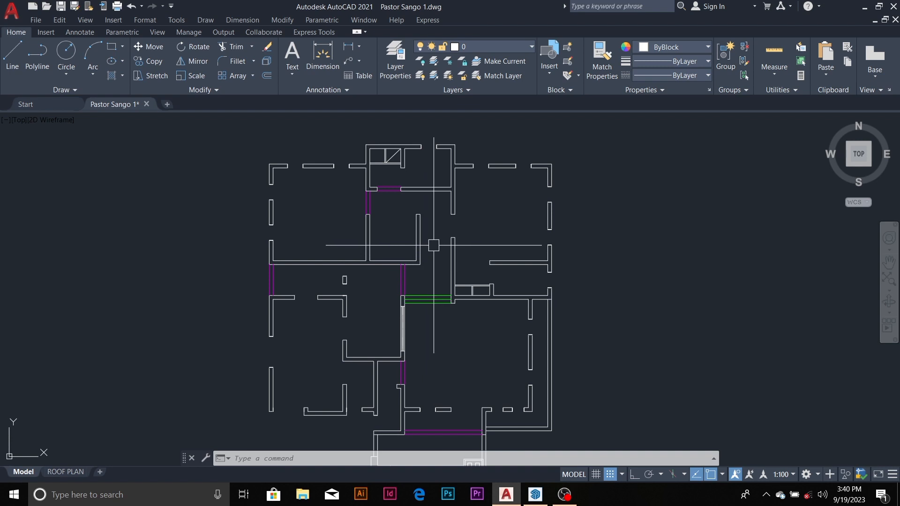
{"action": "scroll", "coordinate": [429, 244], "scroll_direction": "up", "scroll_amount": 2}
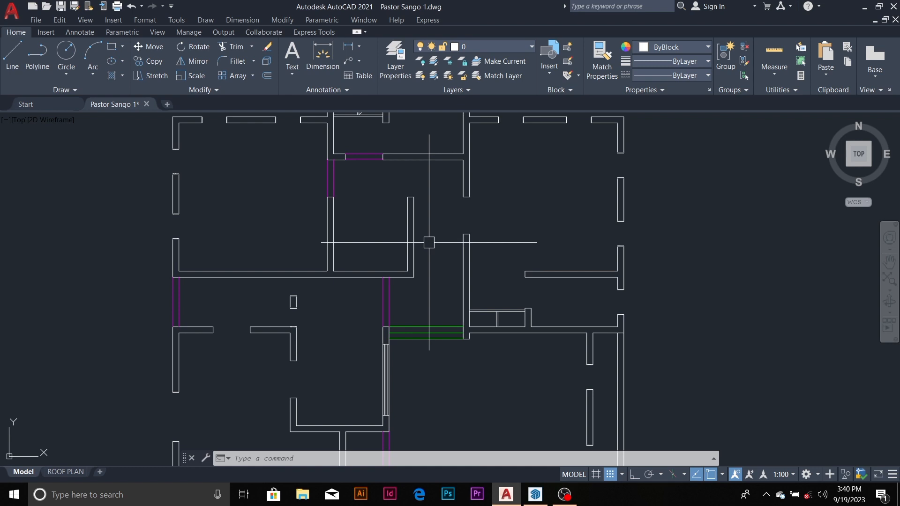
{"action": "scroll", "coordinate": [442, 247], "scroll_direction": "down", "scroll_amount": 2}
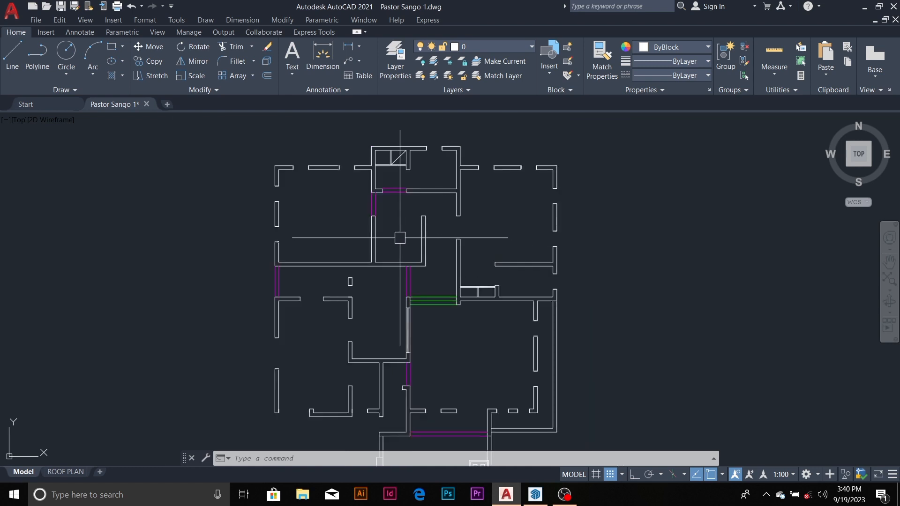
{"action": "scroll", "coordinate": [400, 238], "scroll_direction": "down", "scroll_amount": 2}
{"action": "scroll", "coordinate": [412, 191], "scroll_direction": "up", "scroll_amount": 3}
{"action": "scroll", "coordinate": [411, 215], "scroll_direction": "down", "scroll_amount": 2}
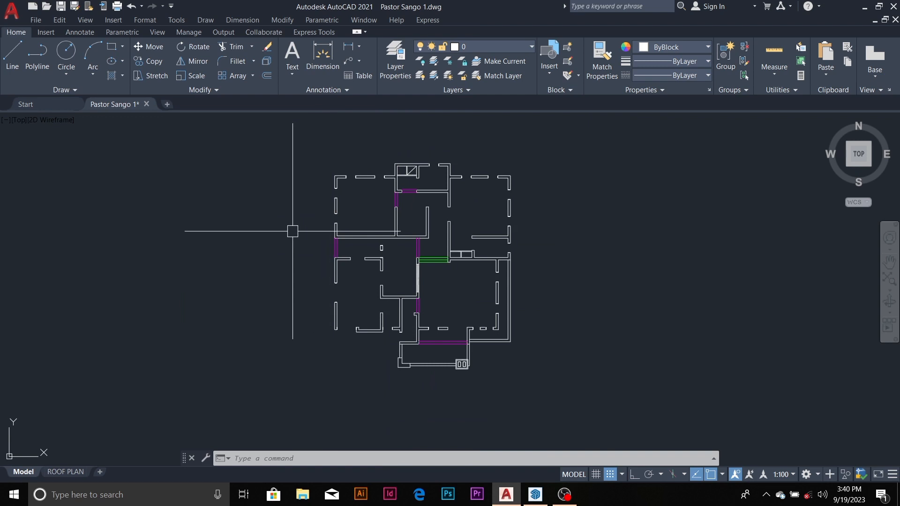
{"action": "mouse_move", "coordinate": [564, 495]}
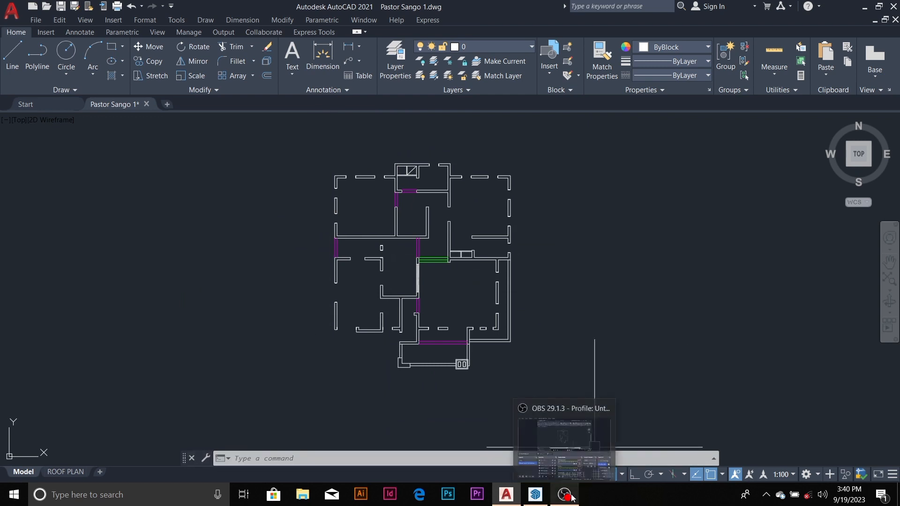
{"action": "left_click", "coordinate": [600, 438]}
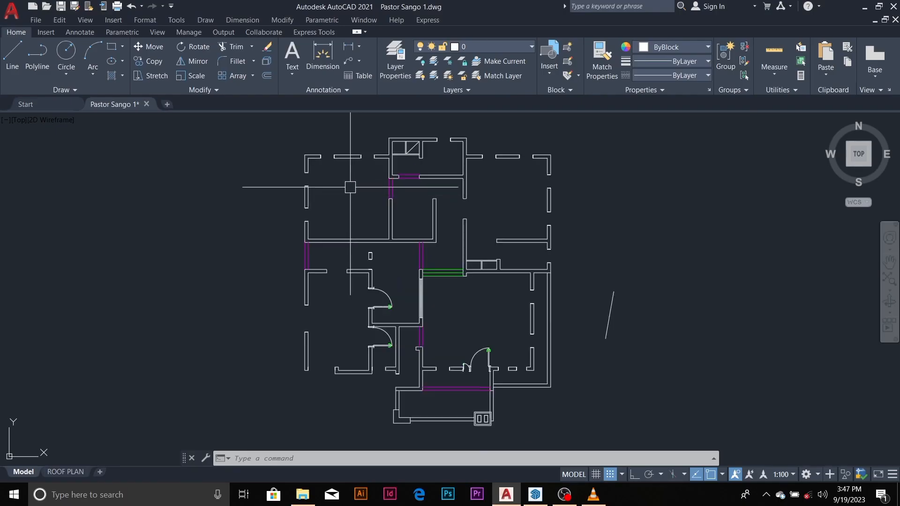
Examine the floor plan's rooms, its wall openings and the doors already placed in it.
{"action": "scroll", "coordinate": [353, 150], "scroll_direction": "up", "scroll_amount": 4}
{"action": "scroll", "coordinate": [331, 140], "scroll_direction": "up", "scroll_amount": 2}
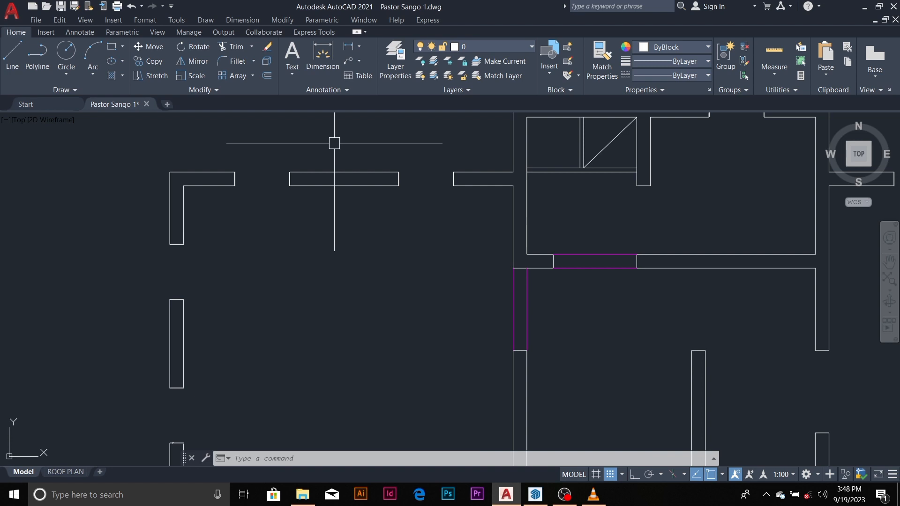
{"action": "scroll", "coordinate": [335, 142], "scroll_direction": "down", "scroll_amount": 6}
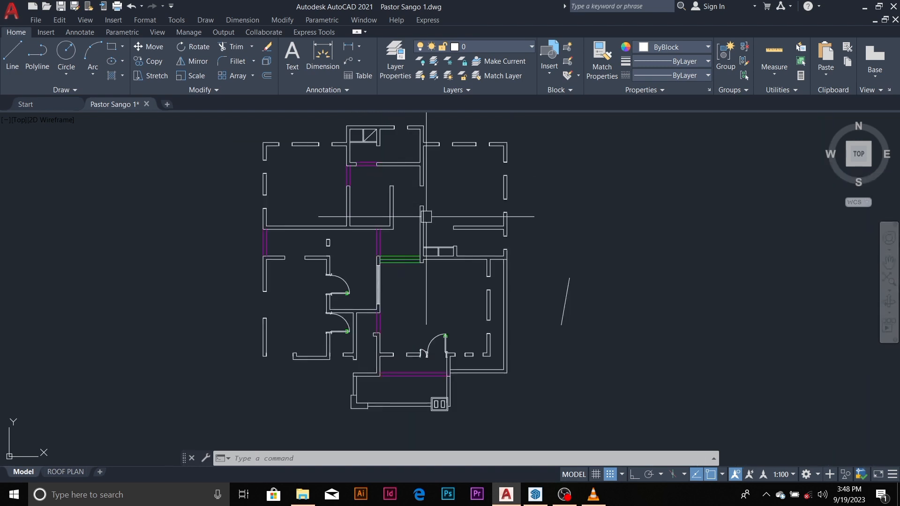
{"action": "scroll", "coordinate": [345, 258], "scroll_direction": "up", "scroll_amount": 3}
{"action": "scroll", "coordinate": [349, 253], "scroll_direction": "down", "scroll_amount": 3}
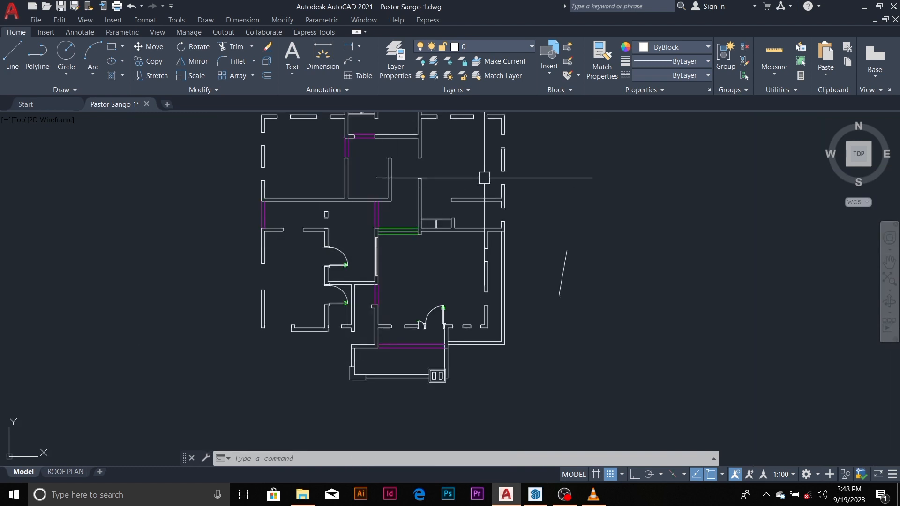
{"action": "scroll", "coordinate": [350, 253], "scroll_direction": "up", "scroll_amount": 3}
{"action": "scroll", "coordinate": [335, 249], "scroll_direction": "down", "scroll_amount": 3}
{"action": "scroll", "coordinate": [335, 250], "scroll_direction": "up", "scroll_amount": 3}
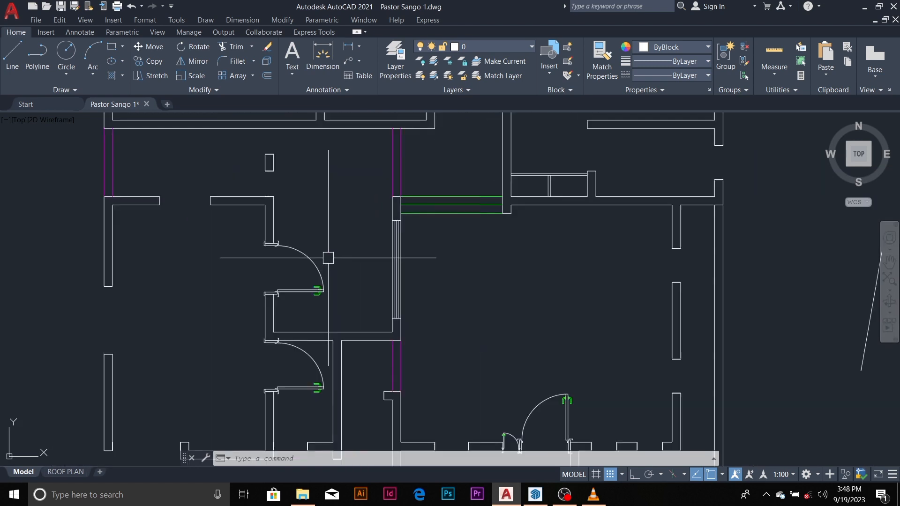
{"action": "scroll", "coordinate": [376, 243], "scroll_direction": "down", "scroll_amount": 3}
{"action": "scroll", "coordinate": [395, 250], "scroll_direction": "down", "scroll_amount": 2}
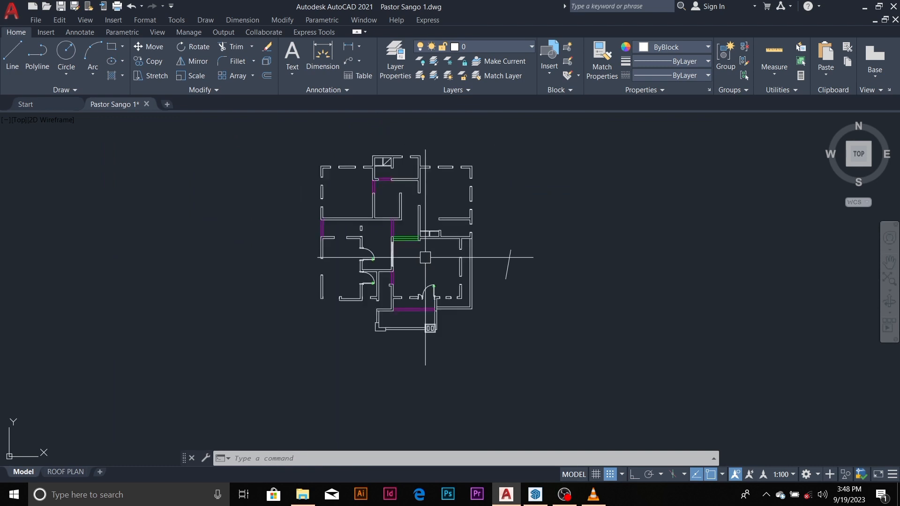
{"action": "scroll", "coordinate": [403, 187], "scroll_direction": "up", "scroll_amount": 4}
{"action": "scroll", "coordinate": [405, 189], "scroll_direction": "up", "scroll_amount": 2}
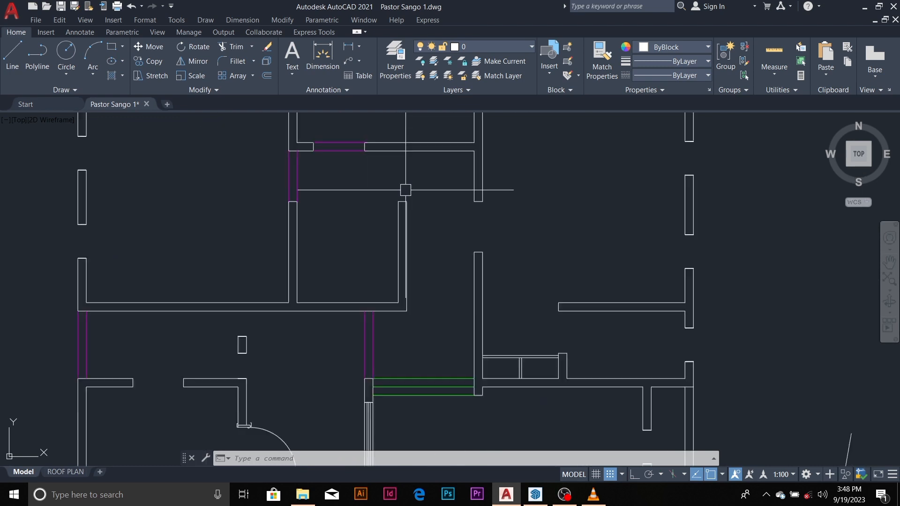
{"action": "scroll", "coordinate": [404, 190], "scroll_direction": "down", "scroll_amount": 4}
{"action": "scroll", "coordinate": [349, 294], "scroll_direction": "up", "scroll_amount": 5}
Erase the two single swing doors in the right wall of the plan's lower-left room.
{"action": "left_click", "coordinate": [350, 294]}
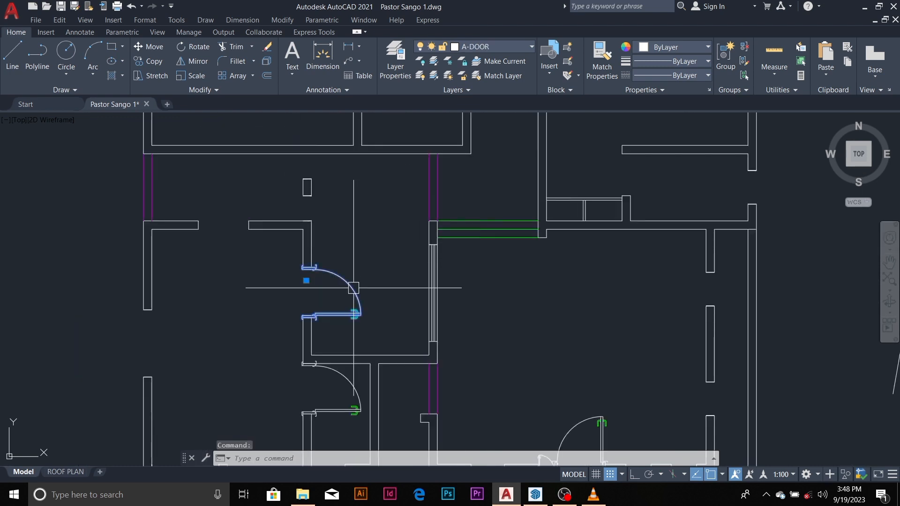
{"action": "scroll", "coordinate": [359, 261], "scroll_direction": "down", "scroll_amount": 3}
{"action": "scroll", "coordinate": [347, 281], "scroll_direction": "up", "scroll_amount": 3}
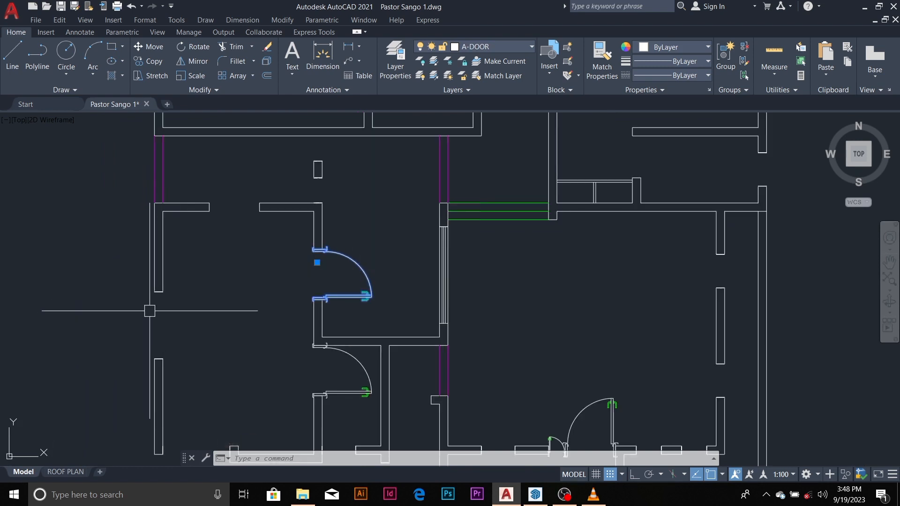
{"action": "scroll", "coordinate": [285, 252], "scroll_direction": "down", "scroll_amount": 2}
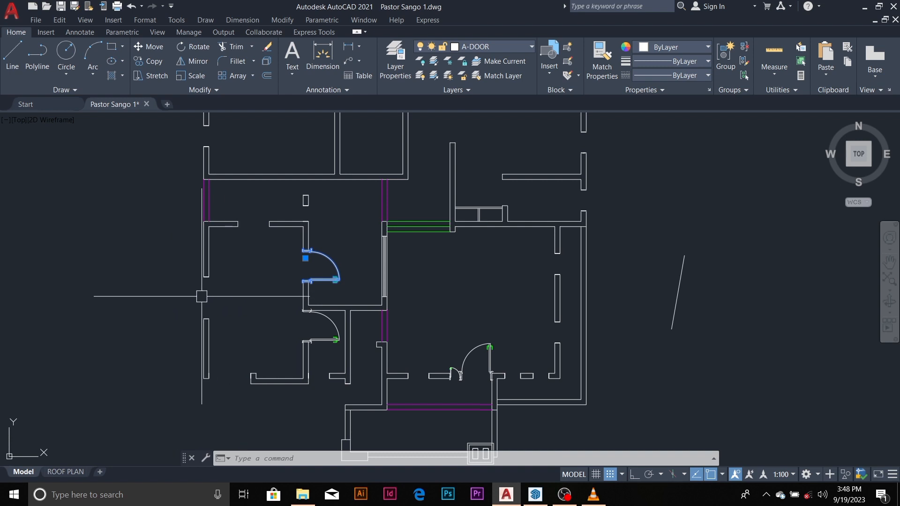
{"action": "scroll", "coordinate": [200, 284], "scroll_direction": "up", "scroll_amount": 3}
{"action": "scroll", "coordinate": [240, 278], "scroll_direction": "down", "scroll_amount": 4}
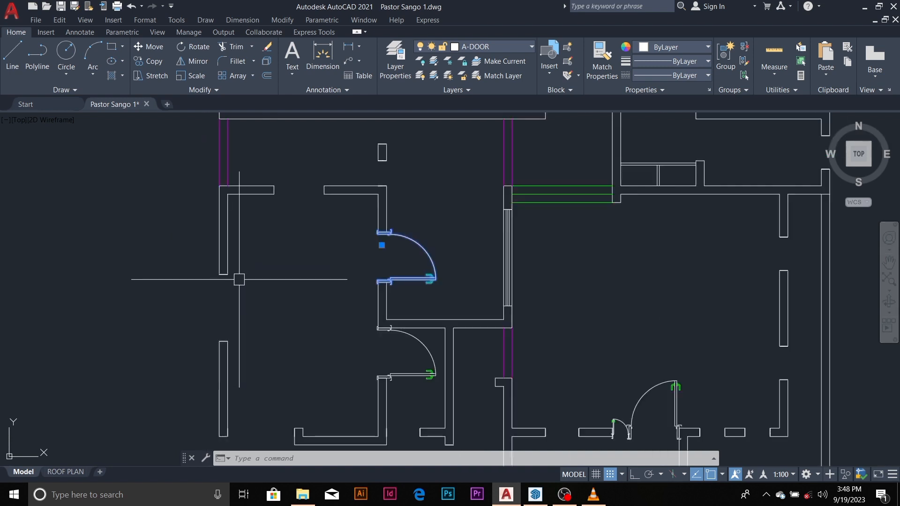
{"action": "key", "text": "Delete"}
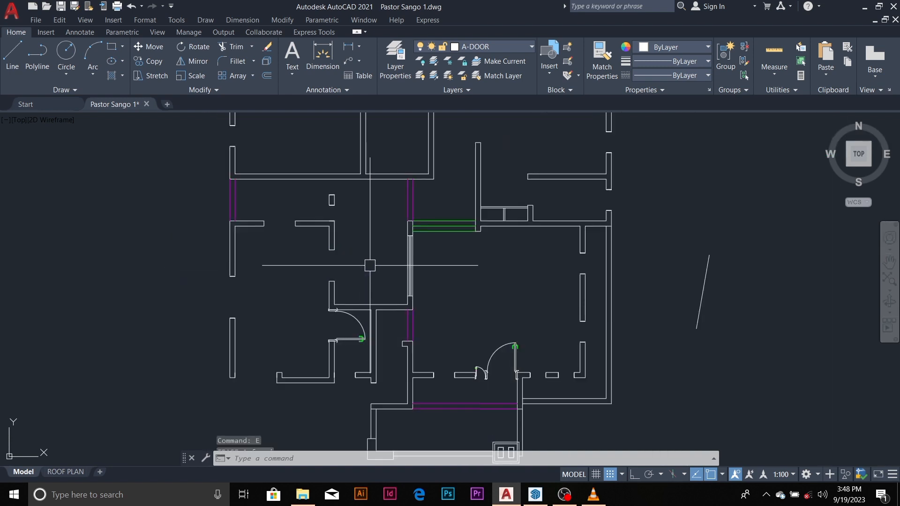
{"action": "left_click", "coordinate": [362, 322]}
{"action": "key", "text": "Delete"}
Erase the unequal two-leaf entrance door above the porch and the stray slanted line outside the plan.
{"action": "left_click", "coordinate": [498, 346]}
{"action": "scroll", "coordinate": [502, 378], "scroll_direction": "up", "scroll_amount": 4}
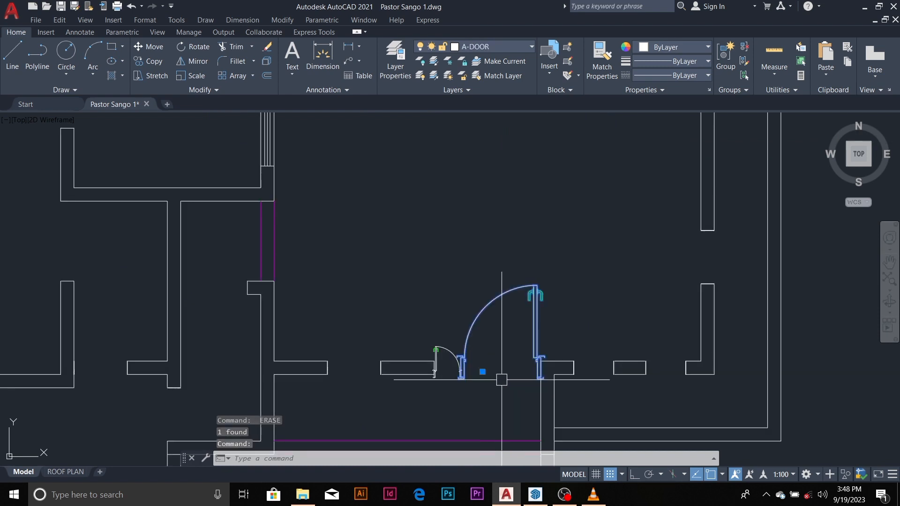
{"action": "left_click", "coordinate": [502, 382]}
{"action": "left_click", "coordinate": [459, 352]}
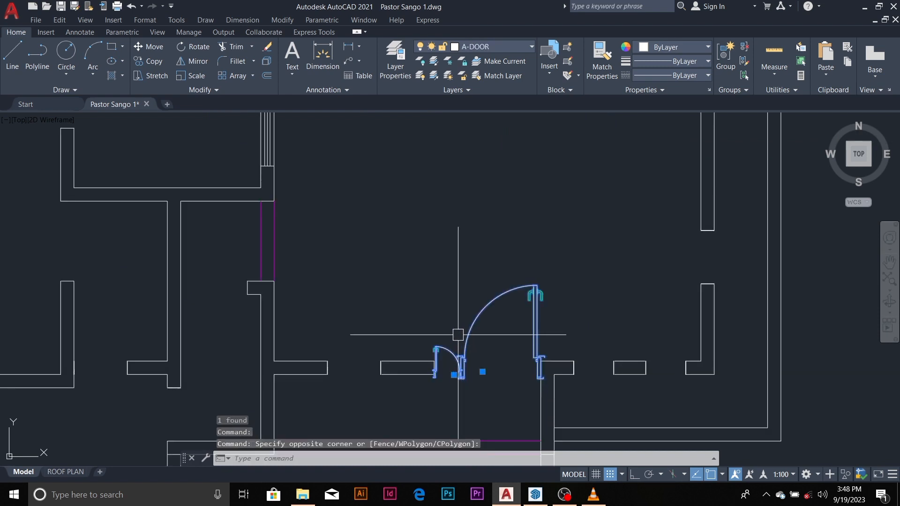
{"action": "key", "text": "Delete"}
{"action": "scroll", "coordinate": [458, 334], "scroll_direction": "down", "scroll_amount": 5}
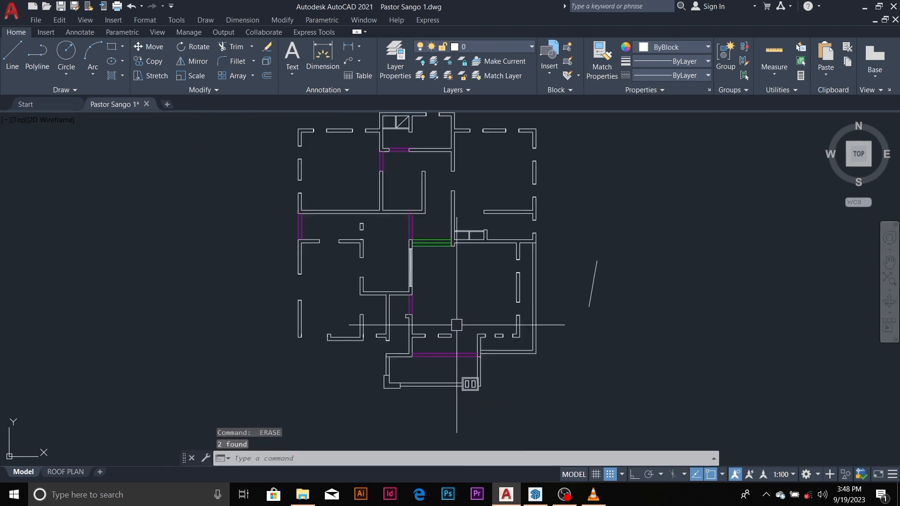
{"action": "left_click", "coordinate": [586, 283]}
{"action": "key", "text": "Delete"}
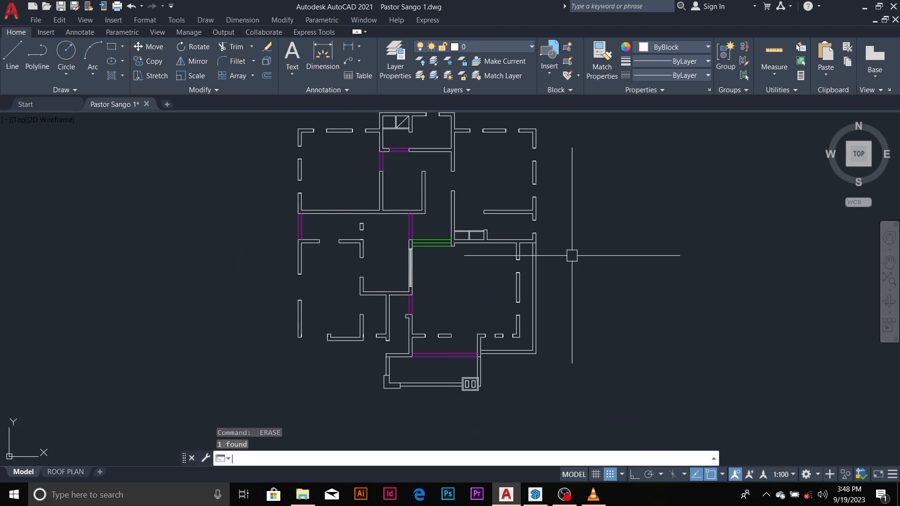
{"action": "scroll", "coordinate": [405, 247], "scroll_direction": "down", "scroll_amount": 5}
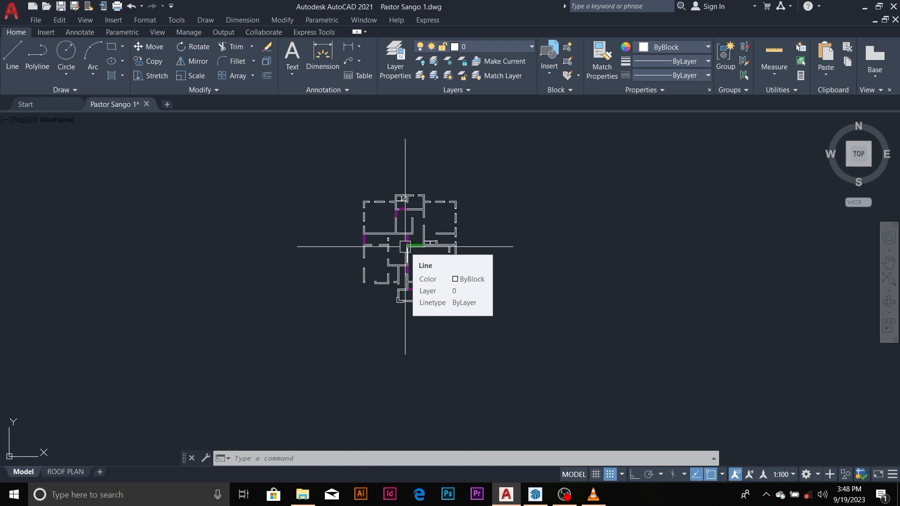
{"action": "scroll", "coordinate": [407, 248], "scroll_direction": "up", "scroll_amount": 2}
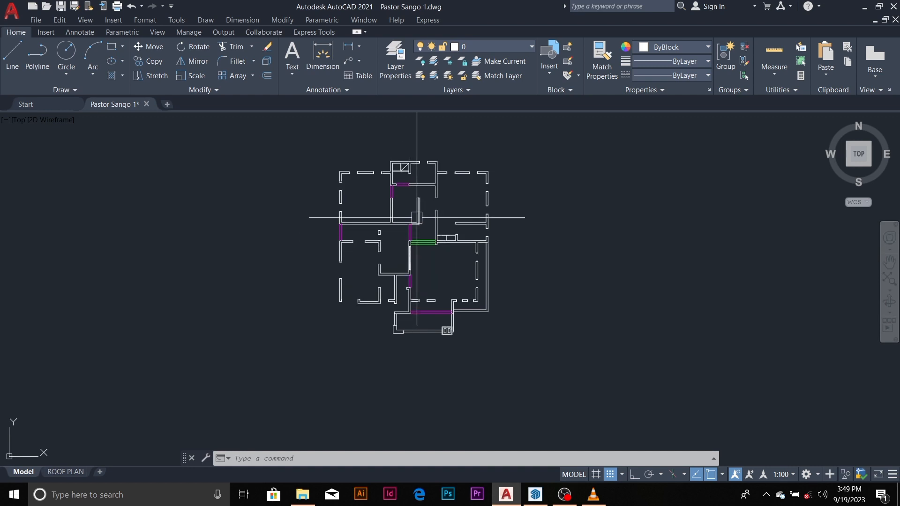
{"action": "scroll", "coordinate": [414, 224], "scroll_direction": "up", "scroll_amount": 2}
{"action": "scroll", "coordinate": [414, 227], "scroll_direction": "down", "scroll_amount": 2}
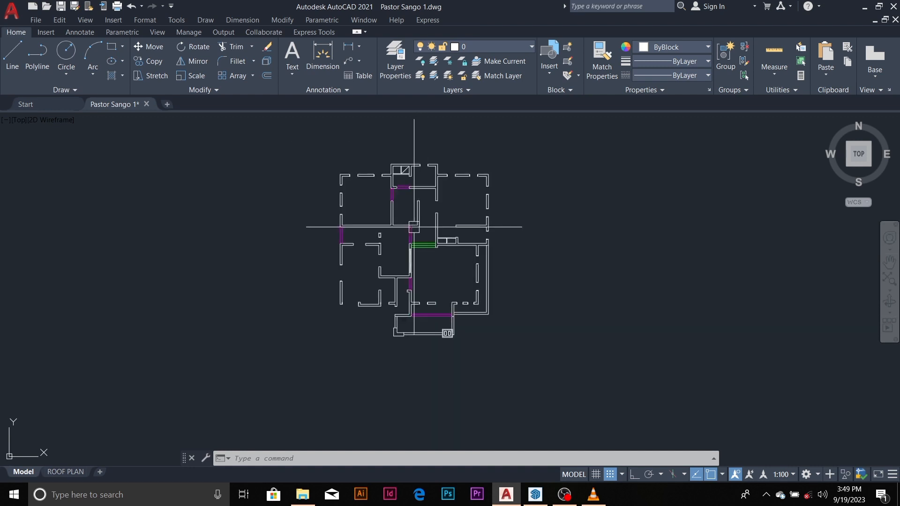
{"action": "left_click", "coordinate": [312, 139]}
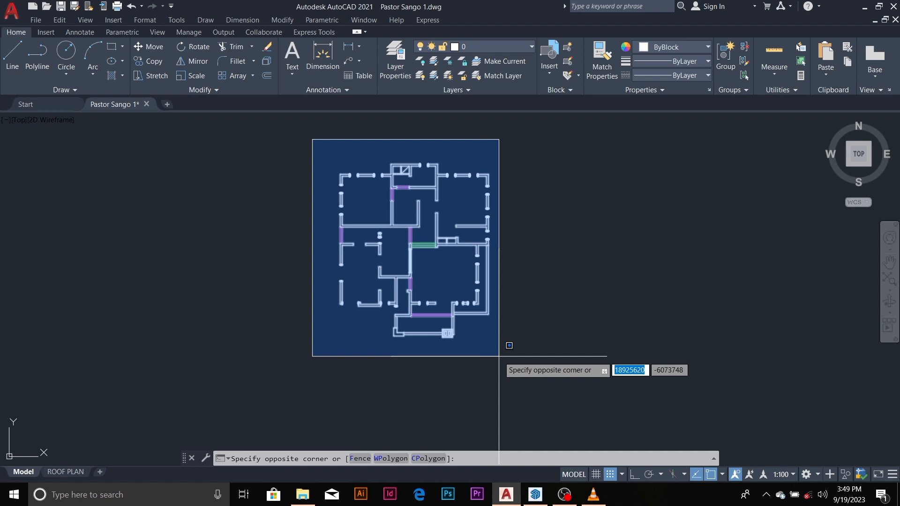
{"action": "key", "text": "Escape"}
{"action": "key", "text": "Escape"}
{"action": "scroll", "coordinate": [408, 230], "scroll_direction": "up", "scroll_amount": 2}
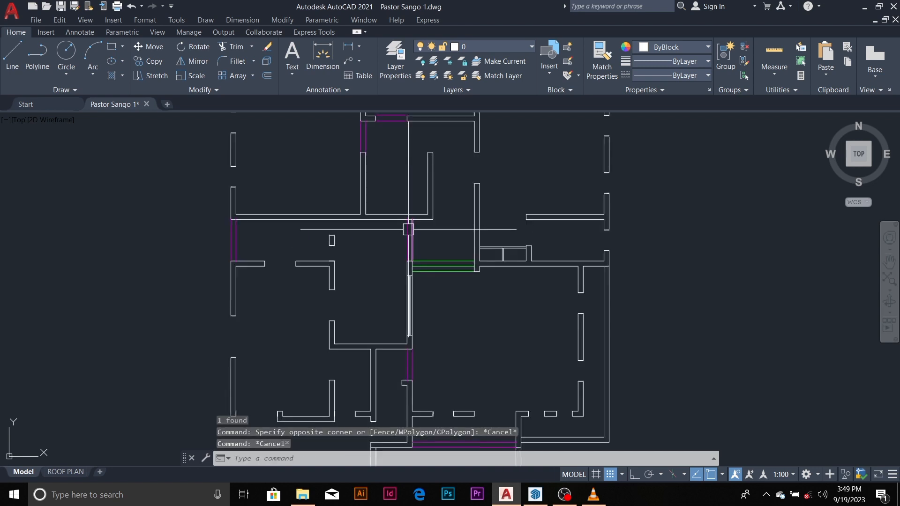
{"action": "scroll", "coordinate": [408, 229], "scroll_direction": "down", "scroll_amount": 2}
{"action": "scroll", "coordinate": [354, 187], "scroll_direction": "up", "scroll_amount": 2}
{"action": "scroll", "coordinate": [356, 185], "scroll_direction": "down", "scroll_amount": 2}
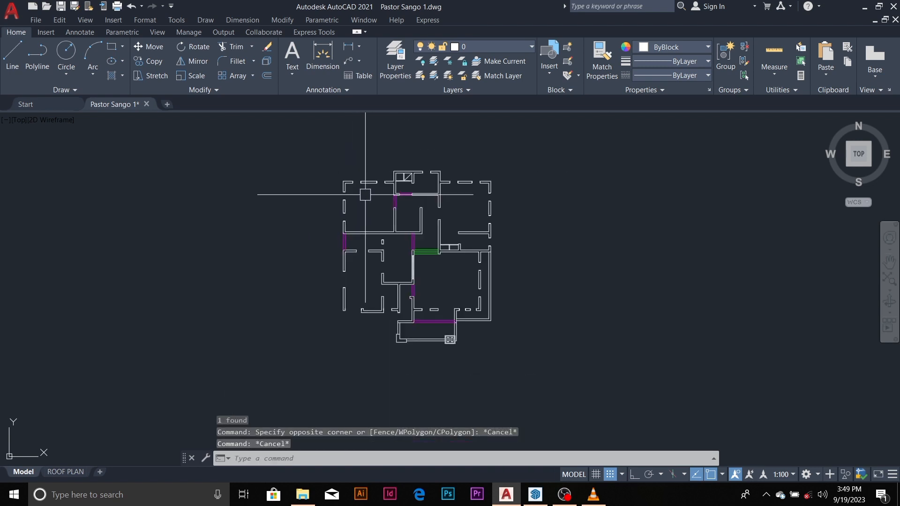
{"action": "scroll", "coordinate": [329, 167], "scroll_direction": "up", "scroll_amount": 2}
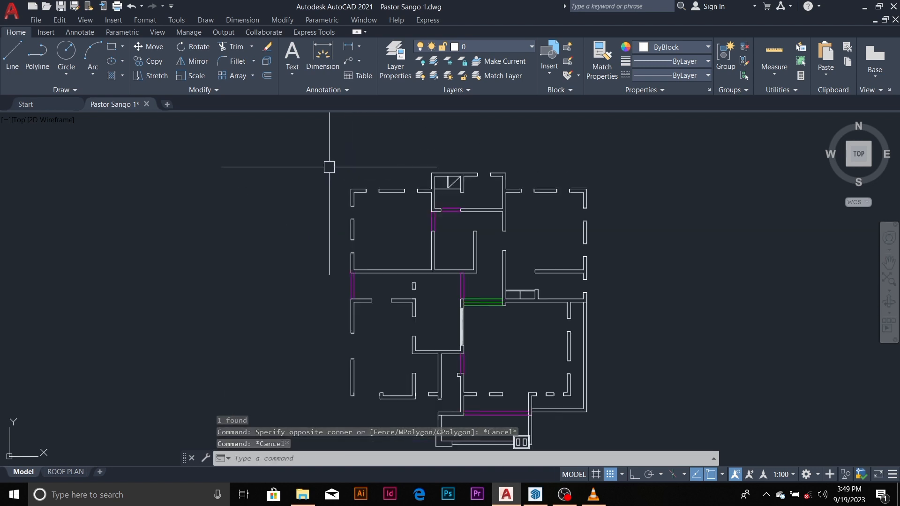
{"action": "left_click", "coordinate": [321, 143]}
{"action": "left_click", "coordinate": [613, 157]}
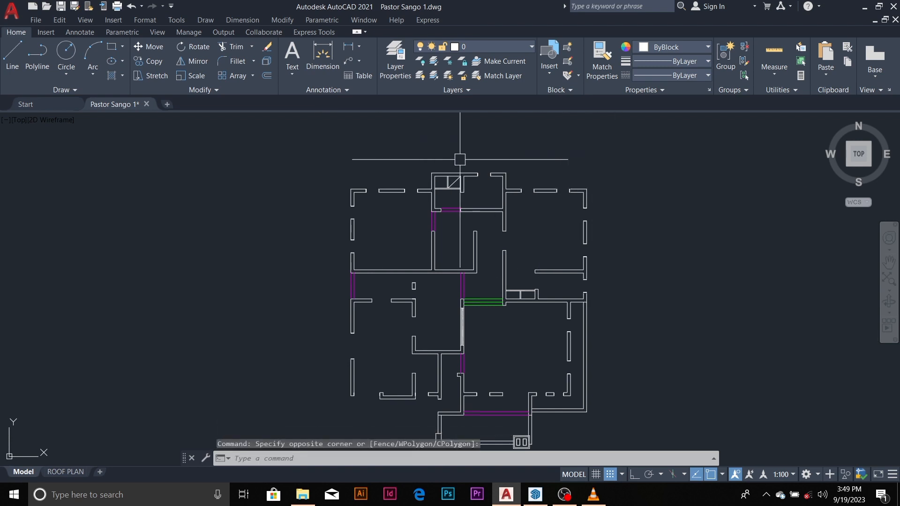
Examine the wall openings of the upper rooms and compare them with the whole floor plan.
{"action": "scroll", "coordinate": [462, 160], "scroll_direction": "up", "scroll_amount": 3}
{"action": "scroll", "coordinate": [467, 162], "scroll_direction": "down", "scroll_amount": 3}
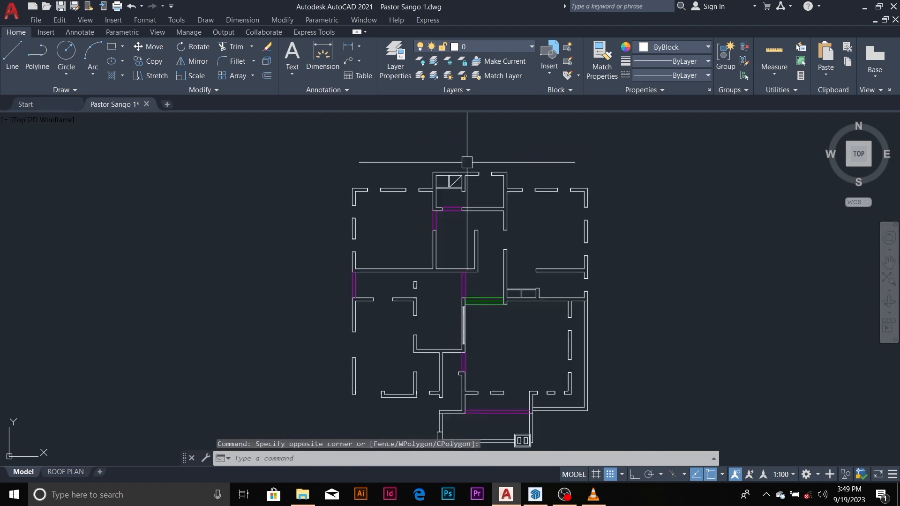
{"action": "scroll", "coordinate": [381, 199], "scroll_direction": "up", "scroll_amount": 3}
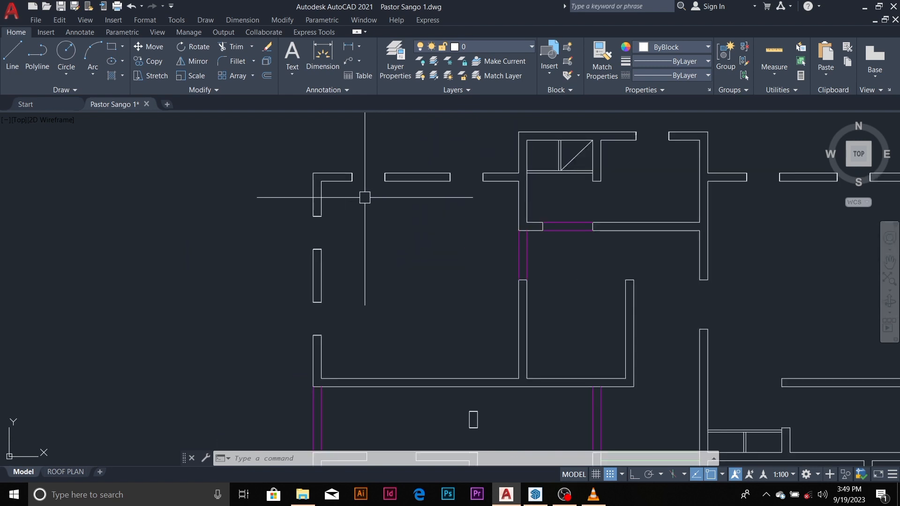
{"action": "scroll", "coordinate": [407, 188], "scroll_direction": "down", "scroll_amount": 2}
{"action": "scroll", "coordinate": [415, 194], "scroll_direction": "down", "scroll_amount": 3}
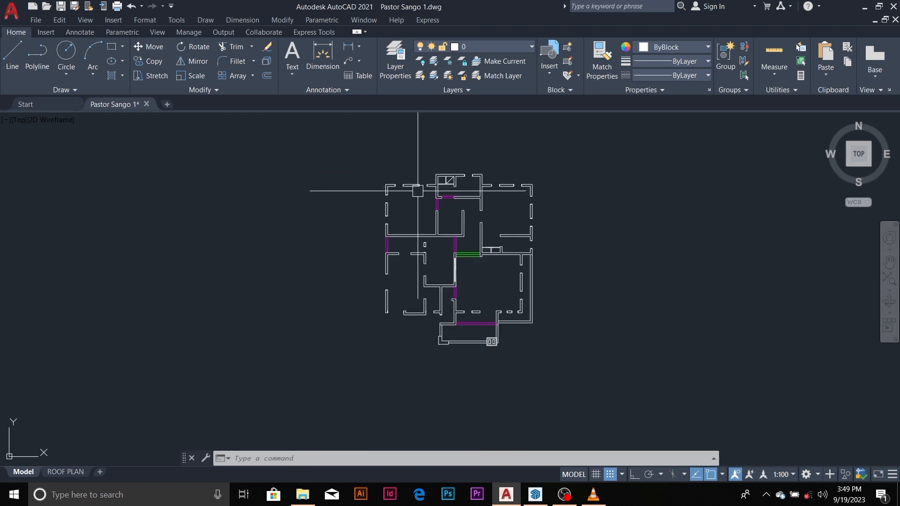
{"action": "scroll", "coordinate": [436, 195], "scroll_direction": "up", "scroll_amount": 3}
{"action": "scroll", "coordinate": [465, 176], "scroll_direction": "up", "scroll_amount": 2}
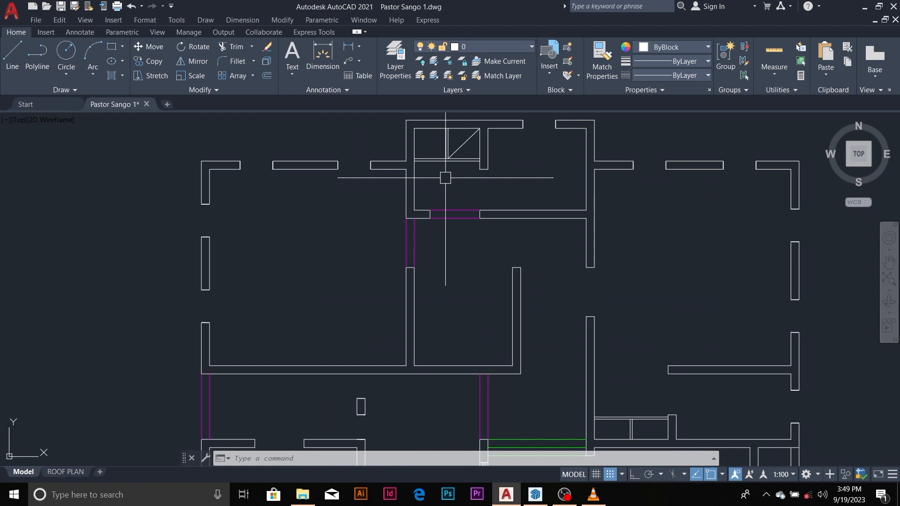
{"action": "scroll", "coordinate": [436, 178], "scroll_direction": "down", "scroll_amount": 3}
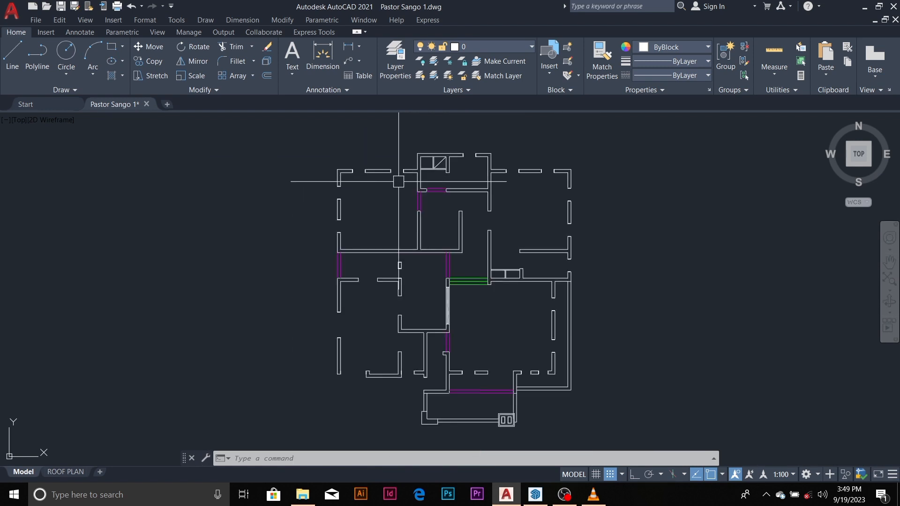
{"action": "scroll", "coordinate": [401, 176], "scroll_direction": "up", "scroll_amount": 4}
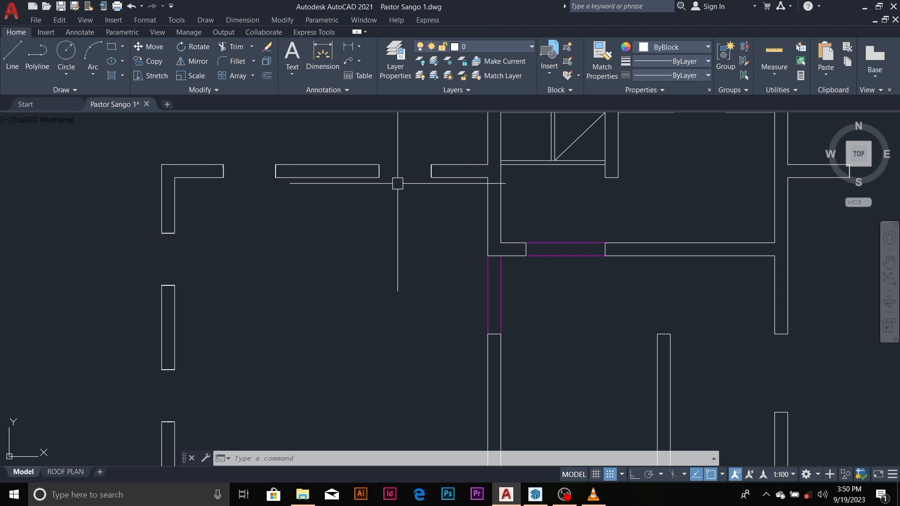
{"action": "scroll", "coordinate": [406, 182], "scroll_direction": "down", "scroll_amount": 5}
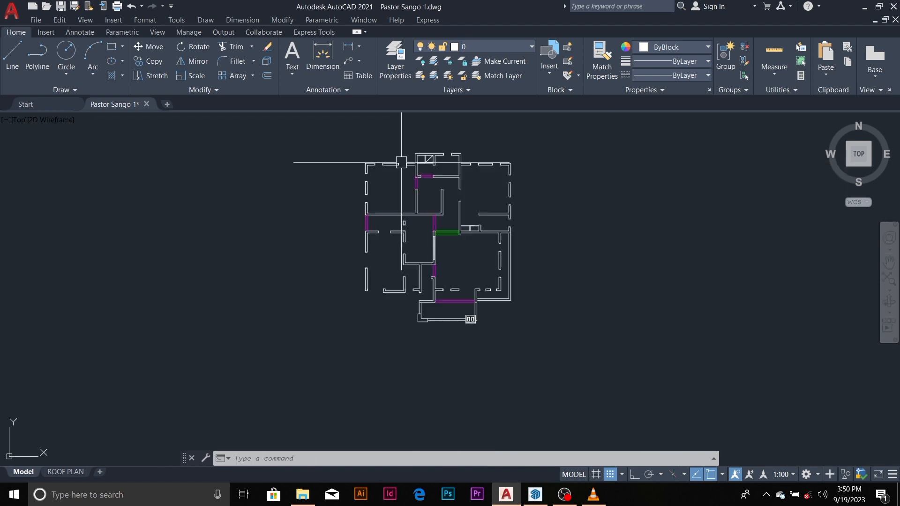
Select the whole floor plan and start the Write Block command on it.
{"action": "scroll", "coordinate": [401, 162], "scroll_direction": "up", "scroll_amount": 2}
{"action": "scroll", "coordinate": [402, 162], "scroll_direction": "up", "scroll_amount": 2}
{"action": "scroll", "coordinate": [389, 171], "scroll_direction": "down", "scroll_amount": 4}
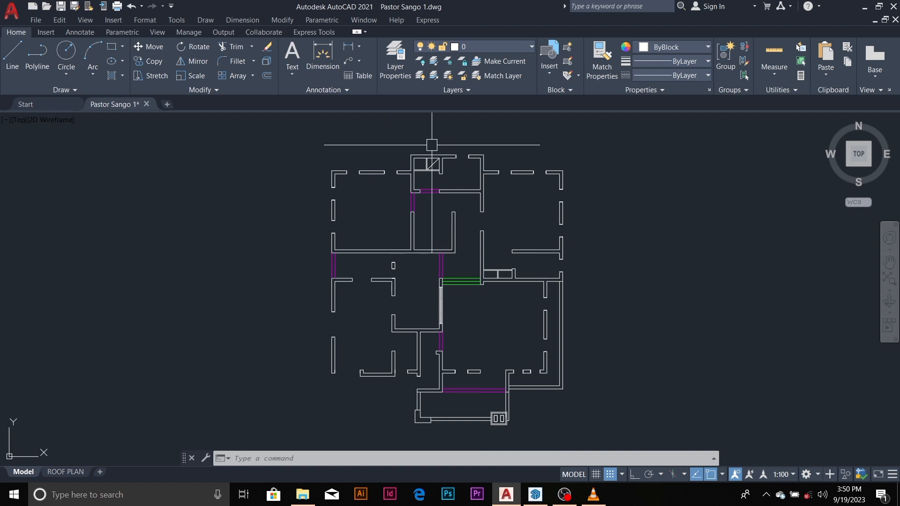
{"action": "scroll", "coordinate": [442, 142], "scroll_direction": "down", "scroll_amount": 2}
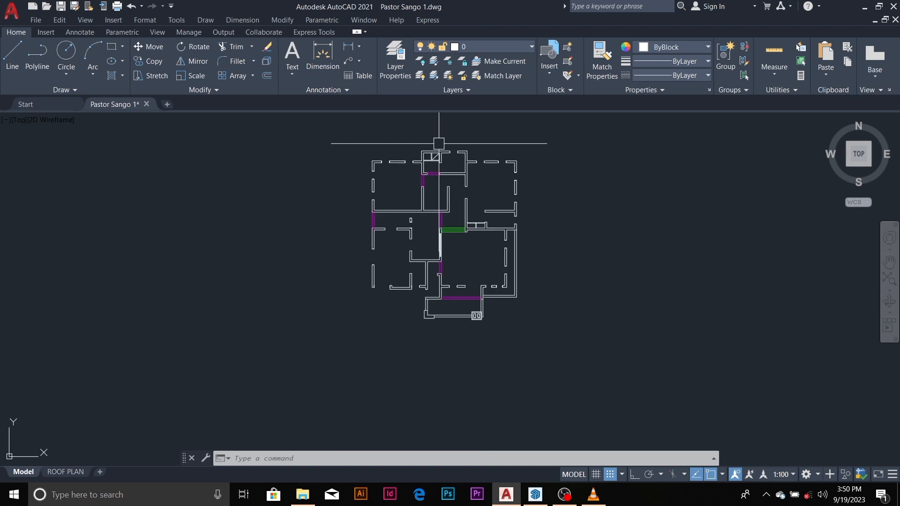
{"action": "scroll", "coordinate": [410, 144], "scroll_direction": "up", "scroll_amount": 2}
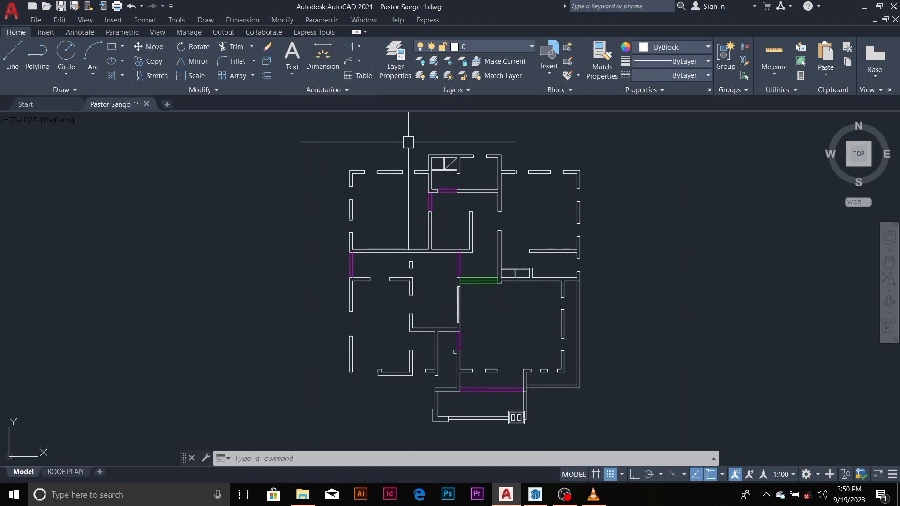
{"action": "scroll", "coordinate": [408, 142], "scroll_direction": "down", "scroll_amount": 2}
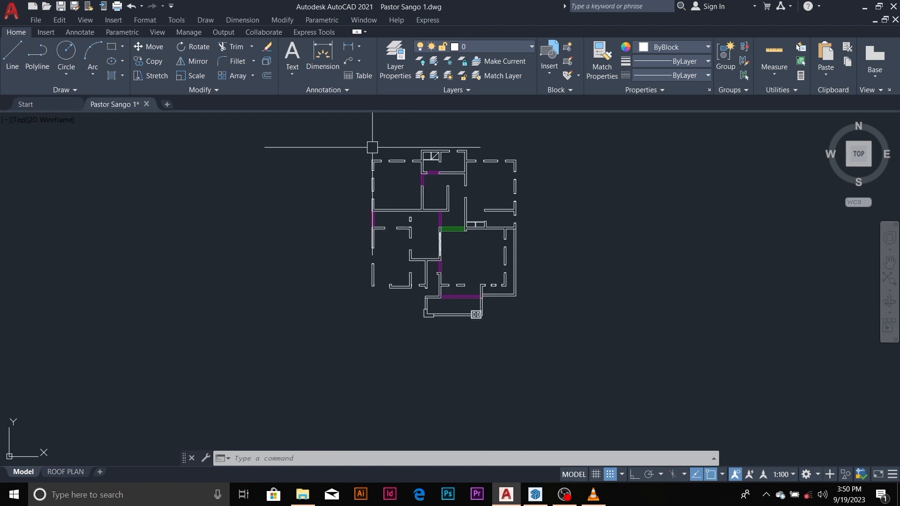
{"action": "left_click", "coordinate": [335, 130]}
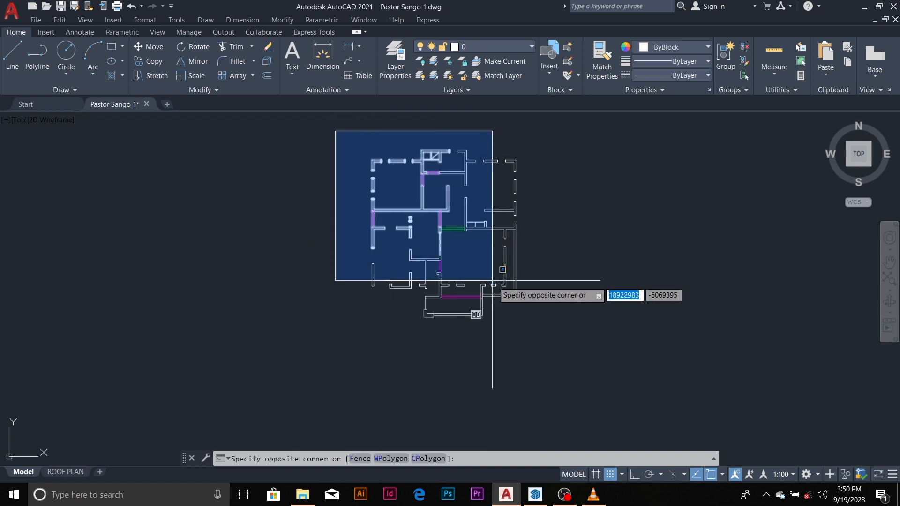
{"action": "left_click", "coordinate": [552, 343]}
{"action": "type", "text": "W"}
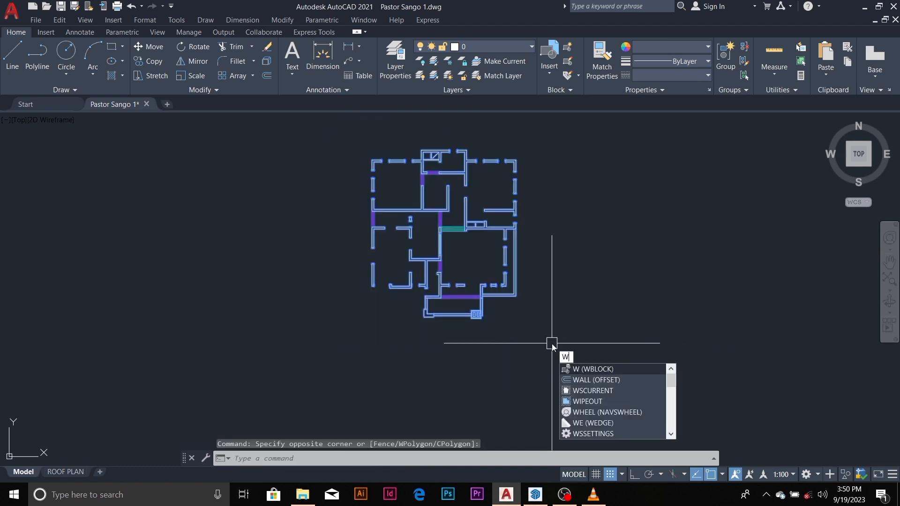
{"action": "key", "text": "Return"}
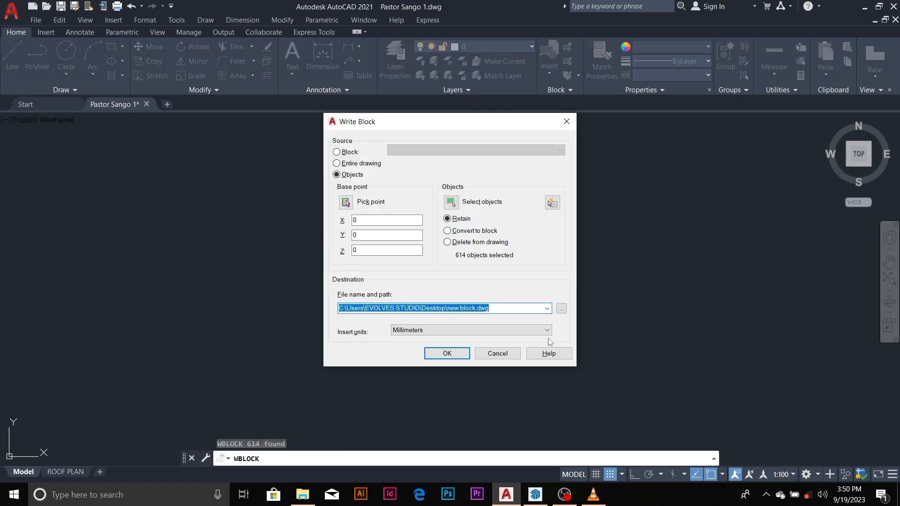
Write the selected floor plan out to the Desktop as "Youtube tutirial.dwg" with millimetres as insert units.
{"action": "left_click", "coordinate": [562, 309]}
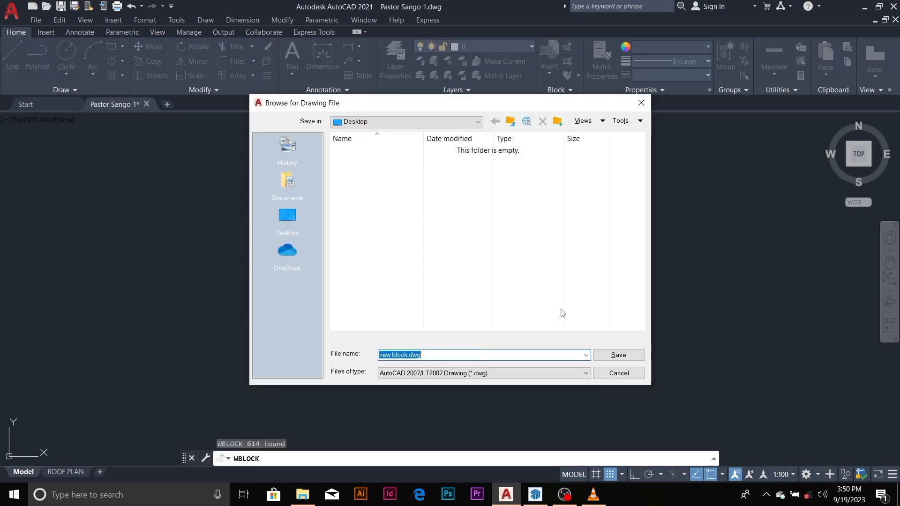
{"action": "left_click", "coordinate": [287, 217]}
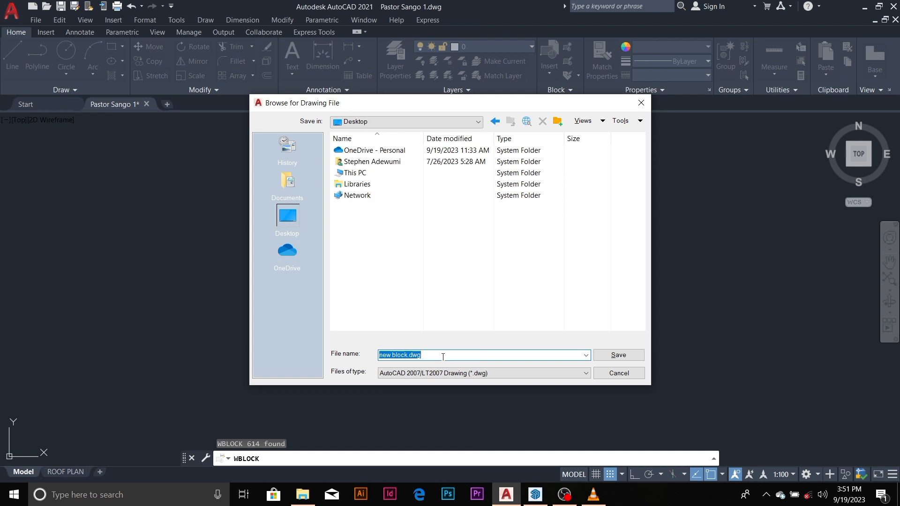
{"action": "type", "text": "y"}
{"action": "key", "text": "BackSpace"}
{"action": "type", "text": "Yu"}
{"action": "key", "text": "BackSpace"}
{"action": "type", "text": "outube tutirial"}
{"action": "left_click", "coordinate": [630, 358]}
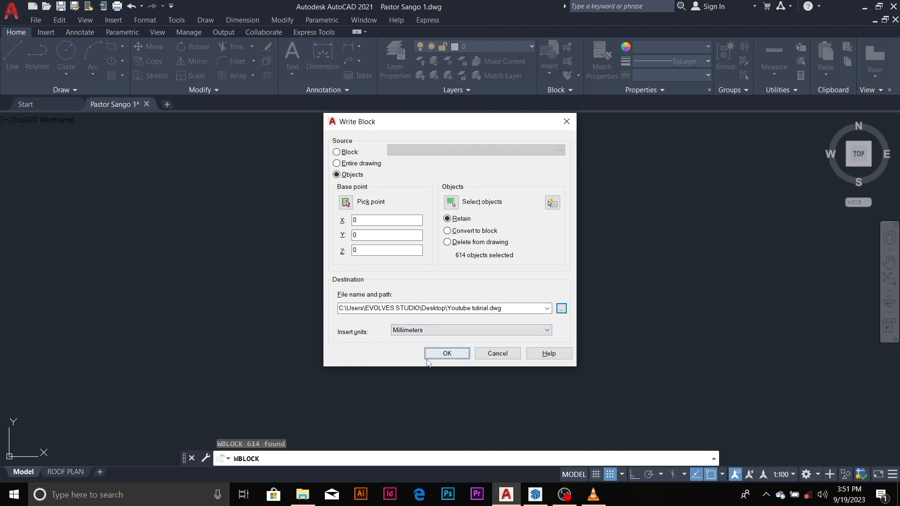
{"action": "left_click", "coordinate": [447, 354]}
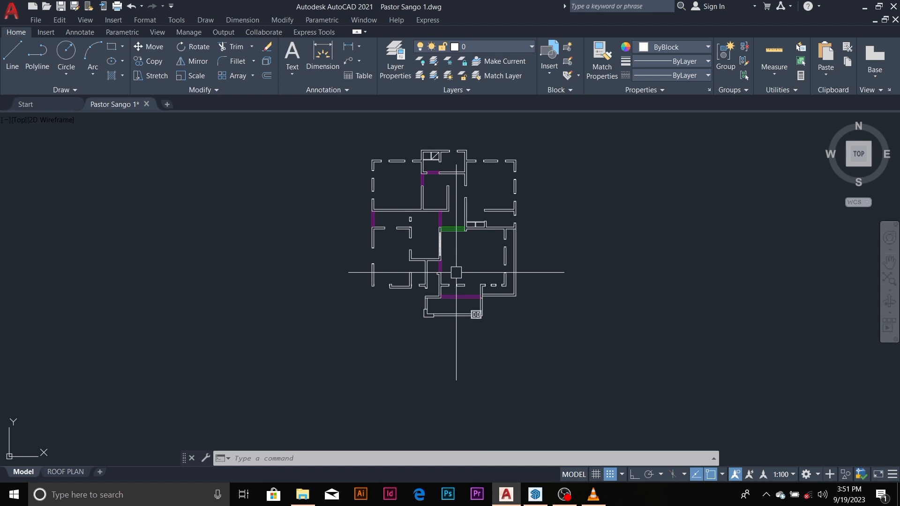
Switch to SketchUp and choose "Youtube tutirial.dwg" on the Desktop as the file to import.
{"action": "mouse_move", "coordinate": [537, 495]}
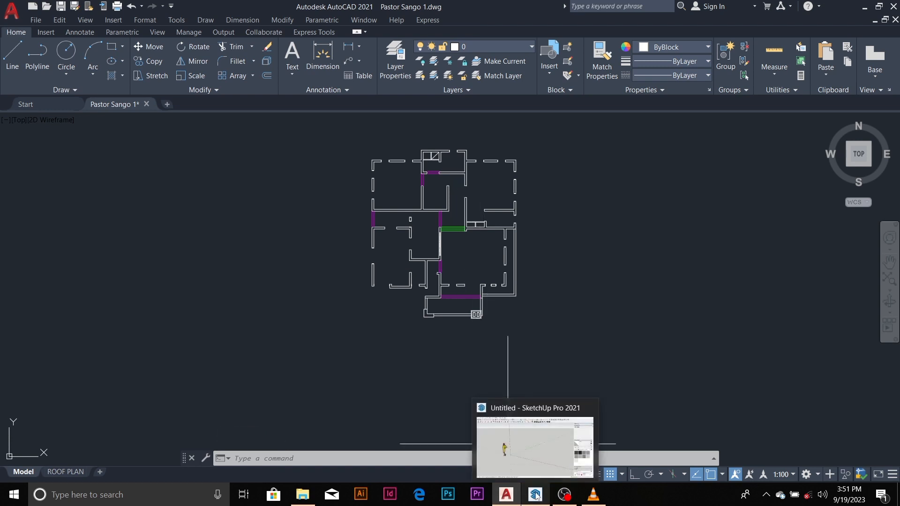
{"action": "left_click", "coordinate": [538, 450]}
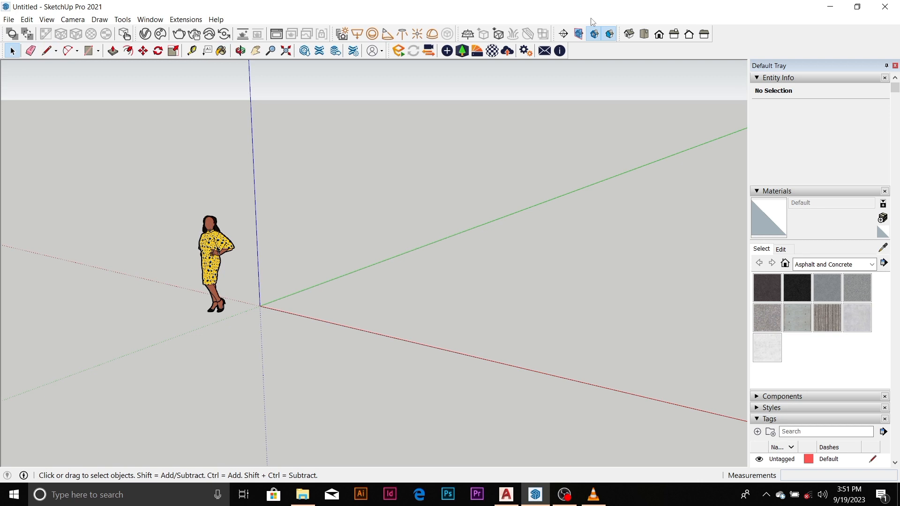
{"action": "left_click", "coordinate": [10, 20]}
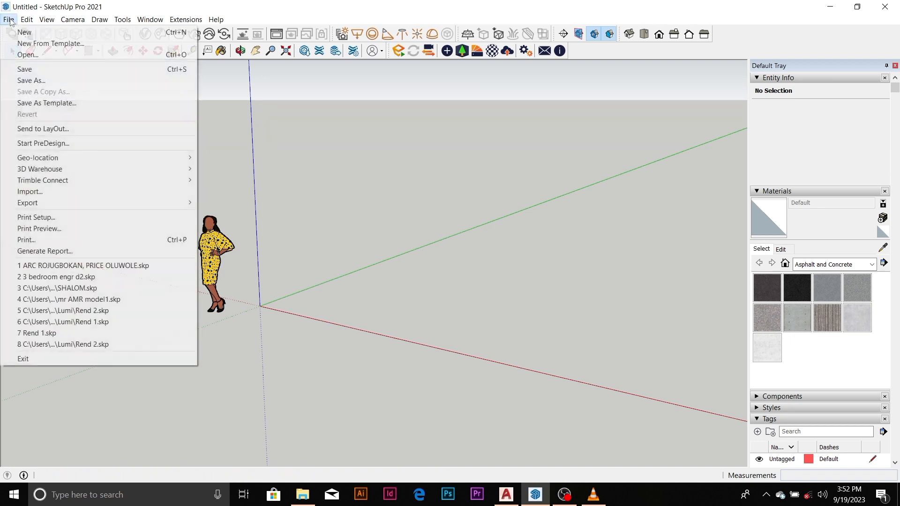
{"action": "left_click", "coordinate": [97, 192]}
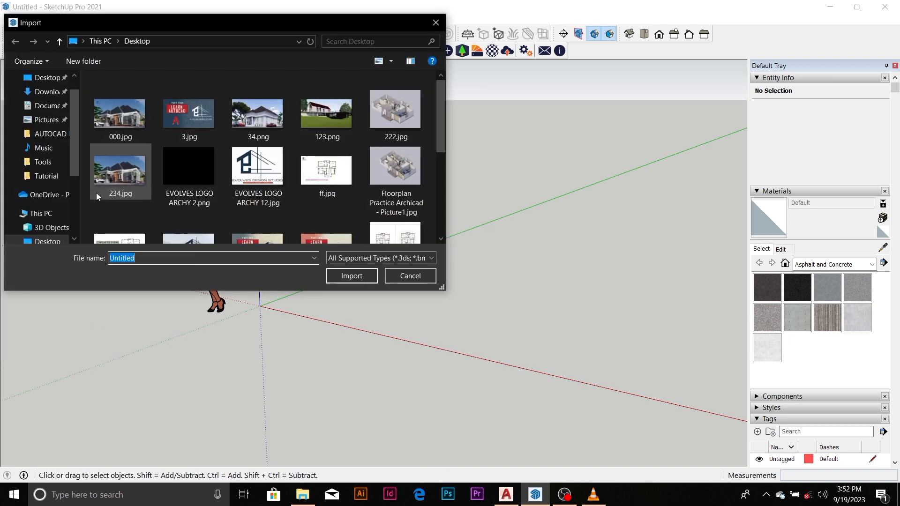
{"action": "left_click", "coordinate": [47, 77]}
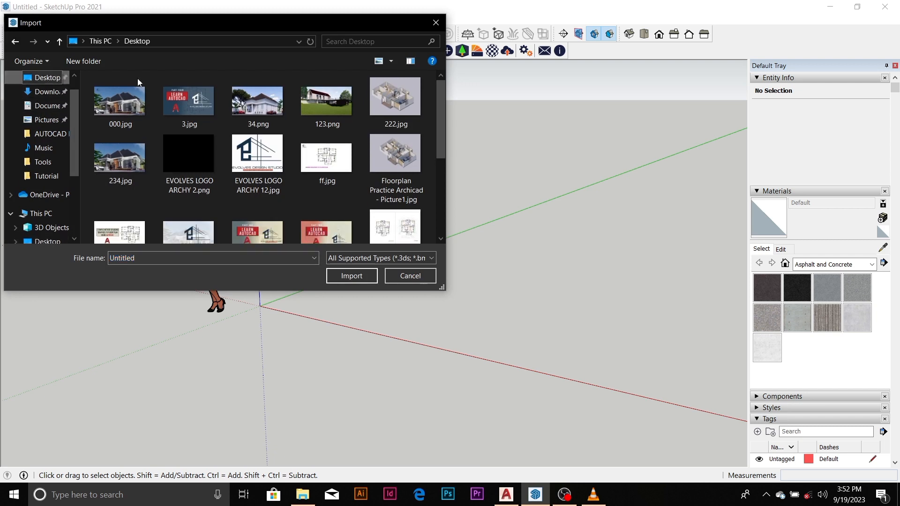
{"action": "left_click_drag", "start_coordinate": [439, 125], "coordinate": [442, 204]}
{"action": "left_click", "coordinate": [117, 215]}
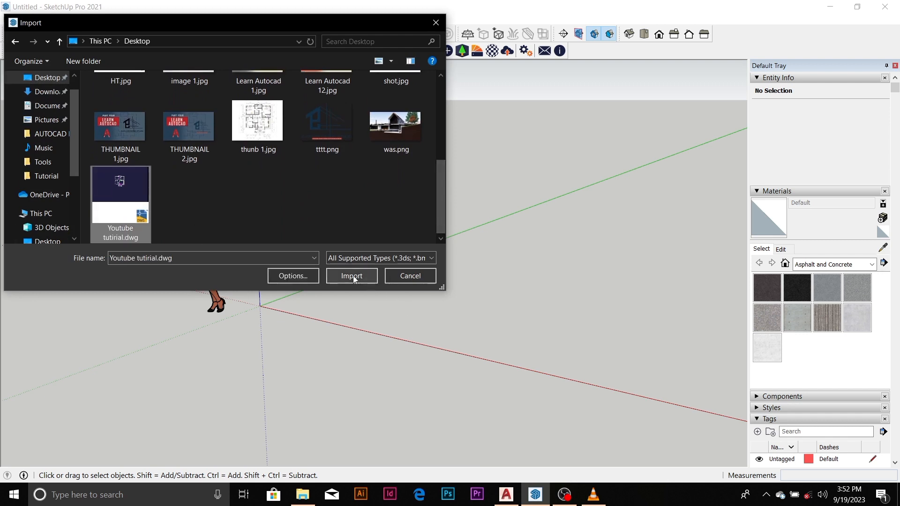
Check the importable file types, keep All Supported Types, and import the chosen floor plan drawing into the model.
{"action": "left_click", "coordinate": [314, 258]}
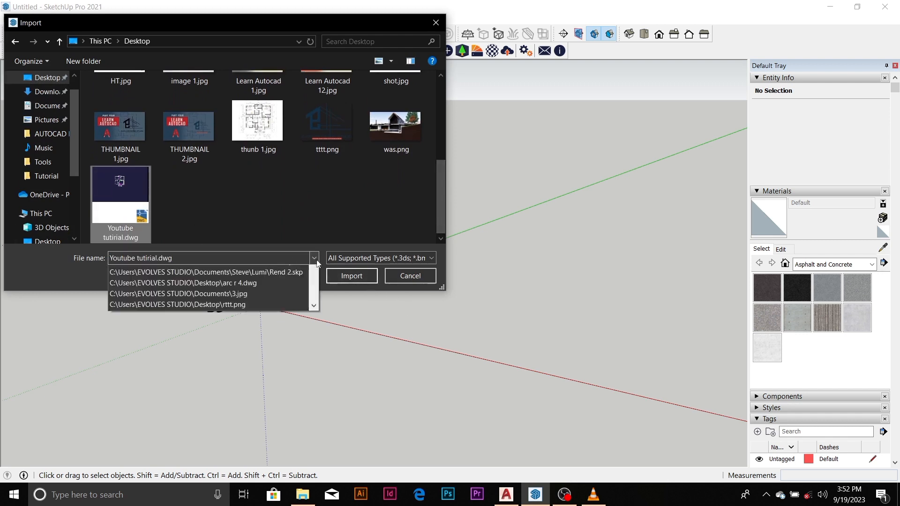
{"action": "left_click", "coordinate": [314, 258]}
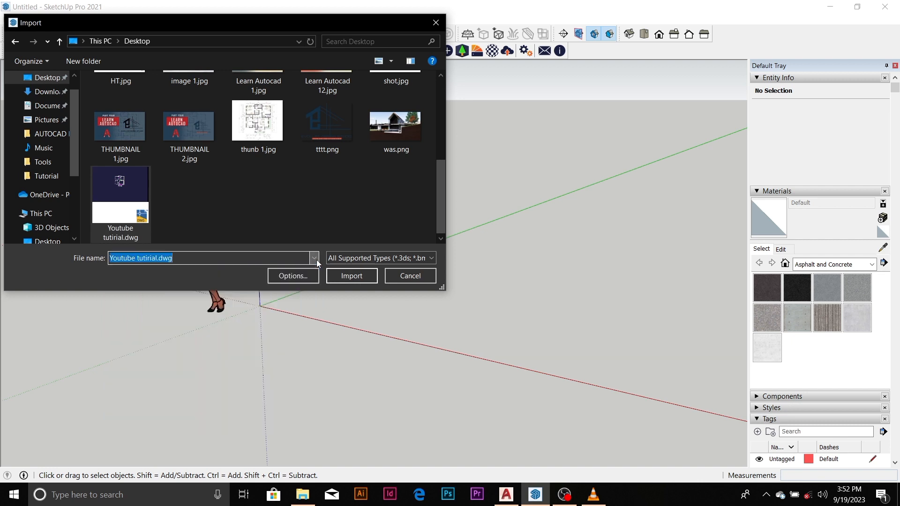
{"action": "left_click", "coordinate": [431, 259]}
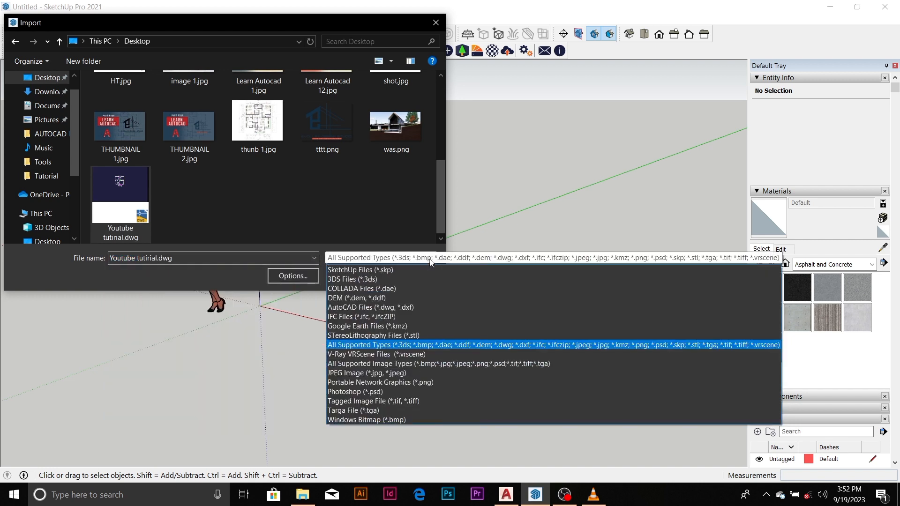
{"action": "left_click", "coordinate": [464, 232]}
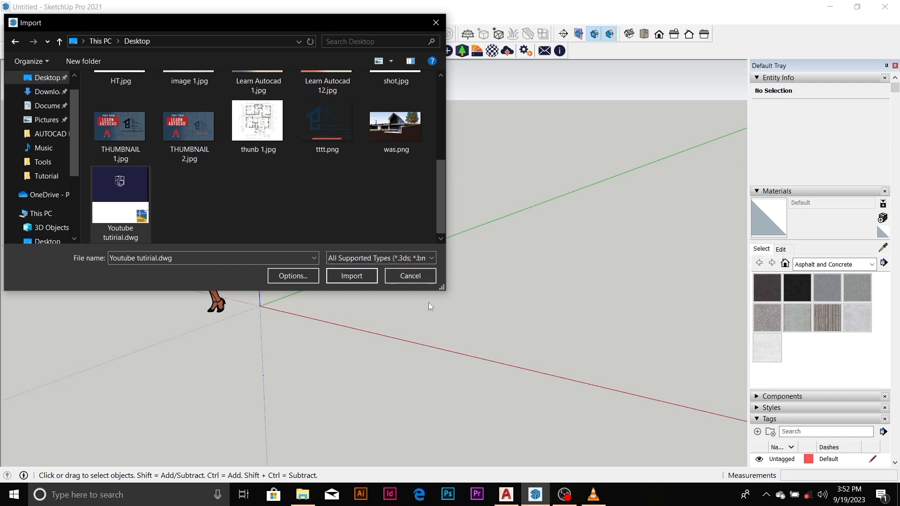
{"action": "left_click", "coordinate": [435, 258]}
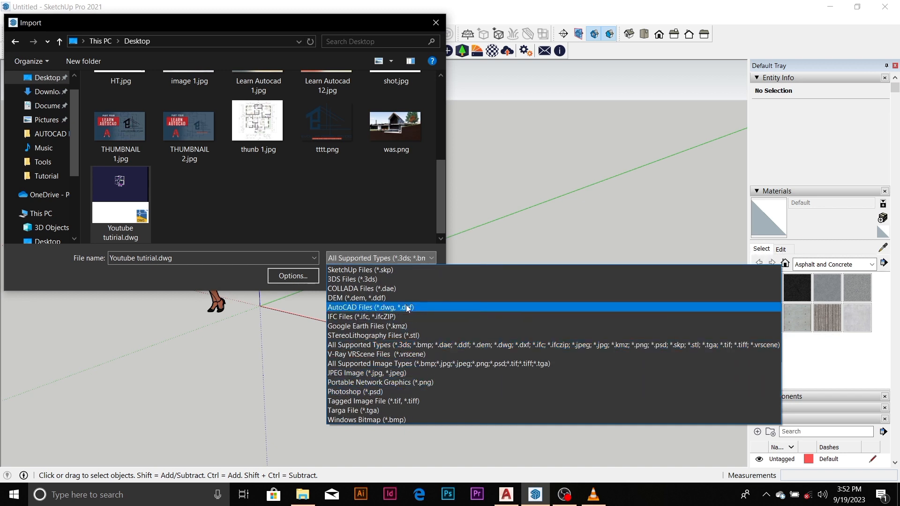
{"action": "left_click", "coordinate": [521, 206]}
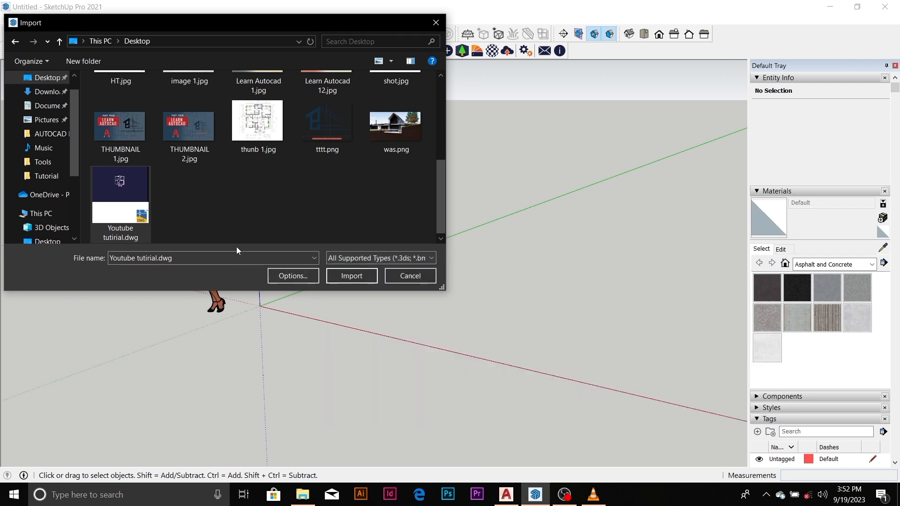
{"action": "left_click", "coordinate": [359, 277]}
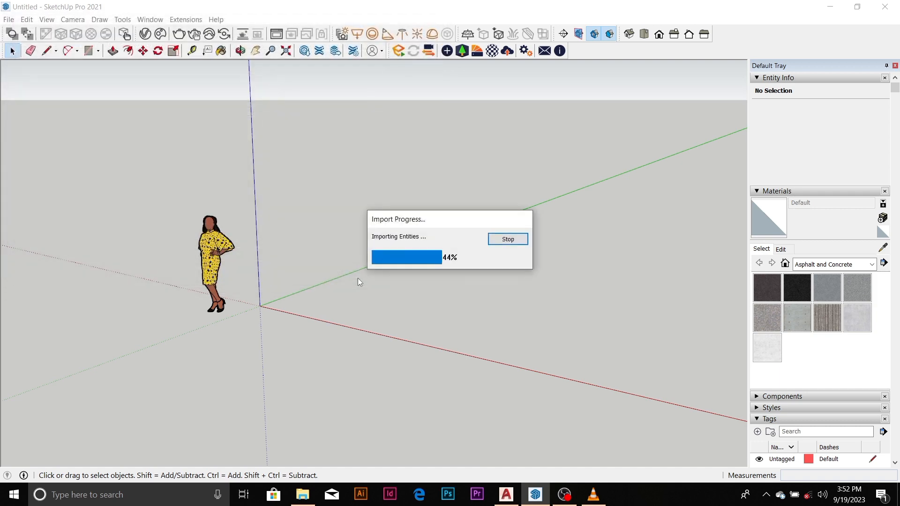
{"action": "left_click", "coordinate": [506, 333]}
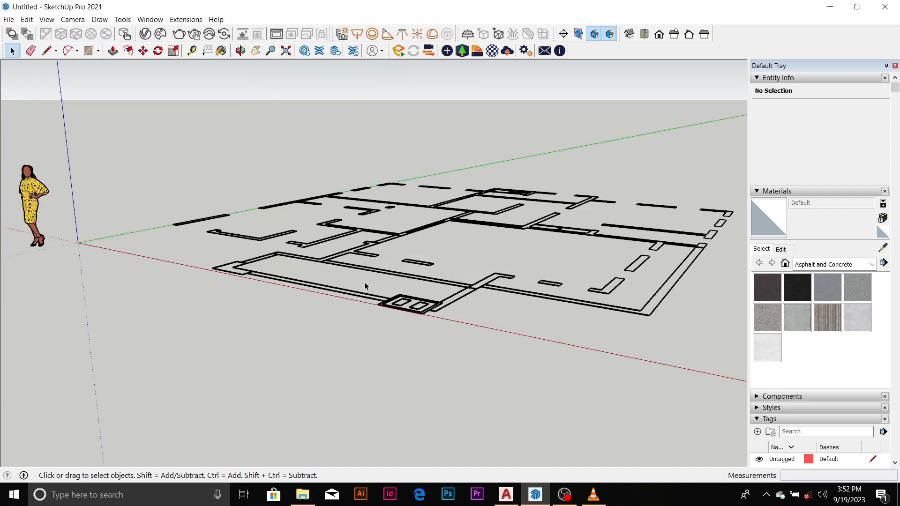
Examine the imported floor plan's walls and openings from above, both as a whole and up close.
{"action": "scroll", "coordinate": [291, 206], "scroll_direction": "down", "scroll_amount": 4}
{"action": "middle_click_drag", "start_coordinate": [291, 206], "coordinate": [331, 412]}
{"action": "scroll", "coordinate": [323, 182], "scroll_direction": "up", "scroll_amount": 6}
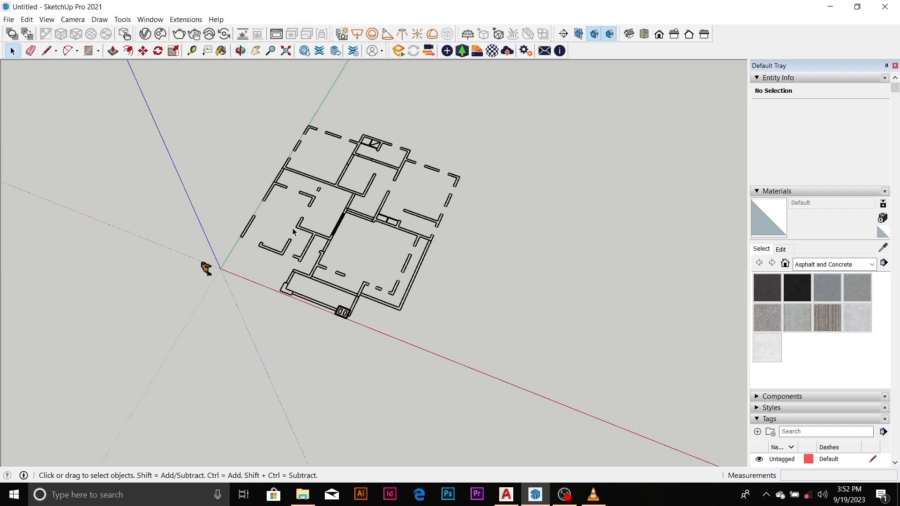
{"action": "scroll", "coordinate": [324, 181], "scroll_direction": "down", "scroll_amount": 7}
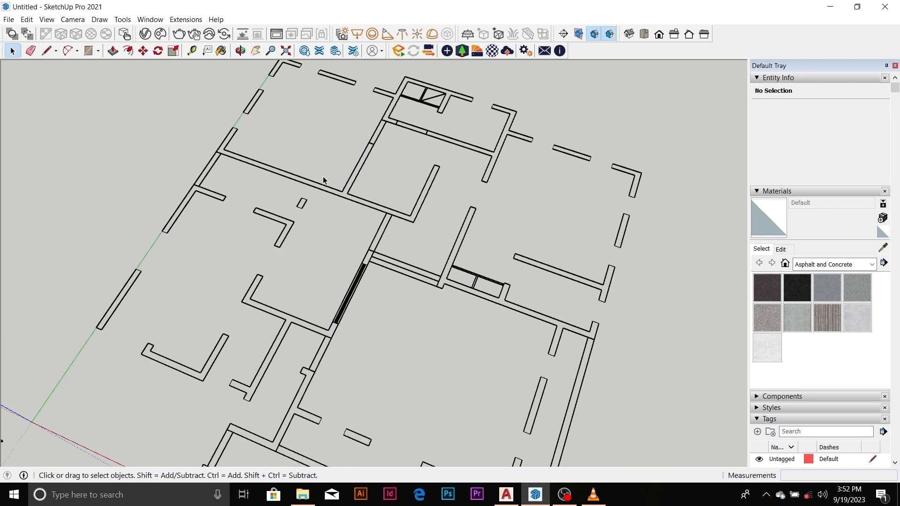
{"action": "scroll", "coordinate": [323, 180], "scroll_direction": "up", "scroll_amount": 8}
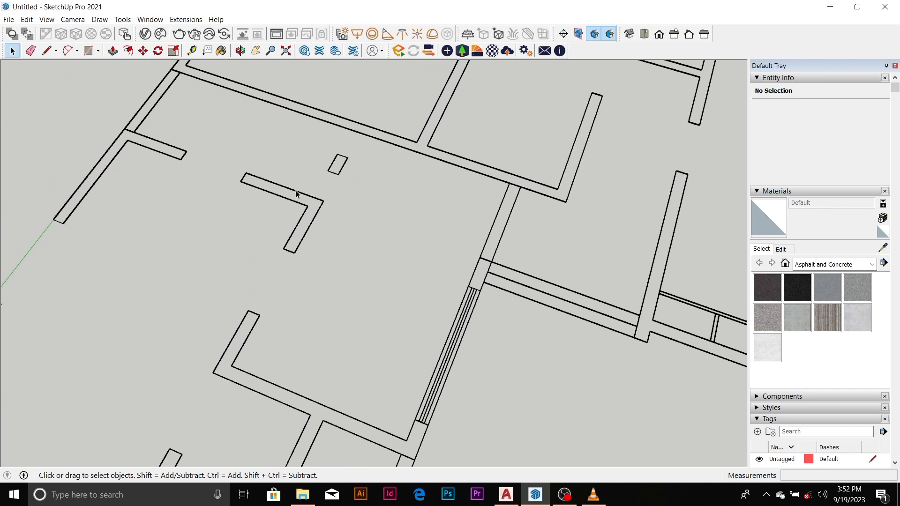
{"action": "scroll", "coordinate": [296, 193], "scroll_direction": "down", "scroll_amount": 8}
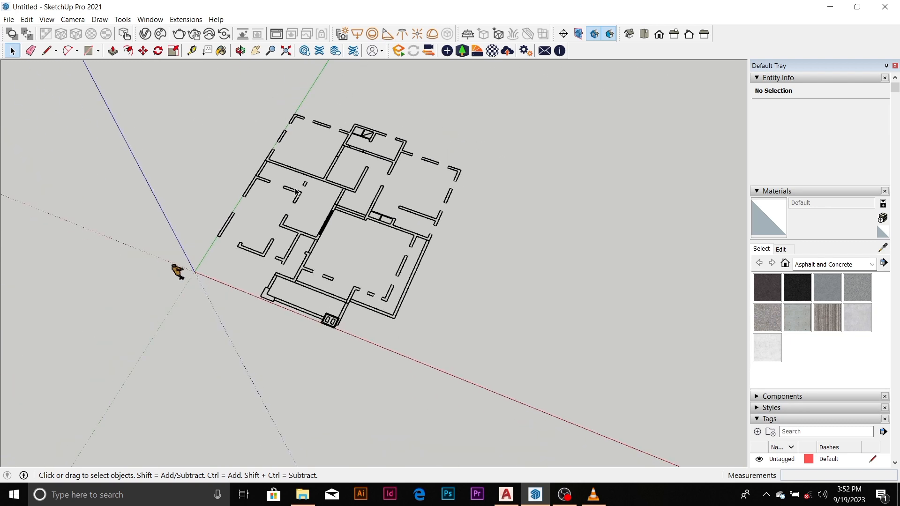
{"action": "scroll", "coordinate": [297, 193], "scroll_direction": "down", "scroll_amount": 3}
{"action": "scroll", "coordinate": [301, 238], "scroll_direction": "up", "scroll_amount": 7}
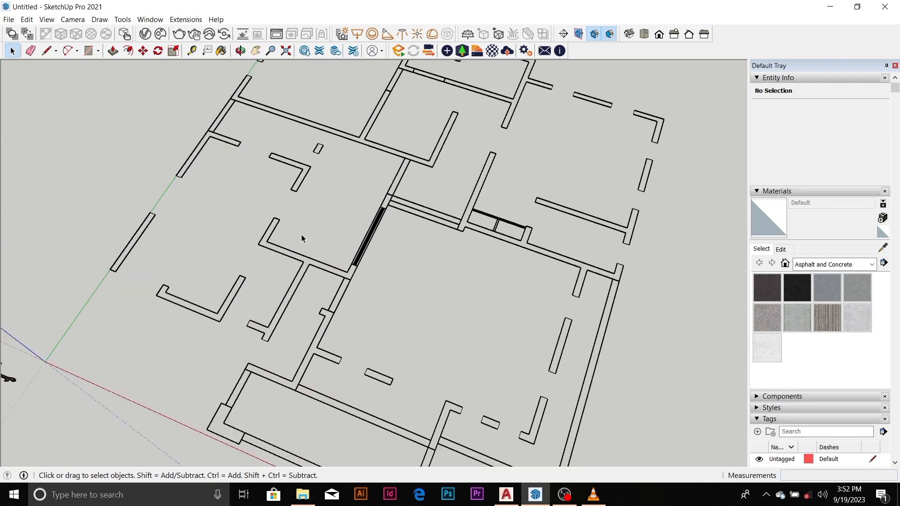
{"action": "scroll", "coordinate": [301, 234], "scroll_direction": "down", "scroll_amount": 6}
{"action": "scroll", "coordinate": [237, 228], "scroll_direction": "up", "scroll_amount": 4}
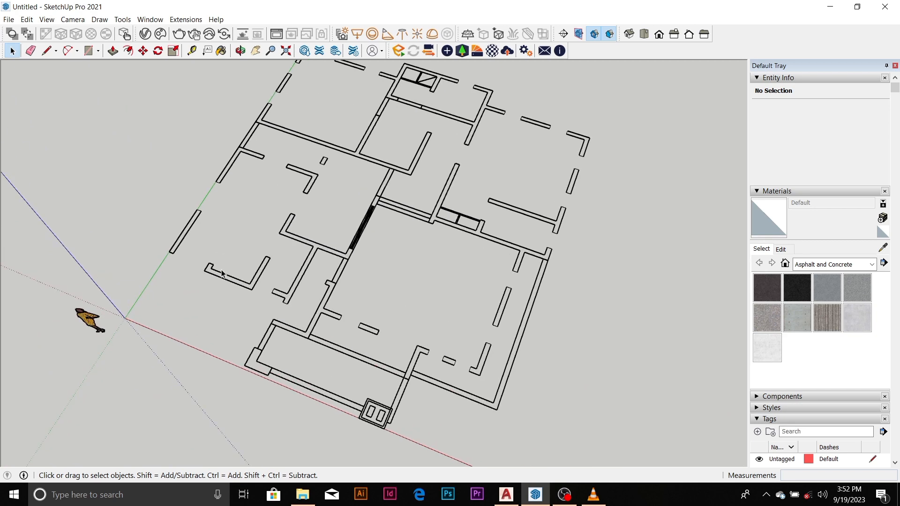
Inspect the model origin and how the imported floor plan sits relative to the red and green axes.
{"action": "scroll", "coordinate": [222, 273], "scroll_direction": "up", "scroll_amount": 5}
{"action": "middle_click_drag", "start_coordinate": [237, 271], "coordinate": [312, 289]}
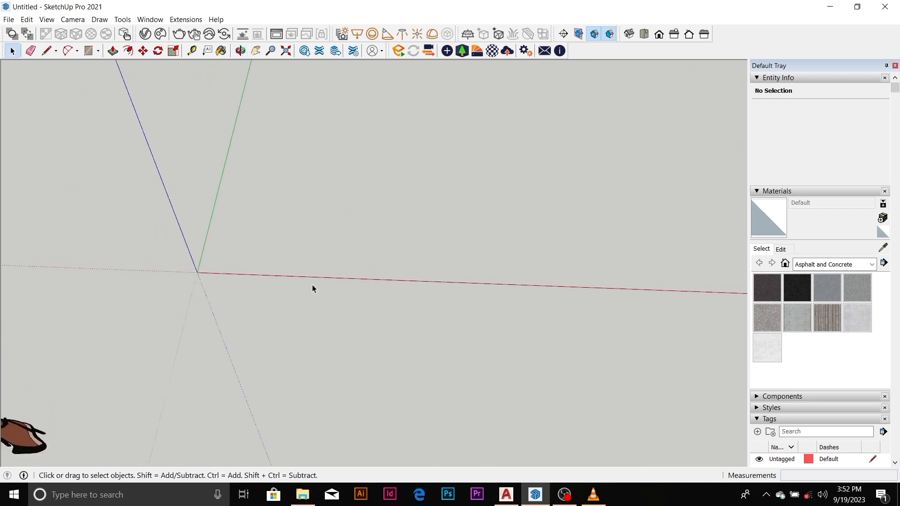
{"action": "scroll", "coordinate": [219, 275], "scroll_direction": "down", "scroll_amount": 5}
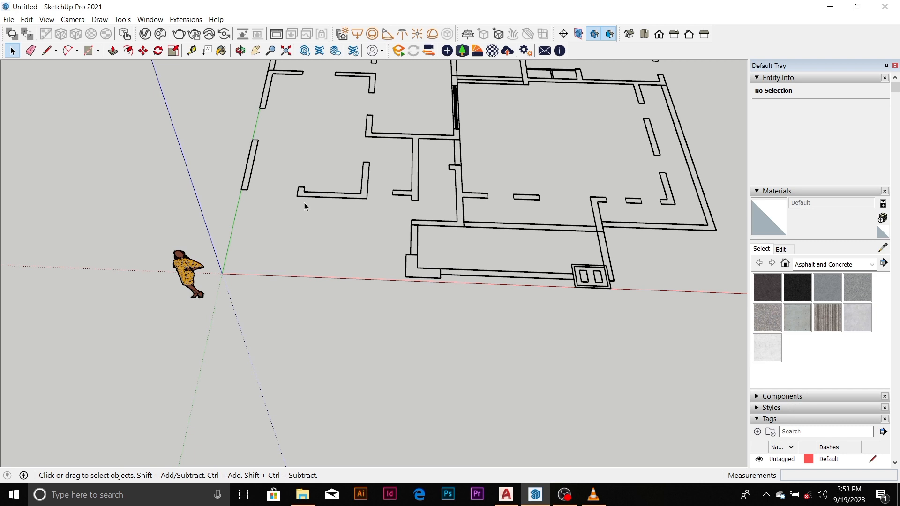
{"action": "scroll", "coordinate": [308, 206], "scroll_direction": "down", "scroll_amount": 6}
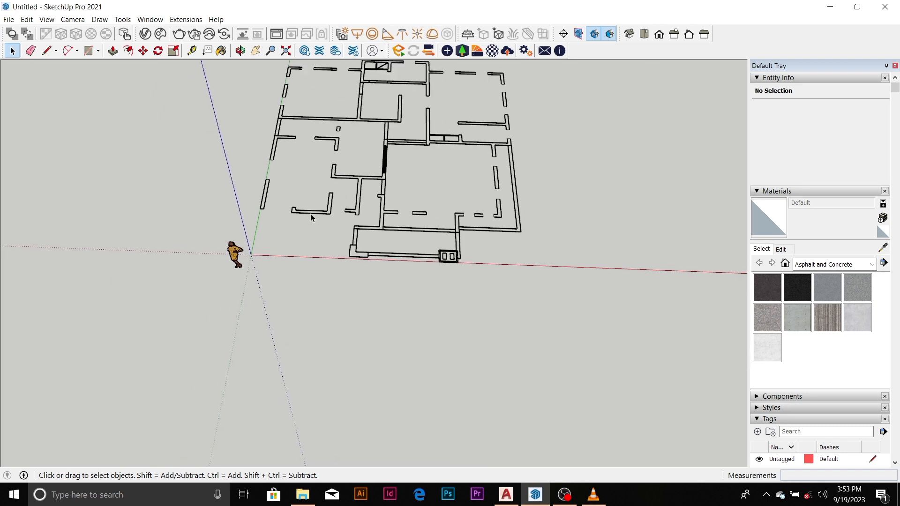
{"action": "scroll", "coordinate": [303, 244], "scroll_direction": "down", "scroll_amount": 2}
{"action": "scroll", "coordinate": [318, 234], "scroll_direction": "up", "scroll_amount": 4}
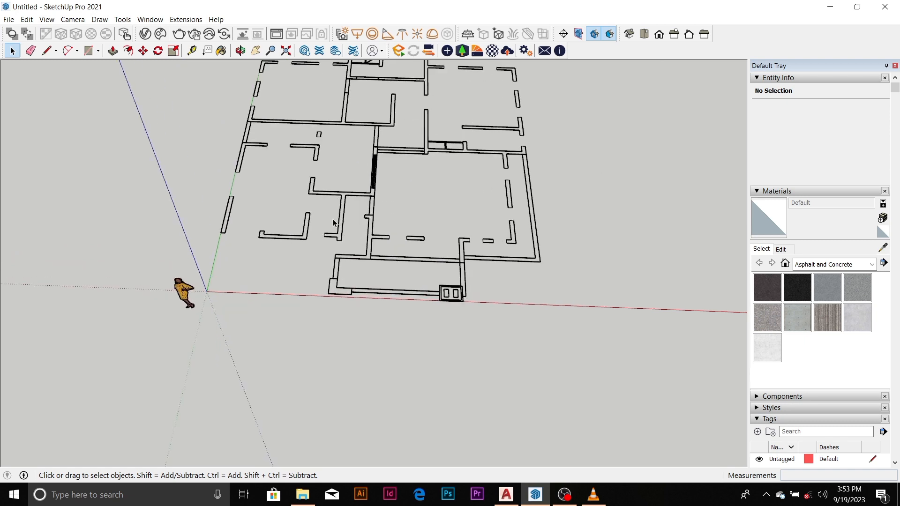
Examine the imported plan's wall outlines up close from several angles, especially the L-shaped corner wall on the green axis.
{"action": "scroll", "coordinate": [333, 219], "scroll_direction": "up", "scroll_amount": 1}
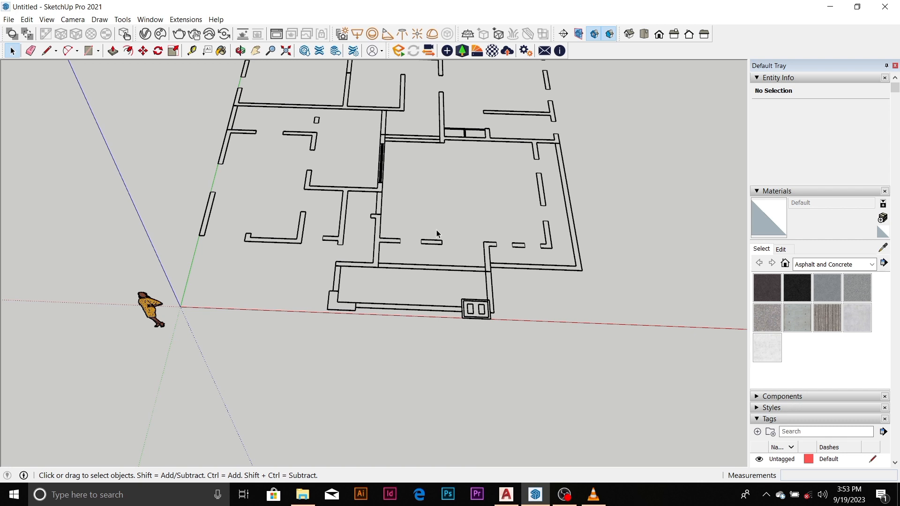
{"action": "scroll", "coordinate": [311, 257], "scroll_direction": "up", "scroll_amount": 8}
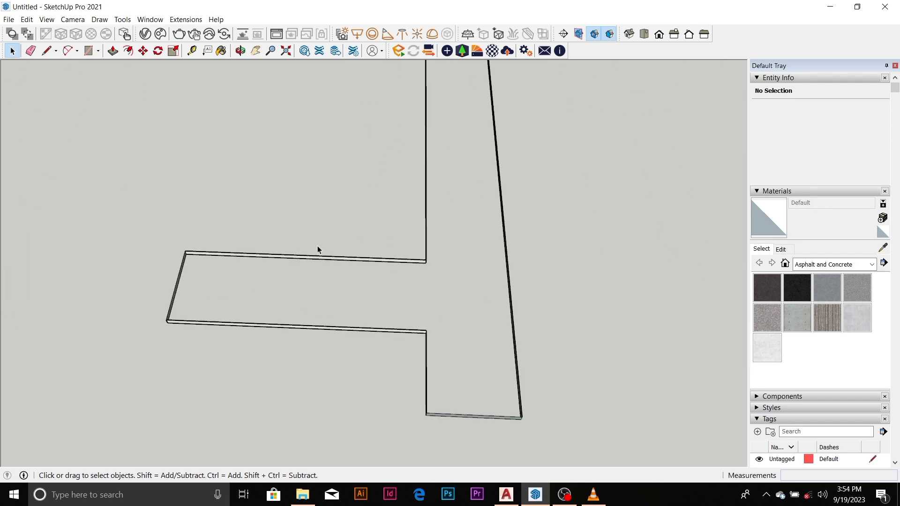
{"action": "scroll", "coordinate": [318, 249], "scroll_direction": "down", "scroll_amount": 5}
{"action": "scroll", "coordinate": [334, 265], "scroll_direction": "down", "scroll_amount": 10}
{"action": "mouse_move", "coordinate": [378, 243]}
{"action": "middle_mouse_down"}
{"action": "mouse_move", "coordinate": [387, 264]}
{"action": "mouse_move", "coordinate": [485, 204]}
{"action": "middle_mouse_up"}
{"action": "scroll", "coordinate": [263, 218], "scroll_direction": "down", "scroll_amount": 3}
{"action": "scroll", "coordinate": [262, 218], "scroll_direction": "up", "scroll_amount": 12}
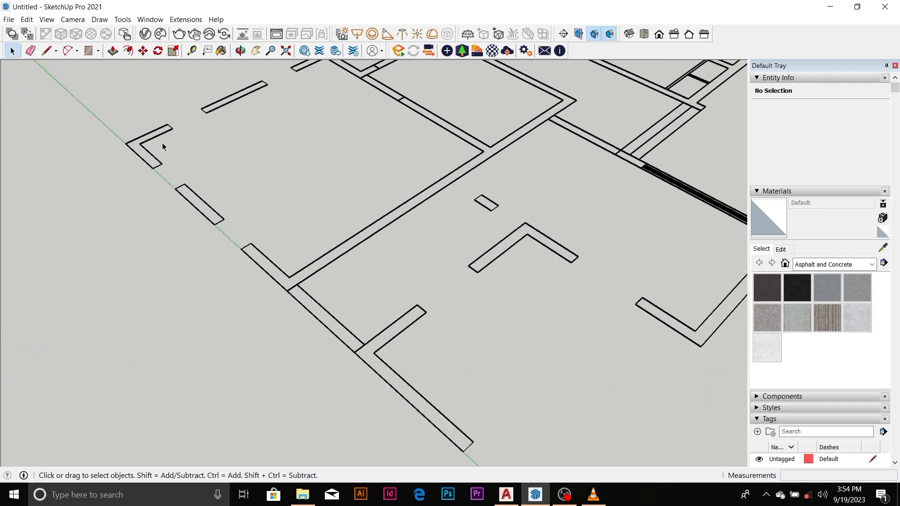
{"action": "scroll", "coordinate": [128, 109], "scroll_direction": "up", "scroll_amount": 5}
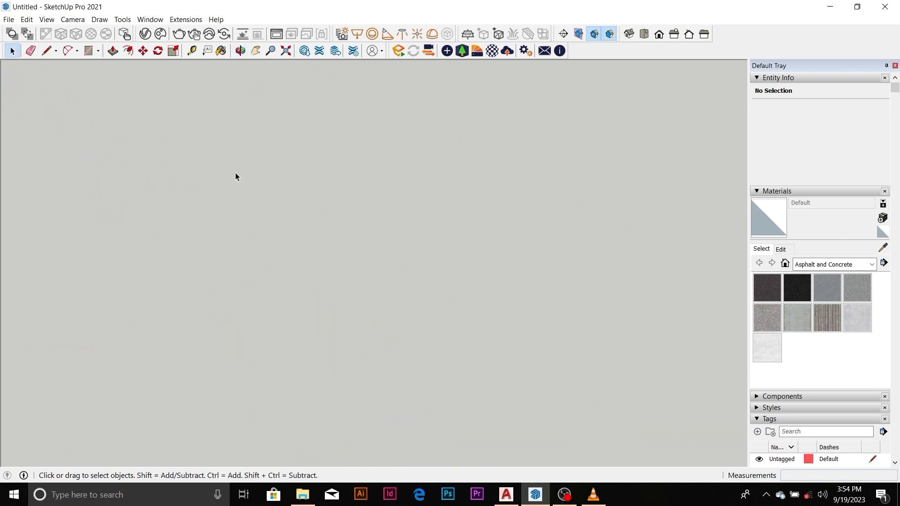
{"action": "scroll", "coordinate": [206, 252], "scroll_direction": "down", "scroll_amount": 8}
{"action": "scroll", "coordinate": [288, 182], "scroll_direction": "up", "scroll_amount": 8}
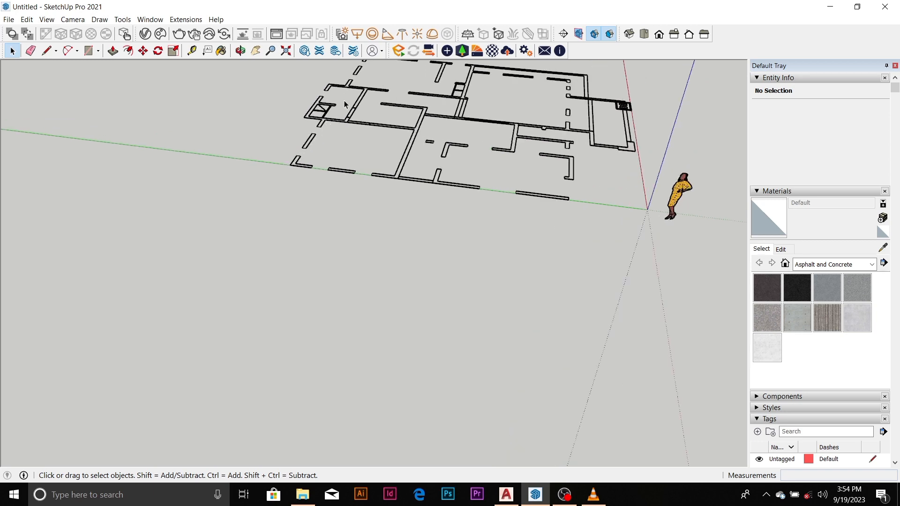
{"action": "scroll", "coordinate": [185, 288], "scroll_direction": "up", "scroll_amount": 6}
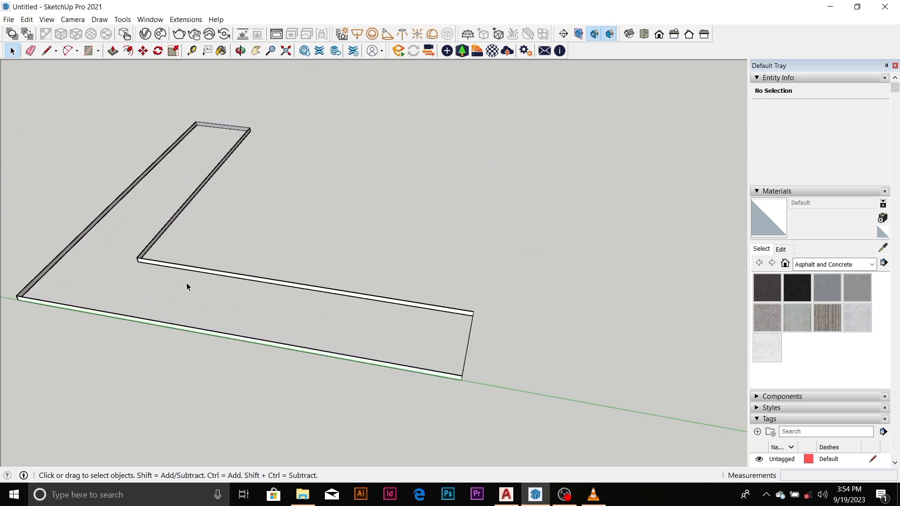
{"action": "scroll", "coordinate": [192, 271], "scroll_direction": "down", "scroll_amount": 6}
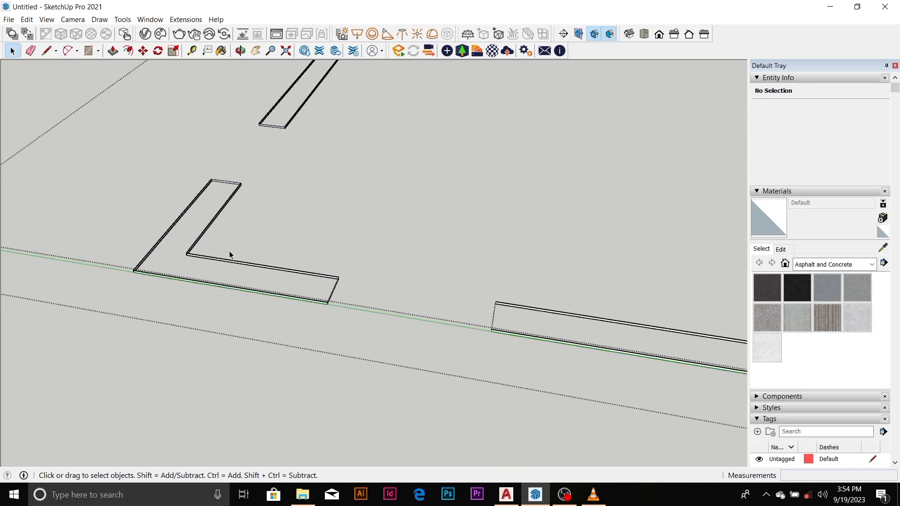
{"action": "scroll", "coordinate": [218, 224], "scroll_direction": "down", "scroll_amount": 5}
{"action": "scroll", "coordinate": [100, 179], "scroll_direction": "up", "scroll_amount": 4}
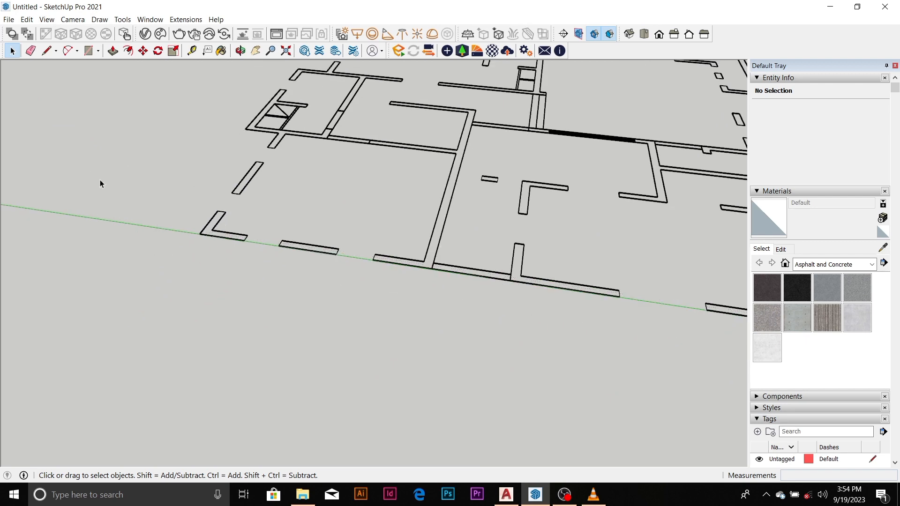
Open the imported floor plan component for editing at the L-shaped corner wall on the green axis.
{"action": "scroll", "coordinate": [221, 239], "scroll_direction": "up", "scroll_amount": 2}
{"action": "left_click", "coordinate": [218, 235]}
{"action": "scroll", "coordinate": [220, 234], "scroll_direction": "up", "scroll_amount": 4}
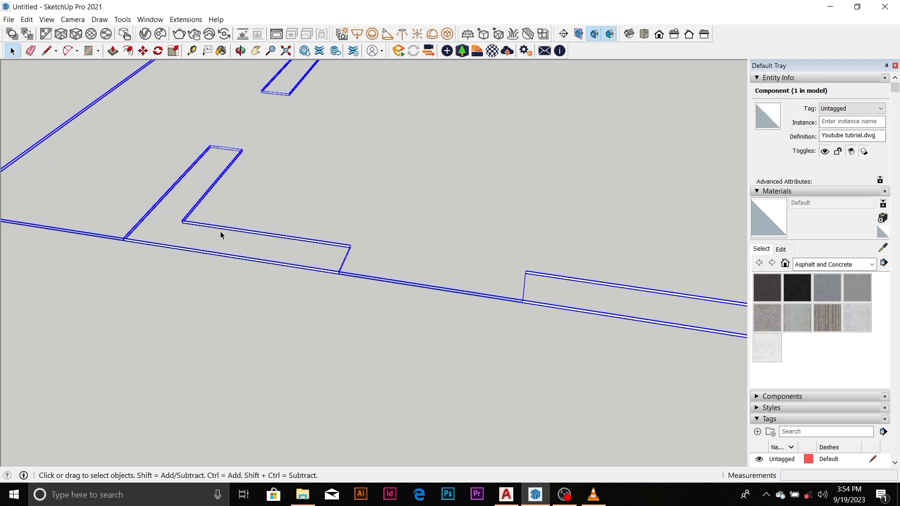
{"action": "scroll", "coordinate": [221, 235], "scroll_direction": "up", "scroll_amount": 2}
{"action": "scroll", "coordinate": [173, 224], "scroll_direction": "up", "scroll_amount": 2}
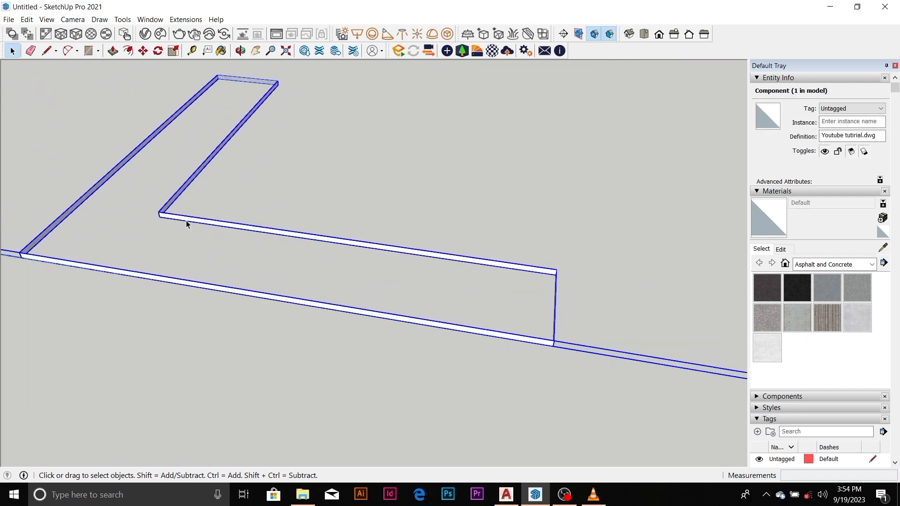
{"action": "double_click", "coordinate": [190, 219]}
{"action": "scroll", "coordinate": [177, 213], "scroll_direction": "down", "scroll_amount": 3}
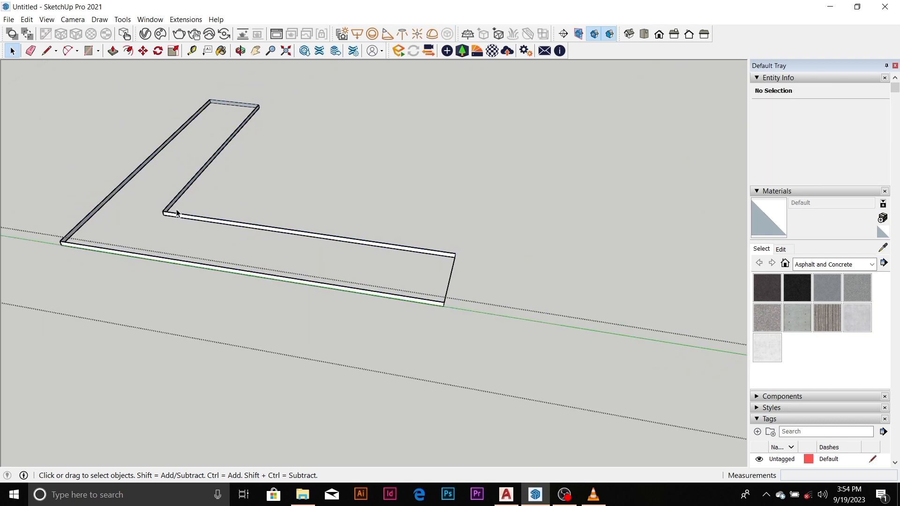
{"action": "scroll", "coordinate": [84, 228], "scroll_direction": "up", "scroll_amount": 2}
{"action": "scroll", "coordinate": [118, 228], "scroll_direction": "up", "scroll_amount": 2}
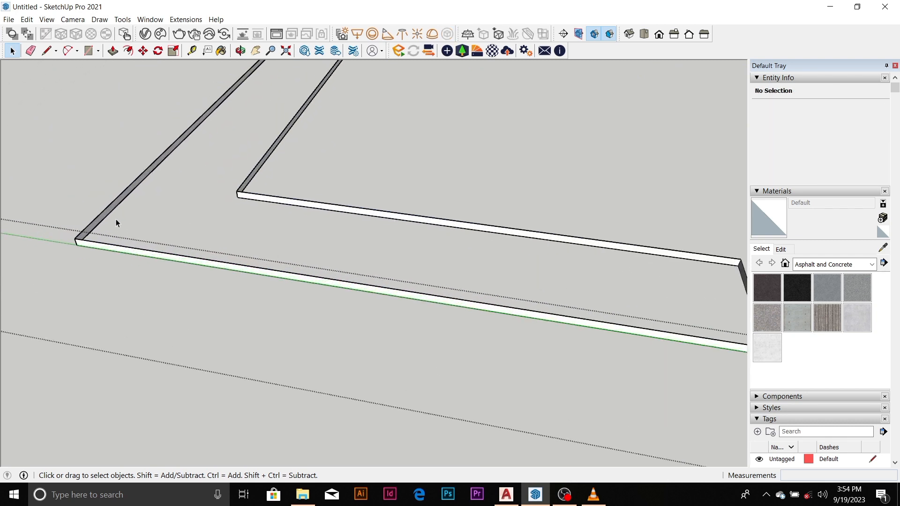
Erase the raised edges at the outer and inner corners of the L-shaped wall on the green axis.
{"action": "key", "text": "e"}
{"action": "left_click", "coordinate": [126, 188]}
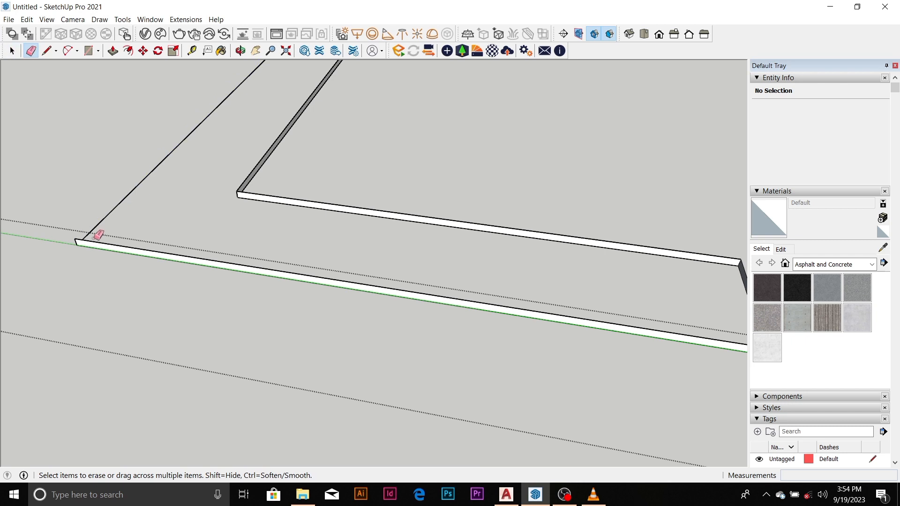
{"action": "left_click", "coordinate": [80, 238]}
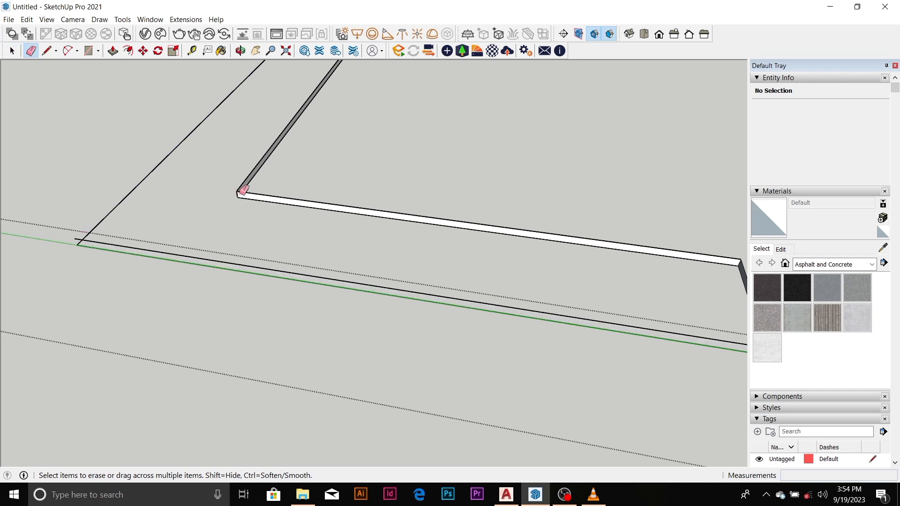
{"action": "left_click", "coordinate": [242, 190]}
{"action": "scroll", "coordinate": [110, 207], "scroll_direction": "down", "scroll_amount": 3}
{"action": "mouse_move", "coordinate": [111, 207]}
{"action": "middle_mouse_down"}
{"action": "mouse_move", "coordinate": [100, 221]}
{"action": "mouse_move", "coordinate": [198, 228]}
{"action": "middle_mouse_up"}
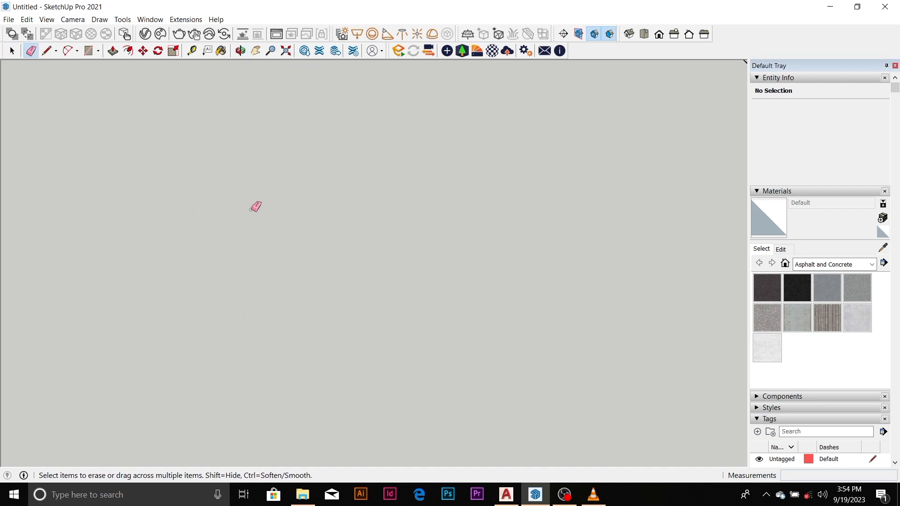
Erase the raised edges at the free end of the L-shaped wall's leg that runs away from the green axis.
{"action": "scroll", "coordinate": [255, 206], "scroll_direction": "down", "scroll_amount": 6}
{"action": "middle_click_drag", "start_coordinate": [469, 267], "coordinate": [376, 271]}
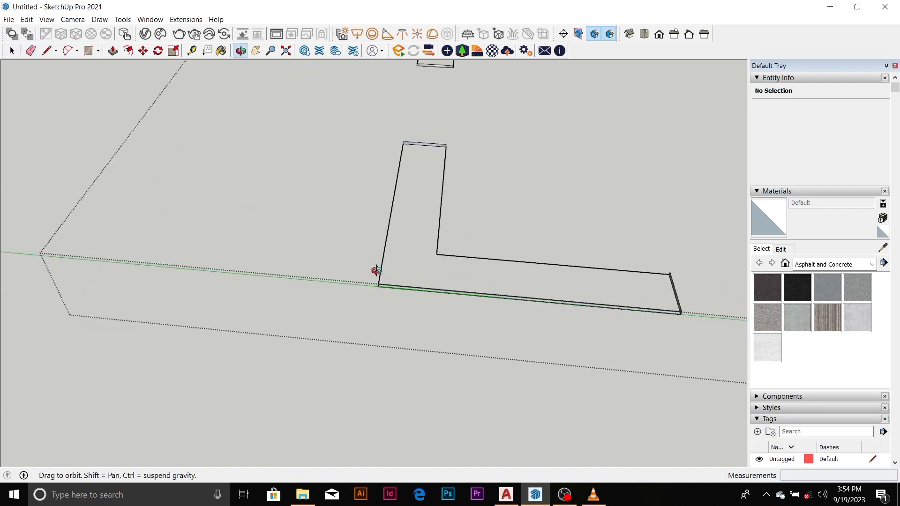
{"action": "scroll", "coordinate": [450, 203], "scroll_direction": "up", "scroll_amount": 10}
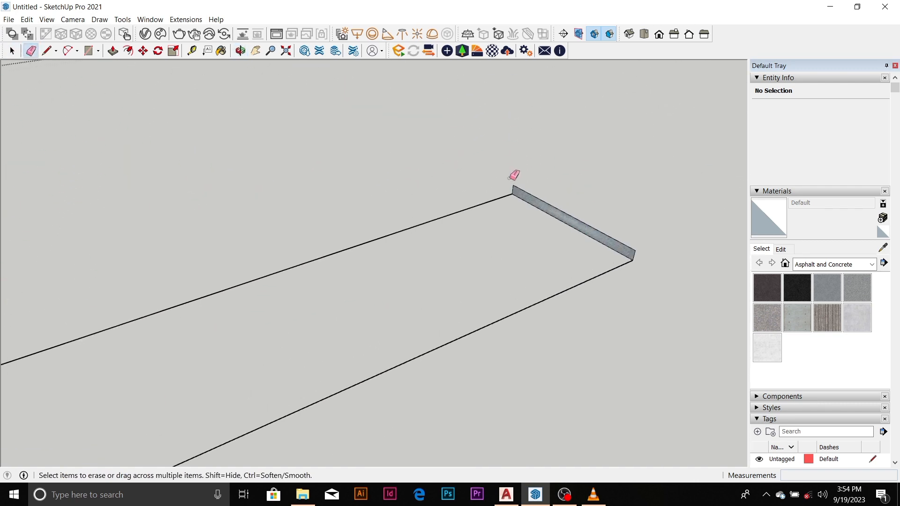
{"action": "left_click", "coordinate": [514, 187]}
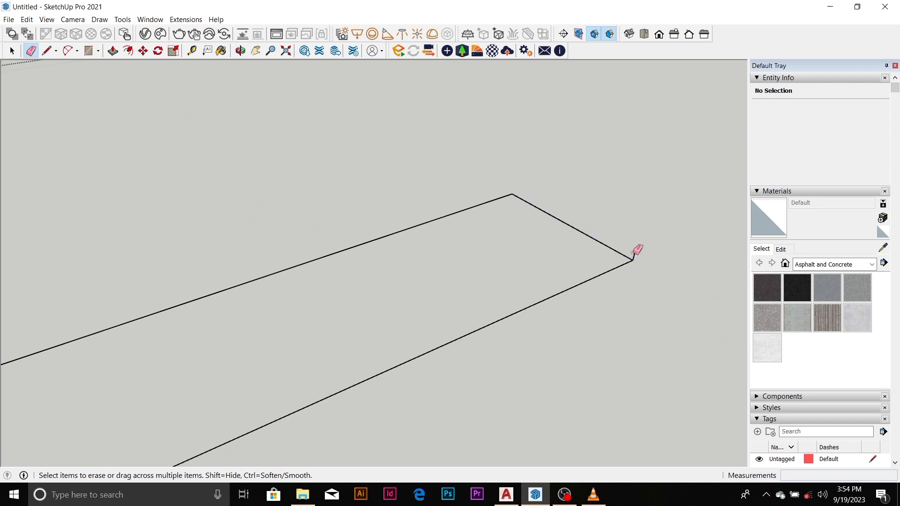
{"action": "scroll", "coordinate": [505, 223], "scroll_direction": "down", "scroll_amount": 8}
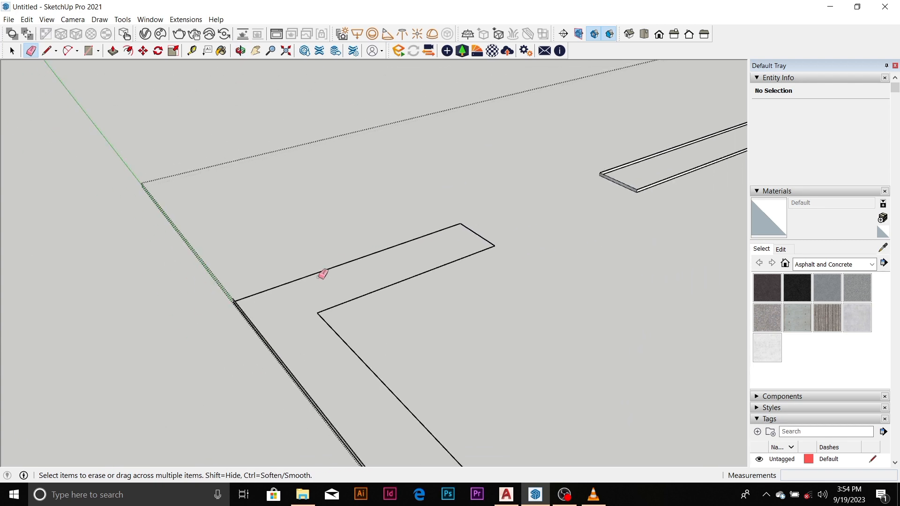
Erase the remaining raised edges at the end of the L-shaped wall's leg along the green axis, leaving a flat outline.
{"action": "mouse_move", "coordinate": [323, 274]}
{"action": "middle_mouse_down"}
{"action": "mouse_move", "coordinate": [285, 301]}
{"action": "mouse_move", "coordinate": [94, 279]}
{"action": "mouse_move", "coordinate": [75, 248]}
{"action": "middle_mouse_up"}
{"action": "scroll", "coordinate": [177, 223], "scroll_direction": "up", "scroll_amount": 2}
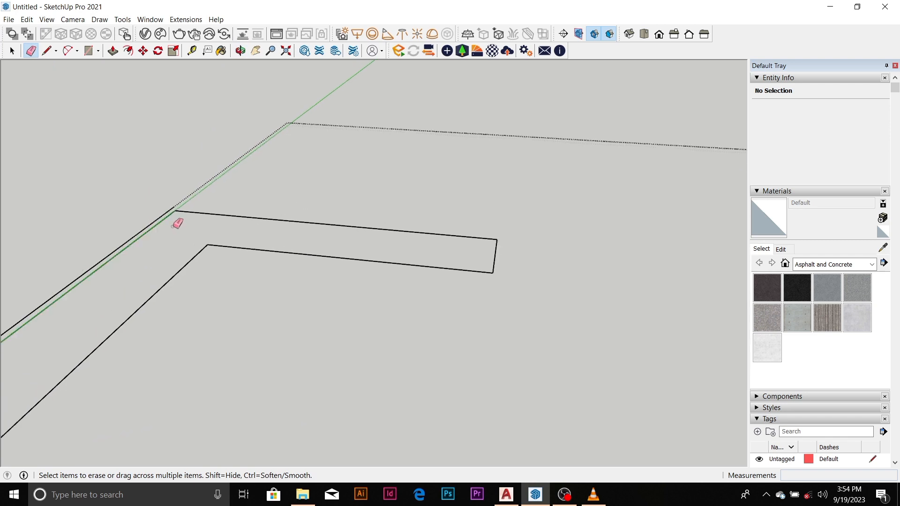
{"action": "scroll", "coordinate": [239, 219], "scroll_direction": "down", "scroll_amount": 4}
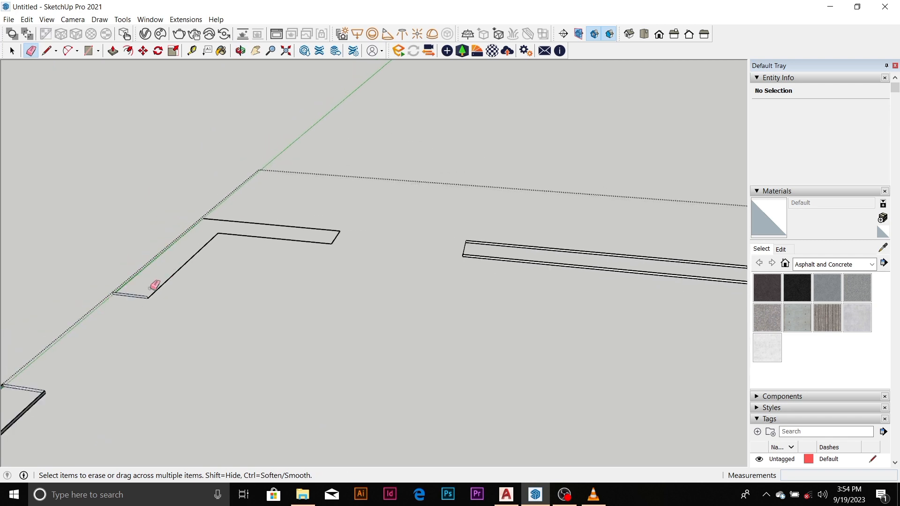
{"action": "scroll", "coordinate": [151, 293], "scroll_direction": "up", "scroll_amount": 3}
{"action": "left_click_drag", "start_coordinate": [151, 296], "coordinate": [146, 297]}
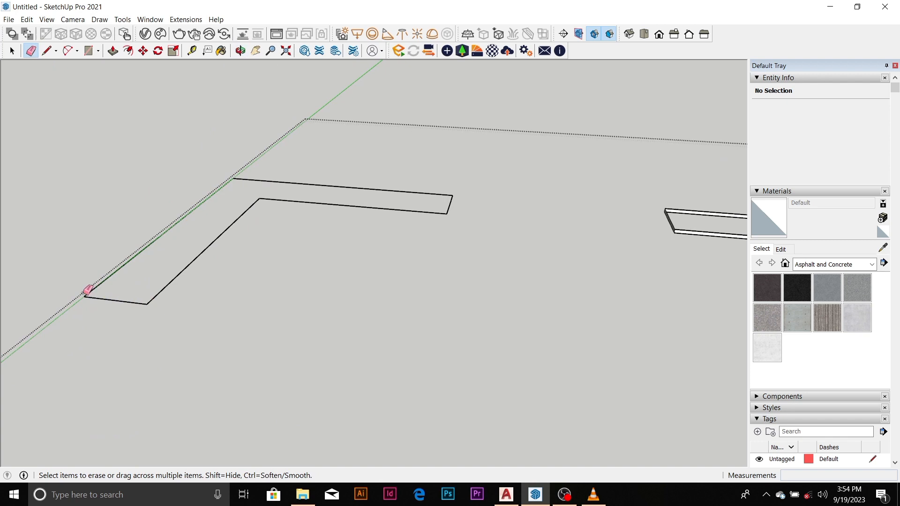
Erase the raised edges at both ends of the straight wall segment next to the L-shaped wall, keeping only its base outline.
{"action": "scroll", "coordinate": [347, 199], "scroll_direction": "down", "scroll_amount": 4}
{"action": "scroll", "coordinate": [216, 299], "scroll_direction": "down", "scroll_amount": 1}
{"action": "scroll", "coordinate": [240, 251], "scroll_direction": "up", "scroll_amount": 4}
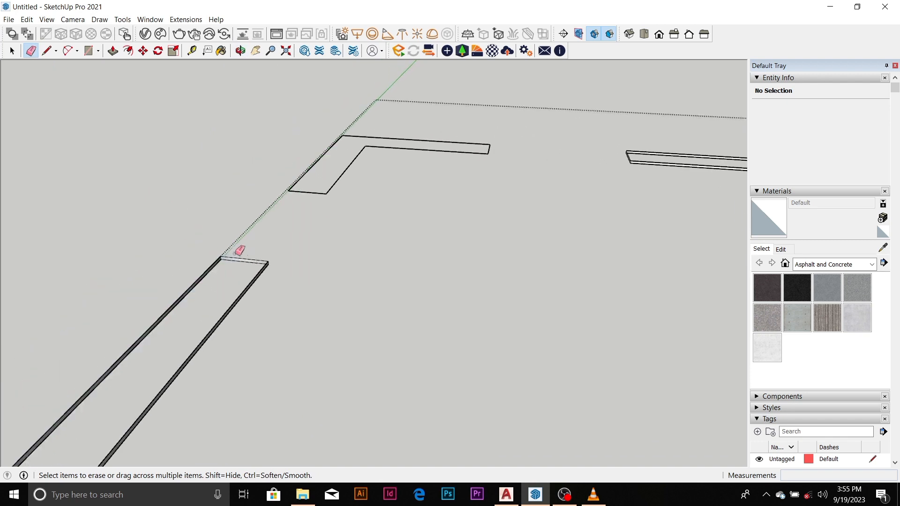
{"action": "scroll", "coordinate": [235, 257], "scroll_direction": "up", "scroll_amount": 2}
{"action": "left_click", "coordinate": [224, 258]}
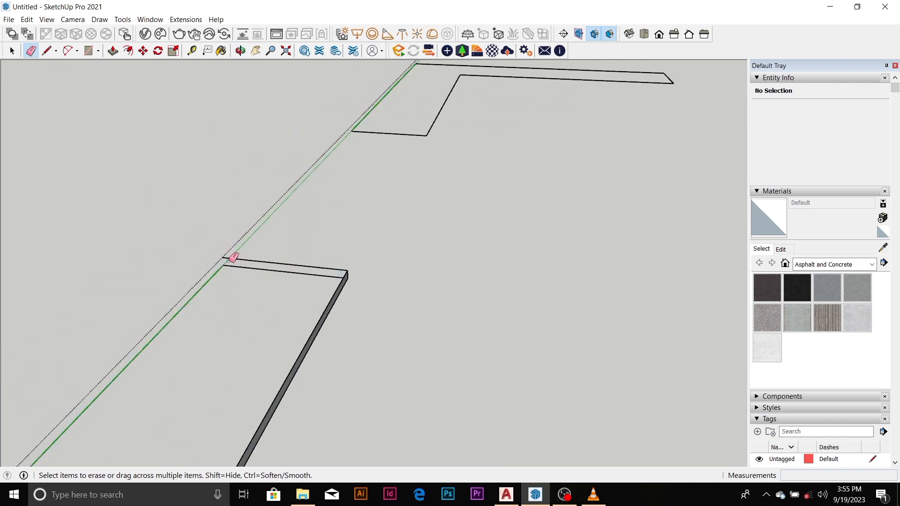
{"action": "left_click", "coordinate": [238, 260]}
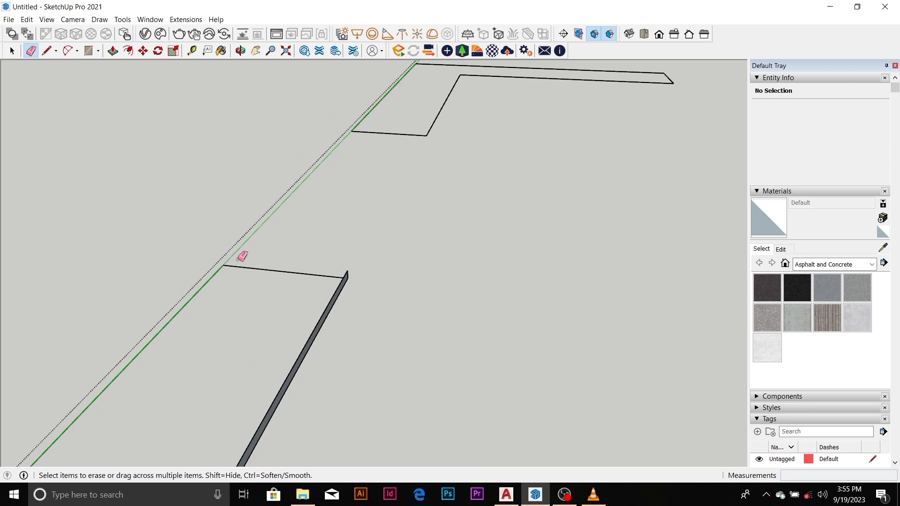
{"action": "left_click", "coordinate": [351, 270]}
{"action": "scroll", "coordinate": [294, 261], "scroll_direction": "down", "scroll_amount": 5}
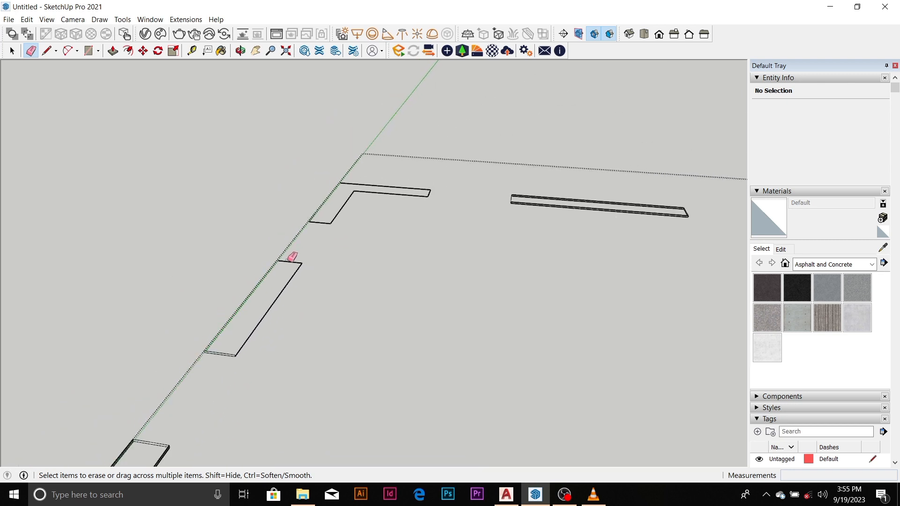
{"action": "scroll", "coordinate": [292, 257], "scroll_direction": "up", "scroll_amount": 6}
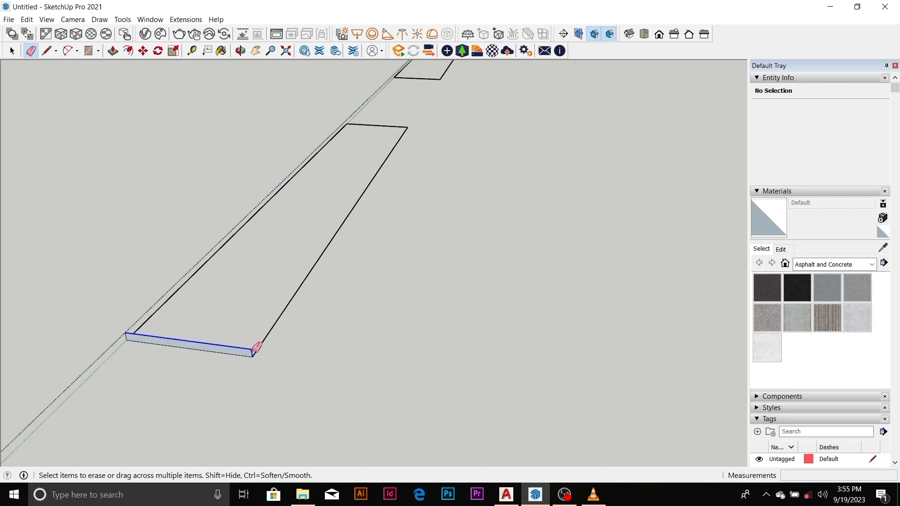
{"action": "left_click", "coordinate": [253, 350]}
{"action": "scroll", "coordinate": [309, 179], "scroll_direction": "down", "scroll_amount": 6}
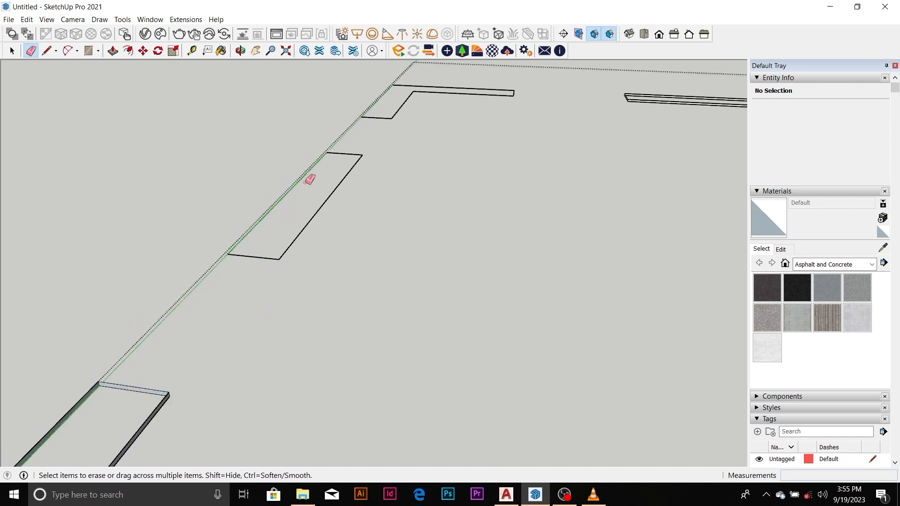
Erase the raised edges at the inner corner and free end of the following wall stub along the green axis.
{"action": "scroll", "coordinate": [216, 295], "scroll_direction": "up", "scroll_amount": 5}
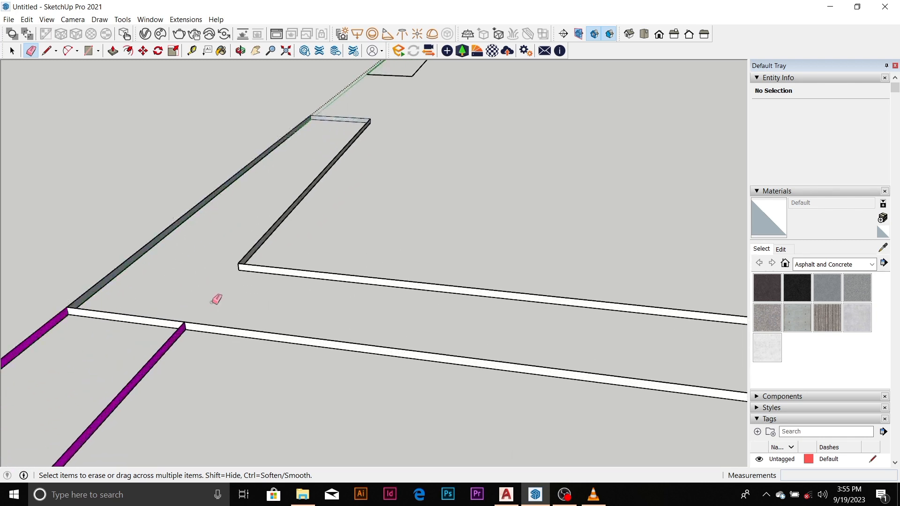
{"action": "left_click", "coordinate": [242, 260]}
{"action": "left_click", "coordinate": [316, 104]}
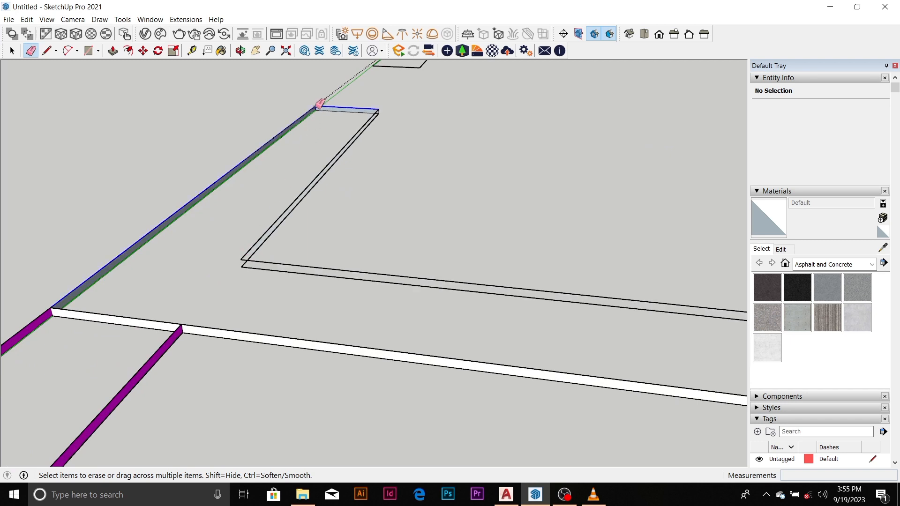
{"action": "left_click", "coordinate": [378, 110]}
{"action": "scroll", "coordinate": [279, 170], "scroll_direction": "down", "scroll_amount": 3}
{"action": "scroll", "coordinate": [222, 252], "scroll_direction": "up", "scroll_amount": 3}
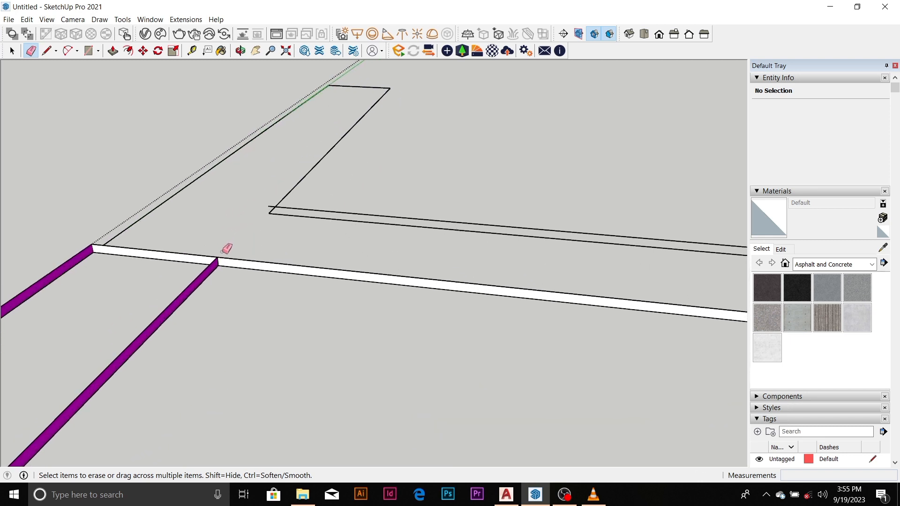
Erase the raised edges where the interior wall meets the exterior wall on the green axis, and the leftover upper line along the interior wall.
{"action": "left_click", "coordinate": [218, 257]}
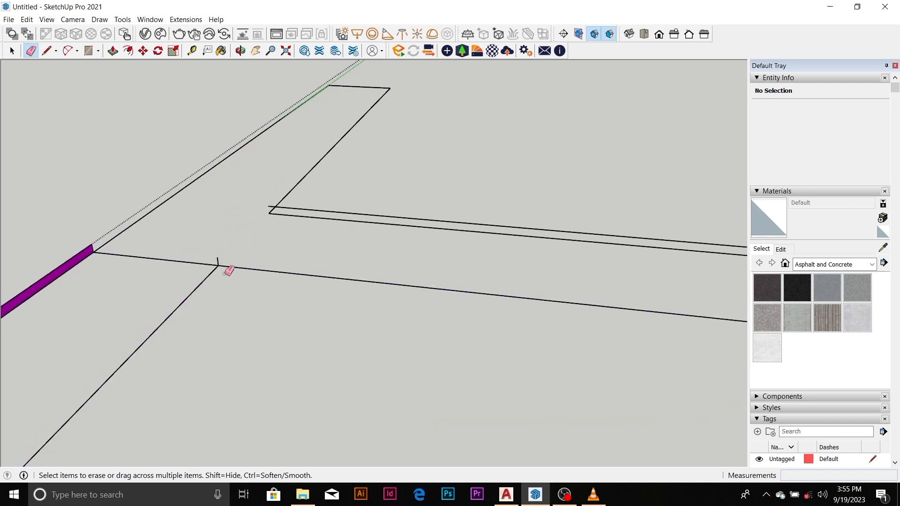
{"action": "left_click", "coordinate": [218, 261]}
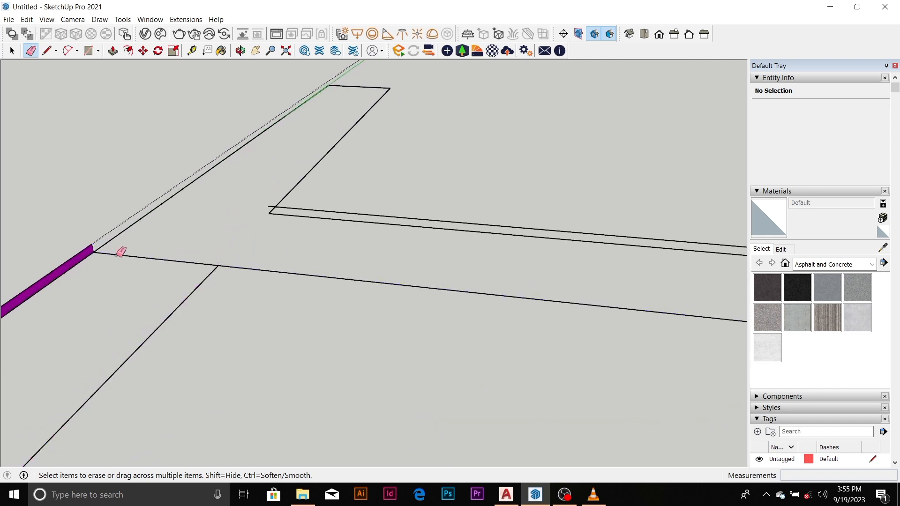
{"action": "left_click", "coordinate": [96, 243]}
{"action": "scroll", "coordinate": [267, 183], "scroll_direction": "down", "scroll_amount": 3}
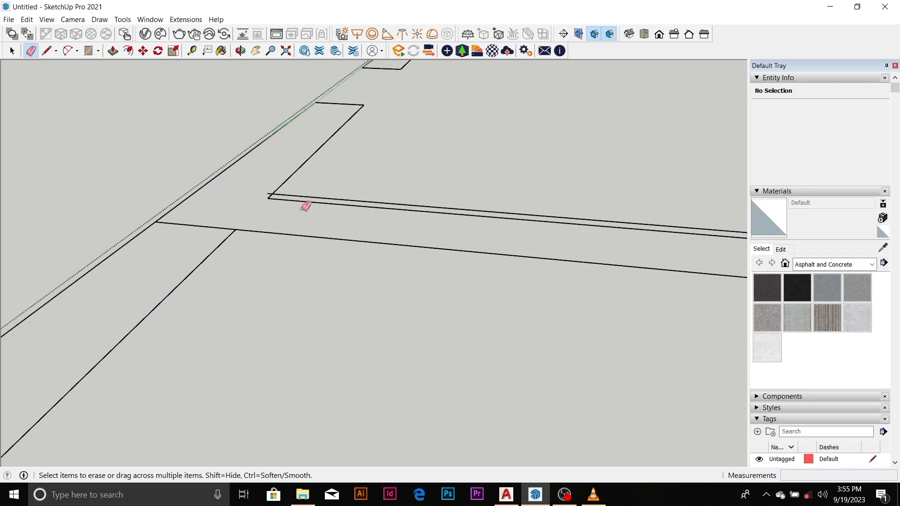
{"action": "scroll", "coordinate": [293, 143], "scroll_direction": "down", "scroll_amount": 5}
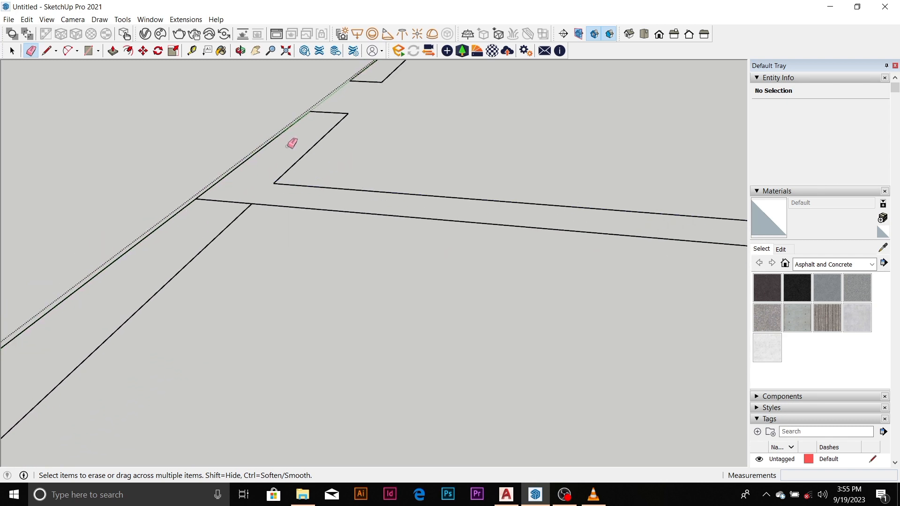
Erase the raised edges where the short interior wall branches off the exterior wall on the green axis, including the inner corner.
{"action": "scroll", "coordinate": [217, 220], "scroll_direction": "up", "scroll_amount": 6}
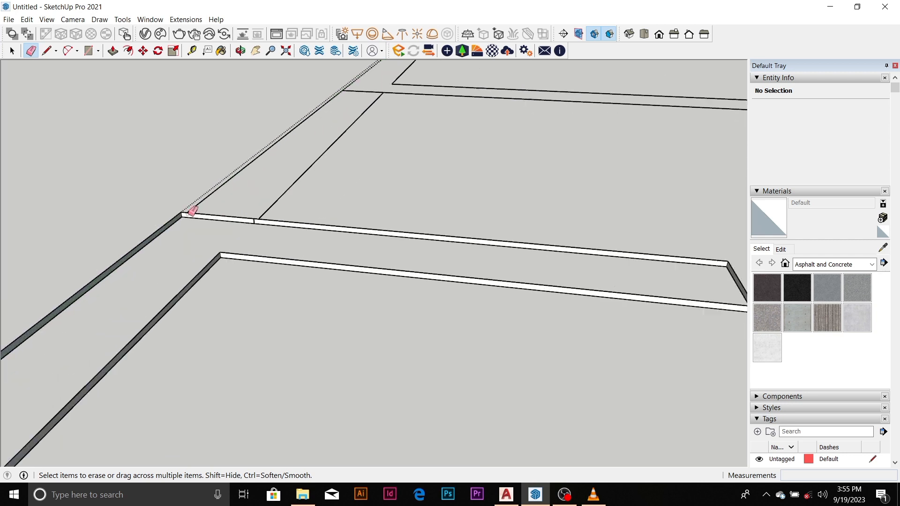
{"action": "left_click", "coordinate": [178, 210]}
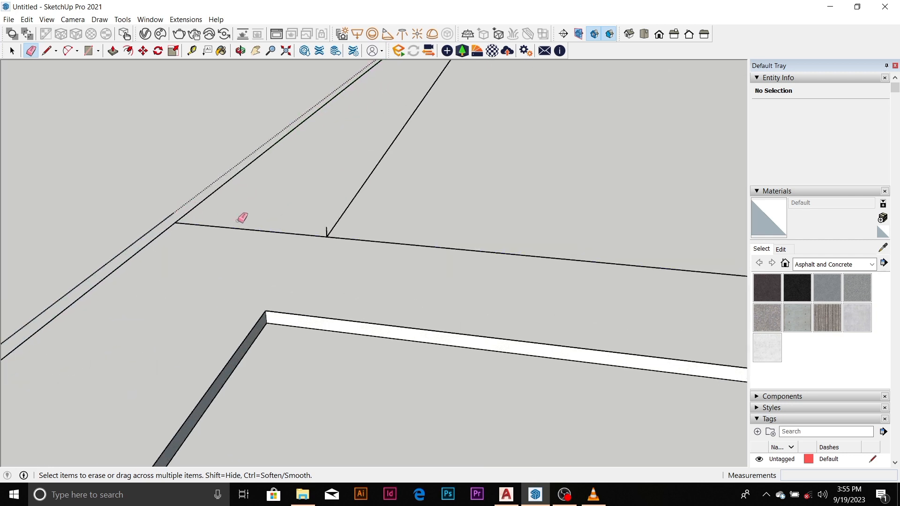
{"action": "left_click", "coordinate": [177, 212]}
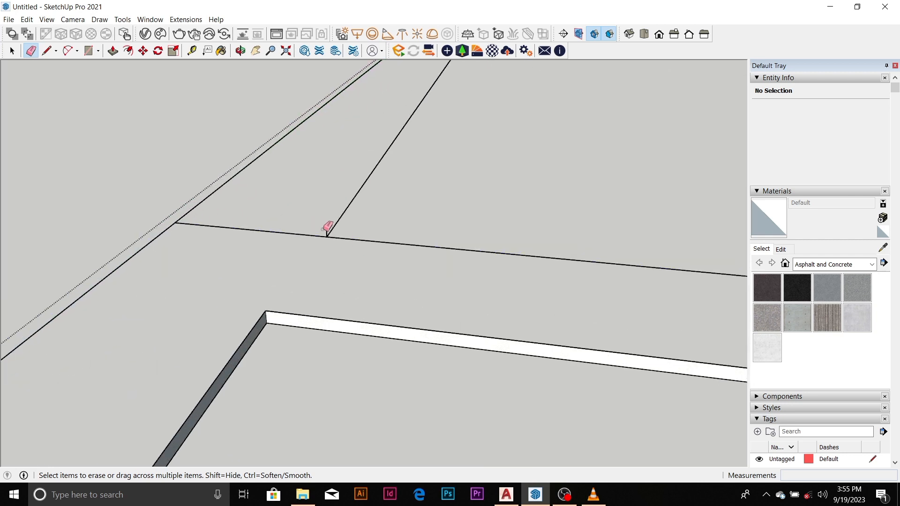
{"action": "left_click", "coordinate": [271, 308]}
{"action": "left_click", "coordinate": [269, 304]}
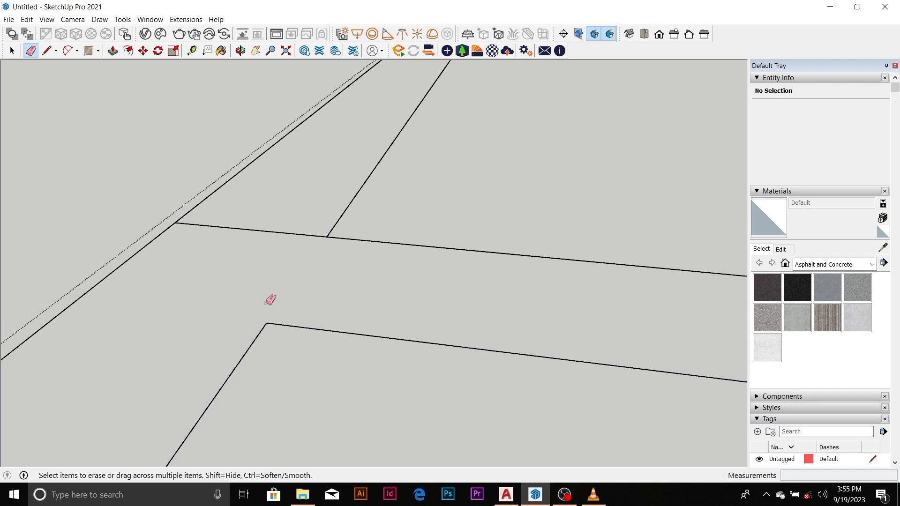
Erase the raised edges at the free end of the exterior wall leg on the green axis, just past the short interior wall.
{"action": "scroll", "coordinate": [319, 161], "scroll_direction": "down", "scroll_amount": 4}
{"action": "scroll", "coordinate": [319, 163], "scroll_direction": "down", "scroll_amount": 3}
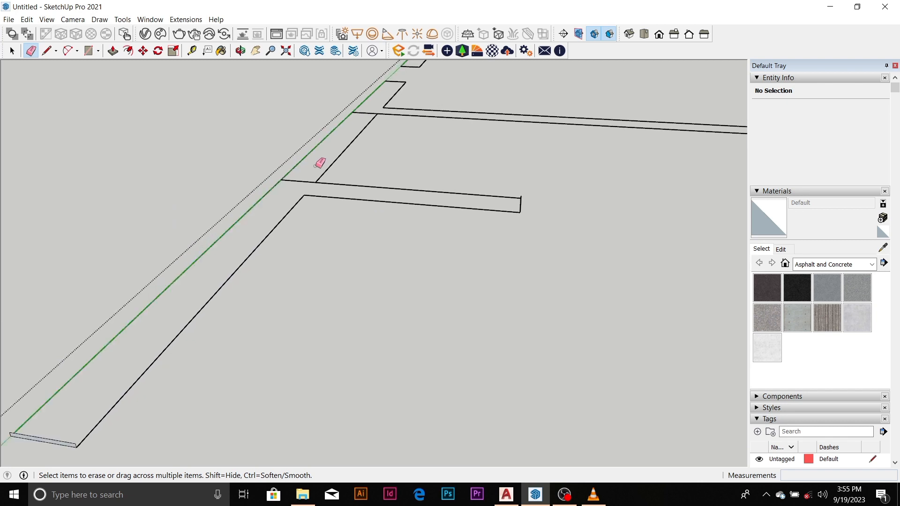
{"action": "scroll", "coordinate": [223, 258], "scroll_direction": "up", "scroll_amount": 4}
{"action": "scroll", "coordinate": [234, 277], "scroll_direction": "up", "scroll_amount": 1}
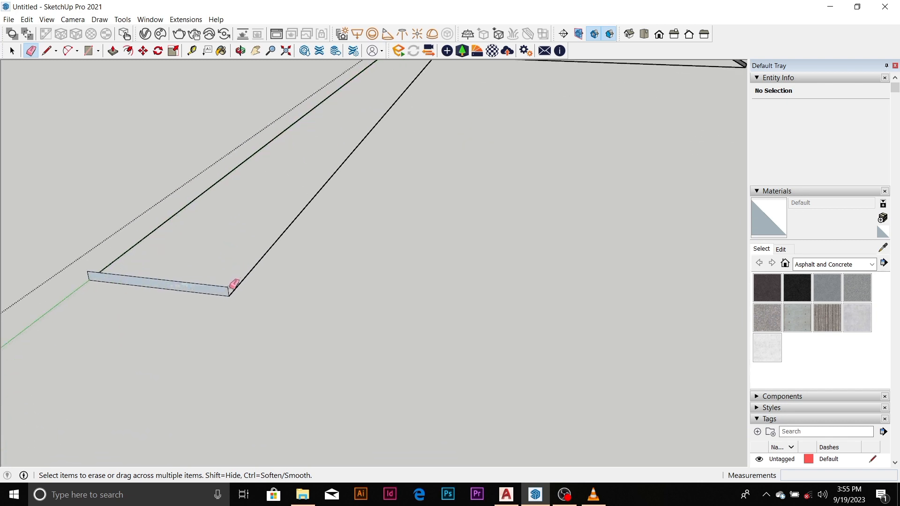
{"action": "left_click", "coordinate": [230, 285]}
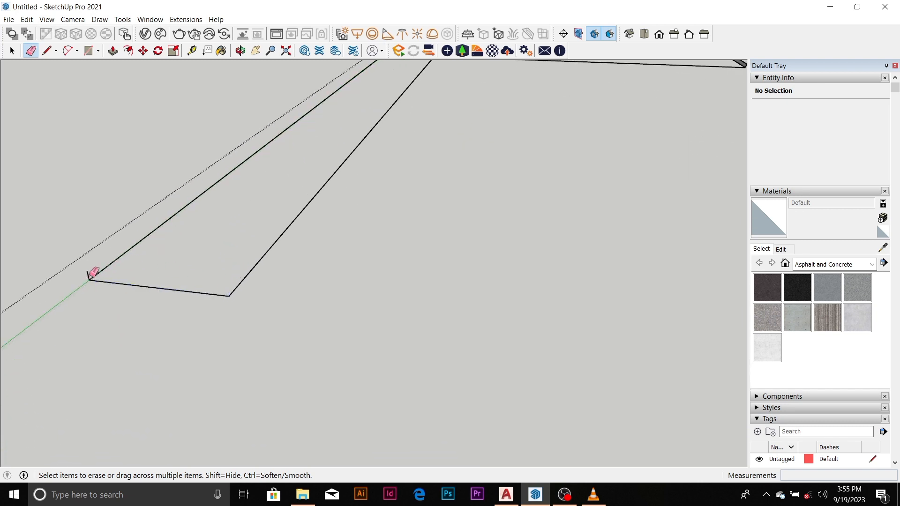
Erase the raised edges at both ends of the detached straight wall segment on the green axis, keeping its base outline.
{"action": "scroll", "coordinate": [274, 197], "scroll_direction": "down", "scroll_amount": 8}
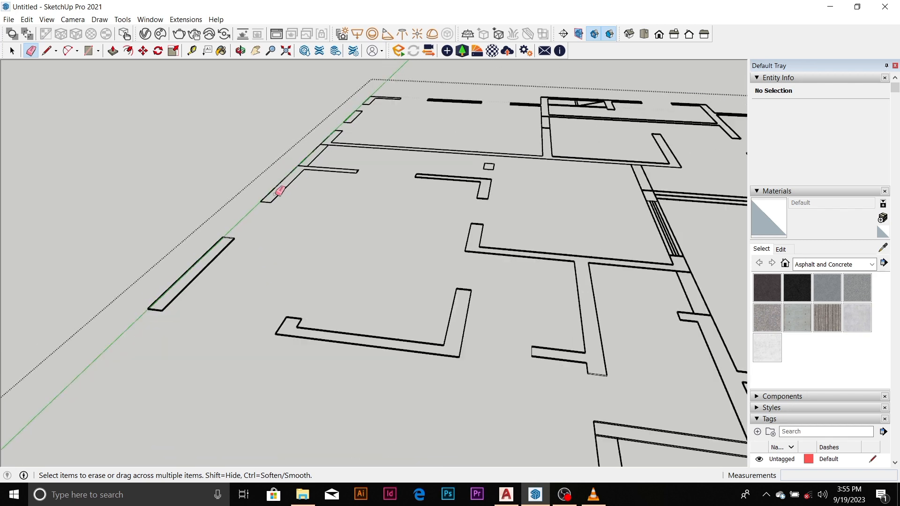
{"action": "scroll", "coordinate": [235, 239], "scroll_direction": "up", "scroll_amount": 8}
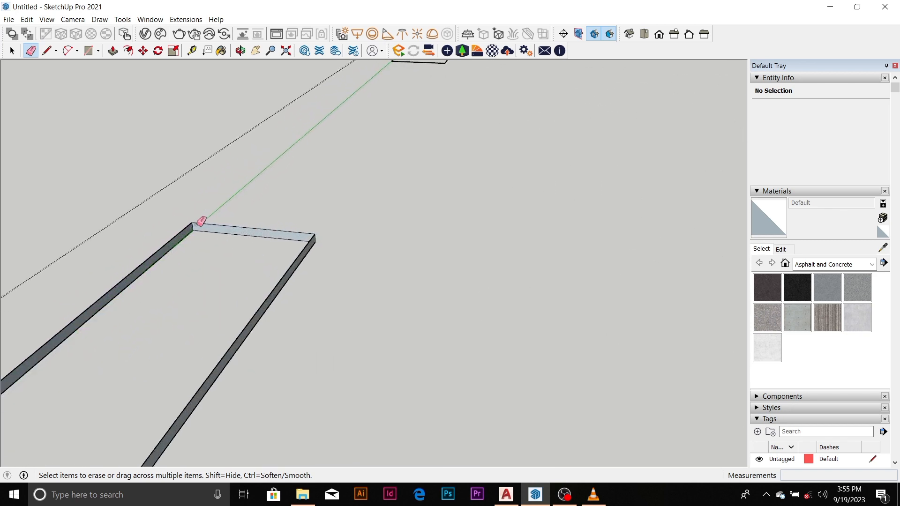
{"action": "left_click", "coordinate": [194, 224]}
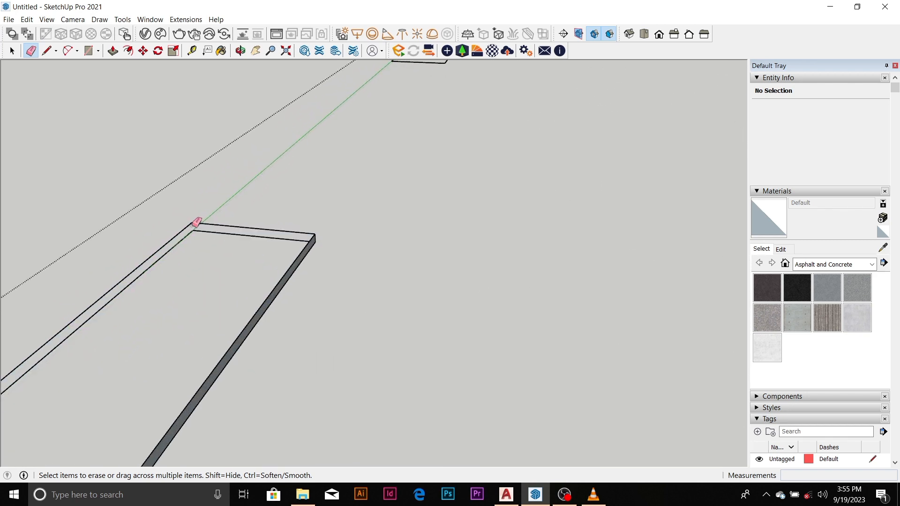
{"action": "left_click", "coordinate": [192, 225]}
{"action": "left_click", "coordinate": [194, 223]}
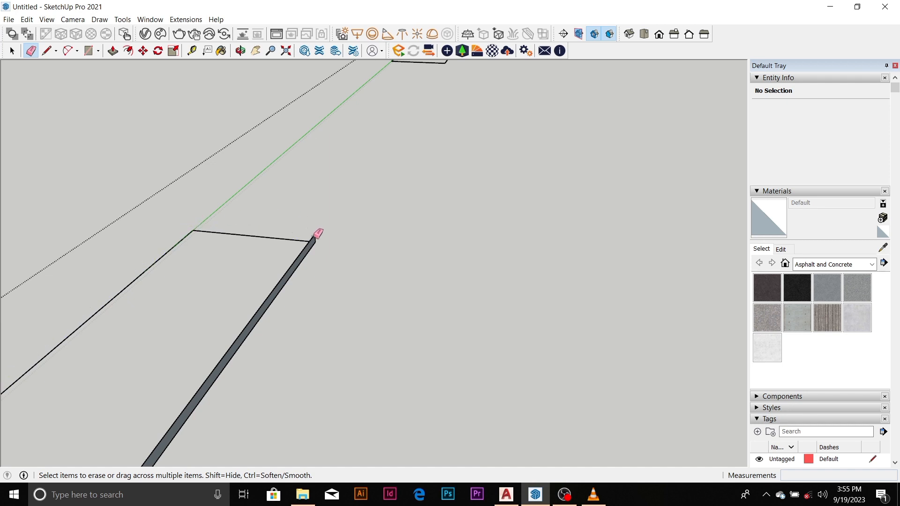
{"action": "left_click", "coordinate": [315, 237]}
{"action": "scroll", "coordinate": [276, 228], "scroll_direction": "down", "scroll_amount": 6}
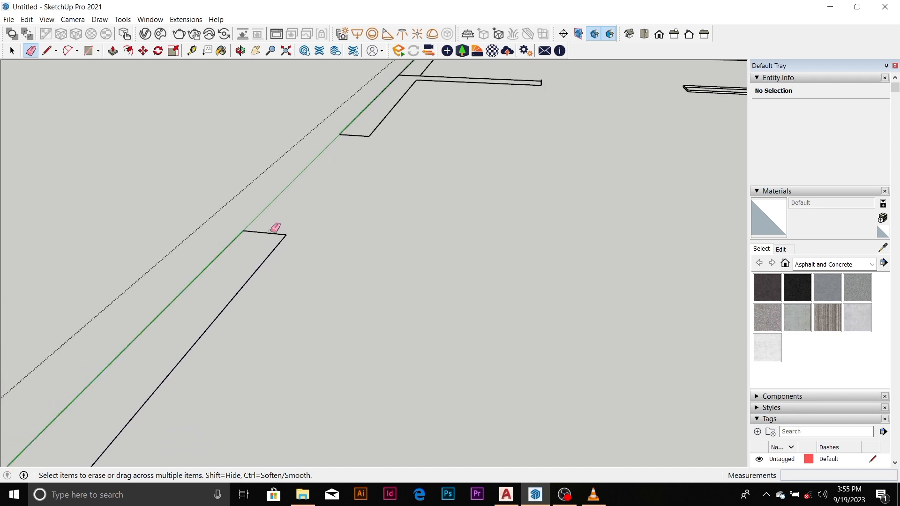
{"action": "scroll", "coordinate": [216, 288], "scroll_direction": "up", "scroll_amount": 5}
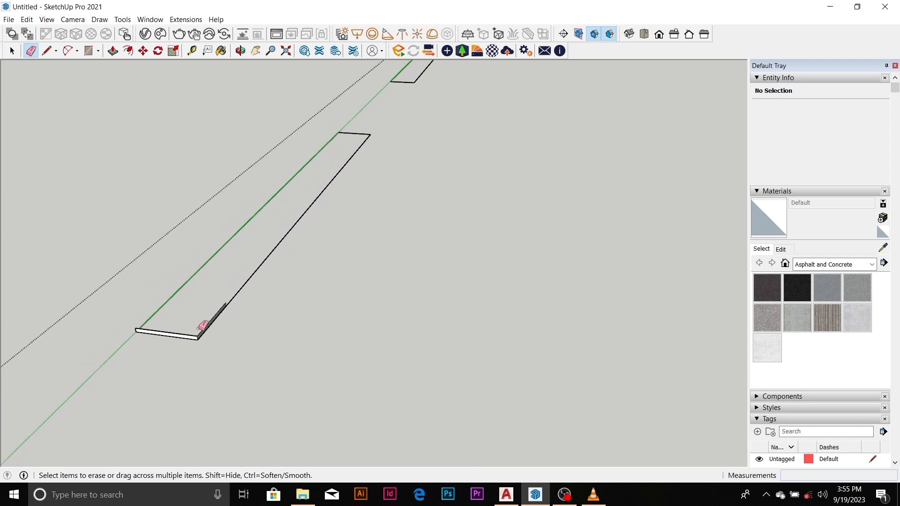
{"action": "left_click_drag", "start_coordinate": [202, 340], "coordinate": [58, 316]}
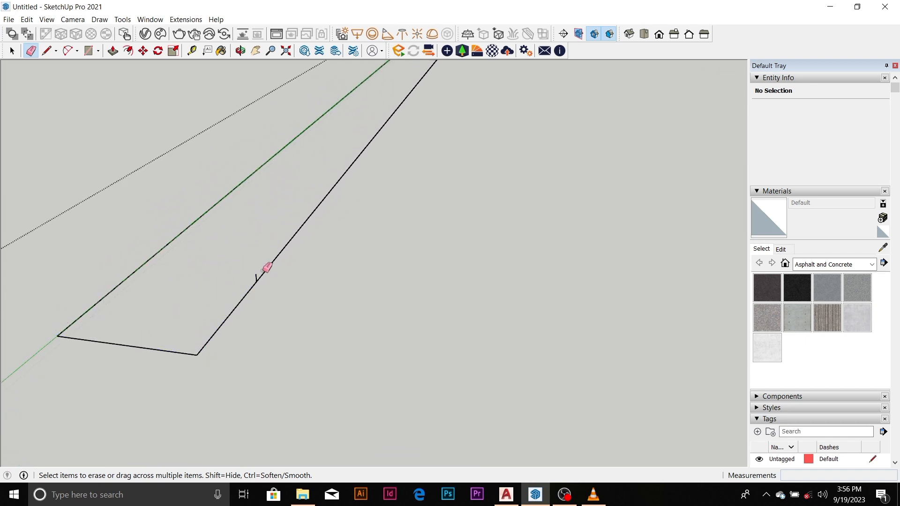
Erase the raised edges around the short hooked end of the nearby U-shaped wall and along its outer side.
{"action": "scroll", "coordinate": [235, 223], "scroll_direction": "down", "scroll_amount": 8}
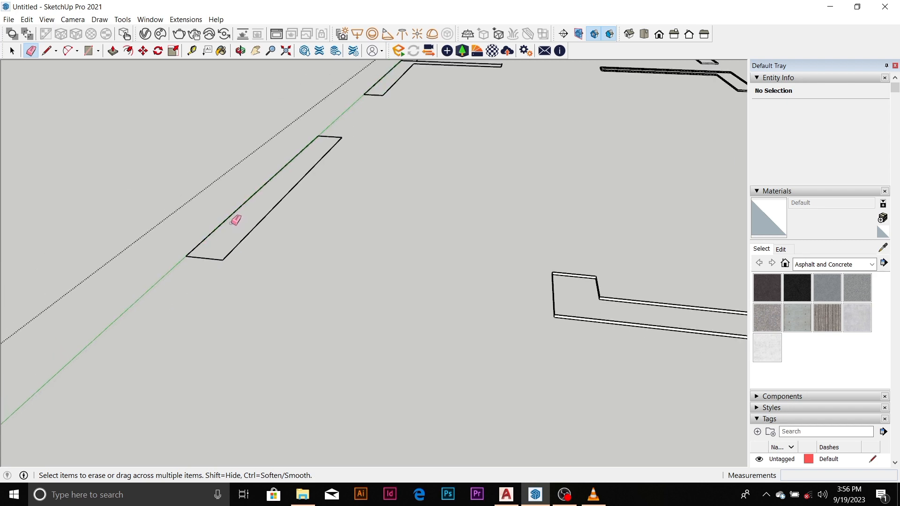
{"action": "scroll", "coordinate": [382, 246], "scroll_direction": "up", "scroll_amount": 6}
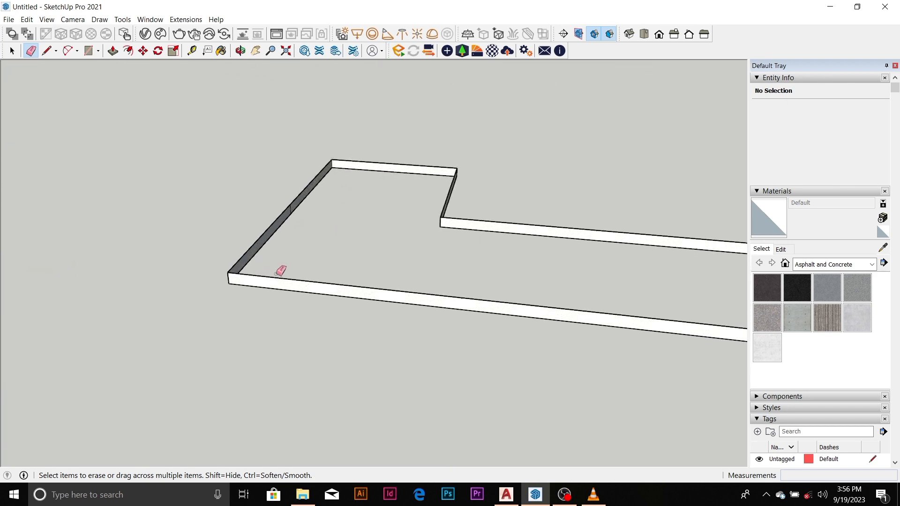
{"action": "left_click", "coordinate": [229, 268]}
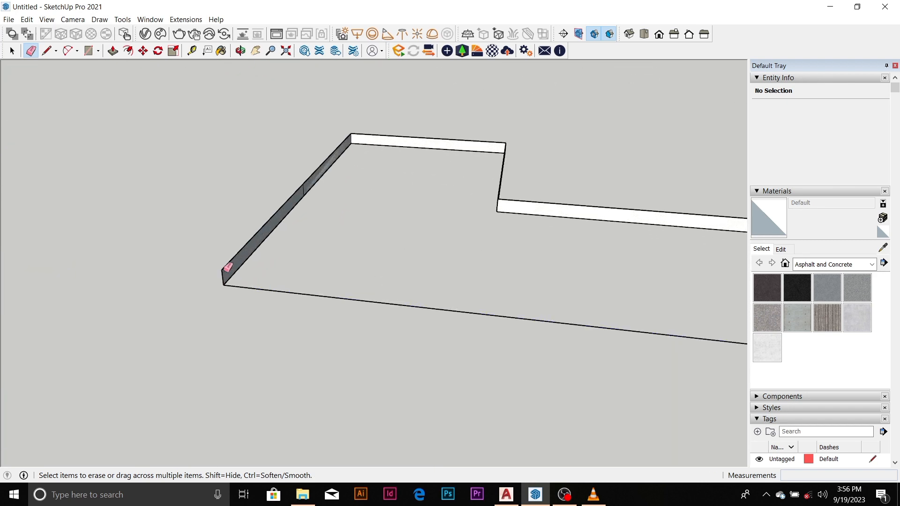
{"action": "left_click", "coordinate": [228, 265]}
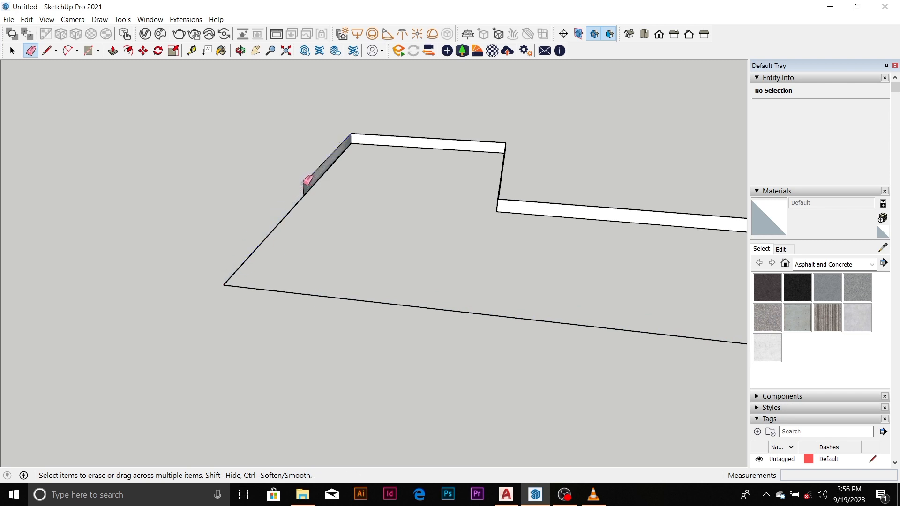
{"action": "mouse_move", "coordinate": [303, 182]}
{"action": "left_mouse_down"}
{"action": "mouse_move", "coordinate": [349, 139]}
{"action": "mouse_move", "coordinate": [501, 142]}
{"action": "left_mouse_up"}
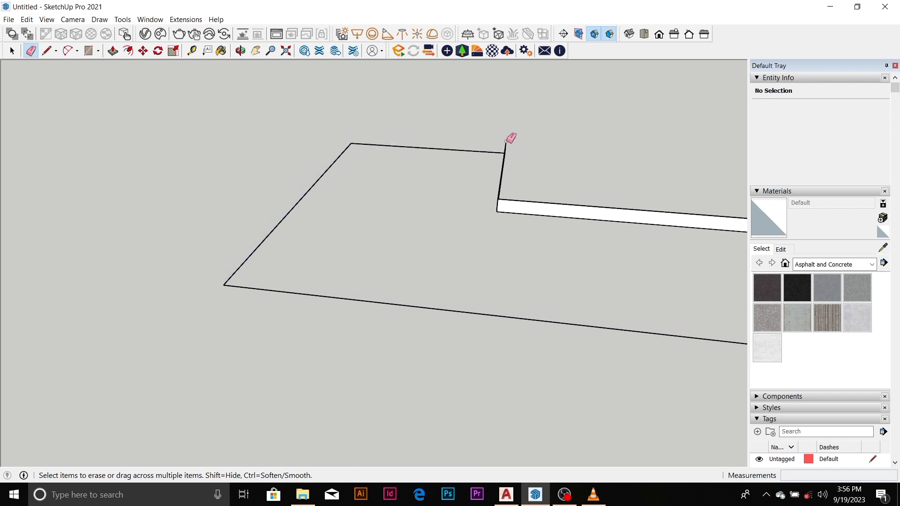
Erase the U-shaped wall's remaining raised edges along its inner side and at the free end of its opposite leg.
{"action": "mouse_move", "coordinate": [510, 194]}
{"action": "middle_mouse_down"}
{"action": "mouse_move", "coordinate": [458, 237]}
{"action": "mouse_move", "coordinate": [420, 223]}
{"action": "middle_mouse_up"}
{"action": "scroll", "coordinate": [418, 223], "scroll_direction": "down", "scroll_amount": 5}
{"action": "scroll", "coordinate": [413, 227], "scroll_direction": "down", "scroll_amount": 3}
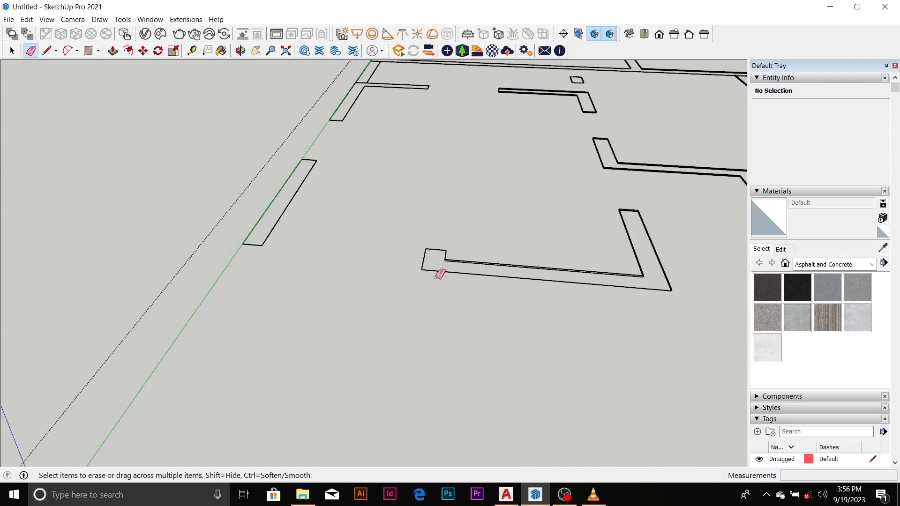
{"action": "middle_click_drag", "start_coordinate": [436, 276], "coordinate": [629, 286]}
{"action": "scroll", "coordinate": [359, 274], "scroll_direction": "down", "scroll_amount": 10}
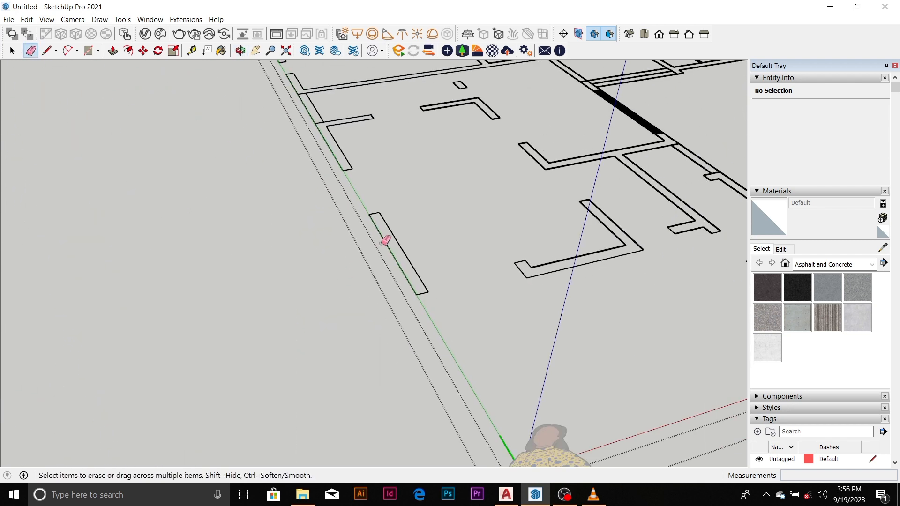
{"action": "scroll", "coordinate": [502, 237], "scroll_direction": "up", "scroll_amount": 3}
{"action": "scroll", "coordinate": [480, 207], "scroll_direction": "up", "scroll_amount": 8}
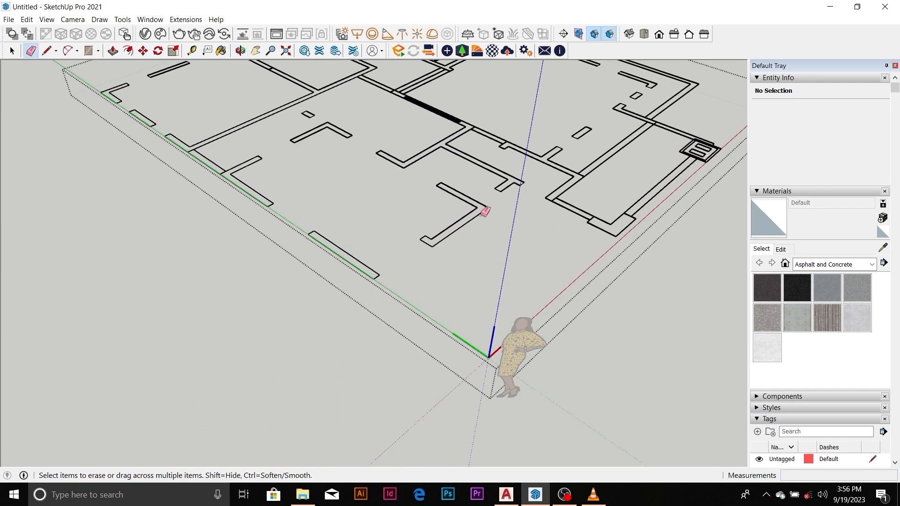
{"action": "scroll", "coordinate": [358, 294], "scroll_direction": "up", "scroll_amount": 4}
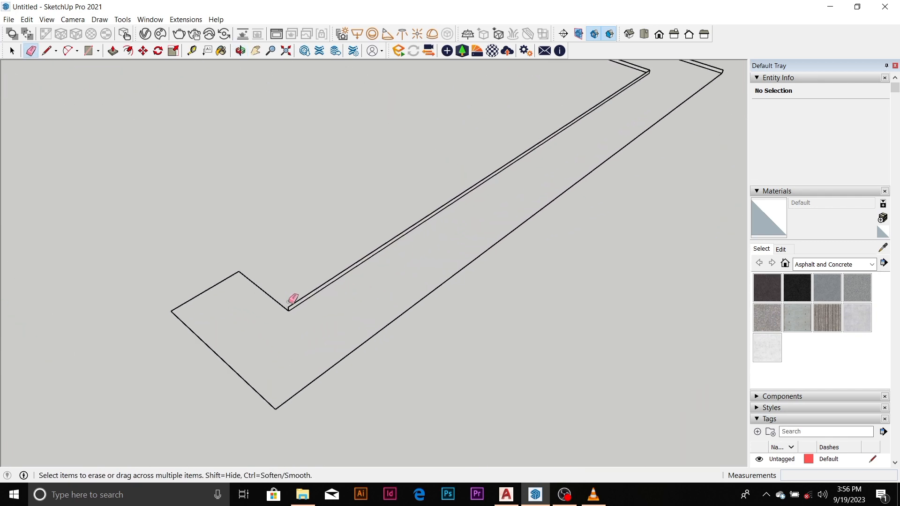
{"action": "mouse_move", "coordinate": [294, 303]}
{"action": "middle_mouse_down"}
{"action": "mouse_move", "coordinate": [286, 324]}
{"action": "mouse_move", "coordinate": [374, 173]}
{"action": "mouse_move", "coordinate": [367, 137]}
{"action": "middle_mouse_up"}
{"action": "scroll", "coordinate": [367, 138], "scroll_direction": "up", "scroll_amount": 5}
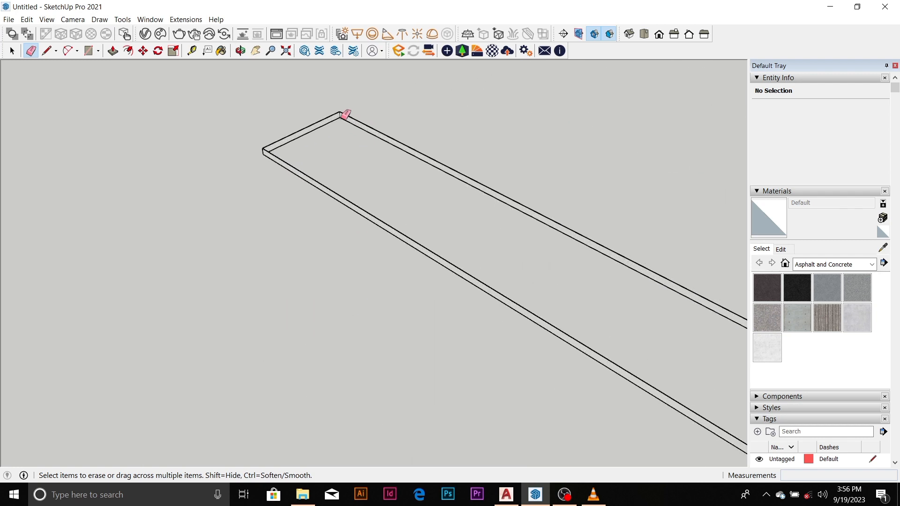
{"action": "left_click", "coordinate": [341, 112]}
{"action": "left_click", "coordinate": [342, 114]}
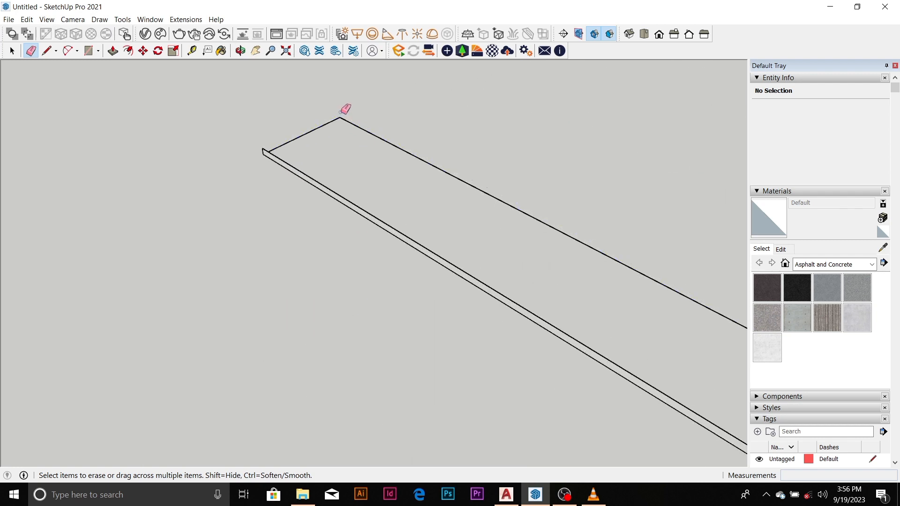
{"action": "left_click", "coordinate": [265, 149]}
Erase the leftover raised strip on the U-shaped wall's outer side and the upright edges at its bend.
{"action": "scroll", "coordinate": [300, 150], "scroll_direction": "down", "scroll_amount": 5}
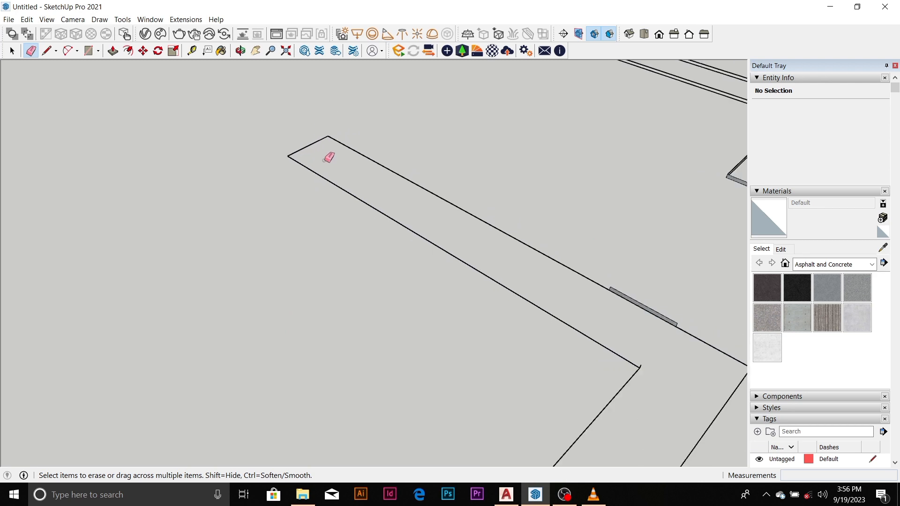
{"action": "scroll", "coordinate": [470, 214], "scroll_direction": "up", "scroll_amount": 4}
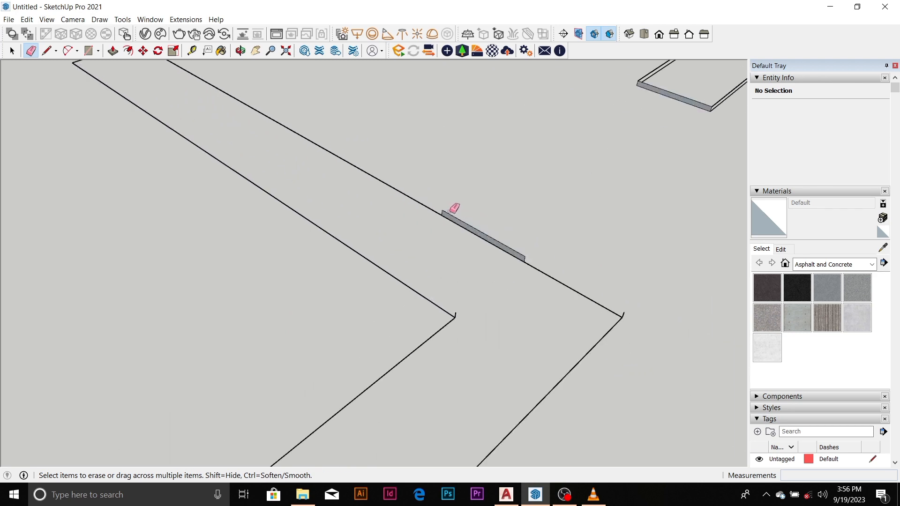
{"action": "left_click", "coordinate": [451, 211]}
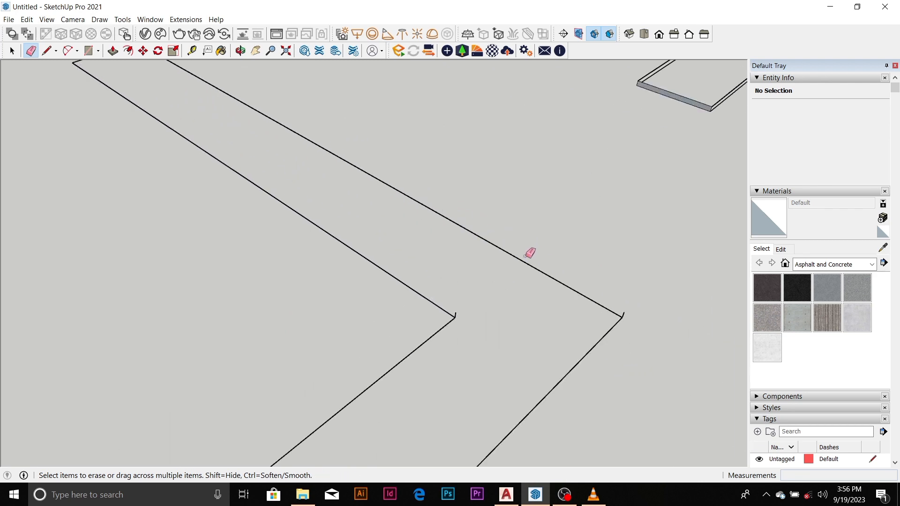
{"action": "left_click", "coordinate": [456, 314]}
Erase the raised edges at the inner and outer corners of the bend in the neighbouring interior wall.
{"action": "scroll", "coordinate": [377, 271], "scroll_direction": "down", "scroll_amount": 10}
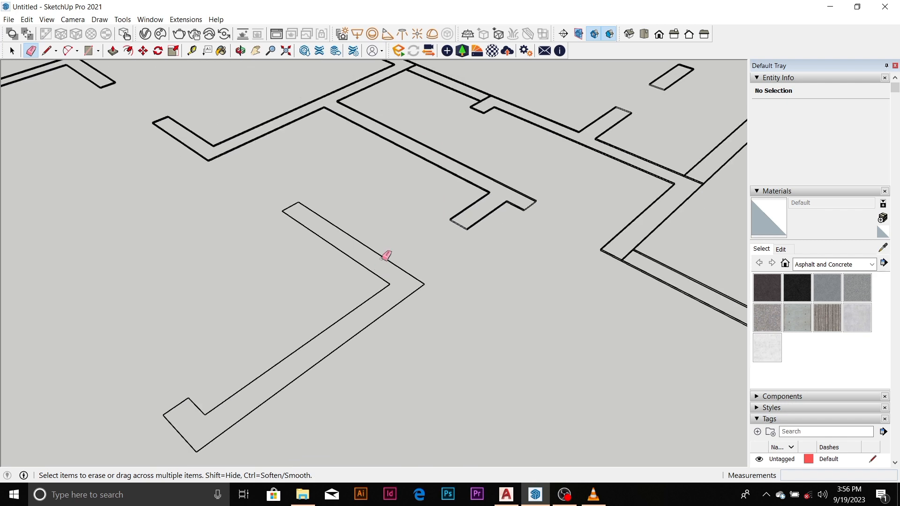
{"action": "scroll", "coordinate": [267, 175], "scroll_direction": "up", "scroll_amount": 10}
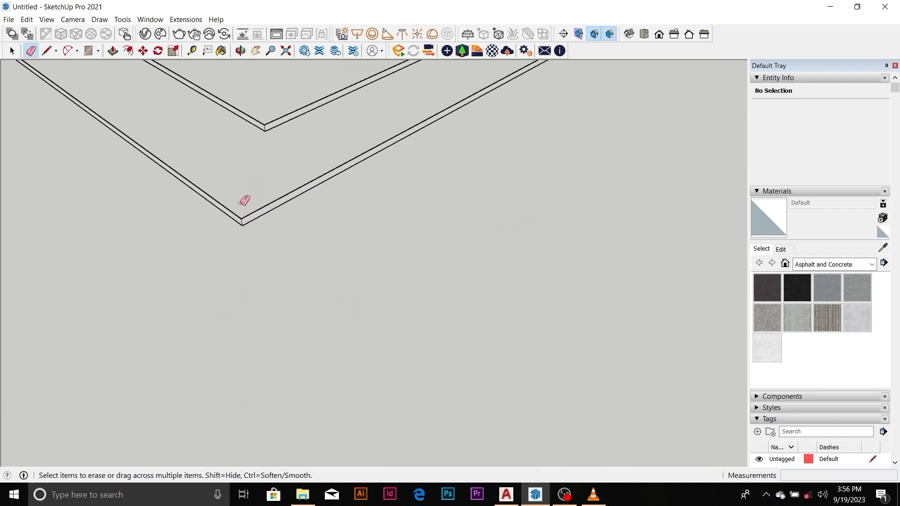
{"action": "scroll", "coordinate": [240, 219], "scroll_direction": "up", "scroll_amount": 3}
{"action": "middle_click_drag", "start_coordinate": [245, 219], "coordinate": [274, 237]}
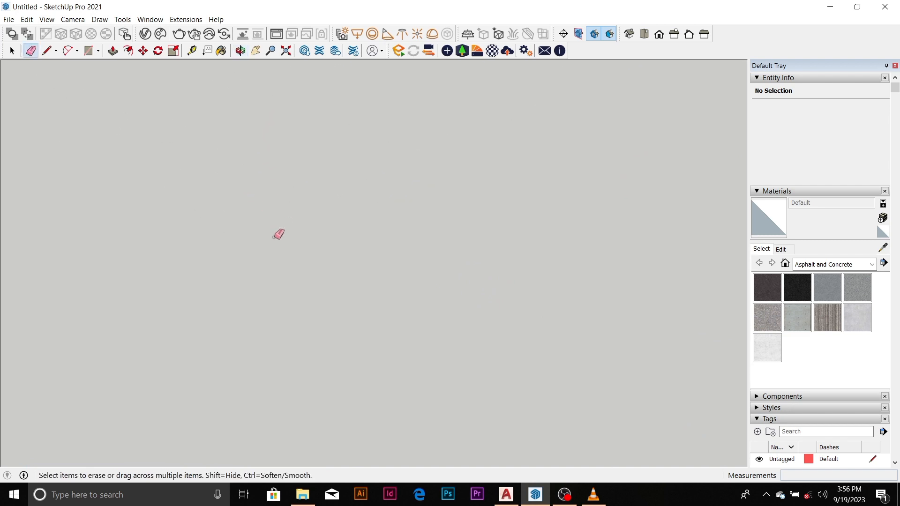
{"action": "scroll", "coordinate": [273, 238], "scroll_direction": "down", "scroll_amount": 7}
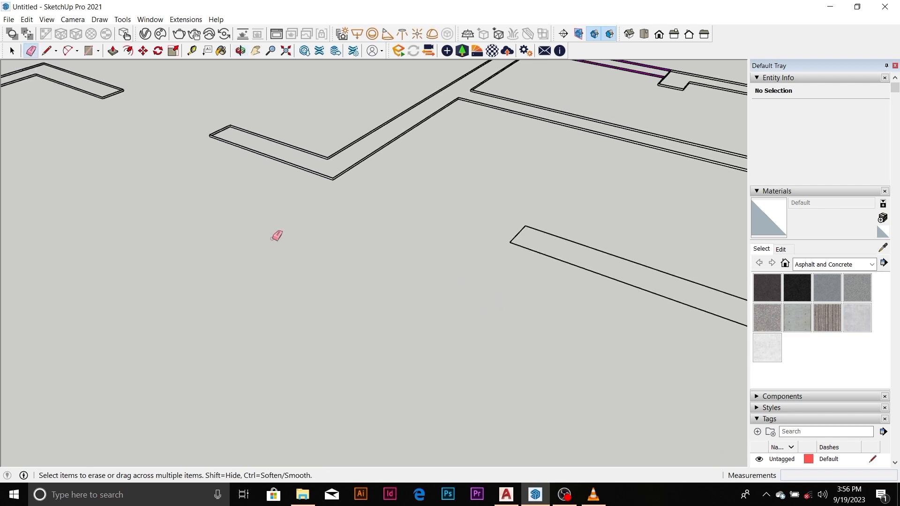
{"action": "scroll", "coordinate": [310, 158], "scroll_direction": "up", "scroll_amount": 2}
{"action": "scroll", "coordinate": [334, 154], "scroll_direction": "up", "scroll_amount": 3}
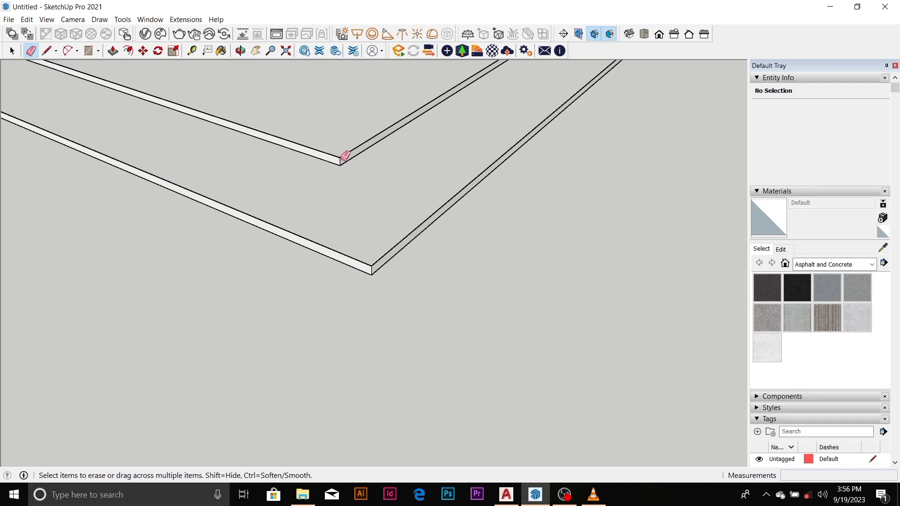
{"action": "left_click_drag", "start_coordinate": [345, 155], "coordinate": [343, 158]}
{"action": "left_click", "coordinate": [376, 263]}
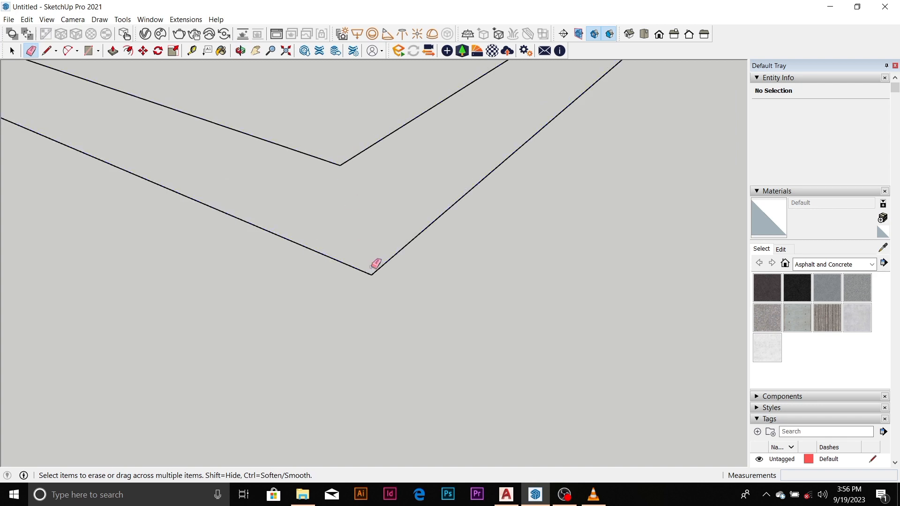
Erase the raised strip and leftover upright edges at the free end of the bent interior wall.
{"action": "scroll", "coordinate": [378, 259], "scroll_direction": "down", "scroll_amount": 4}
{"action": "scroll", "coordinate": [207, 168], "scroll_direction": "up", "scroll_amount": 2}
{"action": "scroll", "coordinate": [235, 164], "scroll_direction": "up", "scroll_amount": 3}
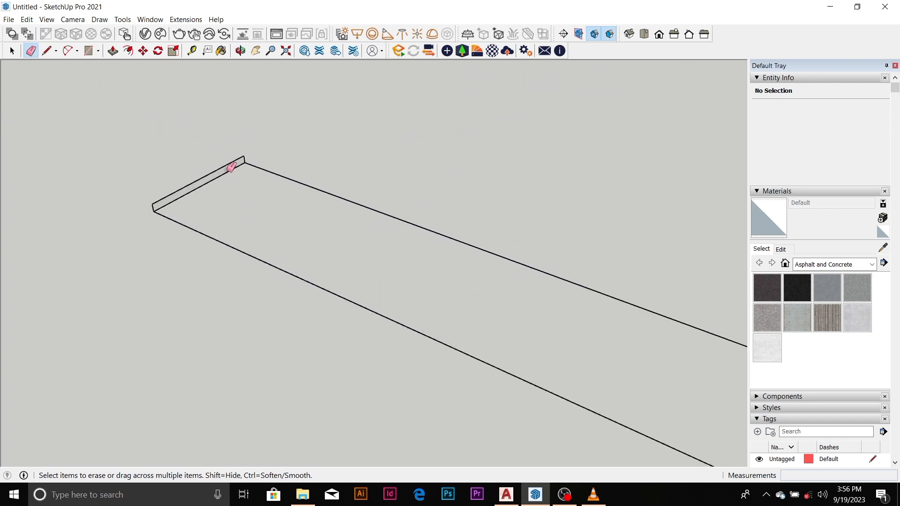
{"action": "left_click", "coordinate": [250, 152]}
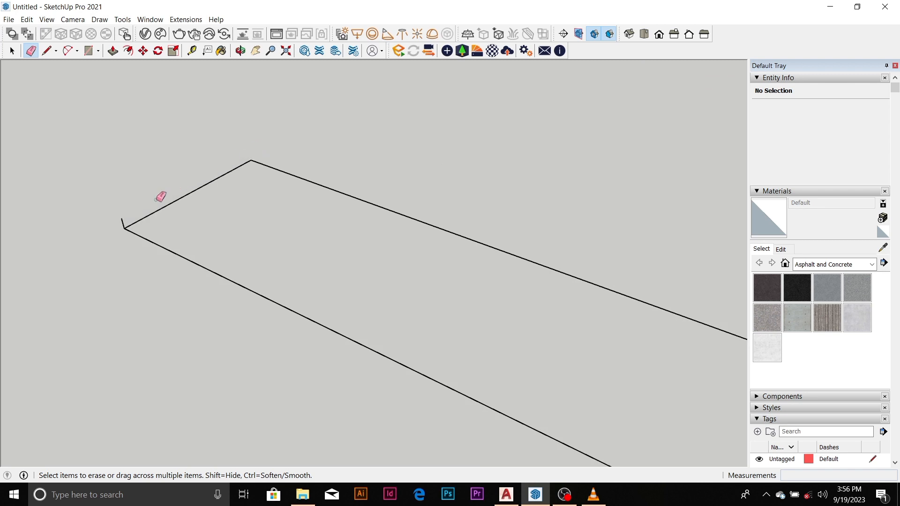
{"action": "left_click", "coordinate": [123, 221]}
{"action": "scroll", "coordinate": [268, 259], "scroll_direction": "down", "scroll_amount": 1}
{"action": "scroll", "coordinate": [428, 281], "scroll_direction": "down", "scroll_amount": 5}
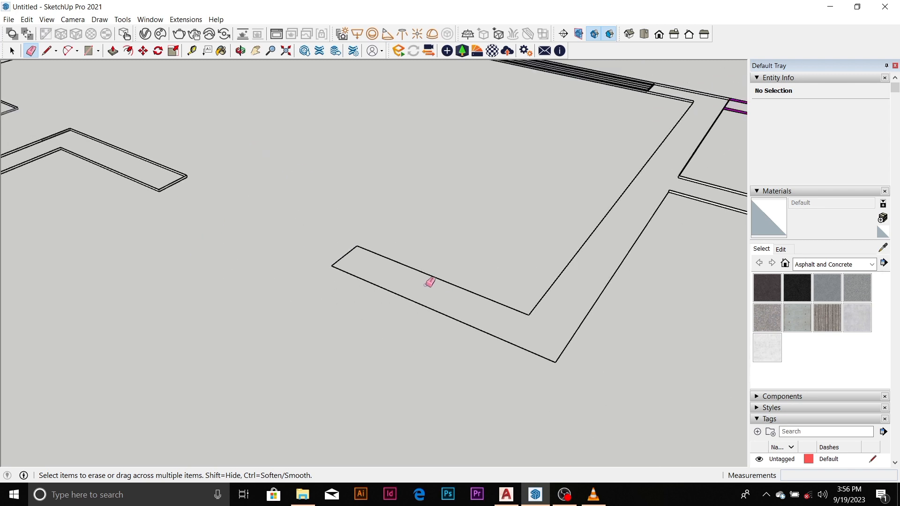
Erase the raised edges along the inner and outer sides of the neighbouring freestanding L-shaped wall, starting from its bend.
{"action": "scroll", "coordinate": [201, 197], "scroll_direction": "up", "scroll_amount": 2}
{"action": "scroll", "coordinate": [157, 175], "scroll_direction": "up", "scroll_amount": 3}
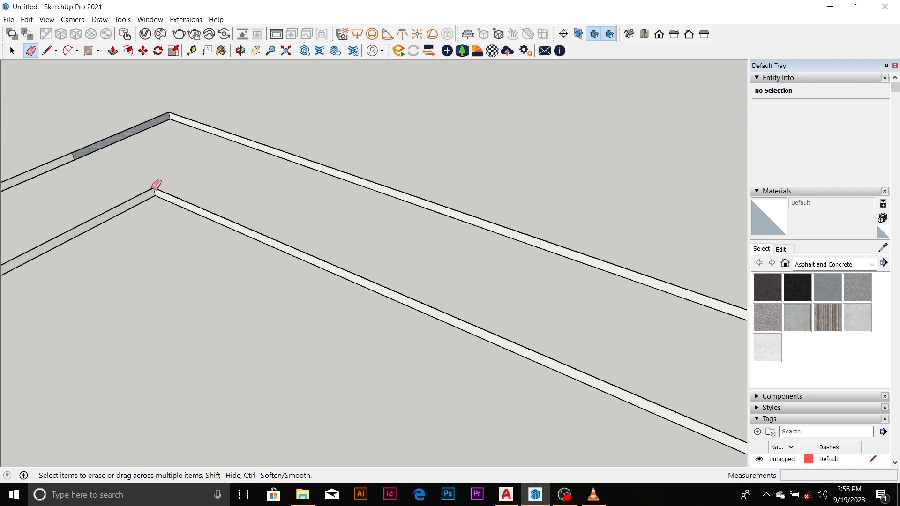
{"action": "left_click", "coordinate": [155, 190]}
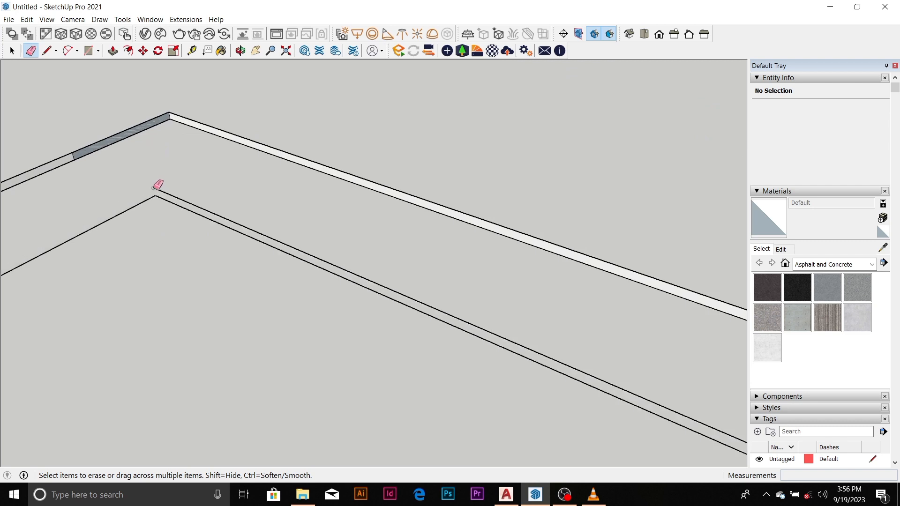
{"action": "left_click", "coordinate": [171, 111]}
{"action": "left_click", "coordinate": [174, 112]}
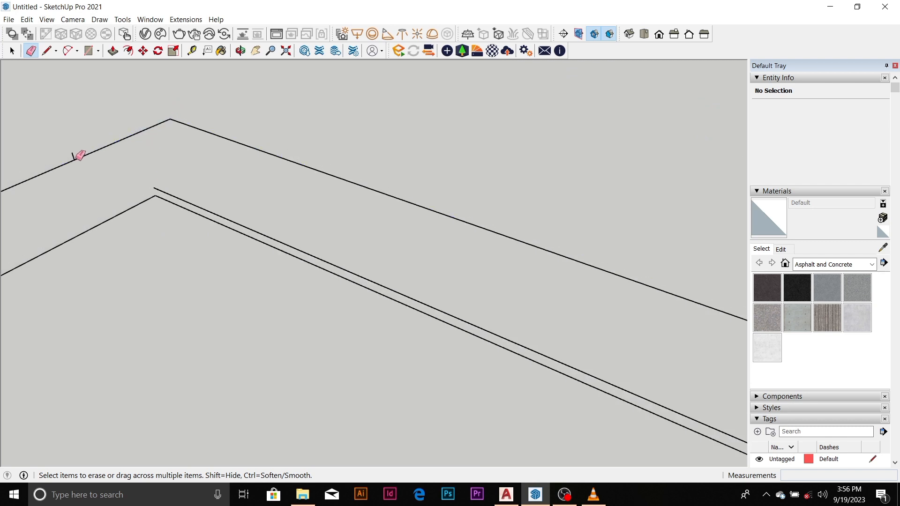
{"action": "left_click", "coordinate": [156, 189]}
{"action": "scroll", "coordinate": [221, 154], "scroll_direction": "down", "scroll_amount": 6}
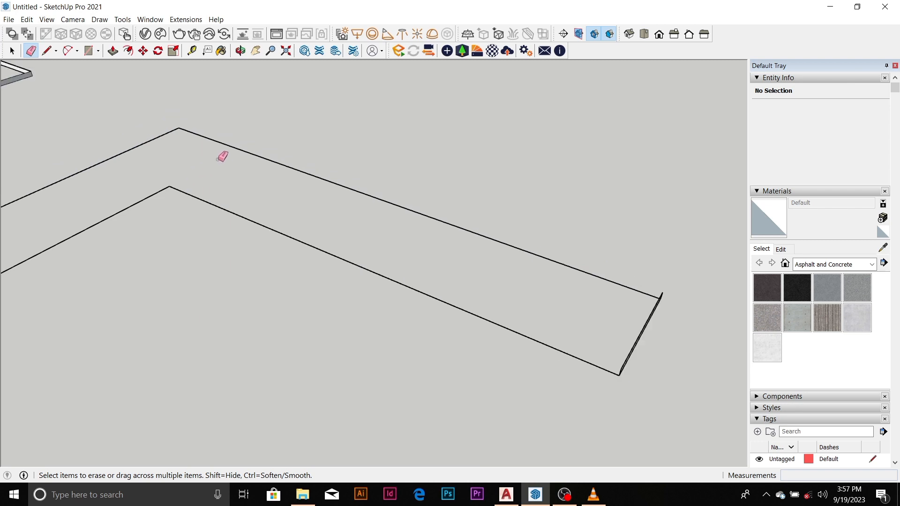
Erase the raised strip and upright edges at the free end of the L-shaped wall's longer leg.
{"action": "scroll", "coordinate": [272, 183], "scroll_direction": "down", "scroll_amount": 2}
{"action": "scroll", "coordinate": [100, 232], "scroll_direction": "up", "scroll_amount": 10}
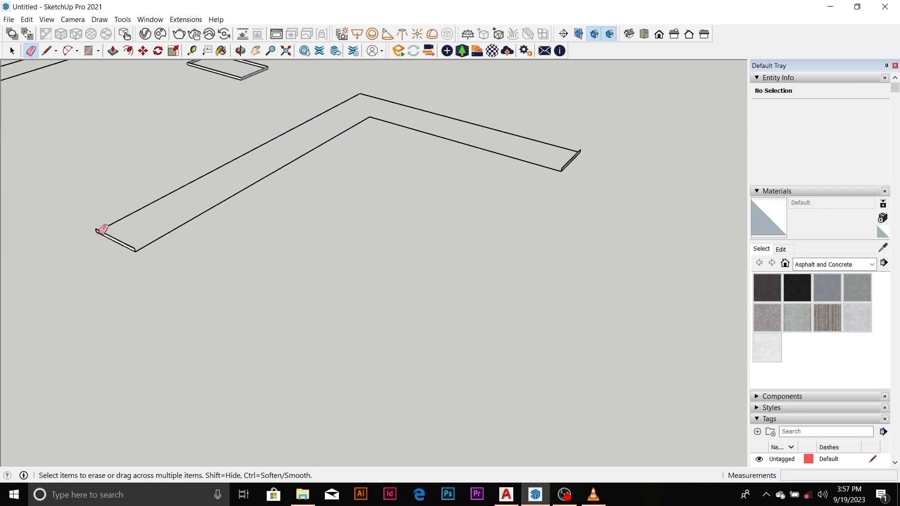
{"action": "left_click", "coordinate": [94, 226]}
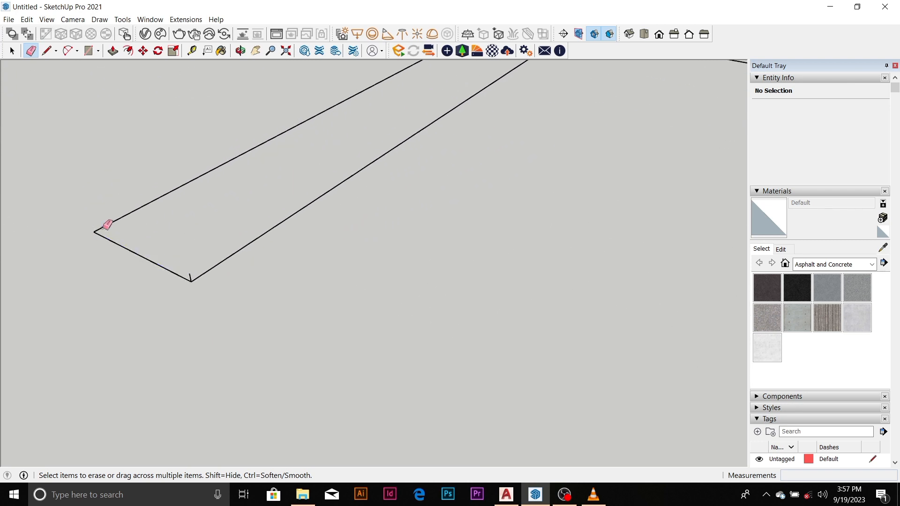
{"action": "scroll", "coordinate": [197, 270], "scroll_direction": "down", "scroll_amount": 6}
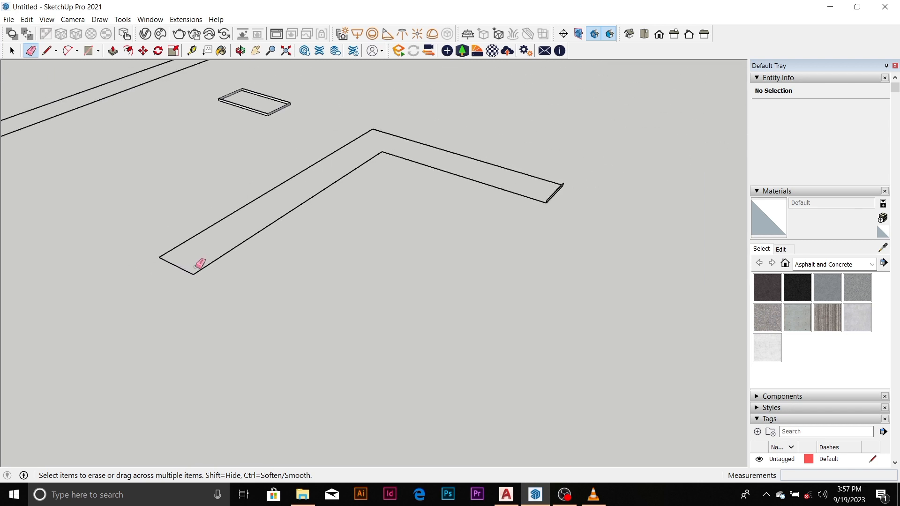
Erase all raised edges around the small rectangular pillar outline beside the L-shaped wall.
{"action": "scroll", "coordinate": [207, 138], "scroll_direction": "up", "scroll_amount": 3}
{"action": "scroll", "coordinate": [235, 134], "scroll_direction": "up", "scroll_amount": 2}
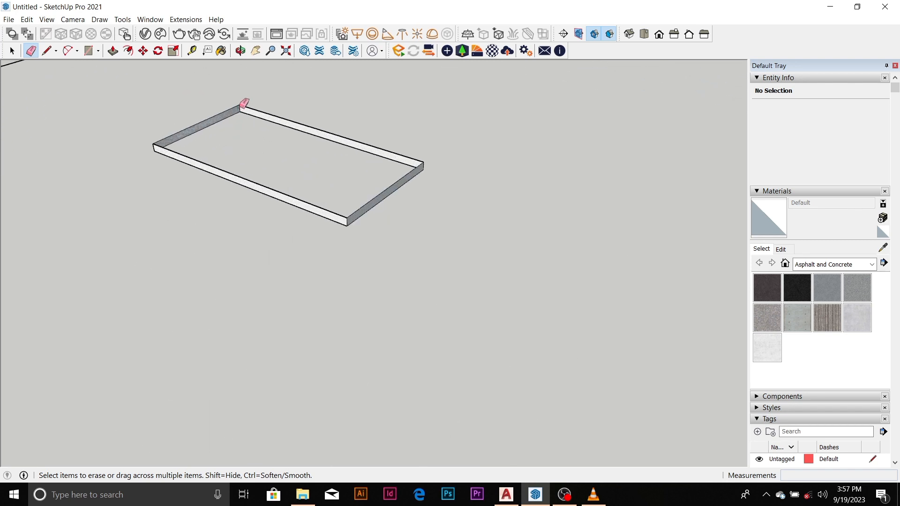
{"action": "left_click", "coordinate": [239, 108]}
{"action": "left_click", "coordinate": [155, 145]}
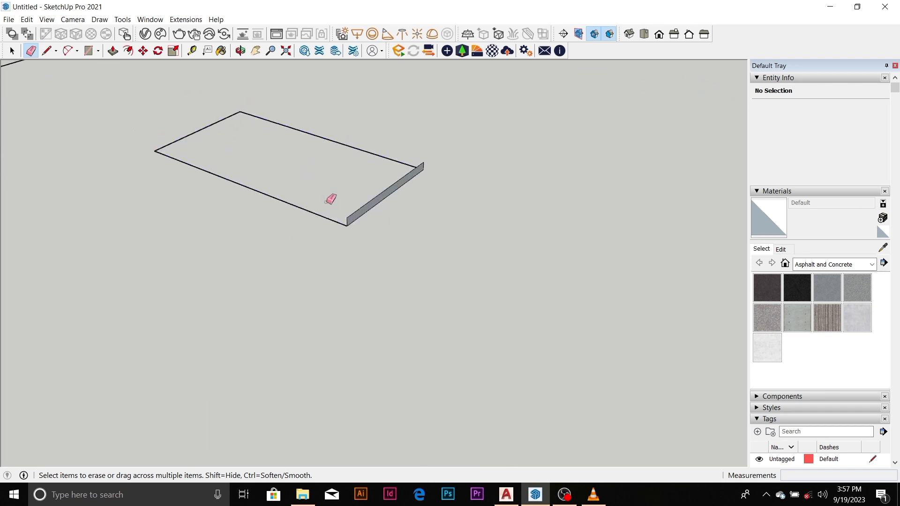
{"action": "mouse_move", "coordinate": [349, 216]}
{"action": "left_mouse_down"}
{"action": "mouse_move", "coordinate": [393, 174]}
{"action": "mouse_move", "coordinate": [428, 160]}
{"action": "left_mouse_up"}
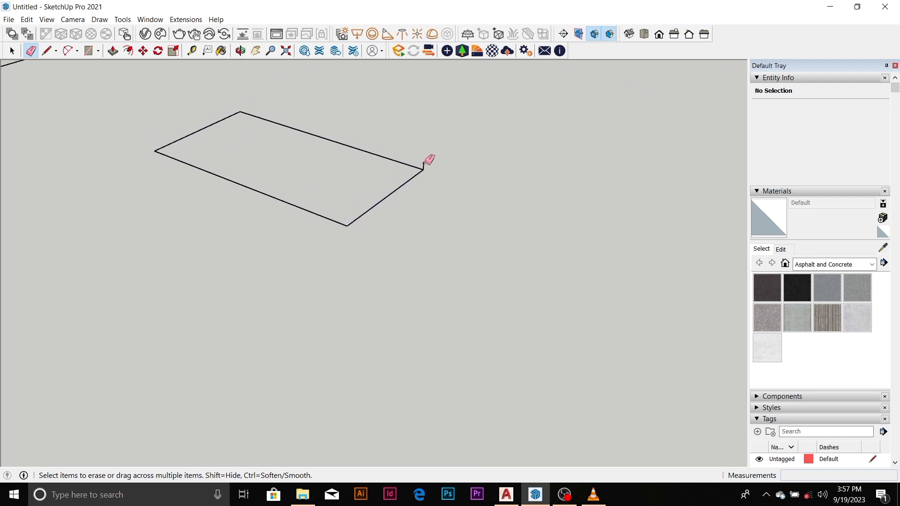
{"action": "scroll", "coordinate": [294, 207], "scroll_direction": "down", "scroll_amount": 3}
{"action": "scroll", "coordinate": [296, 207], "scroll_direction": "down", "scroll_amount": 5}
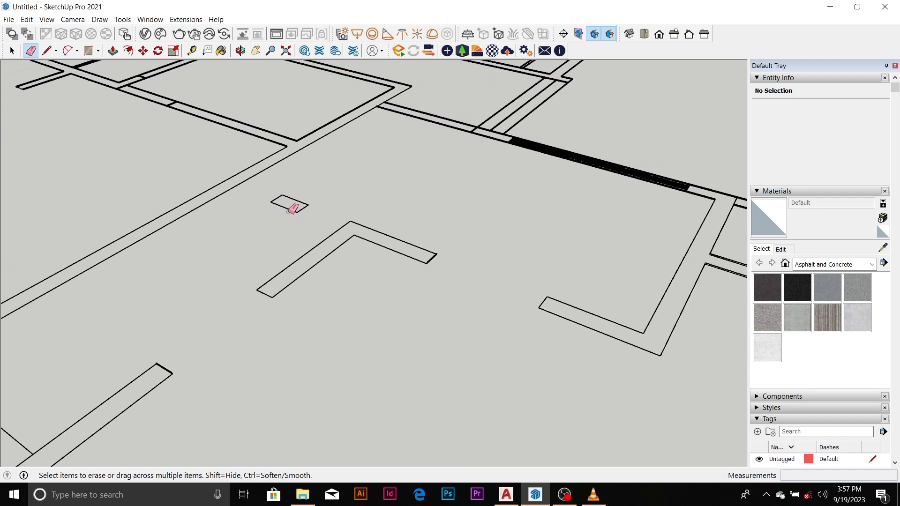
Erase the raised edges at both inner corners where the side wall meets the long diagonal wall.
{"action": "scroll", "coordinate": [297, 160], "scroll_direction": "up", "scroll_amount": 4}
{"action": "scroll", "coordinate": [300, 164], "scroll_direction": "up", "scroll_amount": 4}
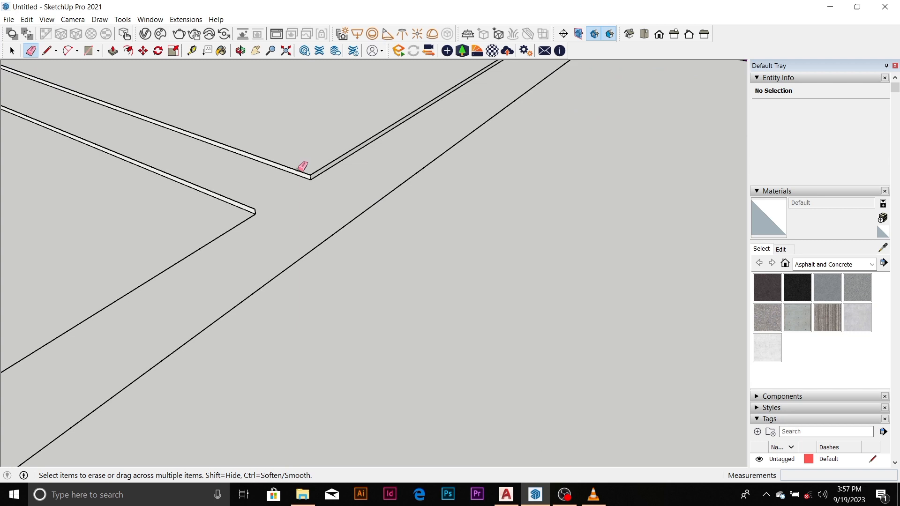
{"action": "left_click", "coordinate": [322, 175]}
{"action": "left_click", "coordinate": [321, 175]}
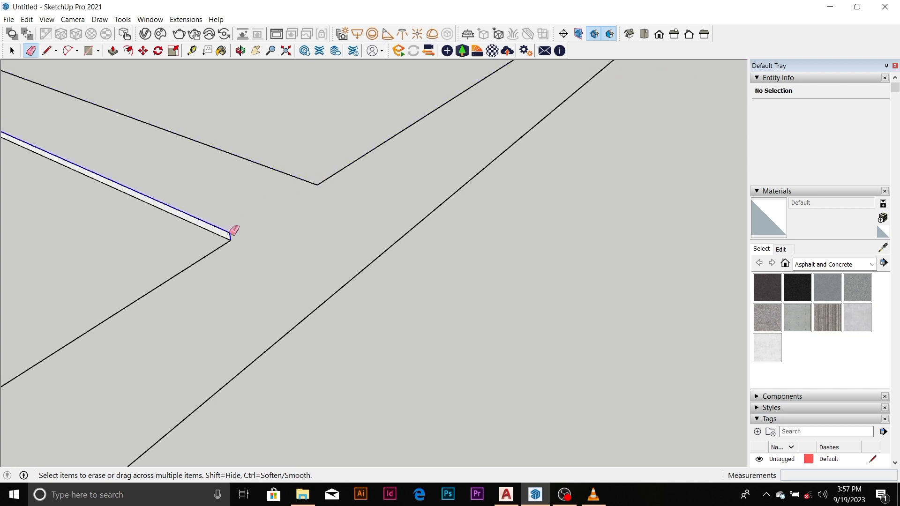
{"action": "left_click", "coordinate": [233, 229]}
{"action": "scroll", "coordinate": [345, 225], "scroll_direction": "down", "scroll_amount": 4}
{"action": "scroll", "coordinate": [377, 208], "scroll_direction": "down", "scroll_amount": 5}
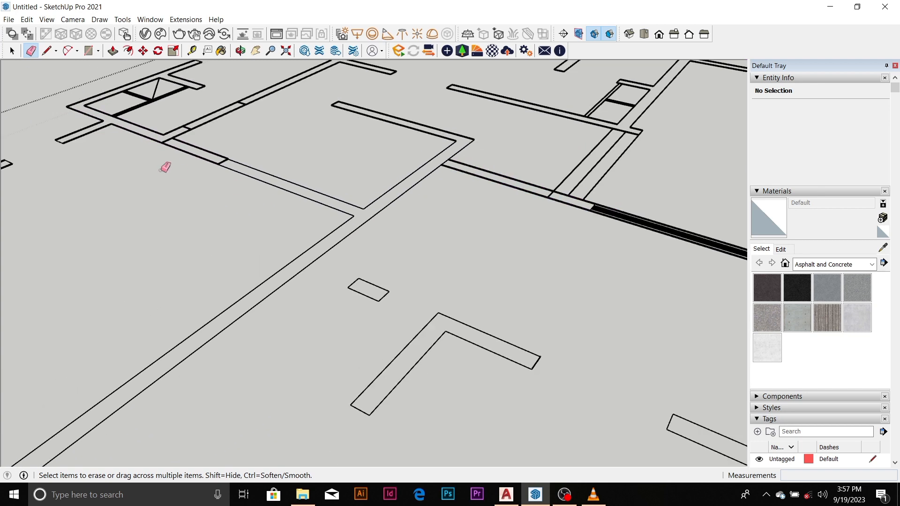
Erase the magenta strips and raised corner edges at the wall junction on the side wall's other end.
{"action": "scroll", "coordinate": [167, 136], "scroll_direction": "up", "scroll_amount": 5}
{"action": "scroll", "coordinate": [166, 146], "scroll_direction": "up", "scroll_amount": 3}
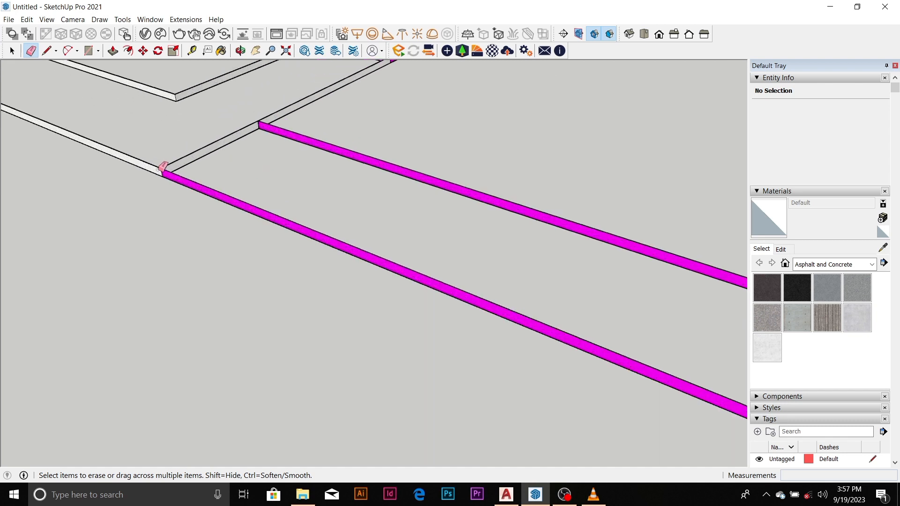
{"action": "left_click", "coordinate": [167, 165]}
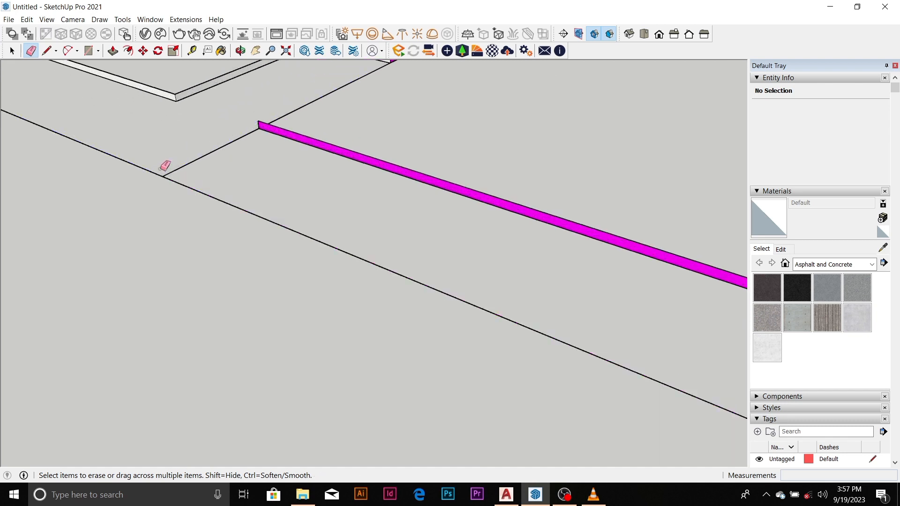
{"action": "left_click", "coordinate": [177, 96]}
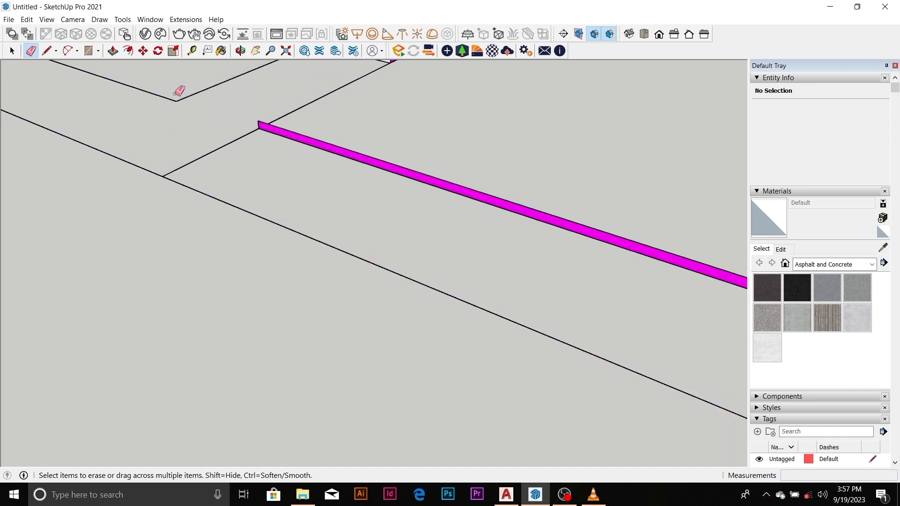
{"action": "left_click", "coordinate": [259, 123]}
{"action": "scroll", "coordinate": [375, 227], "scroll_direction": "down", "scroll_amount": 6}
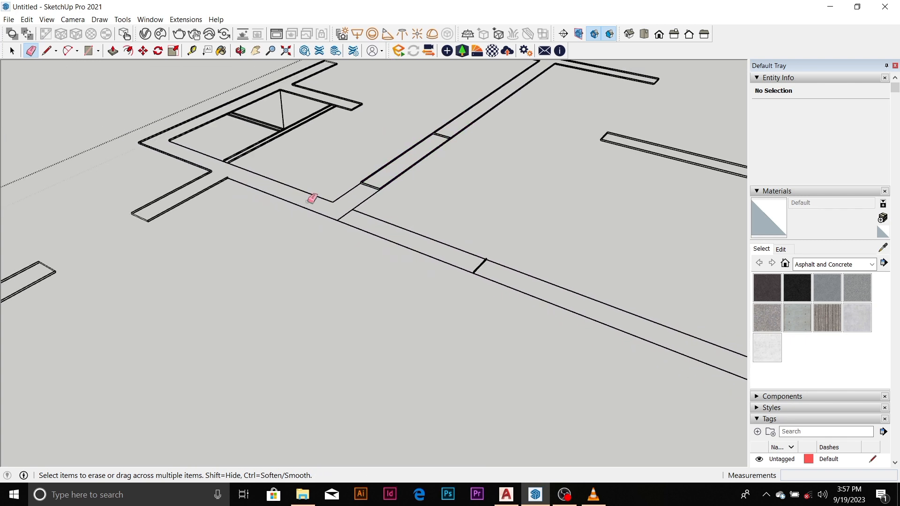
Erase the raised edges of the short stub wall at its junction with the room wall and at its free end.
{"action": "scroll", "coordinate": [203, 182], "scroll_direction": "up", "scroll_amount": 4}
{"action": "left_click_drag", "start_coordinate": [231, 164], "coordinate": [233, 165]}
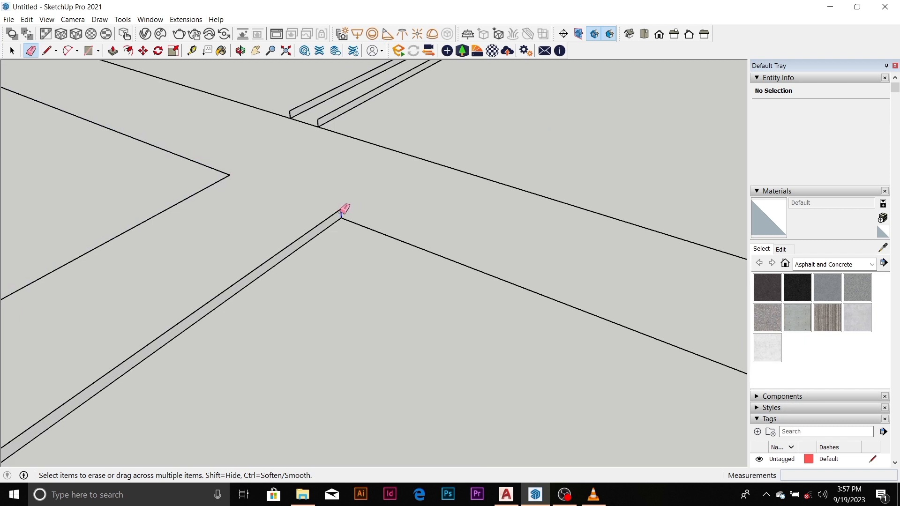
{"action": "scroll", "coordinate": [340, 161], "scroll_direction": "down", "scroll_amount": 5}
{"action": "scroll", "coordinate": [223, 221], "scroll_direction": "up", "scroll_amount": 5}
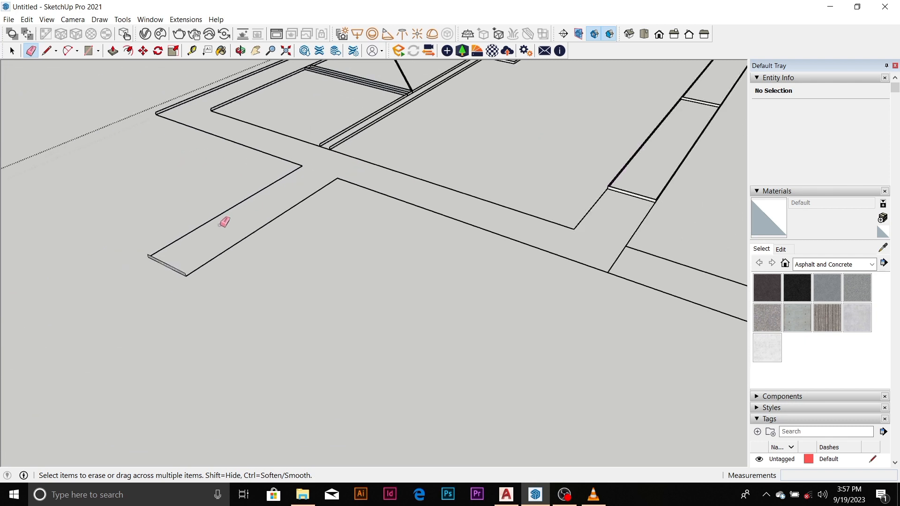
{"action": "scroll", "coordinate": [184, 271], "scroll_direction": "up", "scroll_amount": 2}
{"action": "left_click_drag", "start_coordinate": [188, 275], "coordinate": [189, 277]}
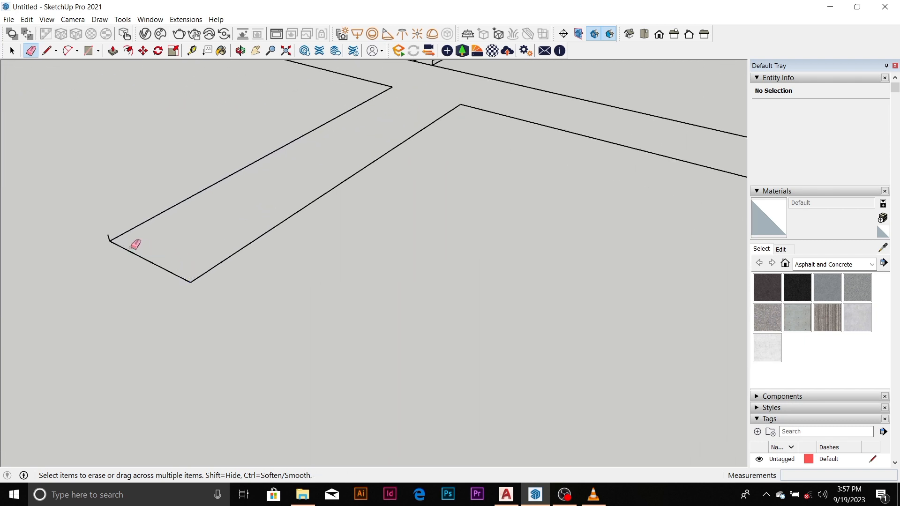
{"action": "scroll", "coordinate": [112, 233], "scroll_direction": "down", "scroll_amount": 8}
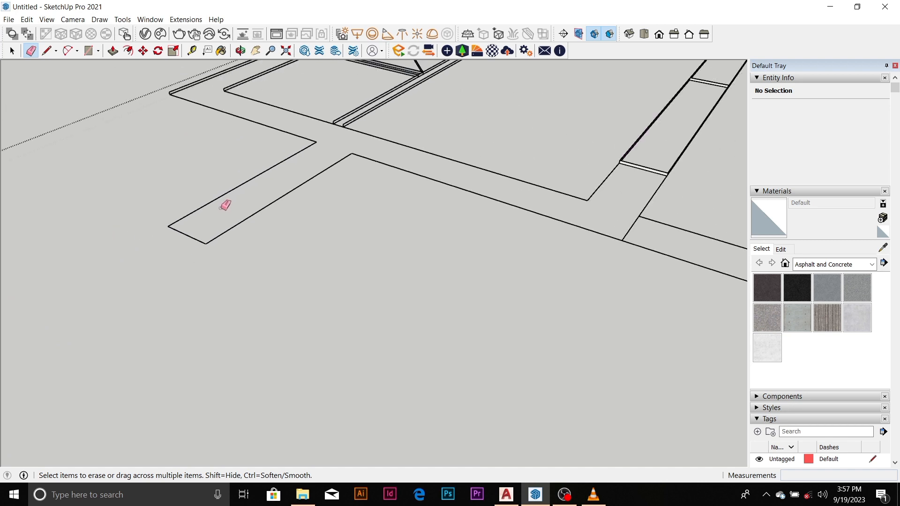
Erase the raised edges along one long side and the adjoining end of the freestanding straight wall near the stub.
{"action": "scroll", "coordinate": [154, 249], "scroll_direction": "up", "scroll_amount": 7}
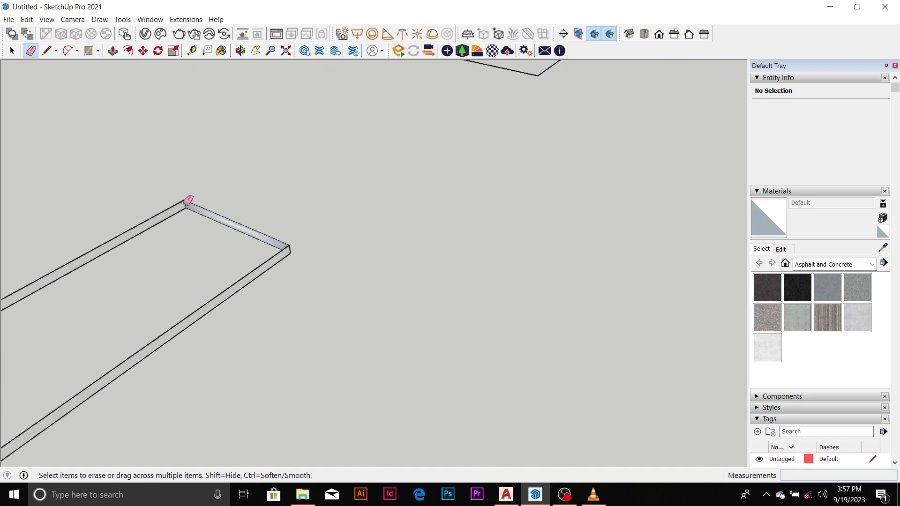
{"action": "left_click_drag", "start_coordinate": [189, 200], "coordinate": [189, 200]}
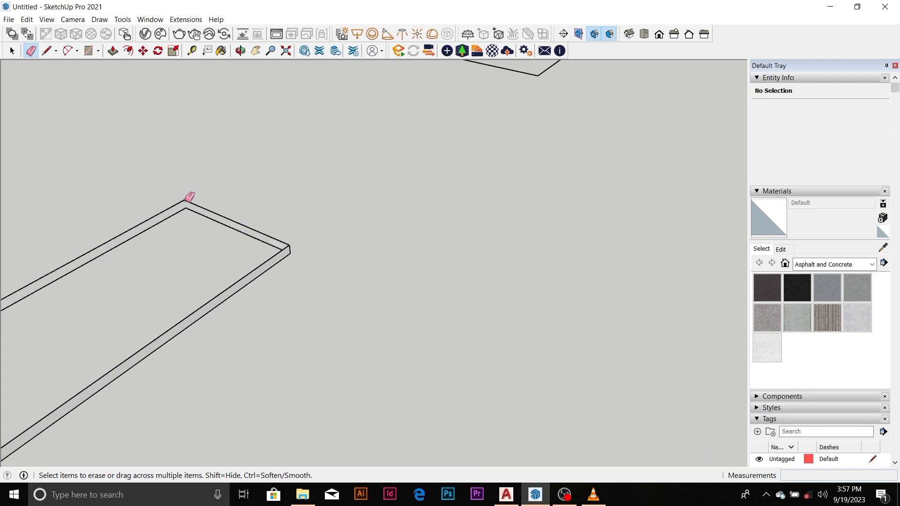
{"action": "scroll", "coordinate": [190, 197], "scroll_direction": "down", "scroll_amount": 6}
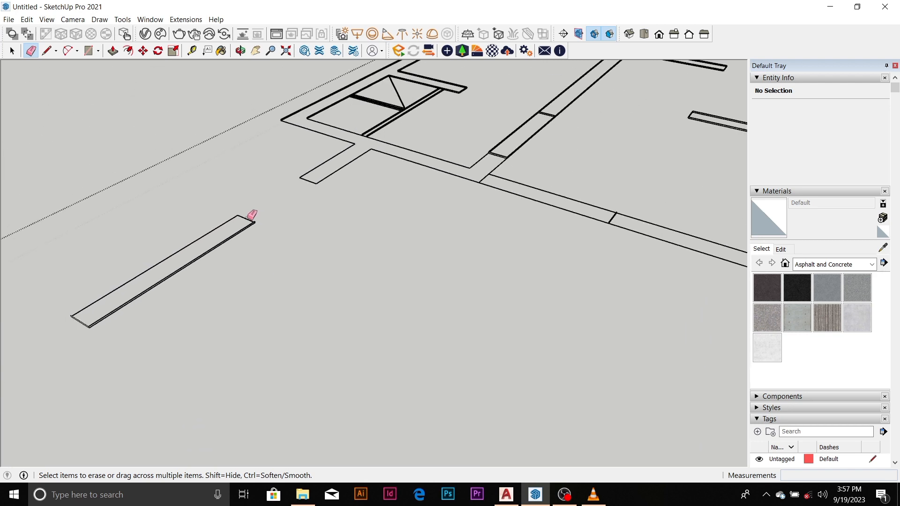
{"action": "scroll", "coordinate": [151, 275], "scroll_direction": "down", "scroll_amount": 2}
Erase the freestanding straight wall's remaining raised edges along its other long side and at both ends.
{"action": "scroll", "coordinate": [142, 286], "scroll_direction": "up", "scroll_amount": 8}
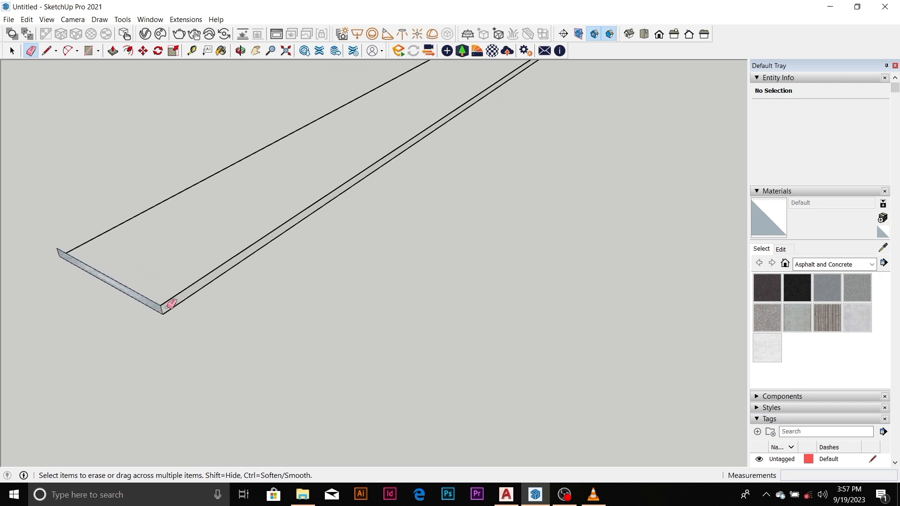
{"action": "left_click", "coordinate": [165, 306]}
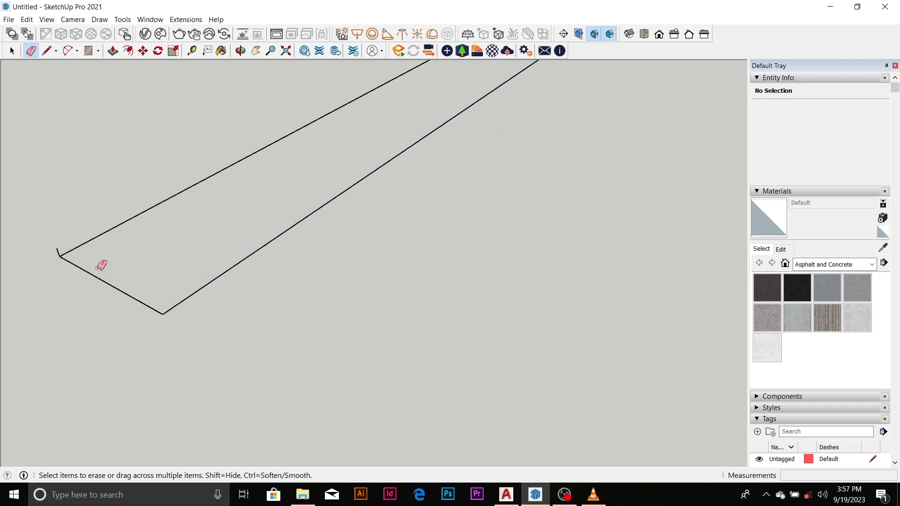
{"action": "left_click", "coordinate": [59, 252]}
{"action": "scroll", "coordinate": [117, 252], "scroll_direction": "down", "scroll_amount": 2}
{"action": "scroll", "coordinate": [173, 235], "scroll_direction": "down", "scroll_amount": 3}
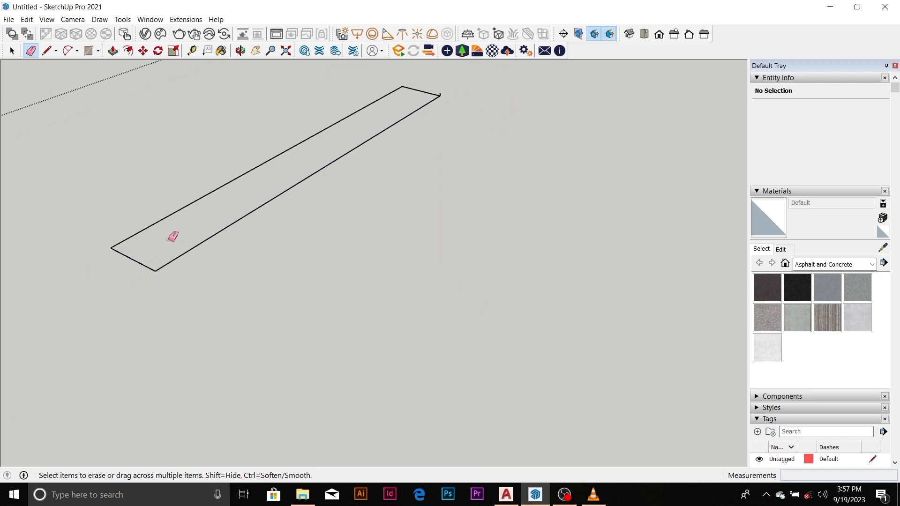
{"action": "scroll", "coordinate": [358, 125], "scroll_direction": "up", "scroll_amount": 5}
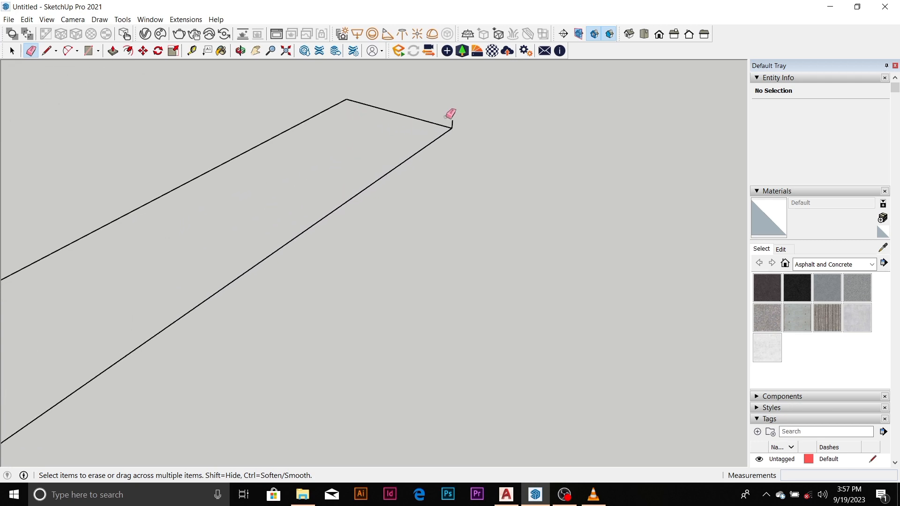
{"action": "scroll", "coordinate": [392, 133], "scroll_direction": "down", "scroll_amount": 5}
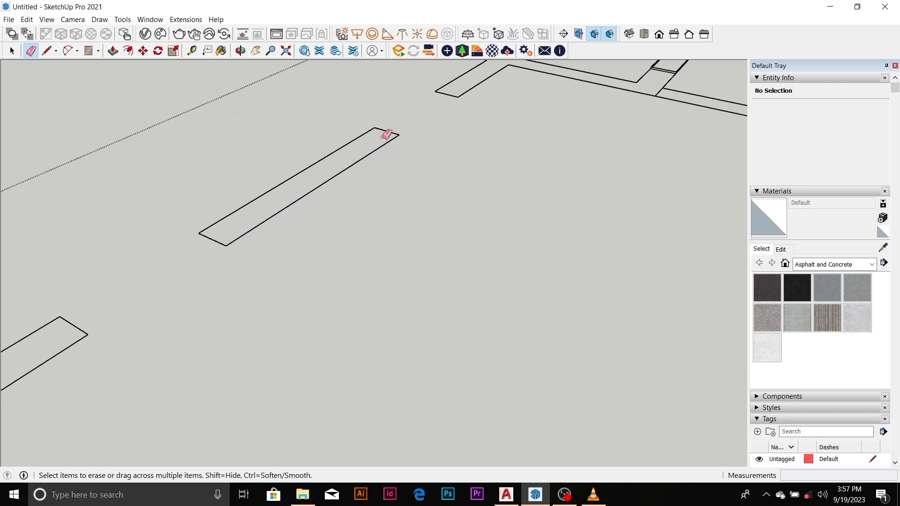
Erase the raised edges at the inner and outer corners of the small room containing the diagonal line.
{"action": "scroll", "coordinate": [277, 227], "scroll_direction": "down", "scroll_amount": 6}
{"action": "scroll", "coordinate": [381, 157], "scroll_direction": "up", "scroll_amount": 7}
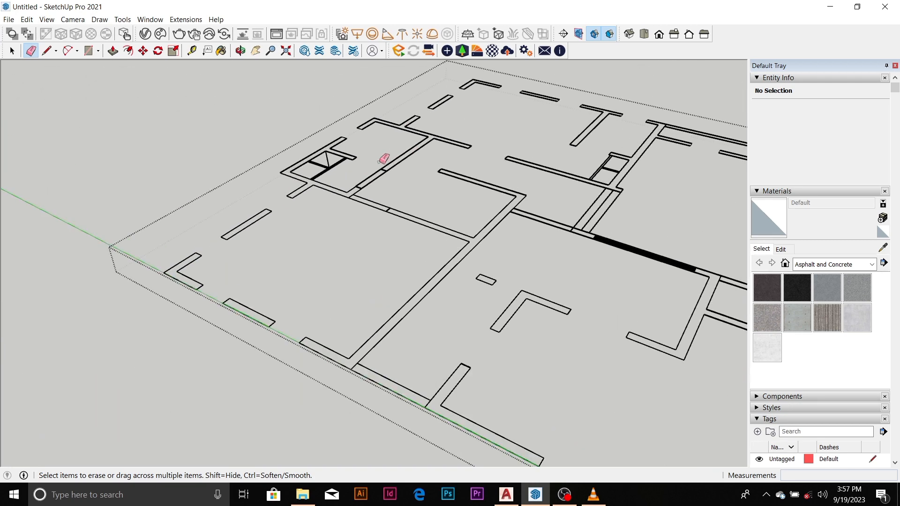
{"action": "scroll", "coordinate": [201, 177], "scroll_direction": "up", "scroll_amount": 7}
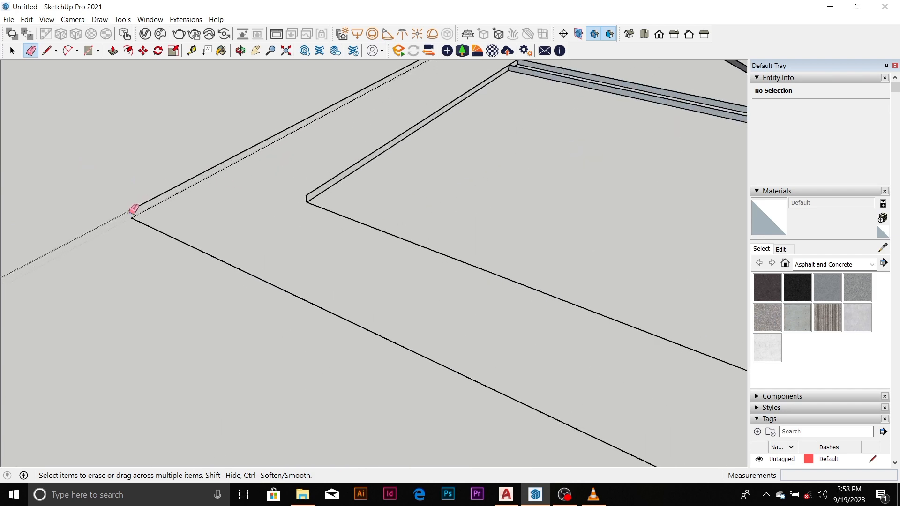
{"action": "left_click", "coordinate": [308, 197]}
{"action": "left_click", "coordinate": [143, 204]}
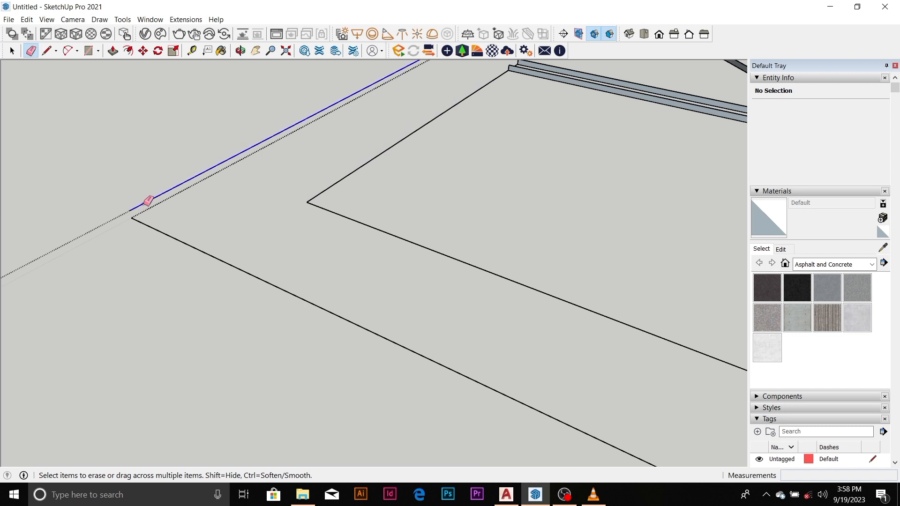
Erase the raised strips of the small room's double crossbar and diagonal, with the vertical edges at their ends.
{"action": "scroll", "coordinate": [211, 235], "scroll_direction": "down", "scroll_amount": 5}
{"action": "scroll", "coordinate": [401, 167], "scroll_direction": "up", "scroll_amount": 6}
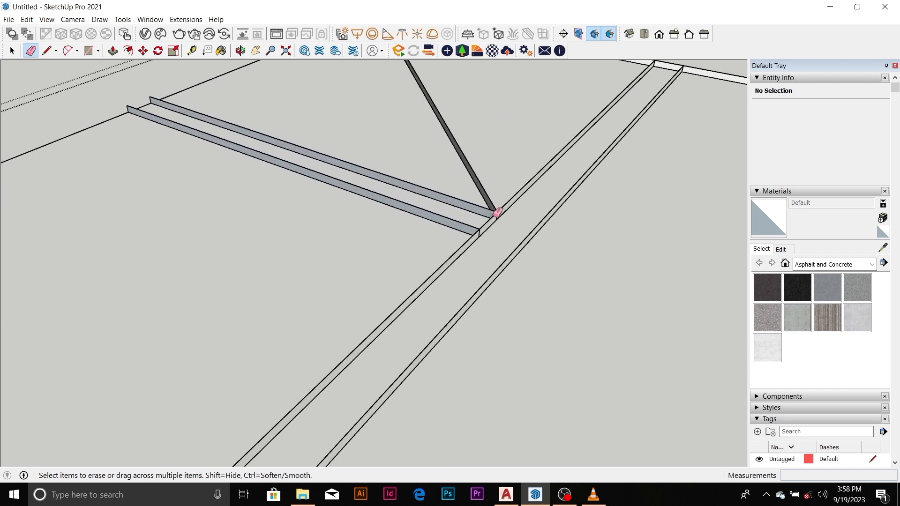
{"action": "left_click", "coordinate": [498, 209]}
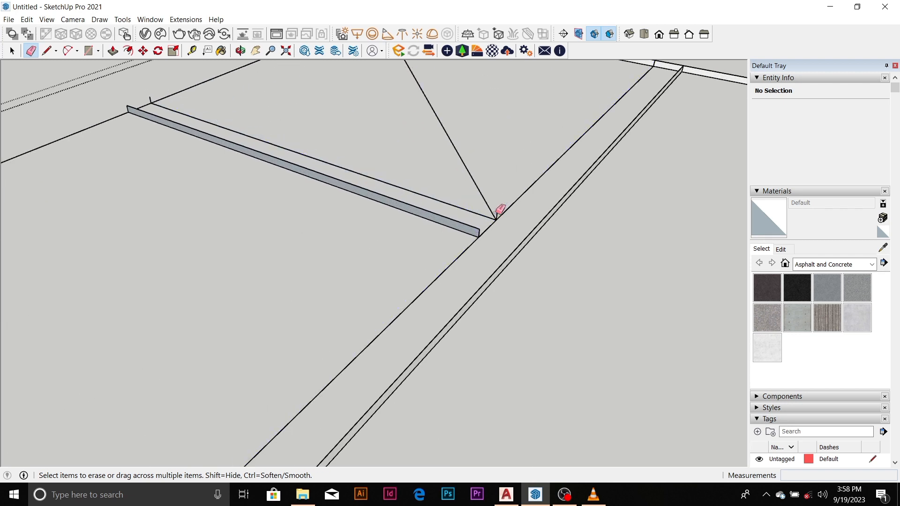
{"action": "left_click", "coordinate": [482, 227]}
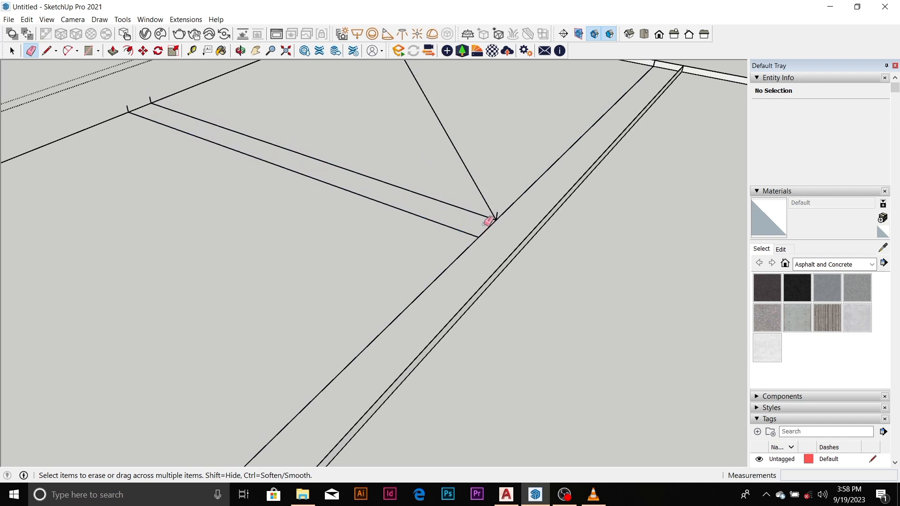
{"action": "left_click", "coordinate": [150, 99]}
{"action": "scroll", "coordinate": [382, 206], "scroll_direction": "down", "scroll_amount": 5}
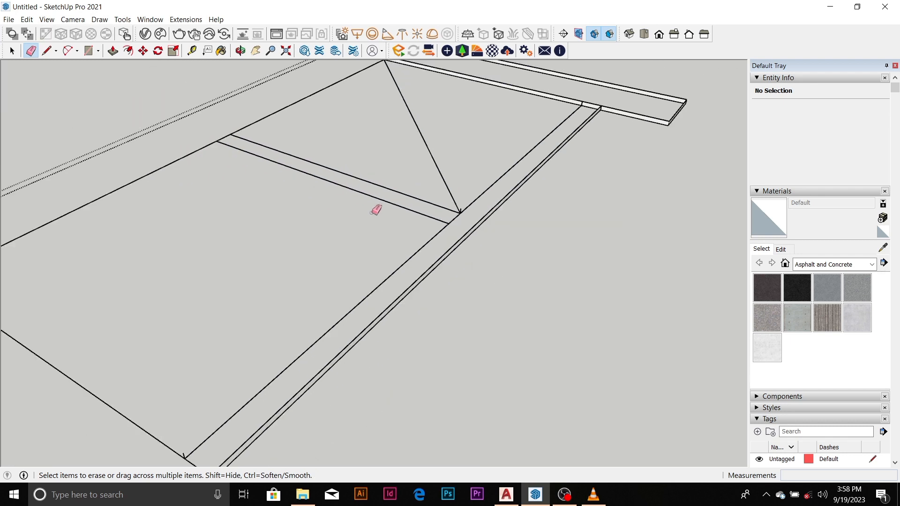
Erase the raised edges where the small room's thin partition meets the short cross wall.
{"action": "scroll", "coordinate": [564, 150], "scroll_direction": "up", "scroll_amount": 3}
{"action": "scroll", "coordinate": [516, 115], "scroll_direction": "up", "scroll_amount": 5}
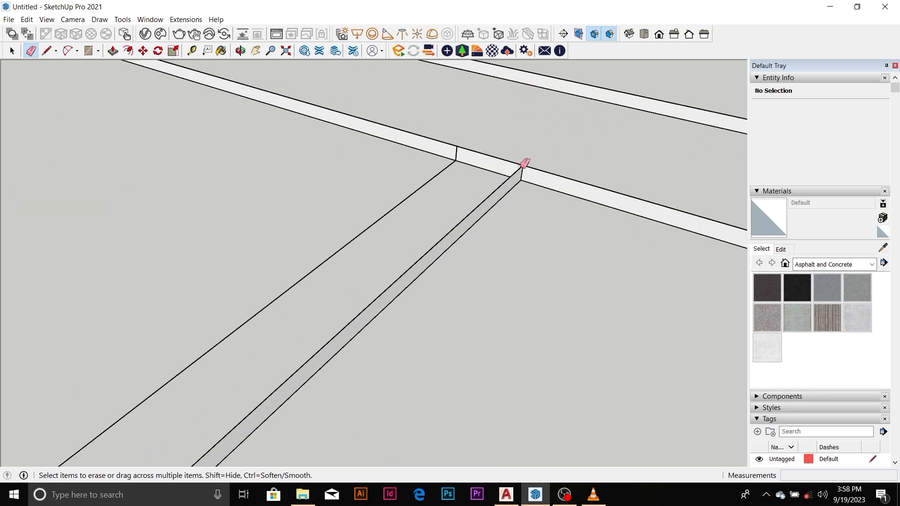
{"action": "left_click", "coordinate": [524, 165]}
{"action": "left_click", "coordinate": [523, 169]}
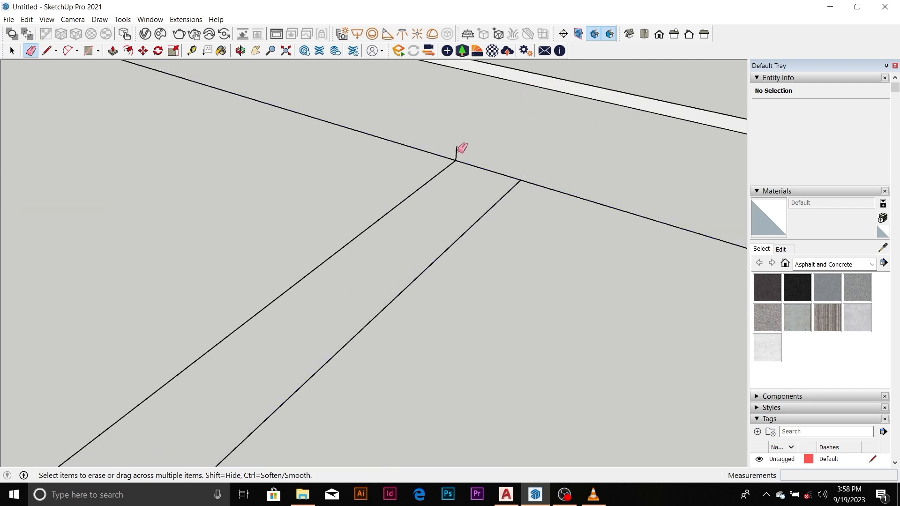
{"action": "left_click", "coordinate": [458, 154]}
Erase the raised edges at the corner where the short cross wall's far side meets the side wall.
{"action": "scroll", "coordinate": [401, 202], "scroll_direction": "down", "scroll_amount": 5}
{"action": "scroll", "coordinate": [284, 102], "scroll_direction": "up", "scroll_amount": 3}
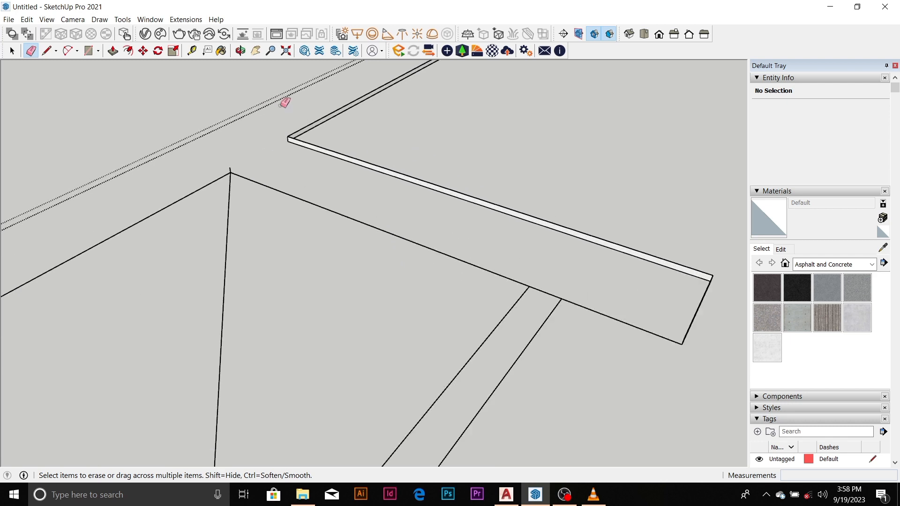
{"action": "scroll", "coordinate": [291, 133], "scroll_direction": "up", "scroll_amount": 3}
{"action": "scroll", "coordinate": [288, 146], "scroll_direction": "down", "scroll_amount": 6}
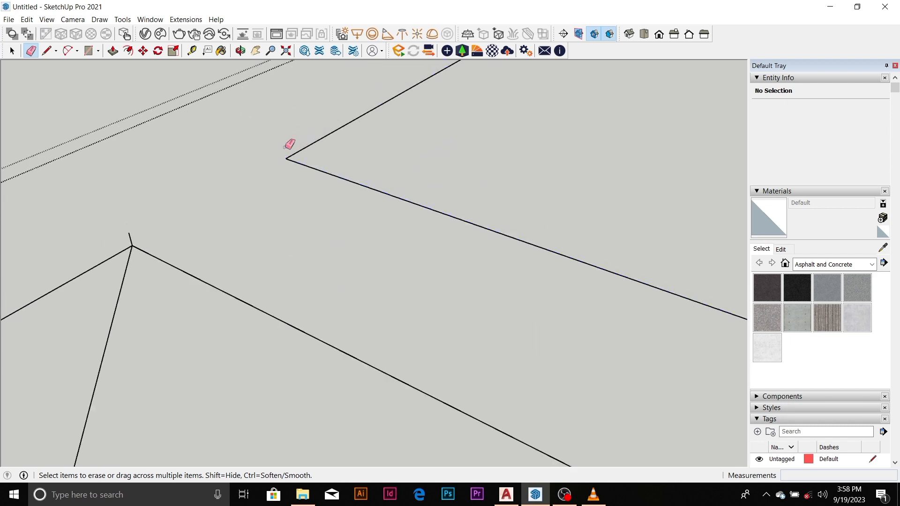
Erase the raised edges at the side wall's free end and the leftover vertical edge at the diagonal's corner.
{"action": "scroll", "coordinate": [361, 111], "scroll_direction": "up", "scroll_amount": 5}
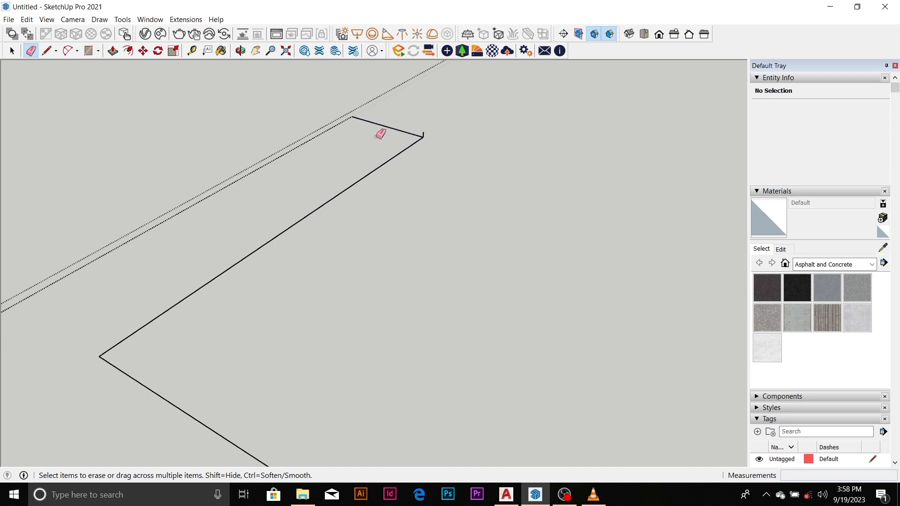
{"action": "scroll", "coordinate": [378, 133], "scroll_direction": "down", "scroll_amount": 6}
{"action": "scroll", "coordinate": [401, 137], "scroll_direction": "up", "scroll_amount": 5}
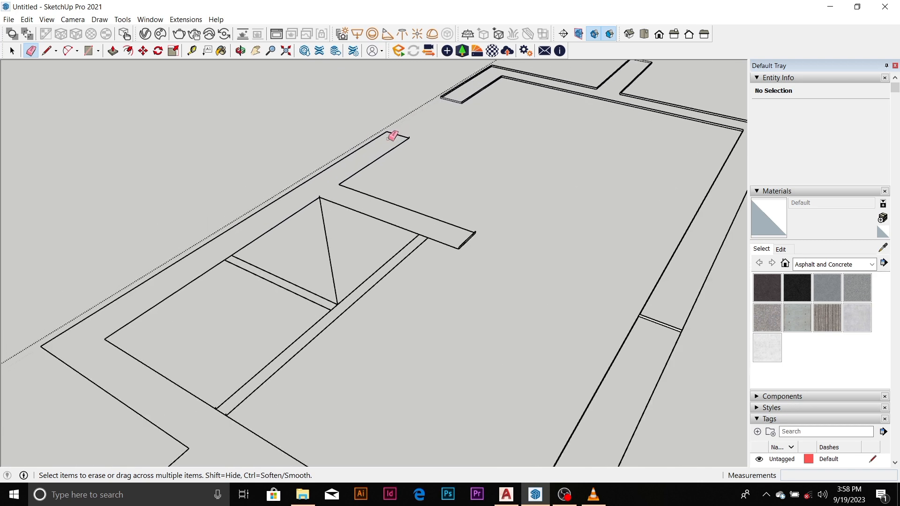
{"action": "scroll", "coordinate": [302, 207], "scroll_direction": "down", "scroll_amount": 6}
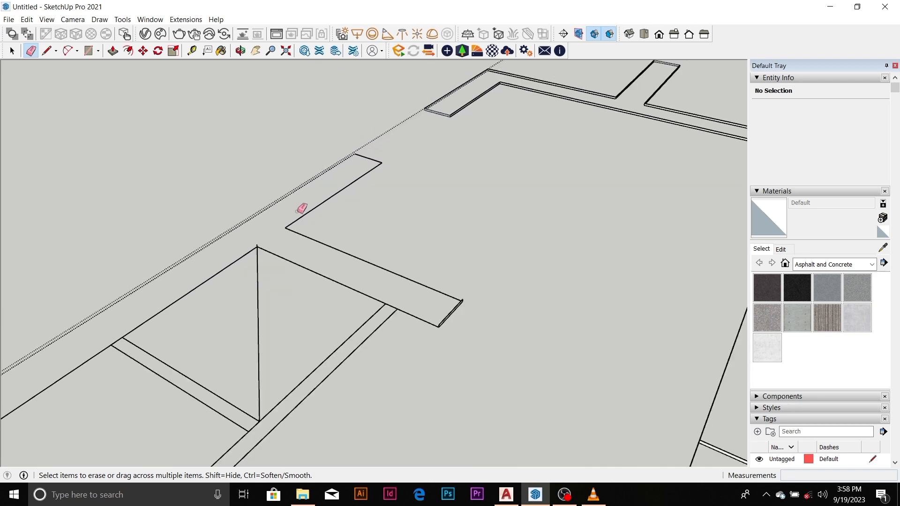
Erase the raised edges at the inner corner, outer corner and free end of the neighbouring L-shaped wall.
{"action": "scroll", "coordinate": [396, 147], "scroll_direction": "up", "scroll_amount": 5}
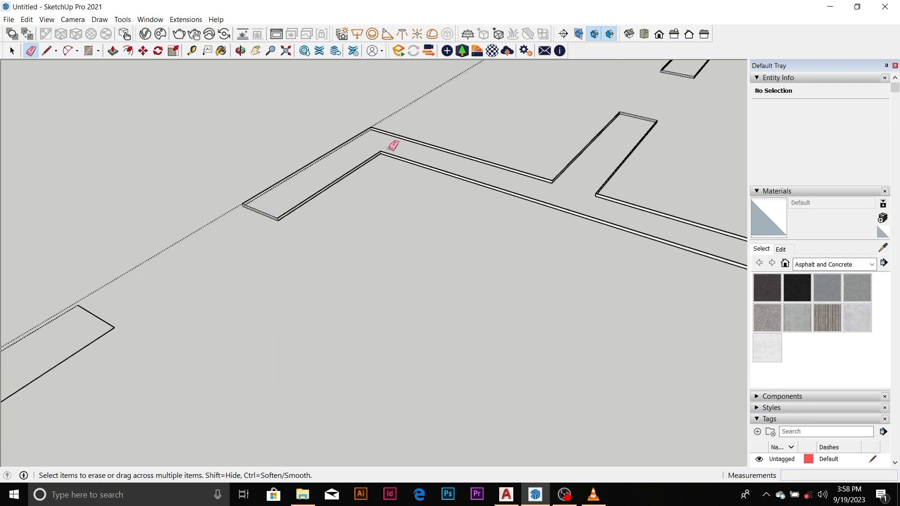
{"action": "left_click", "coordinate": [378, 153]}
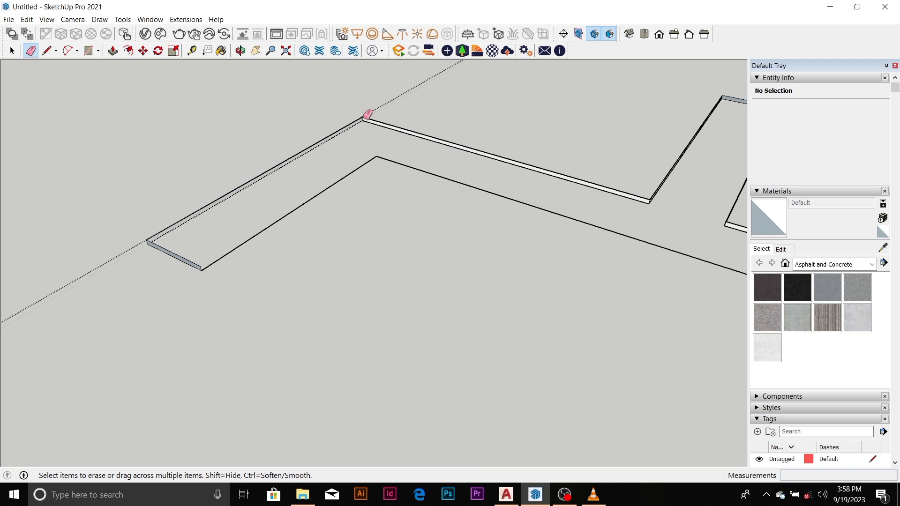
{"action": "left_click", "coordinate": [366, 116]}
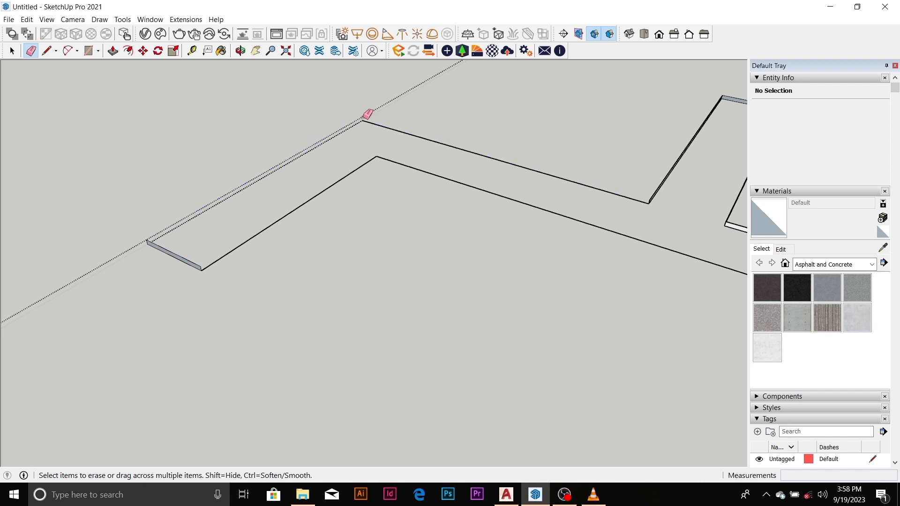
{"action": "left_click", "coordinate": [148, 240]}
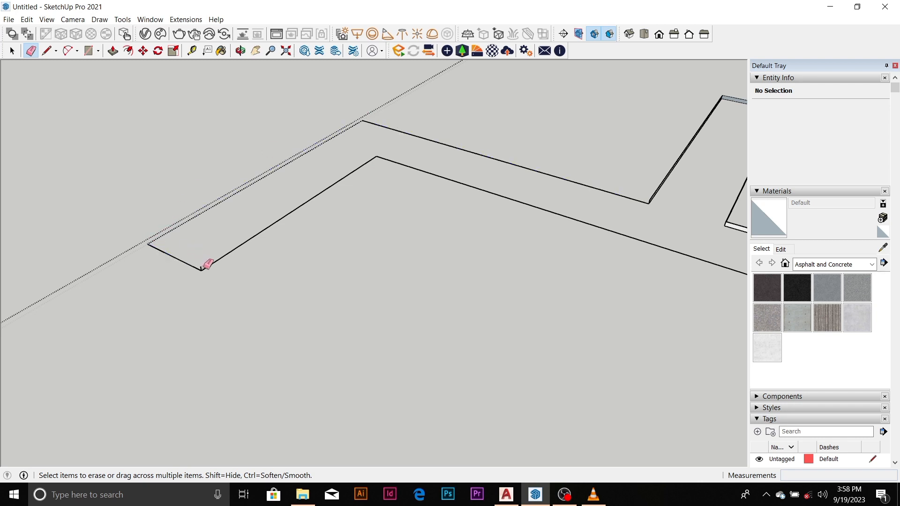
{"action": "scroll", "coordinate": [215, 254], "scroll_direction": "down", "scroll_amount": 5}
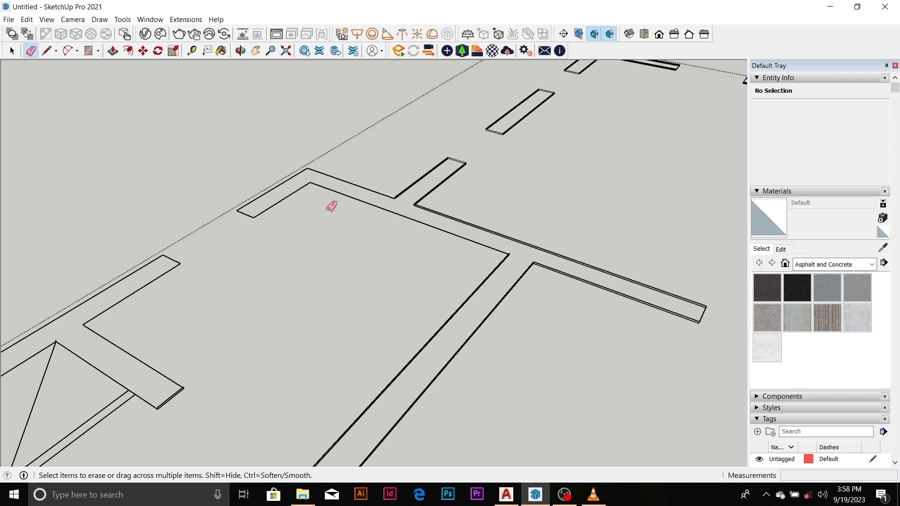
Erase the raised edges on the branching stub wall's free end and one long side, including its base corner.
{"action": "scroll", "coordinate": [449, 160], "scroll_direction": "up", "scroll_amount": 5}
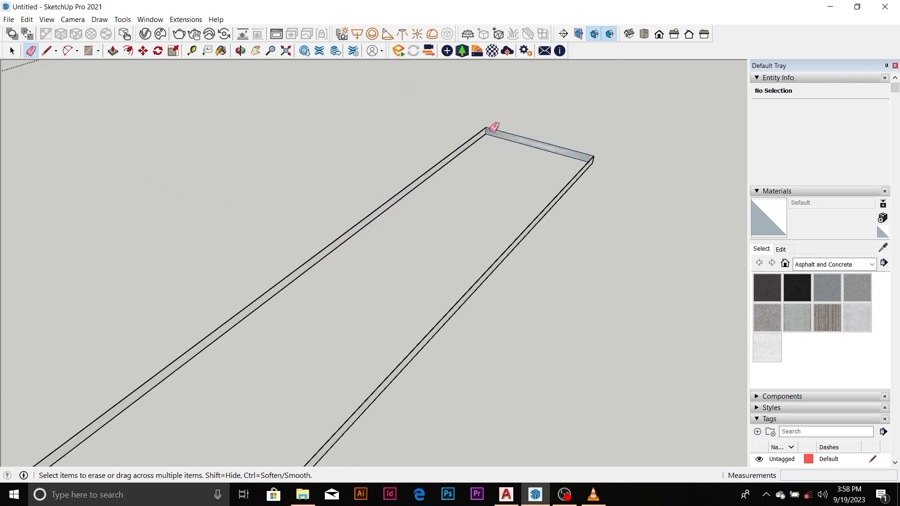
{"action": "scroll", "coordinate": [489, 125], "scroll_direction": "down", "scroll_amount": 4}
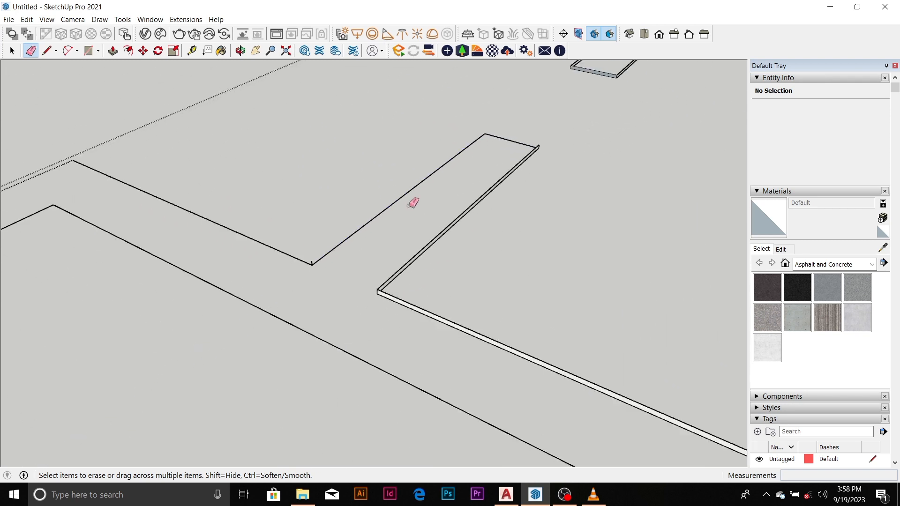
{"action": "scroll", "coordinate": [323, 256], "scroll_direction": "up", "scroll_amount": 2}
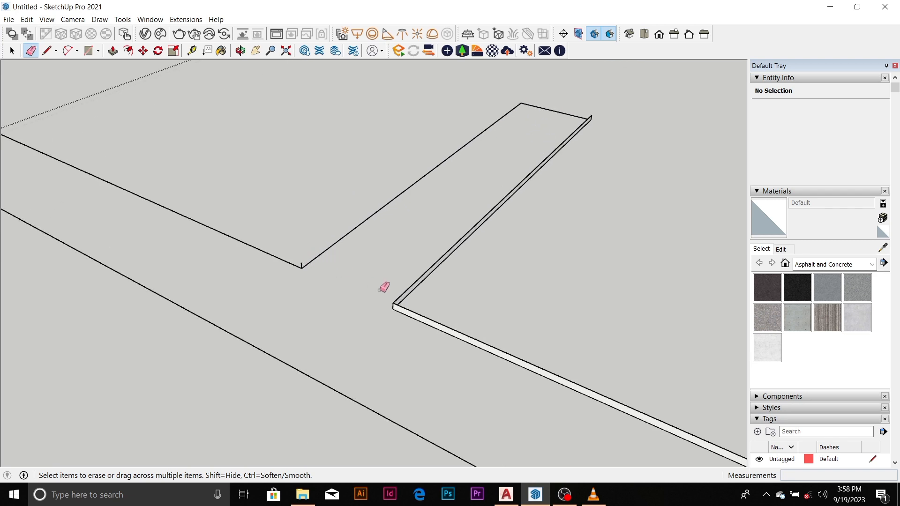
{"action": "scroll", "coordinate": [310, 264], "scroll_direction": "up", "scroll_amount": 2}
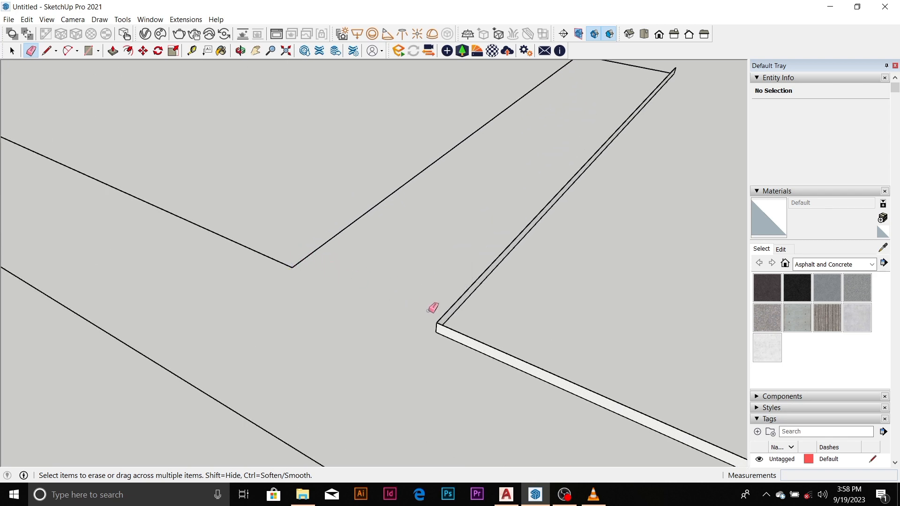
Erase the raised edges on the stub wall's other long side and along the adjoining wall.
{"action": "left_click", "coordinate": [438, 323]}
{"action": "left_click", "coordinate": [440, 321]}
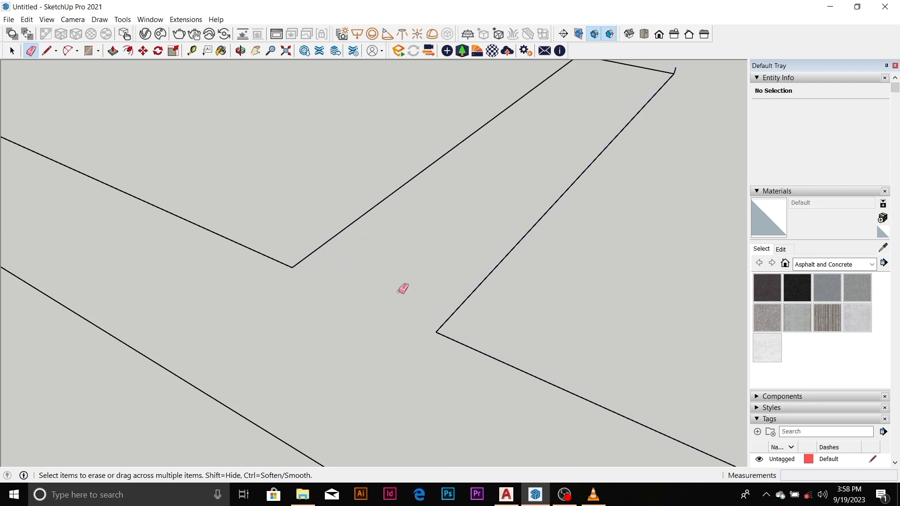
{"action": "scroll", "coordinate": [400, 271], "scroll_direction": "down", "scroll_amount": 3}
{"action": "scroll", "coordinate": [558, 147], "scroll_direction": "up", "scroll_amount": 2}
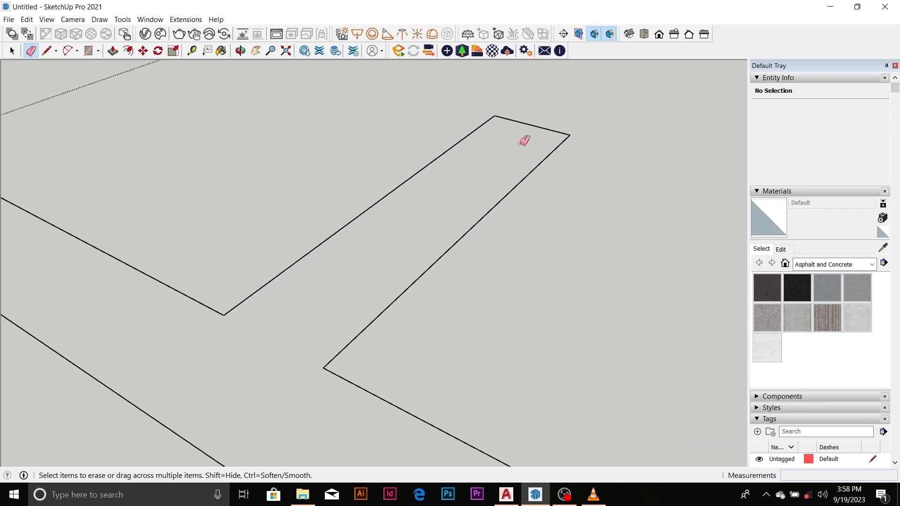
Erase the raised edges at both inner corners where the long partition wall joins the cross wall.
{"action": "scroll", "coordinate": [366, 165], "scroll_direction": "down", "scroll_amount": 5}
{"action": "scroll", "coordinate": [448, 259], "scroll_direction": "up", "scroll_amount": 5}
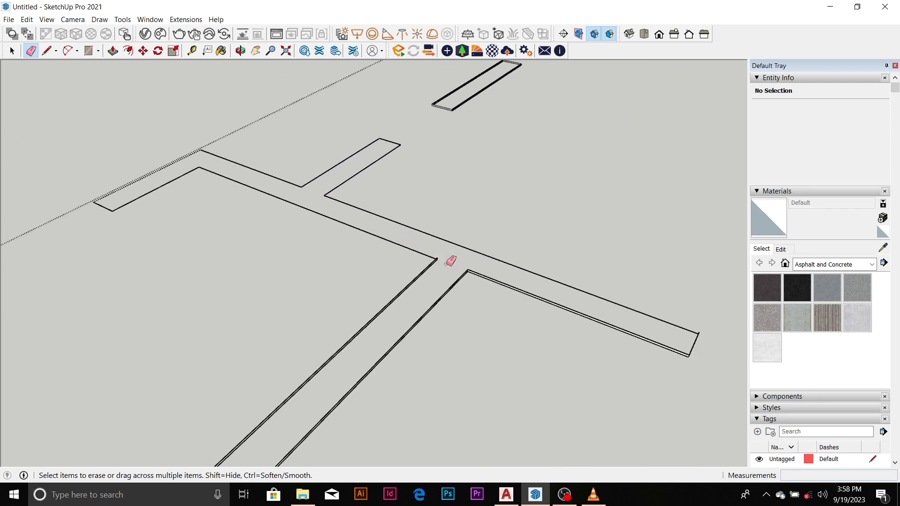
{"action": "left_click", "coordinate": [411, 242]}
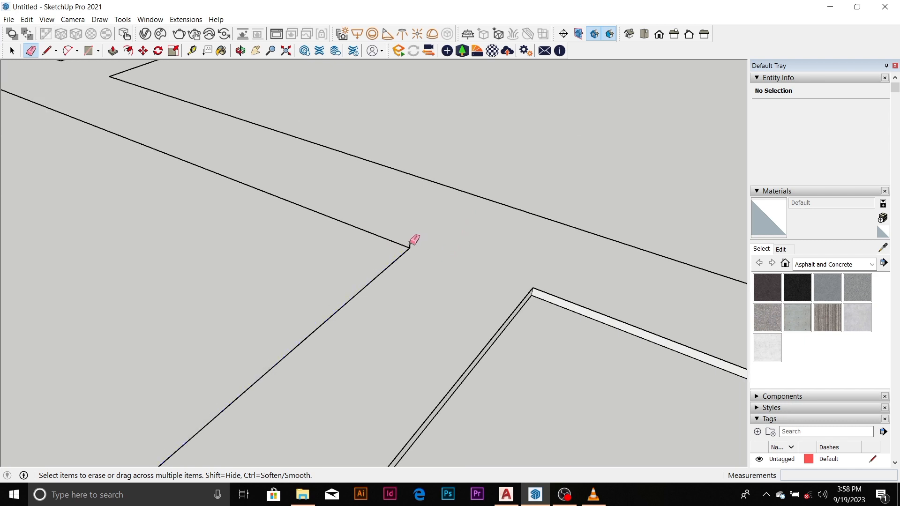
{"action": "left_click", "coordinate": [533, 291]}
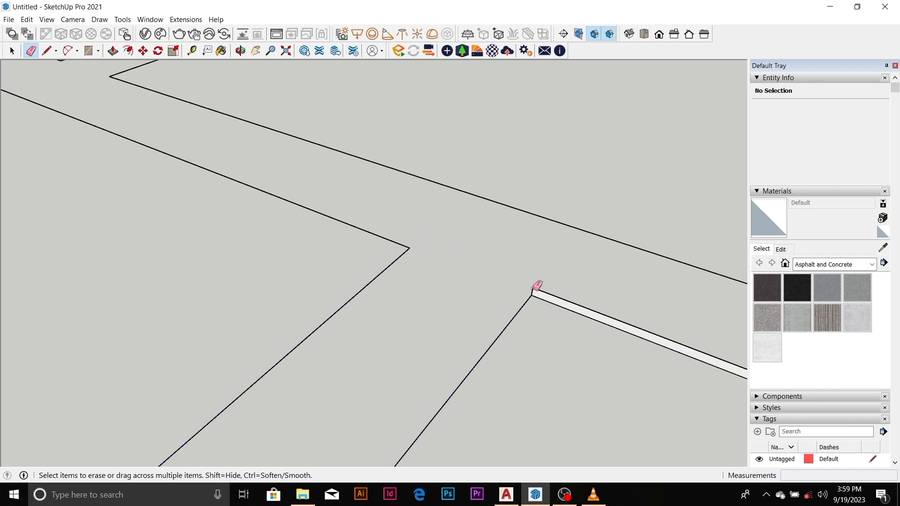
{"action": "left_click", "coordinate": [535, 290]}
{"action": "scroll", "coordinate": [359, 163], "scroll_direction": "down", "scroll_amount": 8}
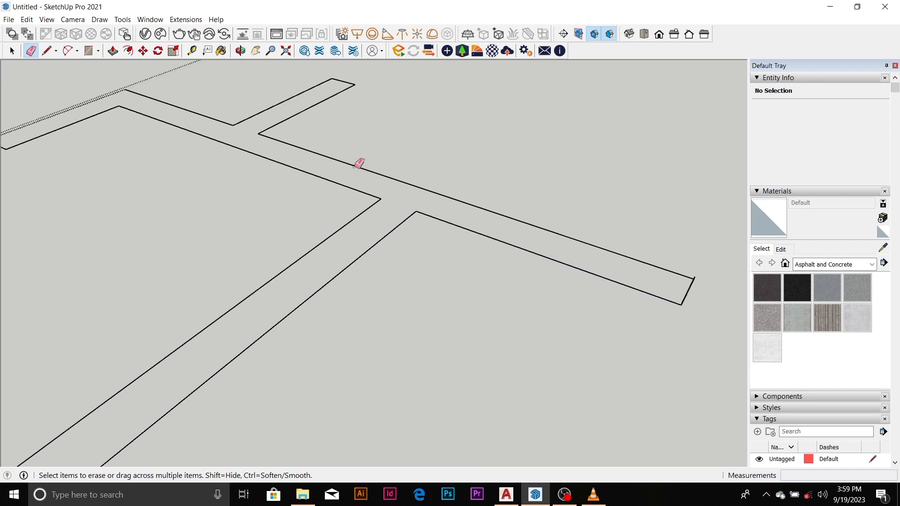
Erase the magenta strips and the raised crossing edge at one end of the long partition's opening.
{"action": "scroll", "coordinate": [360, 163], "scroll_direction": "down", "scroll_amount": 2}
{"action": "scroll", "coordinate": [220, 296], "scroll_direction": "up", "scroll_amount": 10}
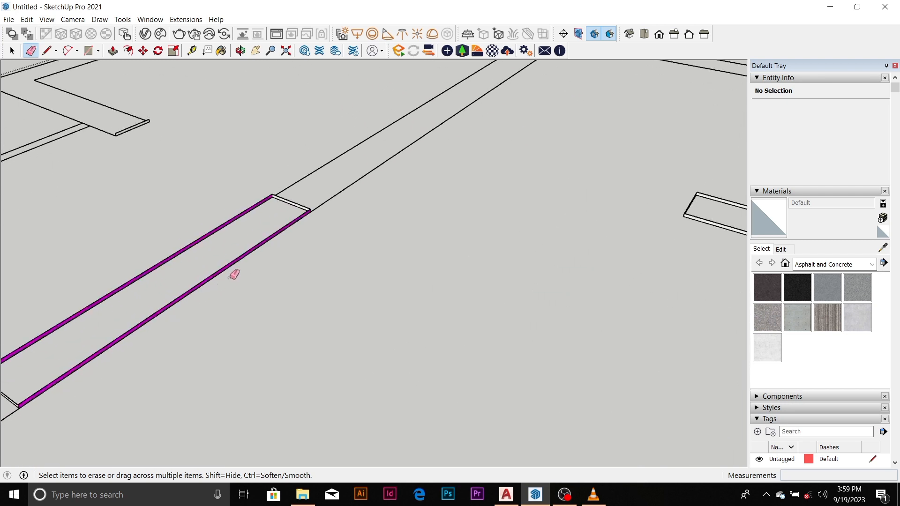
{"action": "left_click", "coordinate": [336, 194]}
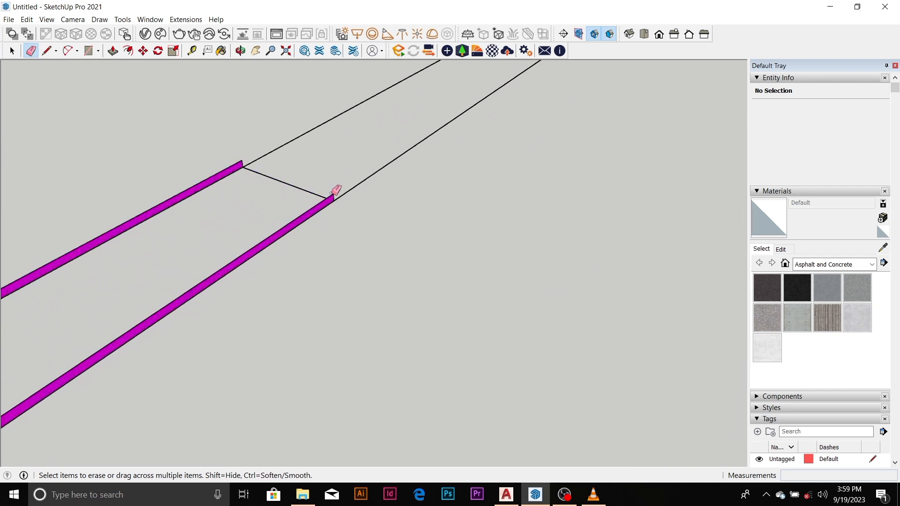
{"action": "left_click", "coordinate": [335, 194]}
{"action": "left_click", "coordinate": [243, 163]}
{"action": "scroll", "coordinate": [355, 164], "scroll_direction": "down", "scroll_amount": 6}
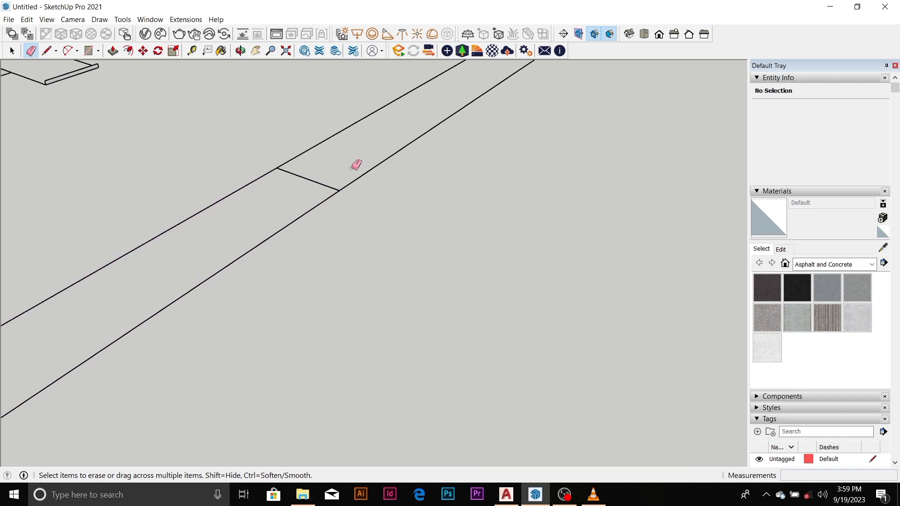
Erase the raised crossing strip and leftover vertical edges at the other end of the partition's opening.
{"action": "scroll", "coordinate": [244, 225], "scroll_direction": "up", "scroll_amount": 3}
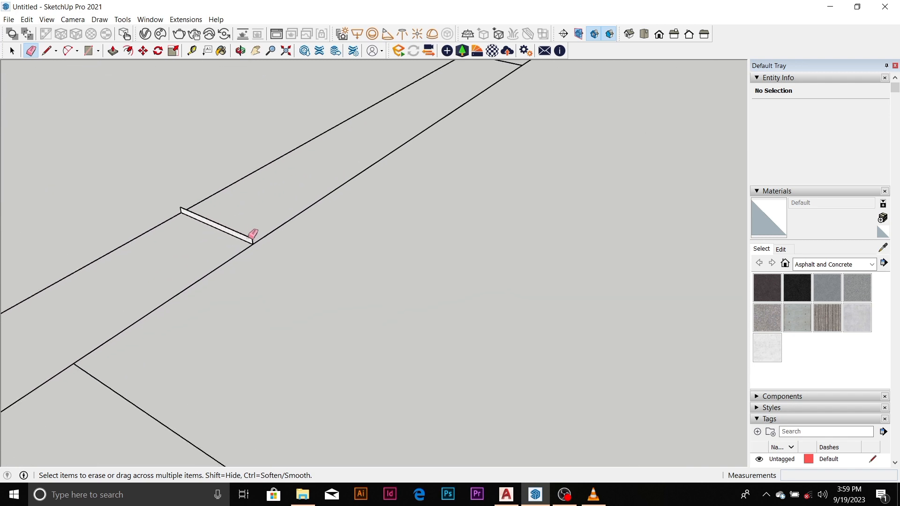
{"action": "left_click", "coordinate": [255, 238]}
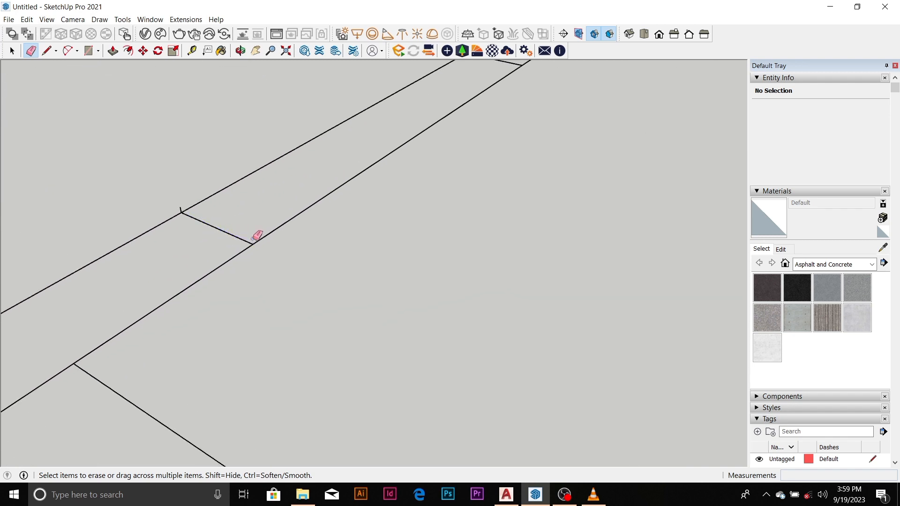
{"action": "scroll", "coordinate": [189, 205], "scroll_direction": "down", "scroll_amount": 2}
{"action": "scroll", "coordinate": [295, 232], "scroll_direction": "down", "scroll_amount": 10}
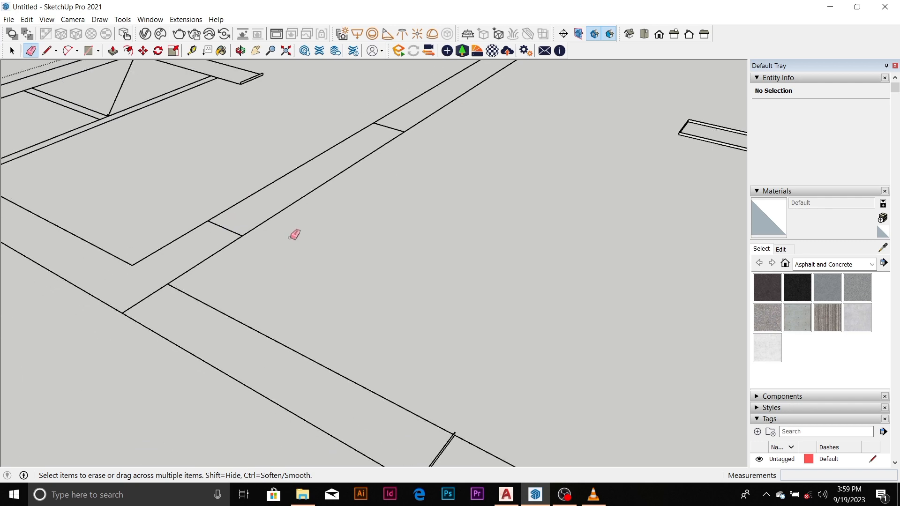
Examine the floor plan's wall outlines from several sides for leftover raised edges, and finish erasing and editing inside the plan's group.
{"action": "scroll", "coordinate": [300, 210], "scroll_direction": "down", "scroll_amount": 4}
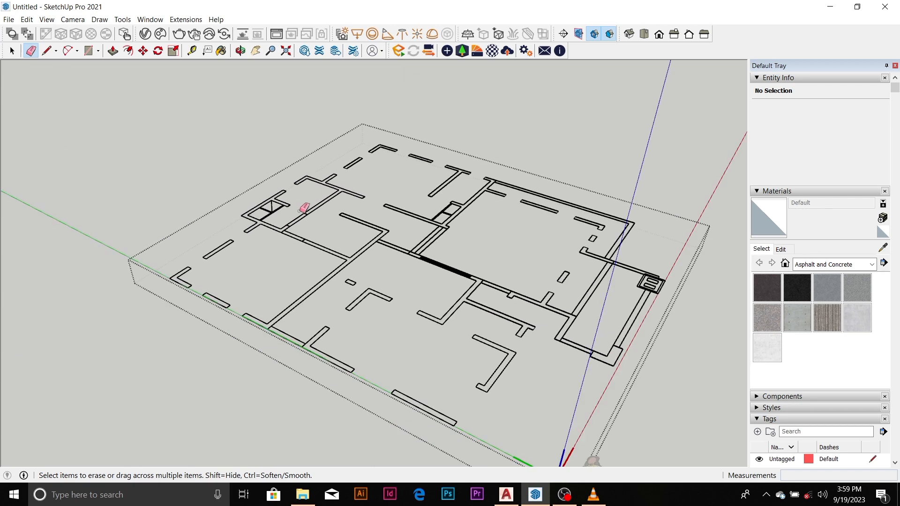
{"action": "middle_click_drag", "start_coordinate": [402, 289], "coordinate": [407, 325]}
{"action": "scroll", "coordinate": [457, 334], "scroll_direction": "up", "scroll_amount": 4}
{"action": "scroll", "coordinate": [325, 301], "scroll_direction": "up", "scroll_amount": 4}
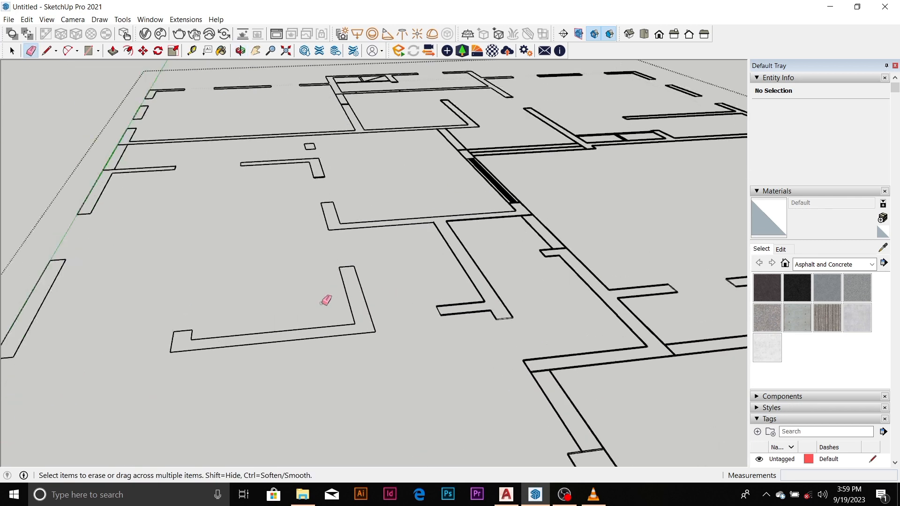
{"action": "scroll", "coordinate": [412, 261], "scroll_direction": "down", "scroll_amount": 4}
{"action": "scroll", "coordinate": [476, 262], "scroll_direction": "down", "scroll_amount": 4}
{"action": "middle_click_drag", "start_coordinate": [469, 262], "coordinate": [299, 252]}
{"action": "scroll", "coordinate": [232, 283], "scroll_direction": "up", "scroll_amount": 5}
{"action": "scroll", "coordinate": [237, 277], "scroll_direction": "down", "scroll_amount": 6}
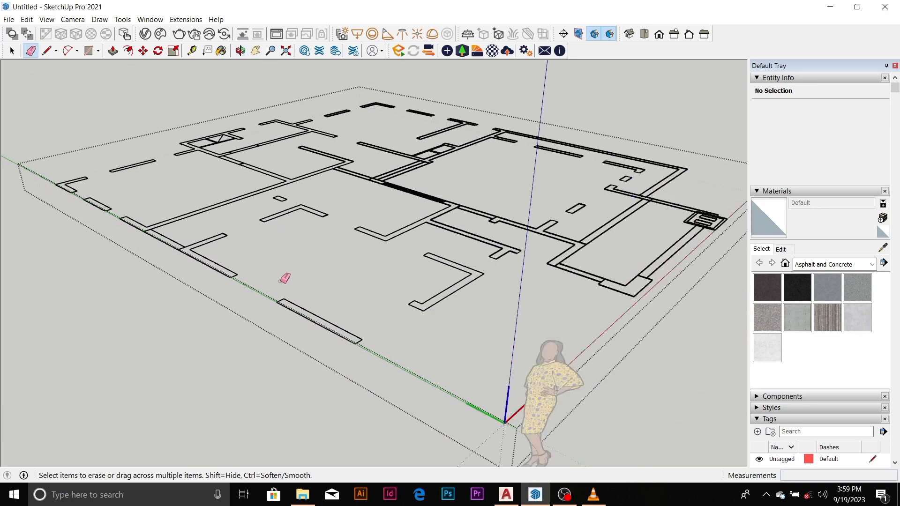
{"action": "key", "text": "space"}
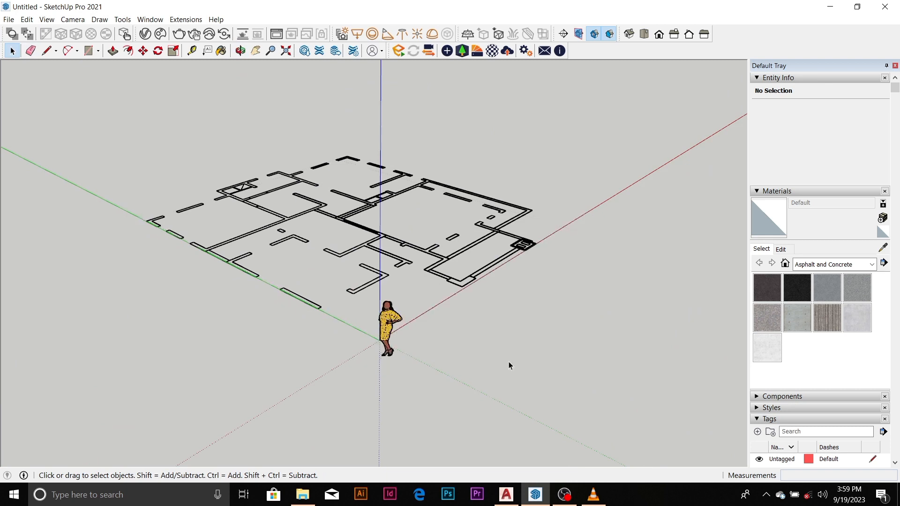
{"action": "scroll", "coordinate": [323, 276], "scroll_direction": "up", "scroll_amount": 2}
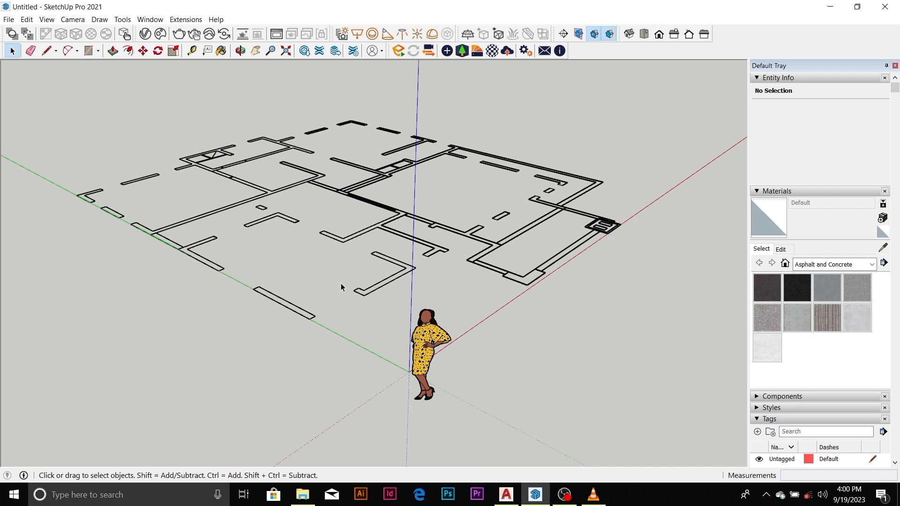
{"action": "scroll", "coordinate": [329, 280], "scroll_direction": "down", "scroll_amount": 5}
{"action": "scroll", "coordinate": [334, 237], "scroll_direction": "up", "scroll_amount": 5}
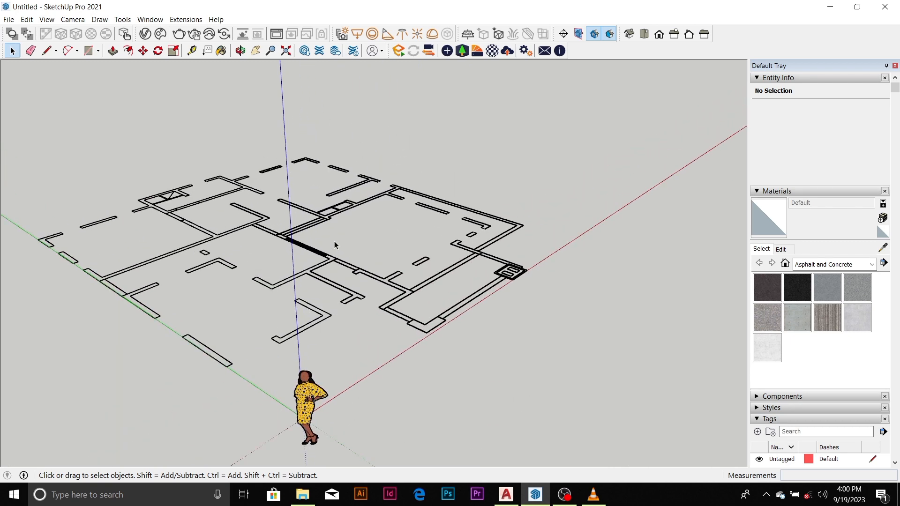
{"action": "scroll", "coordinate": [235, 256], "scroll_direction": "down", "scroll_amount": 3}
{"action": "scroll", "coordinate": [269, 257], "scroll_direction": "up", "scroll_amount": 5}
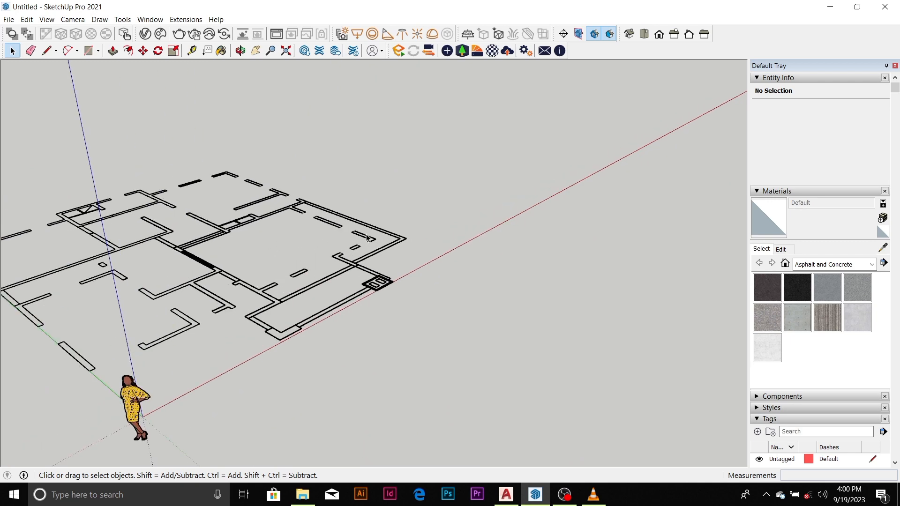
{"action": "scroll", "coordinate": [263, 276], "scroll_direction": "down", "scroll_amount": 4}
{"action": "middle_click_drag", "start_coordinate": [298, 261], "coordinate": [243, 343]}
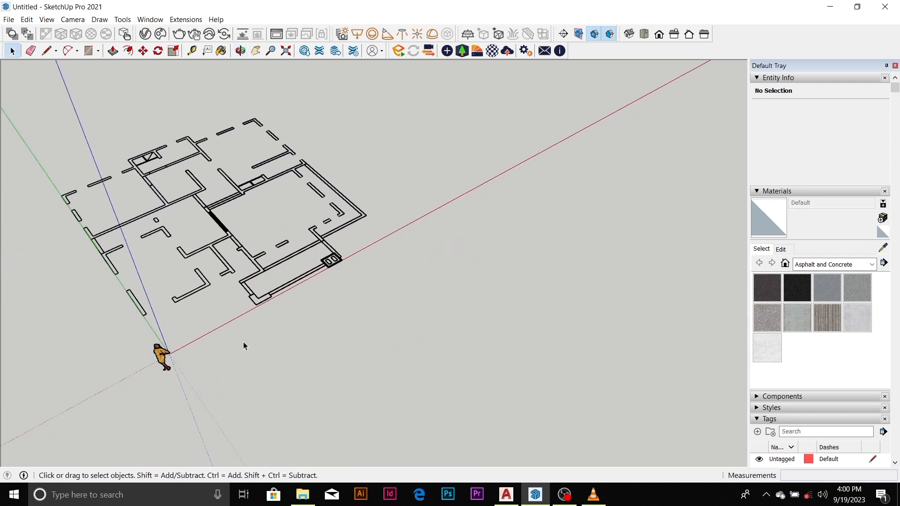
{"action": "scroll", "coordinate": [289, 232], "scroll_direction": "up", "scroll_amount": 5}
{"action": "scroll", "coordinate": [96, 321], "scroll_direction": "down", "scroll_amount": 6}
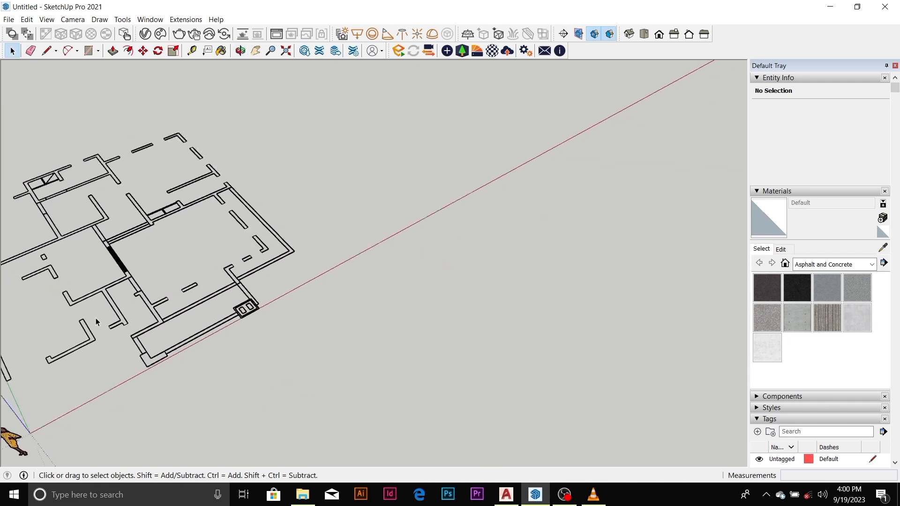
{"action": "scroll", "coordinate": [249, 256], "scroll_direction": "up", "scroll_amount": 4}
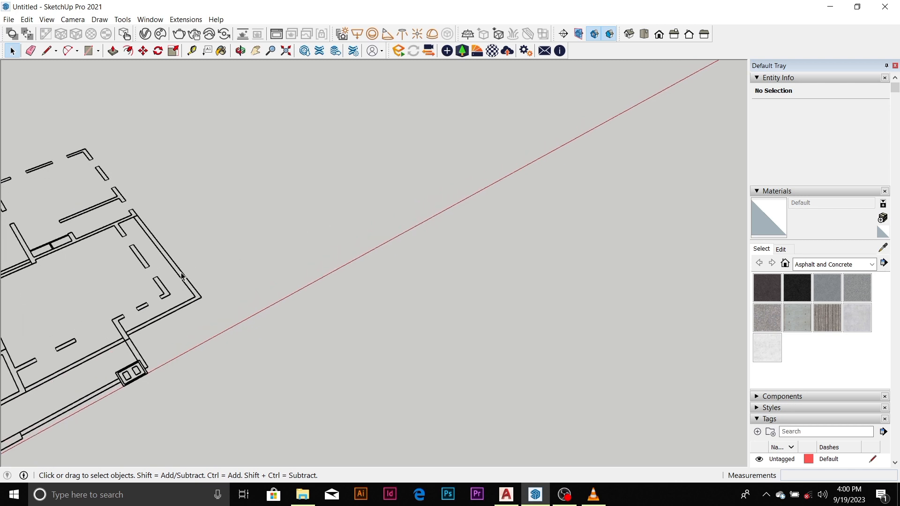
{"action": "scroll", "coordinate": [183, 276], "scroll_direction": "down", "scroll_amount": 3}
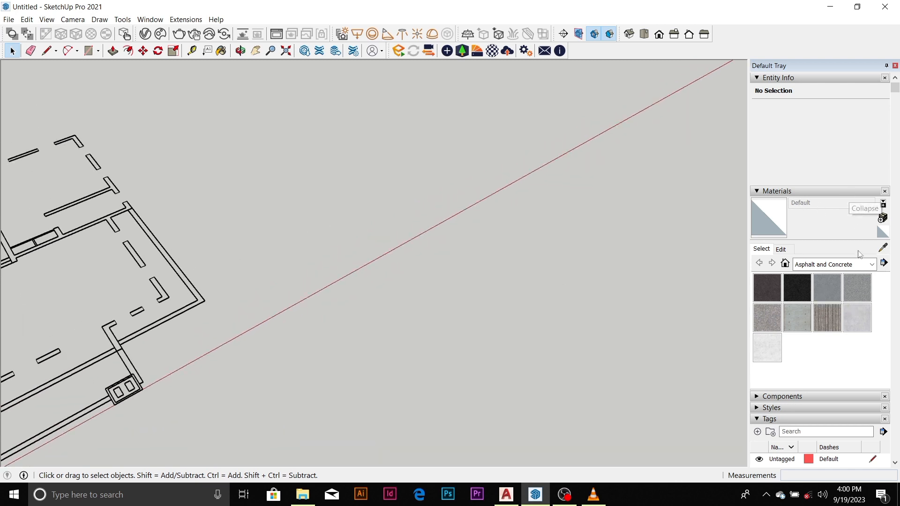
{"action": "scroll", "coordinate": [376, 260], "scroll_direction": "down", "scroll_amount": 6}
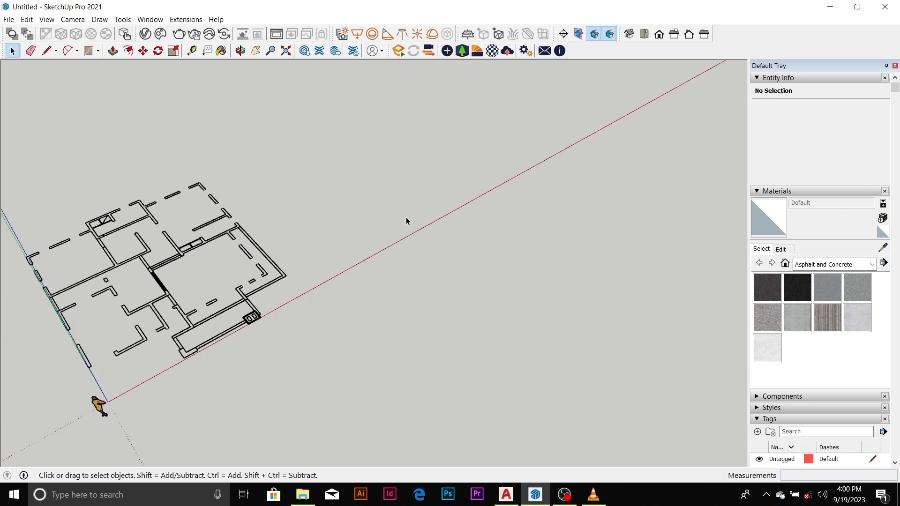
{"action": "scroll", "coordinate": [145, 310], "scroll_direction": "up", "scroll_amount": 2}
{"action": "scroll", "coordinate": [145, 310], "scroll_direction": "up", "scroll_amount": 5}
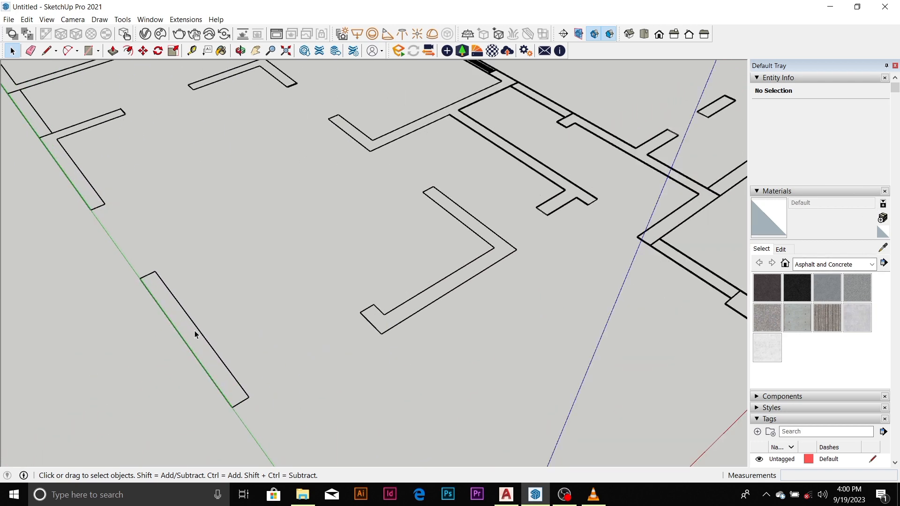
Draw a 150 mm by 1710 mm rectangle over the separate wall outline on the green axis to fill it with a face.
{"action": "double_click", "coordinate": [189, 344]}
{"action": "scroll", "coordinate": [205, 374], "scroll_direction": "up", "scroll_amount": 3}
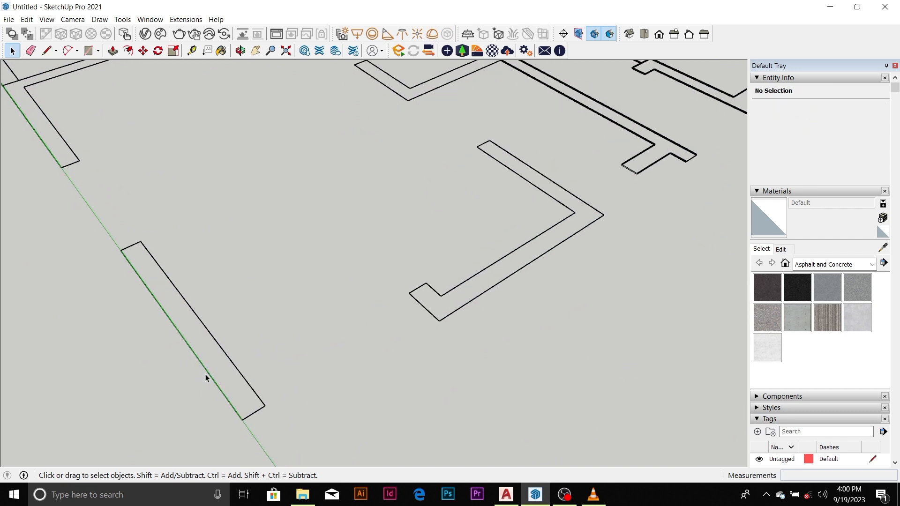
{"action": "scroll", "coordinate": [157, 288], "scroll_direction": "down", "scroll_amount": 2}
{"action": "key", "text": "r"}
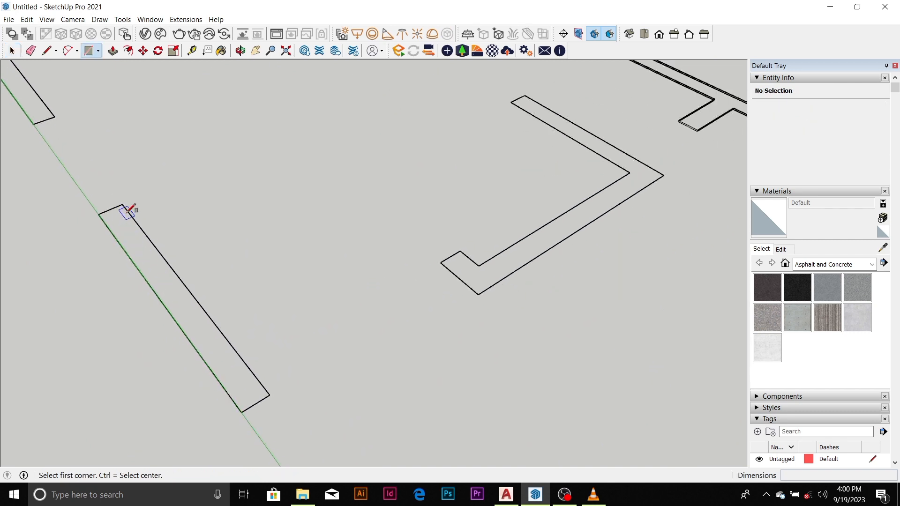
{"action": "left_click", "coordinate": [123, 203]}
{"action": "left_click", "coordinate": [242, 411]}
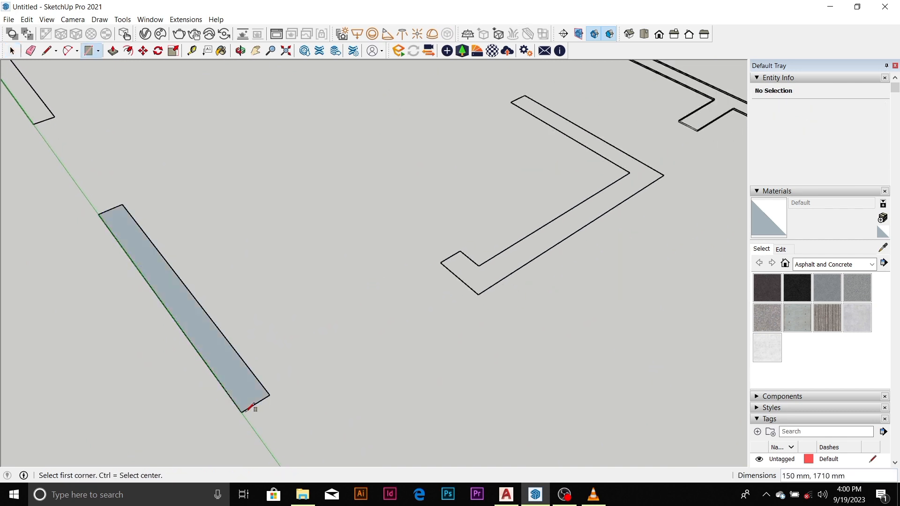
{"action": "key", "text": "space"}
Reverse the filled wall face and pull it upward into a solid wall block.
{"action": "right_click", "coordinate": [241, 394]}
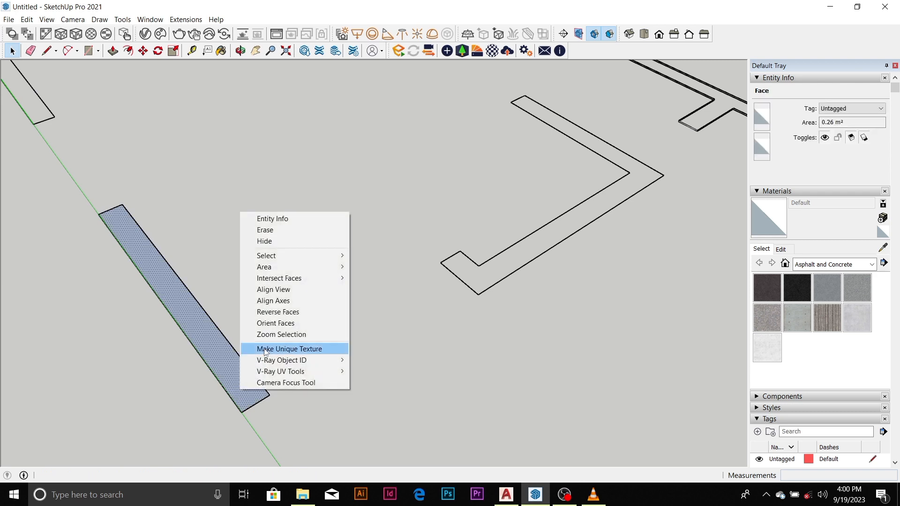
{"action": "left_click", "coordinate": [284, 312]}
{"action": "key", "text": "p"}
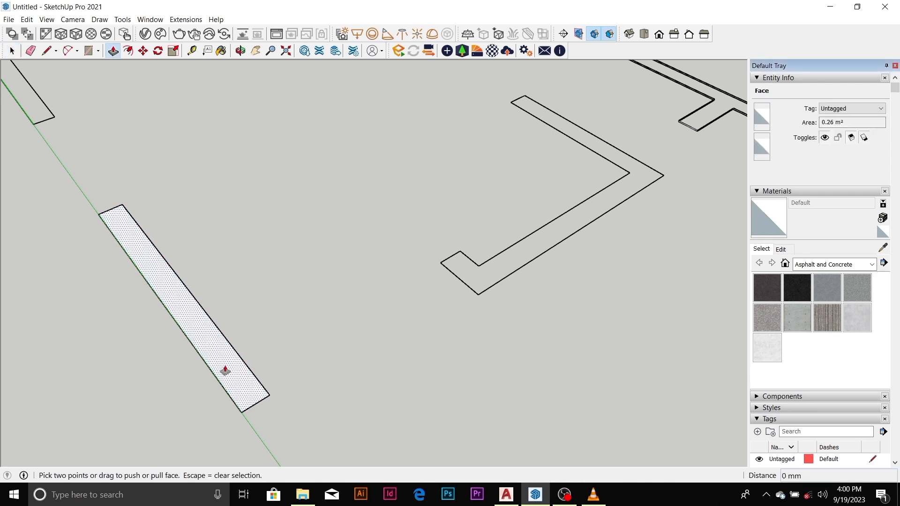
{"action": "left_click_drag", "start_coordinate": [225, 368], "coordinate": [198, 186]}
{"action": "key", "text": "space"}
{"action": "scroll", "coordinate": [305, 232], "scroll_direction": "down", "scroll_amount": 6}
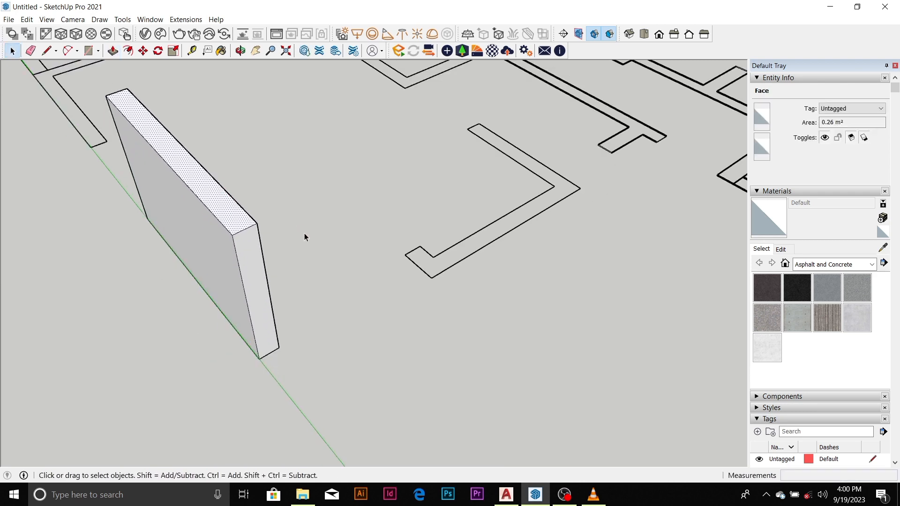
Paint the wall's long outer face with Color B03 from the Colors material collection.
{"action": "left_click", "coordinate": [249, 275]}
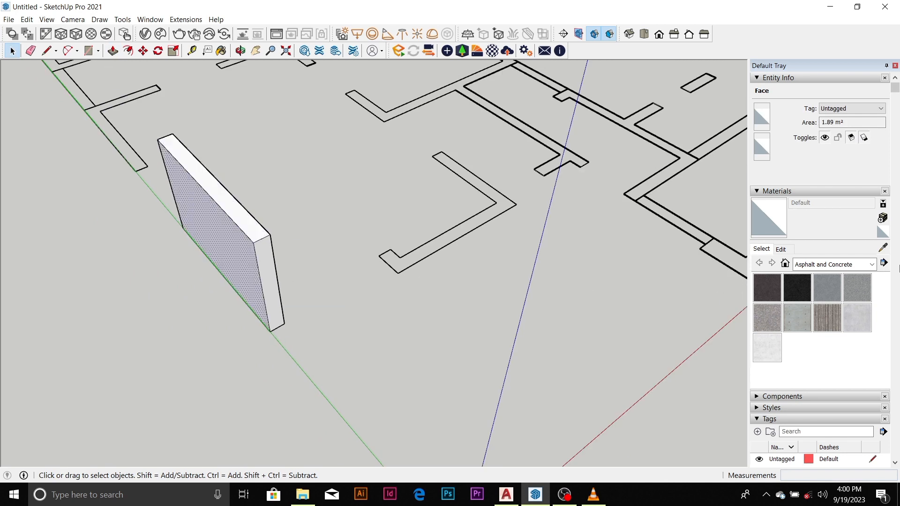
{"action": "left_click", "coordinate": [872, 265]}
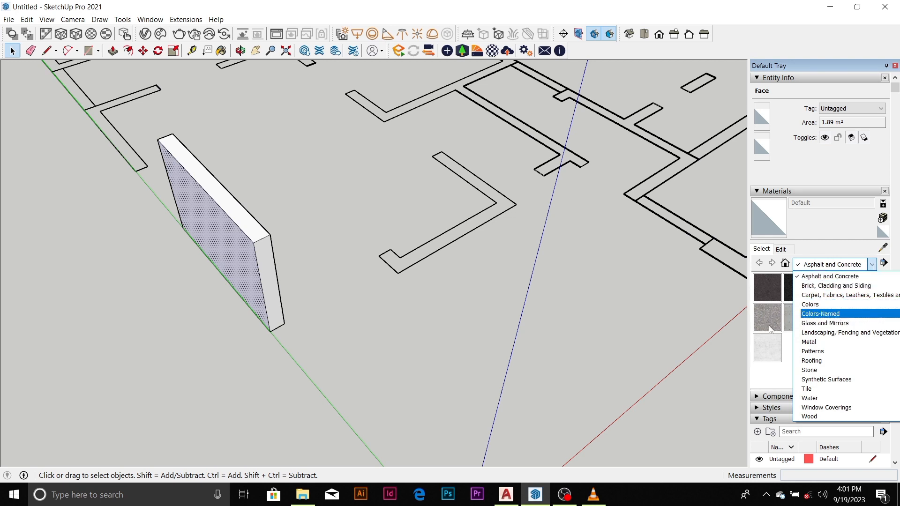
{"action": "left_click", "coordinate": [773, 348]}
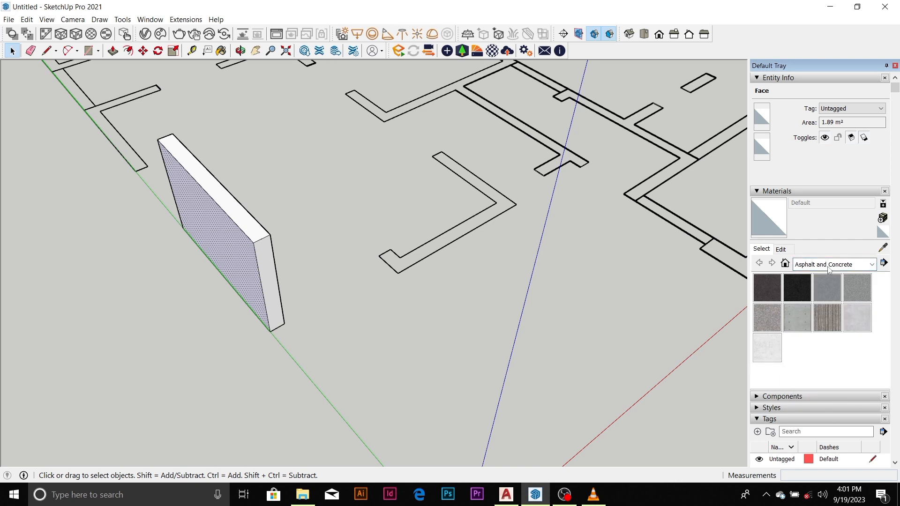
{"action": "left_click", "coordinate": [868, 265]}
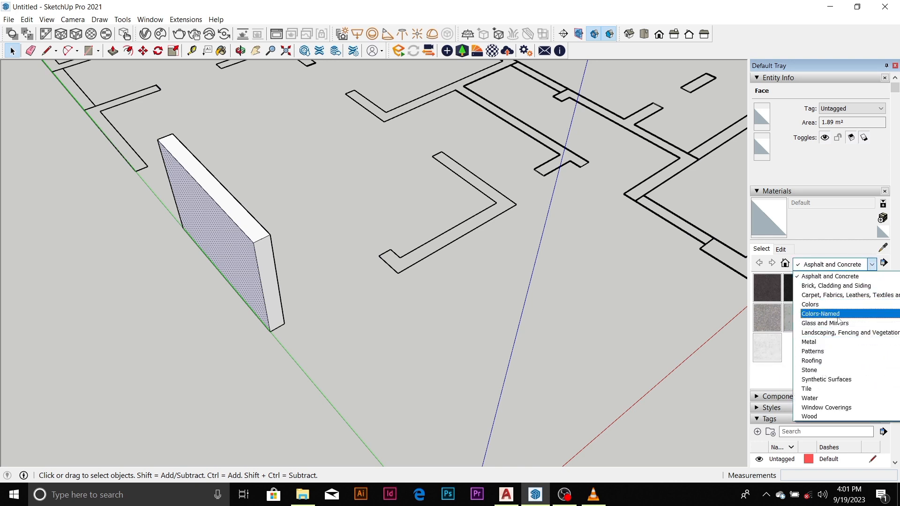
{"action": "left_click", "coordinate": [848, 305]}
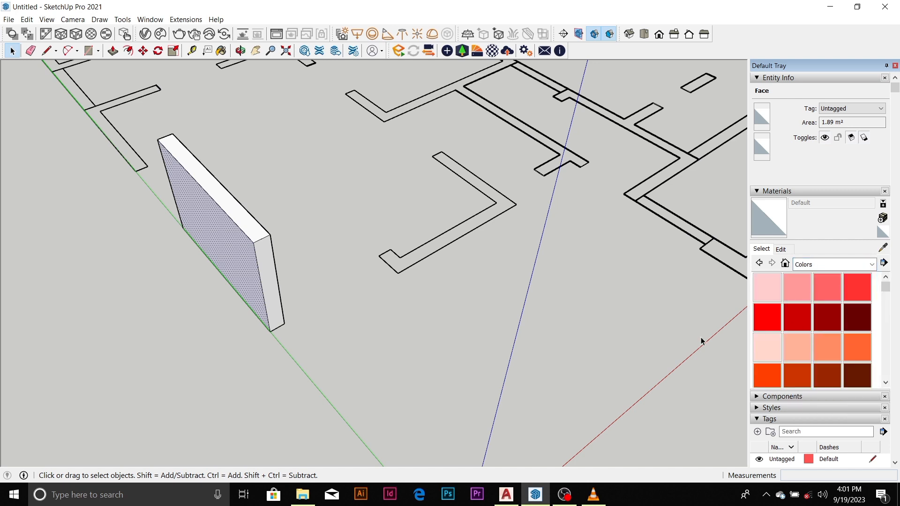
{"action": "left_click", "coordinate": [827, 346]}
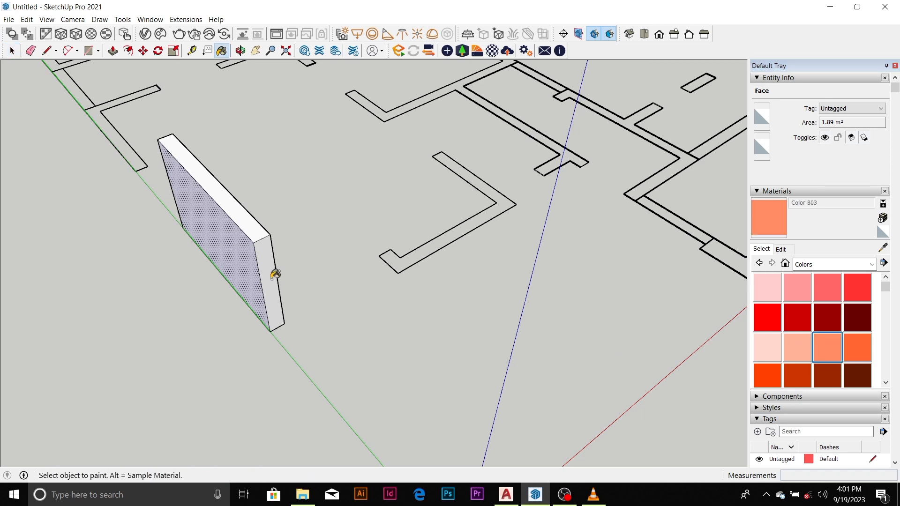
{"action": "left_click", "coordinate": [260, 274]}
Paint the wall's narrow end face and its top face with Color B03.
{"action": "middle_click_drag", "start_coordinate": [261, 266], "coordinate": [373, 235]}
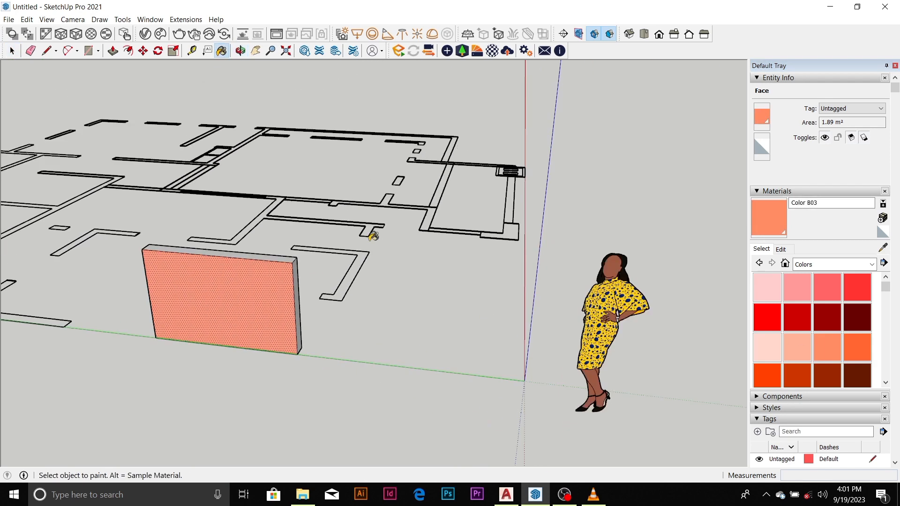
{"action": "scroll", "coordinate": [252, 306], "scroll_direction": "up", "scroll_amount": 5}
{"action": "scroll", "coordinate": [345, 295], "scroll_direction": "down", "scroll_amount": 1}
{"action": "middle_click_drag", "start_coordinate": [255, 314], "coordinate": [169, 301]}
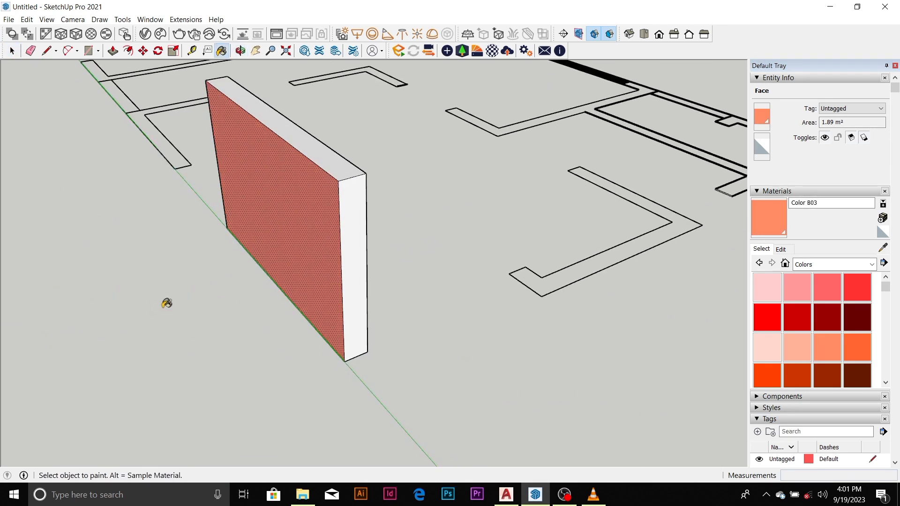
{"action": "left_click", "coordinate": [353, 270]}
{"action": "left_click", "coordinate": [323, 165]}
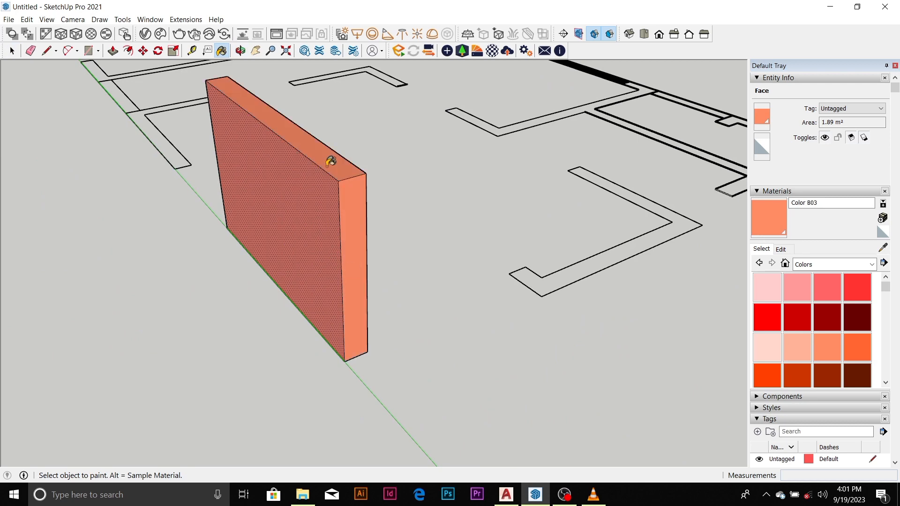
{"action": "mouse_move", "coordinate": [332, 156]}
{"action": "middle_mouse_down"}
{"action": "mouse_move", "coordinate": [321, 265]}
{"action": "mouse_move", "coordinate": [137, 319]}
{"action": "mouse_move", "coordinate": [89, 319]}
{"action": "middle_mouse_up"}
{"action": "scroll", "coordinate": [354, 222], "scroll_direction": "down", "scroll_amount": 6}
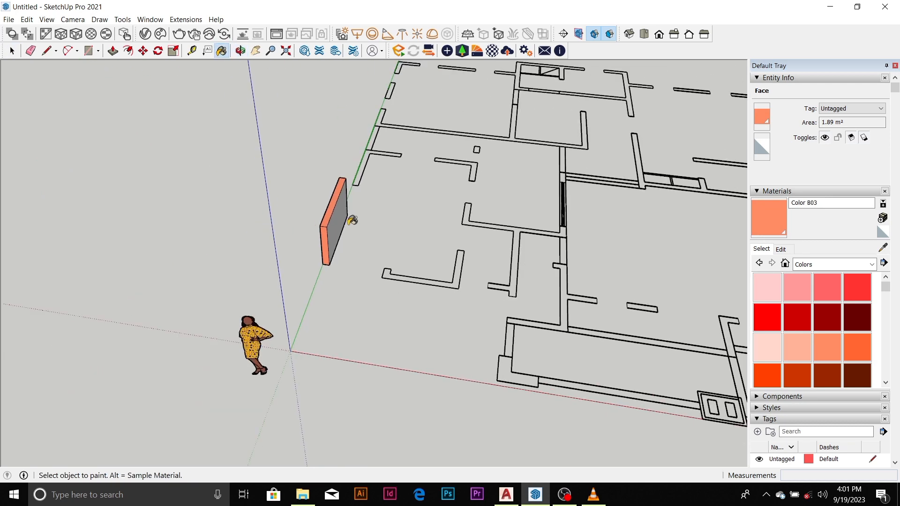
{"action": "key", "text": "space"}
Draw a rectangle of about 4.9 m² on the empty ground away from the floor plan.
{"action": "scroll", "coordinate": [350, 223], "scroll_direction": "down", "scroll_amount": 2}
{"action": "mouse_move", "coordinate": [353, 224]}
{"action": "middle_mouse_down"}
{"action": "mouse_move", "coordinate": [406, 228]}
{"action": "mouse_move", "coordinate": [527, 189]}
{"action": "middle_mouse_up"}
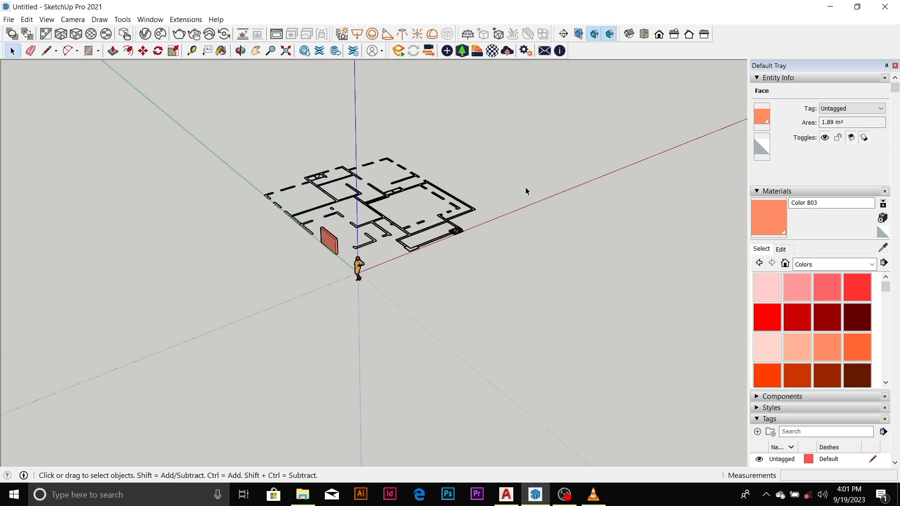
{"action": "scroll", "coordinate": [206, 281], "scroll_direction": "up", "scroll_amount": 5}
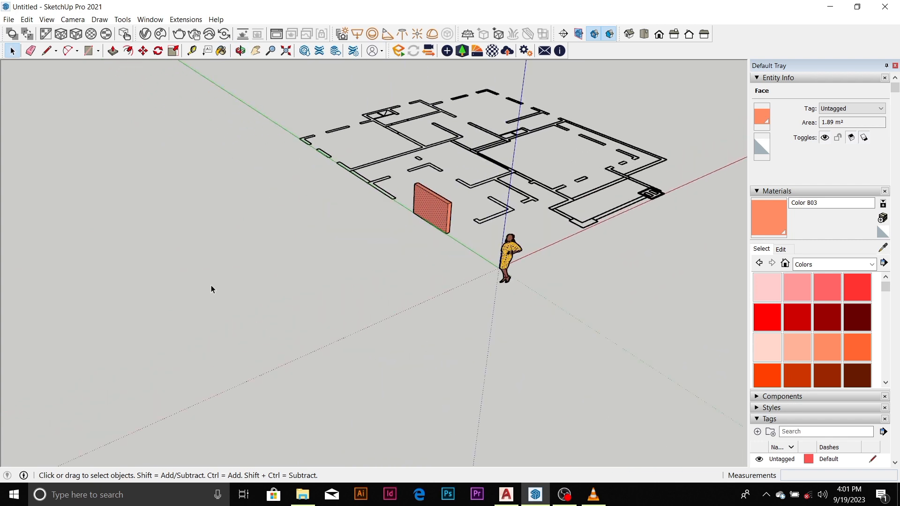
{"action": "scroll", "coordinate": [282, 244], "scroll_direction": "down", "scroll_amount": 5}
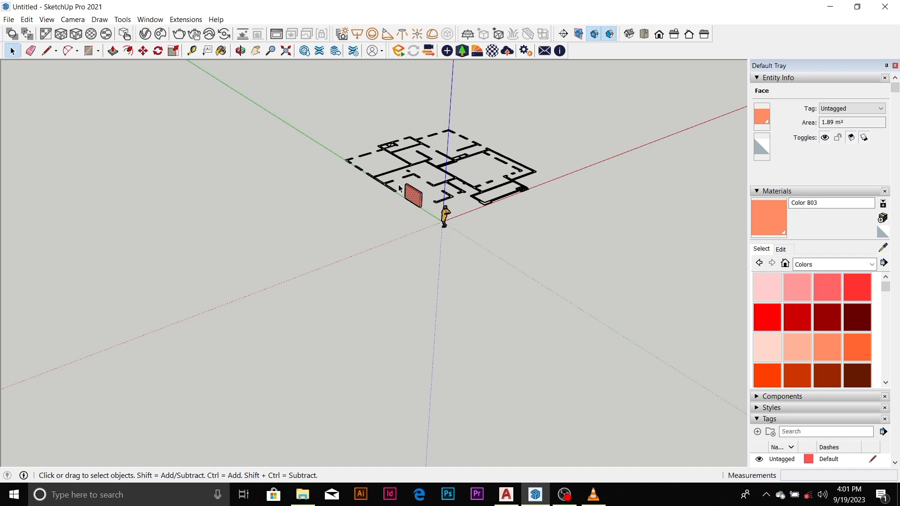
{"action": "scroll", "coordinate": [401, 223], "scroll_direction": "up", "scroll_amount": 5}
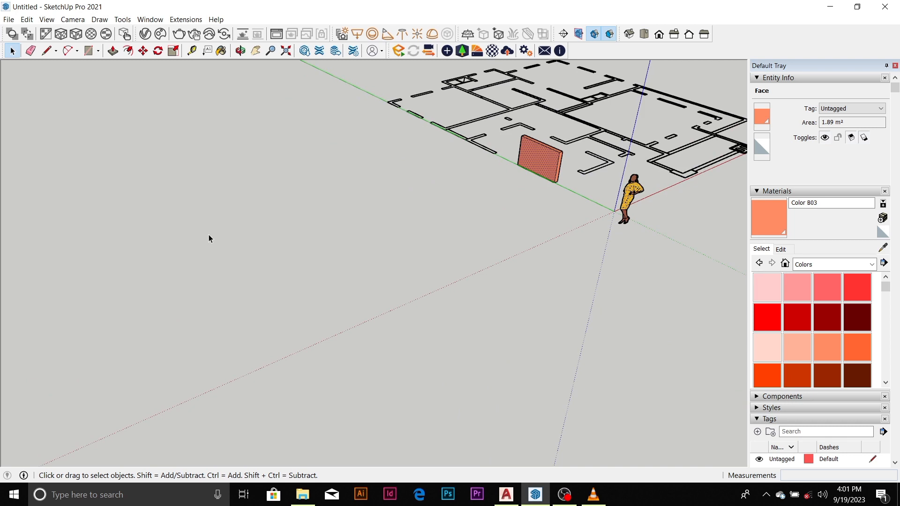
{"action": "key", "text": "r"}
{"action": "left_click", "coordinate": [209, 219]}
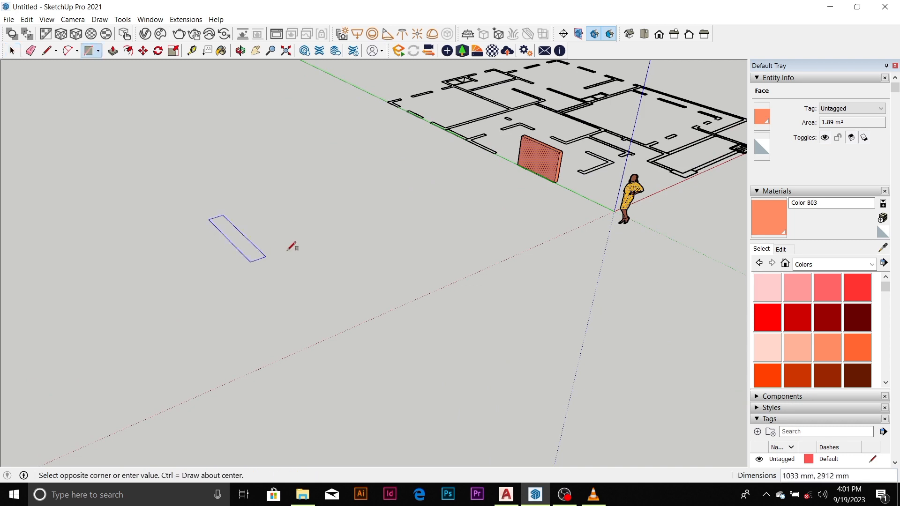
{"action": "left_click", "coordinate": [303, 245]}
{"action": "key", "text": "space"}
Reverse the face of the separate rectangle so its front side faces up.
{"action": "scroll", "coordinate": [243, 243], "scroll_direction": "up", "scroll_amount": 2}
{"action": "right_click", "coordinate": [262, 236]}
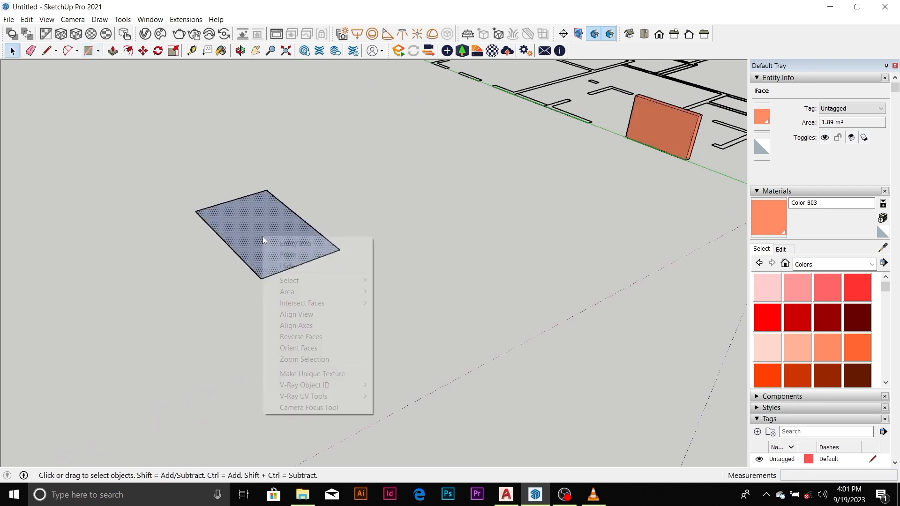
{"action": "left_click", "coordinate": [300, 337]}
{"action": "middle_click_drag", "start_coordinate": [282, 271], "coordinate": [207, 198]}
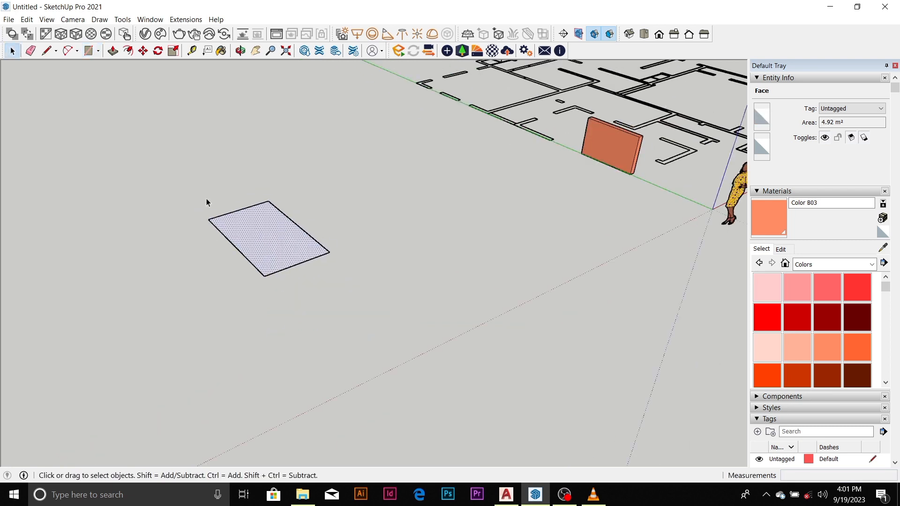
Copy the whole rectangle with its edges to an empty spot farther away from the floor plan.
{"action": "left_click_drag", "start_coordinate": [191, 194], "coordinate": [358, 287]}
{"action": "key", "text": "m"}
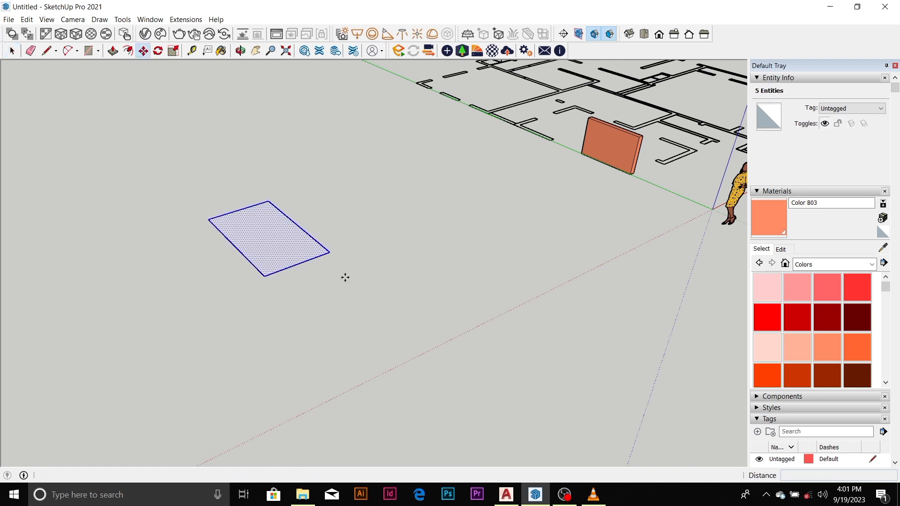
{"action": "left_click", "coordinate": [320, 255]}
{"action": "key", "text": "ctrl"}
{"action": "middle_click_drag", "start_coordinate": [322, 255], "coordinate": [257, 271]}
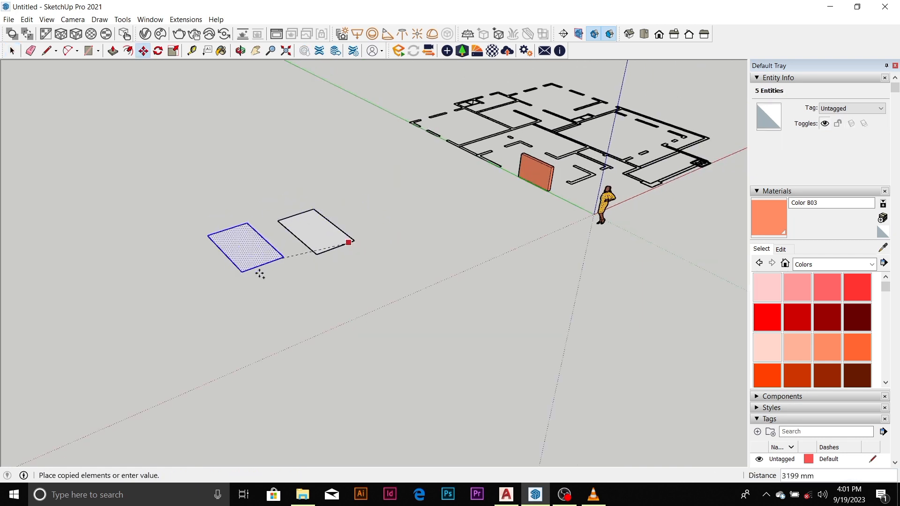
{"action": "left_click", "coordinate": [161, 311]}
{"action": "key", "text": "space"}
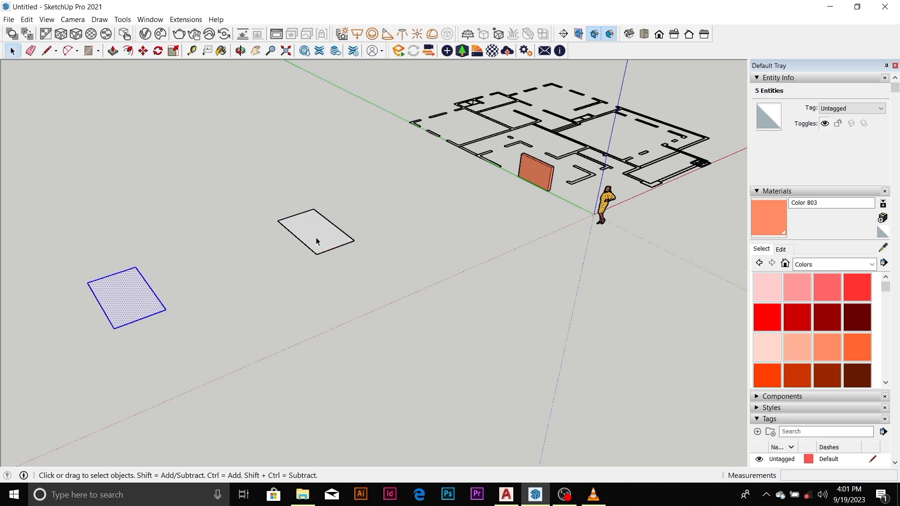
Select the original rectangle's face and edges and make them a group.
{"action": "scroll", "coordinate": [313, 242], "scroll_direction": "up", "scroll_amount": 4}
{"action": "scroll", "coordinate": [324, 229], "scroll_direction": "down", "scroll_amount": 2}
{"action": "left_click_drag", "start_coordinate": [213, 177], "coordinate": [423, 303]}
{"action": "right_click", "coordinate": [336, 254]}
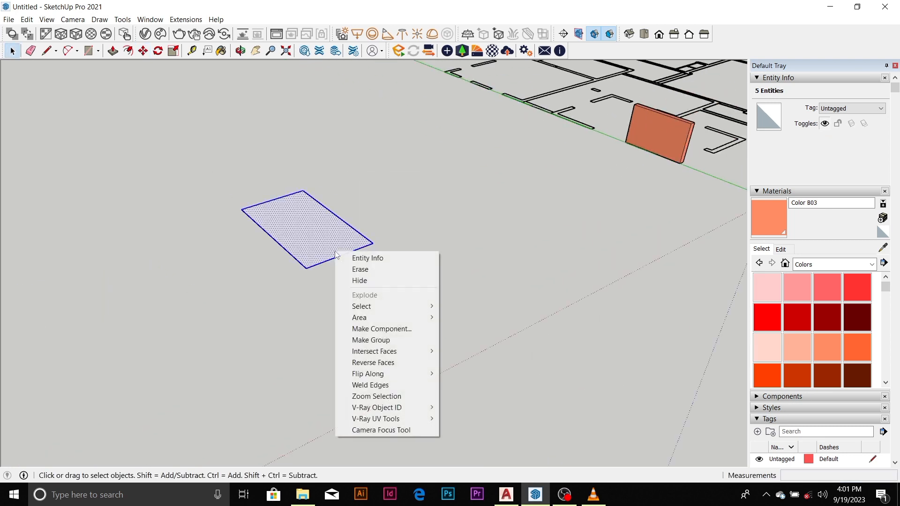
{"action": "left_click", "coordinate": [391, 341]}
{"action": "scroll", "coordinate": [340, 227], "scroll_direction": "down", "scroll_amount": 2}
{"action": "scroll", "coordinate": [339, 228], "scroll_direction": "down", "scroll_amount": 1}
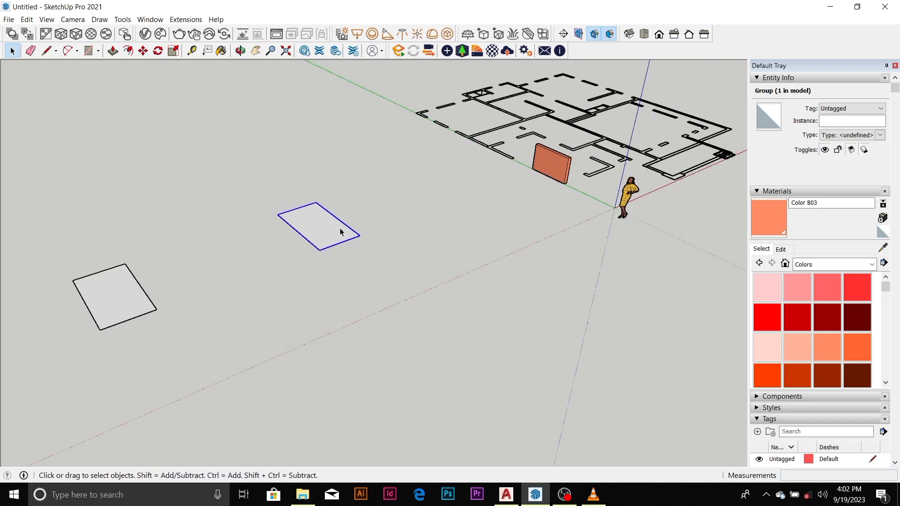
Try moving the grouped rectangle up along the blue axis and put it back at its starting point.
{"action": "key", "text": "m"}
{"action": "left_click", "coordinate": [359, 234]}
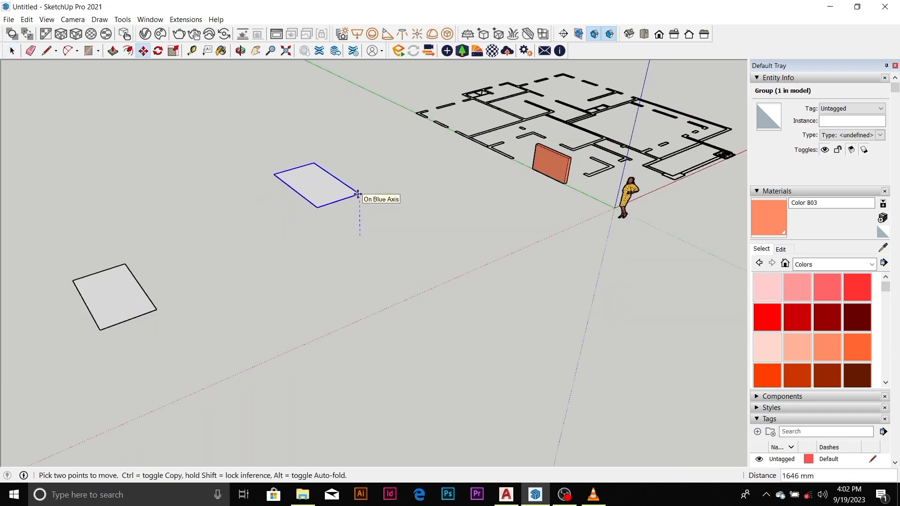
{"action": "left_click", "coordinate": [359, 235]}
{"action": "key", "text": "space"}
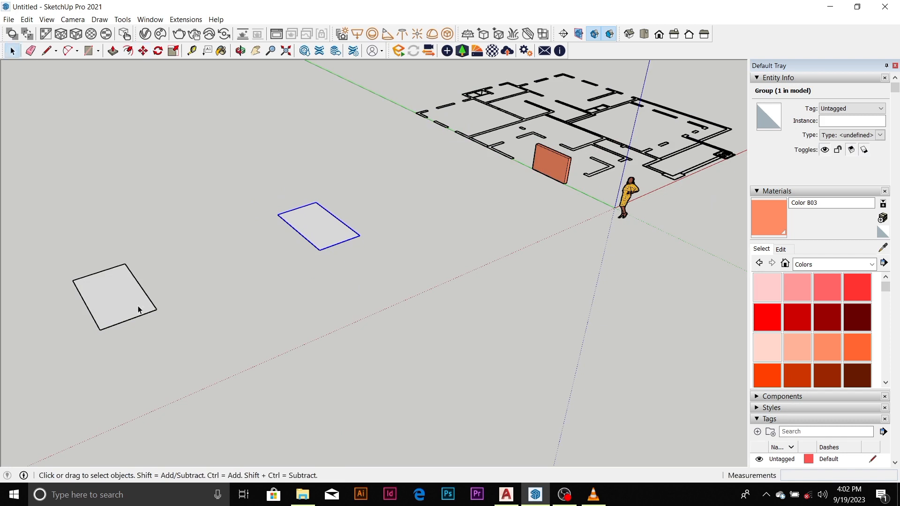
Try to move the ungrouped copy's face up along the blue axis.
{"action": "left_click", "coordinate": [140, 310]}
{"action": "key", "text": "m"}
{"action": "left_click", "coordinate": [156, 310]}
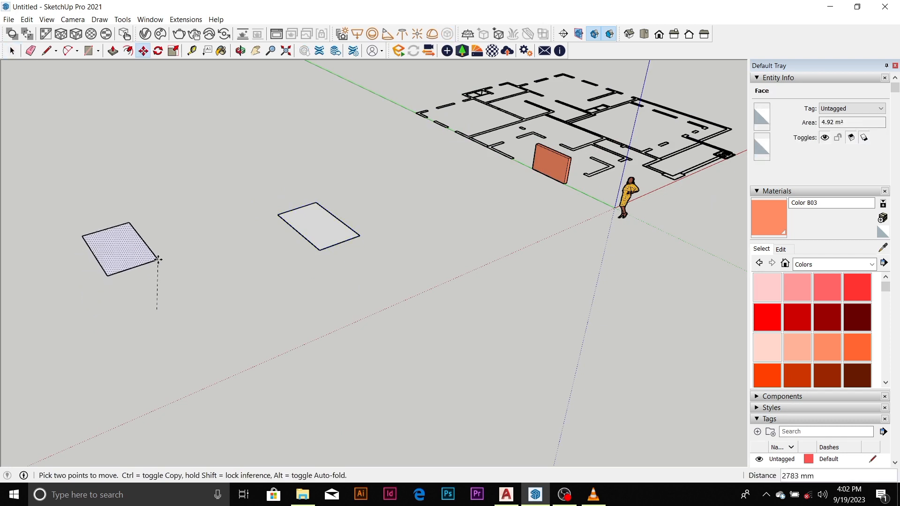
{"action": "key", "text": "Escape"}
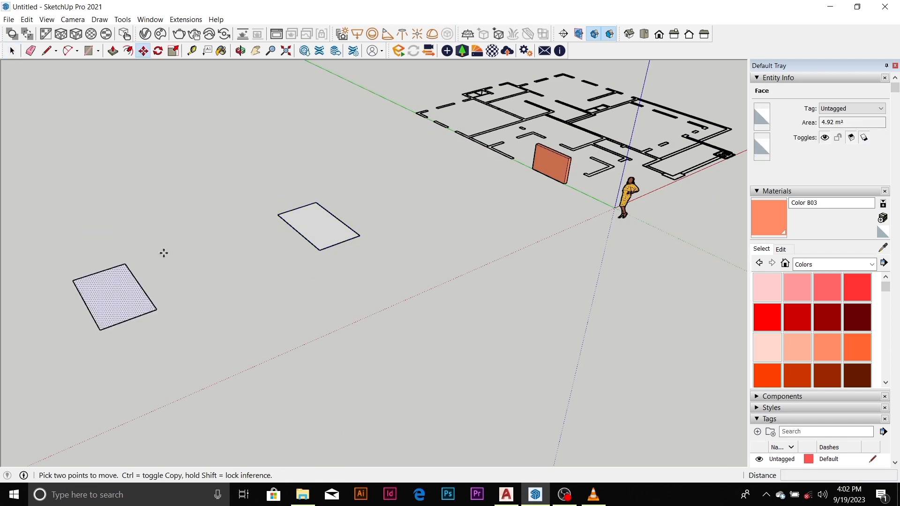
{"action": "scroll", "coordinate": [368, 253], "scroll_direction": "down", "scroll_amount": 4}
{"action": "key", "text": "space"}
Select the grouped rectangle and the ungrouped face in turn to compare how each one is selected.
{"action": "scroll", "coordinate": [241, 271], "scroll_direction": "up", "scroll_amount": 3}
{"action": "scroll", "coordinate": [241, 271], "scroll_direction": "up", "scroll_amount": 1}
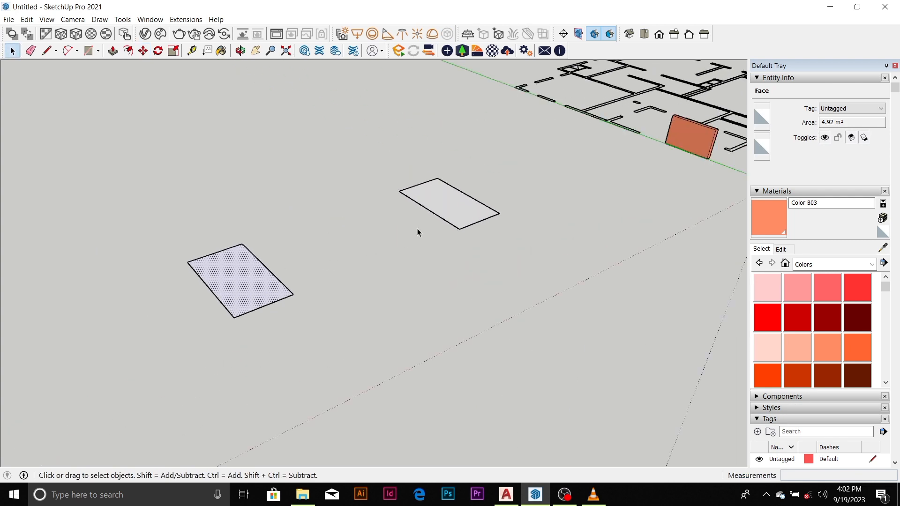
{"action": "left_click", "coordinate": [457, 207]}
{"action": "scroll", "coordinate": [226, 281], "scroll_direction": "down", "scroll_amount": 1}
{"action": "left_click", "coordinate": [227, 281]}
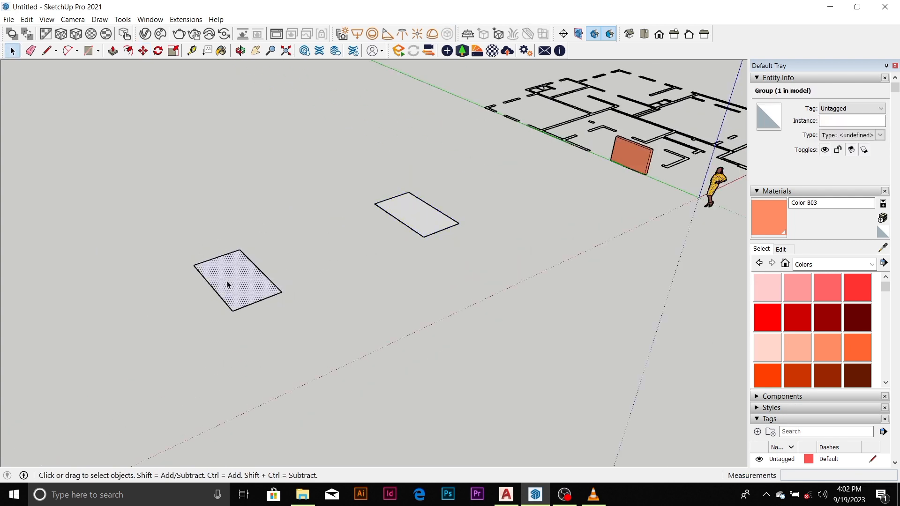
Select the ungrouped rectangle's face and edges and make them a component named Component#1, replacing the selection with the component.
{"action": "left_click_drag", "start_coordinate": [167, 235], "coordinate": [300, 320]}
{"action": "left_click_drag", "start_coordinate": [157, 207], "coordinate": [318, 323]}
{"action": "right_click", "coordinate": [237, 280]}
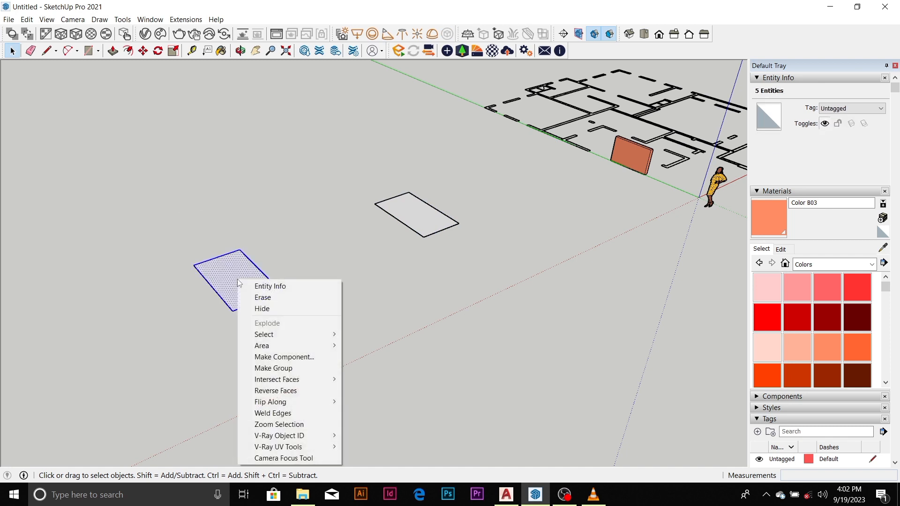
{"action": "left_click", "coordinate": [295, 359]}
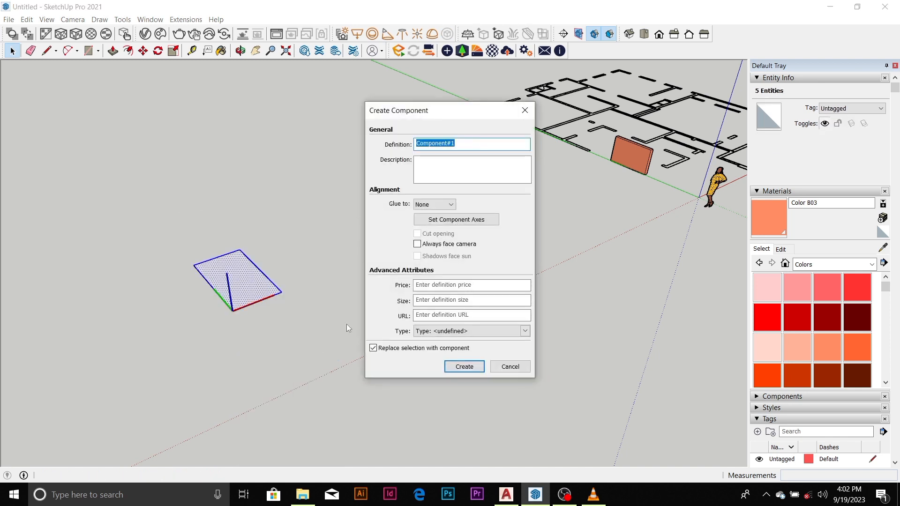
{"action": "left_click", "coordinate": [463, 145]}
{"action": "left_click_drag", "start_coordinate": [454, 141], "coordinate": [415, 149]}
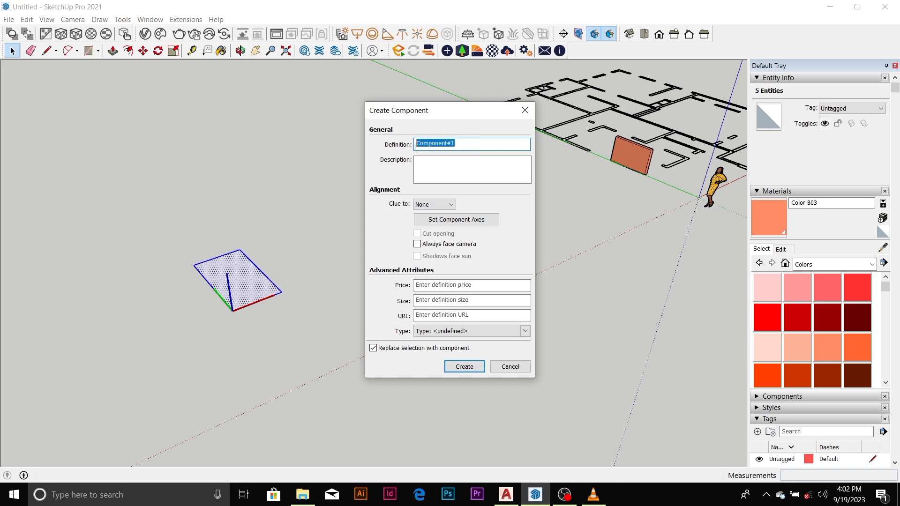
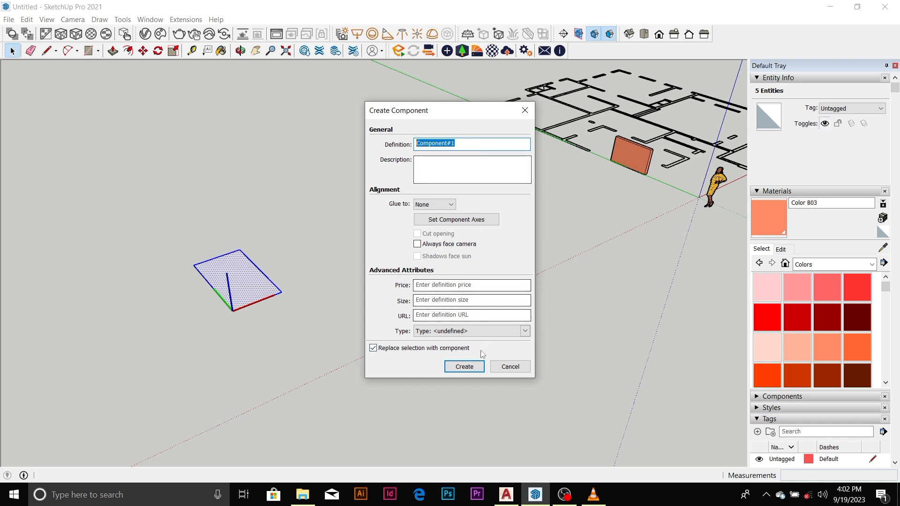
{"action": "left_click", "coordinate": [462, 366]}
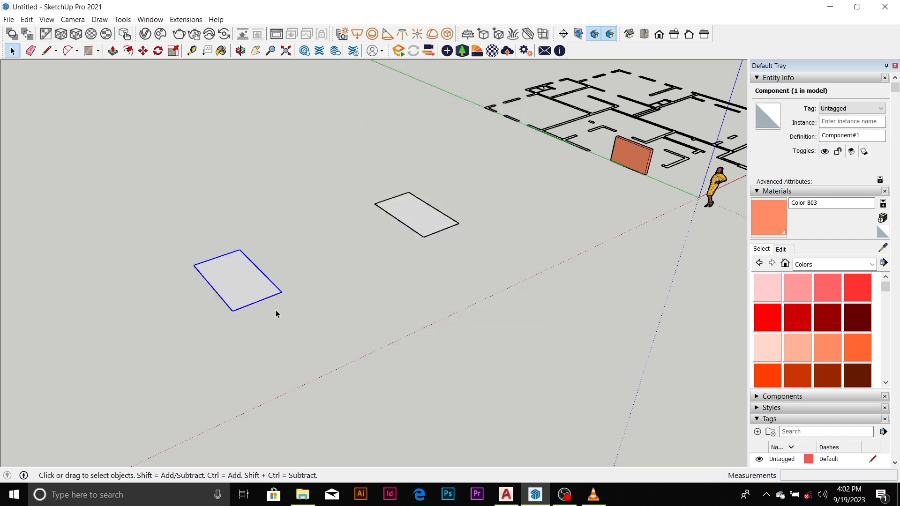
Move the grouped rectangle farther away from the component rectangle along the green axis.
{"action": "scroll", "coordinate": [231, 285], "scroll_direction": "up", "scroll_amount": 5}
{"action": "scroll", "coordinate": [260, 279], "scroll_direction": "down", "scroll_amount": 2}
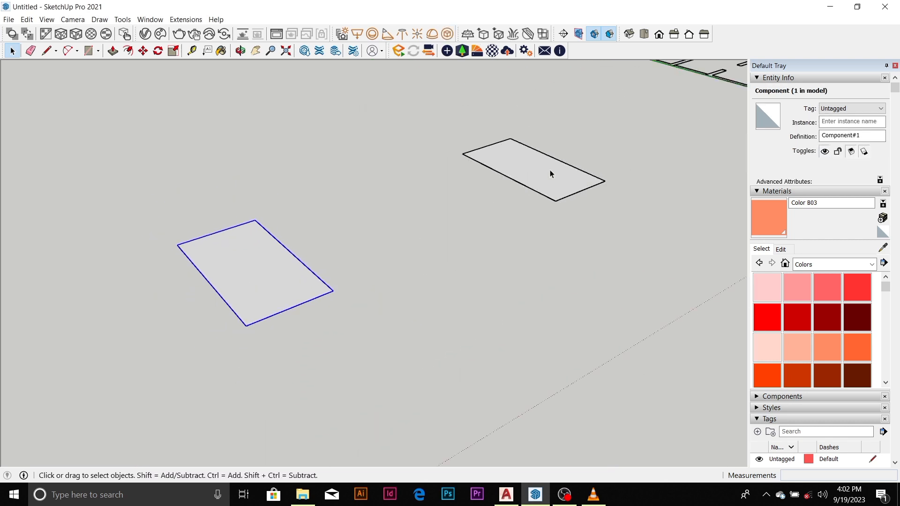
{"action": "left_click", "coordinate": [274, 284]}
{"action": "scroll", "coordinate": [275, 284], "scroll_direction": "down", "scroll_amount": 5}
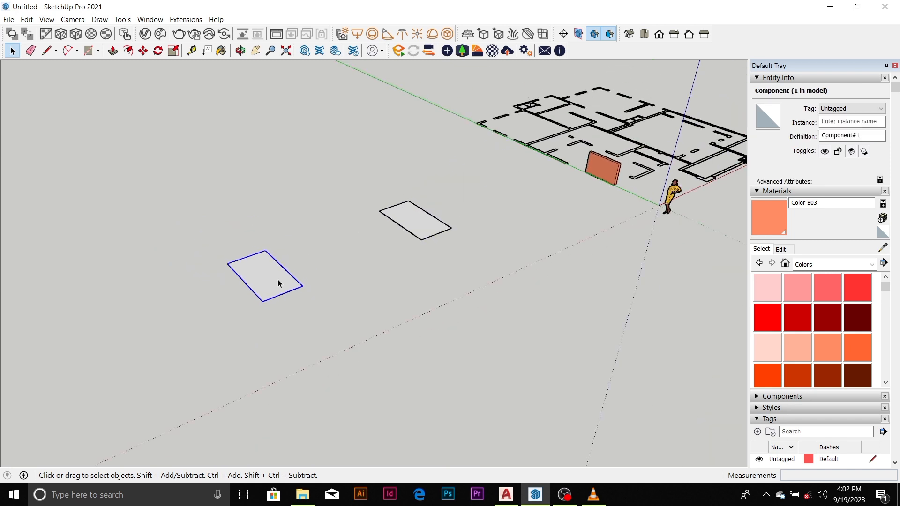
{"action": "scroll", "coordinate": [277, 280], "scroll_direction": "up", "scroll_amount": 3}
{"action": "scroll", "coordinate": [285, 280], "scroll_direction": "down", "scroll_amount": 4}
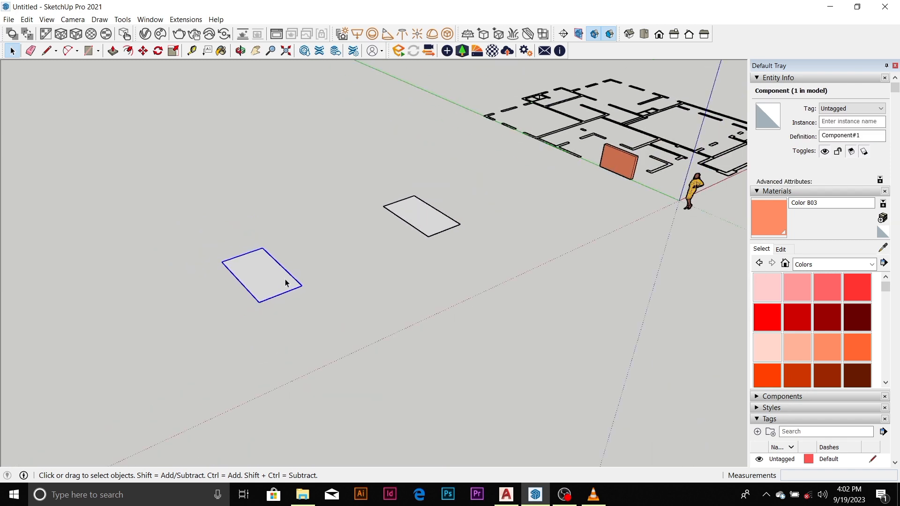
{"action": "left_click", "coordinate": [399, 233]}
{"action": "key", "text": "m"}
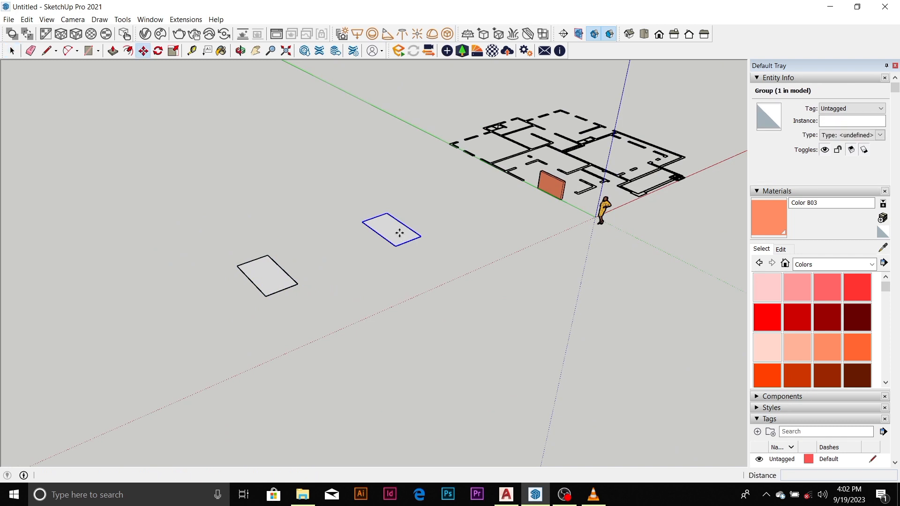
{"action": "left_click", "coordinate": [400, 233]}
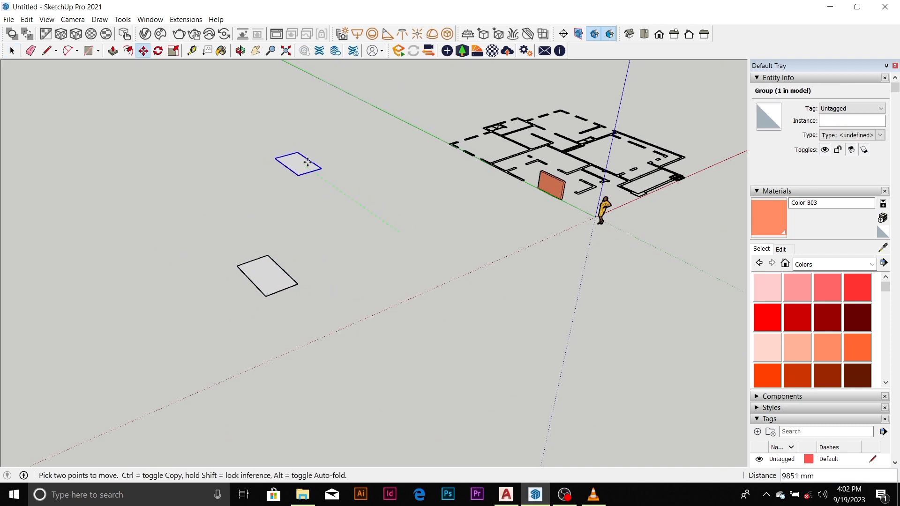
{"action": "left_click", "coordinate": [323, 175]}
Open the grouped rectangle, Push/Pull its face up about 545 mm, and close the group.
{"action": "scroll", "coordinate": [319, 178], "scroll_direction": "up", "scroll_amount": 4}
{"action": "key", "text": "space"}
{"action": "double_click", "coordinate": [323, 185]}
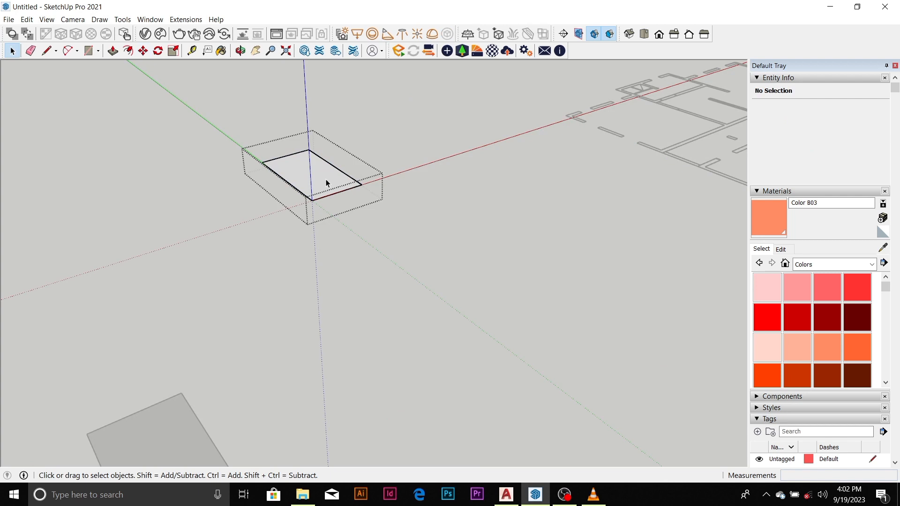
{"action": "left_click", "coordinate": [327, 183]}
{"action": "key", "text": "p"}
{"action": "left_click_drag", "start_coordinate": [327, 182], "coordinate": [328, 166]}
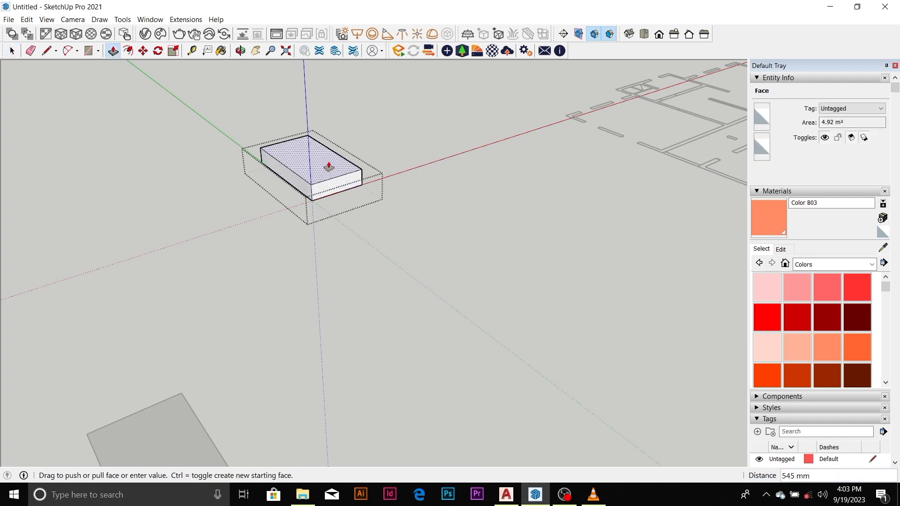
{"action": "key", "text": "Escape"}
{"action": "scroll", "coordinate": [342, 156], "scroll_direction": "down", "scroll_amount": 5}
{"action": "key", "text": "space"}
{"action": "left_click", "coordinate": [343, 224]}
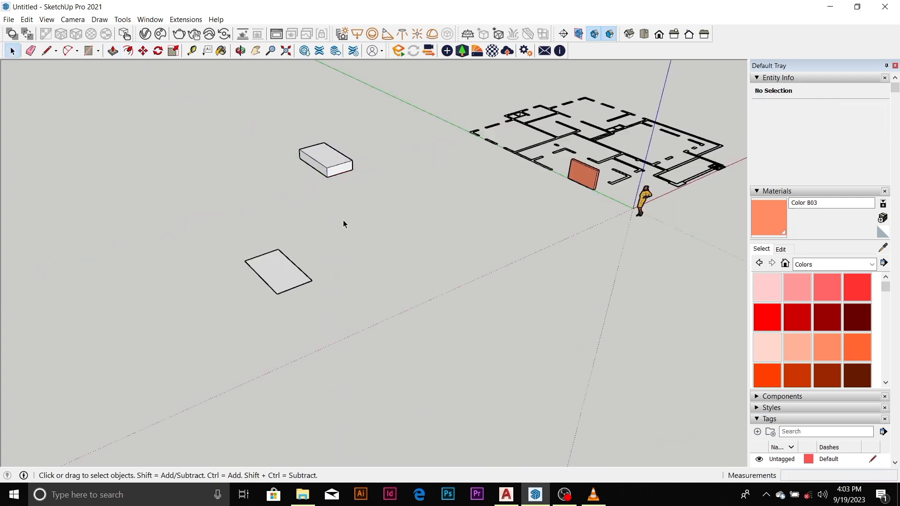
Open the component rectangle, Push/Pull its face up about 448 mm, and close the component.
{"action": "double_click", "coordinate": [281, 271]}
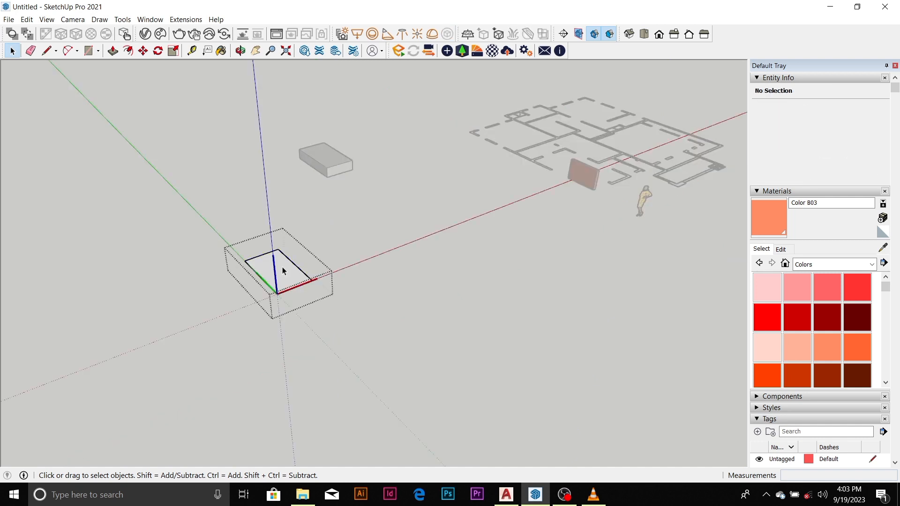
{"action": "key", "text": "p"}
{"action": "left_click_drag", "start_coordinate": [282, 271], "coordinate": [284, 261]}
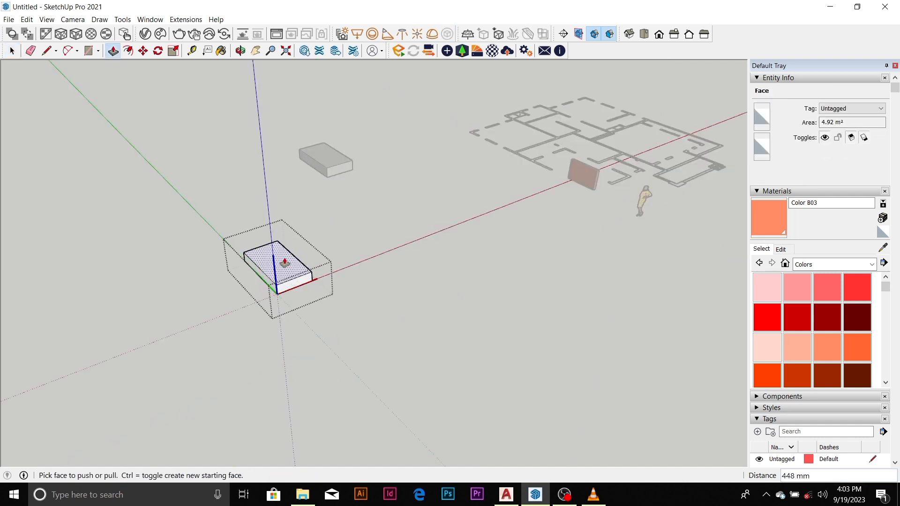
{"action": "key", "text": "space"}
{"action": "left_click", "coordinate": [341, 244]}
{"action": "left_click", "coordinate": [279, 280]}
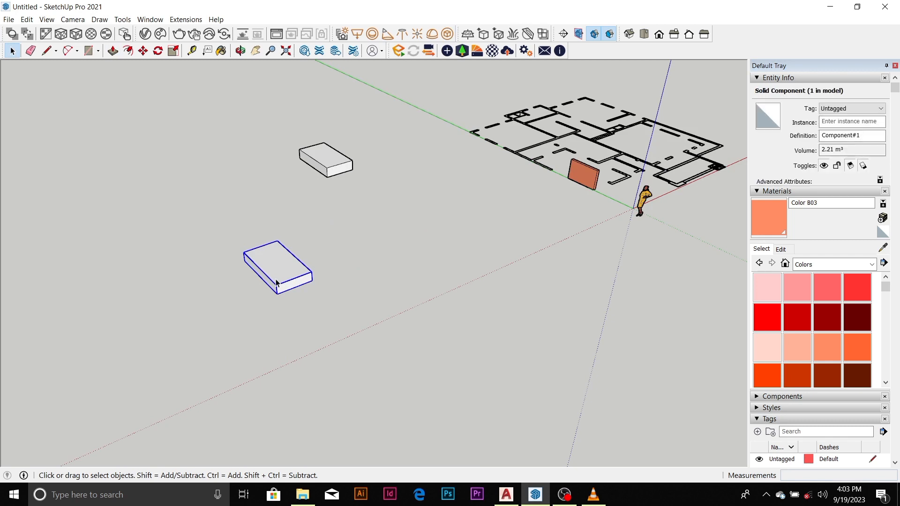
{"action": "key", "text": "m"}
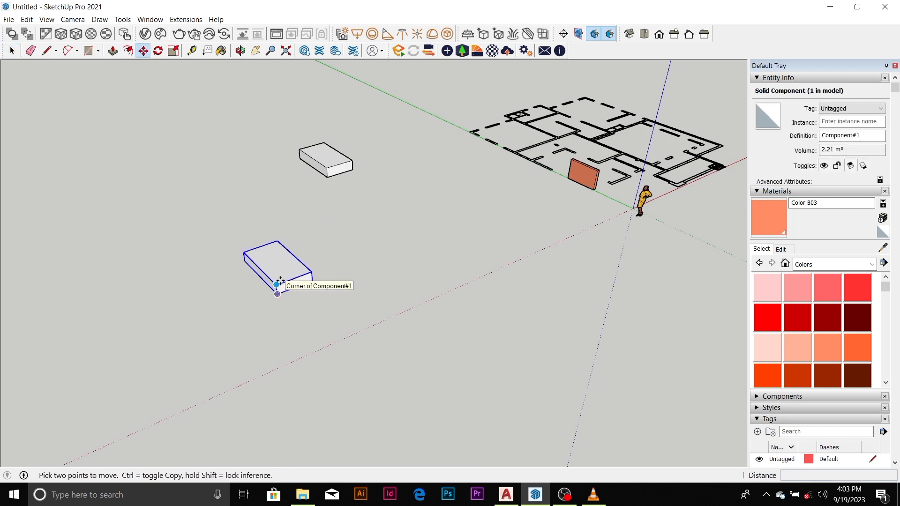
{"action": "key", "text": "Escape"}
{"action": "key", "text": "space"}
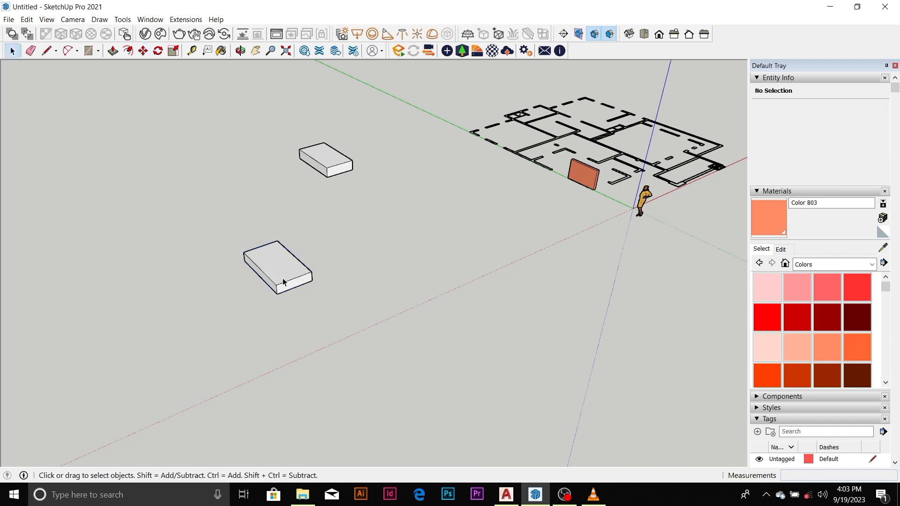
{"action": "left_click", "coordinate": [283, 281]}
{"action": "key", "text": "m"}
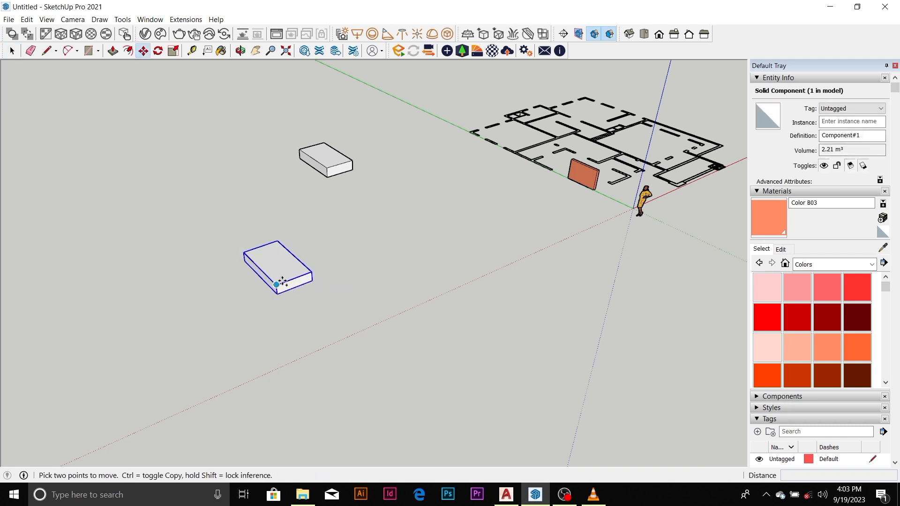
{"action": "left_click", "coordinate": [276, 284]}
{"action": "key", "text": "ctrl"}
{"action": "key", "text": "Escape"}
{"action": "scroll", "coordinate": [277, 284], "scroll_direction": "up", "scroll_amount": 2}
{"action": "scroll", "coordinate": [277, 284], "scroll_direction": "up", "scroll_amount": 1}
{"action": "key", "text": "space"}
{"action": "double_click", "coordinate": [281, 278]}
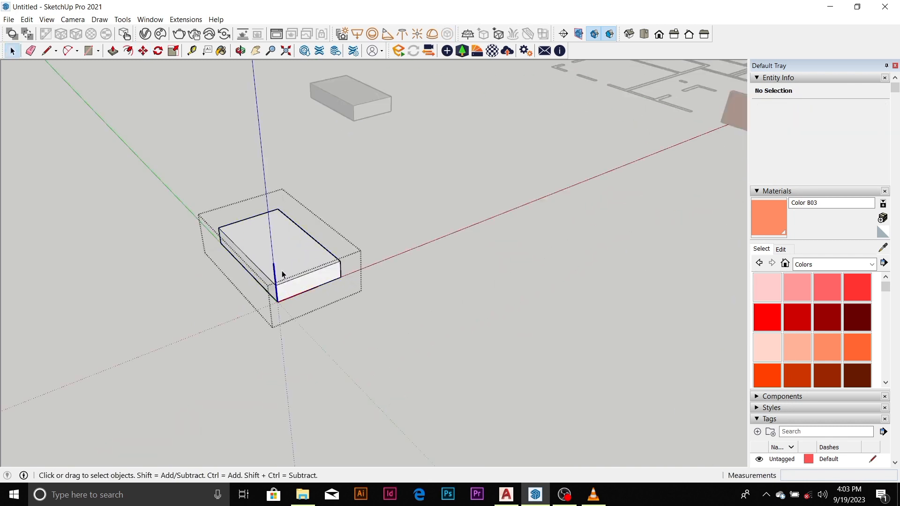
{"action": "key", "text": "l"}
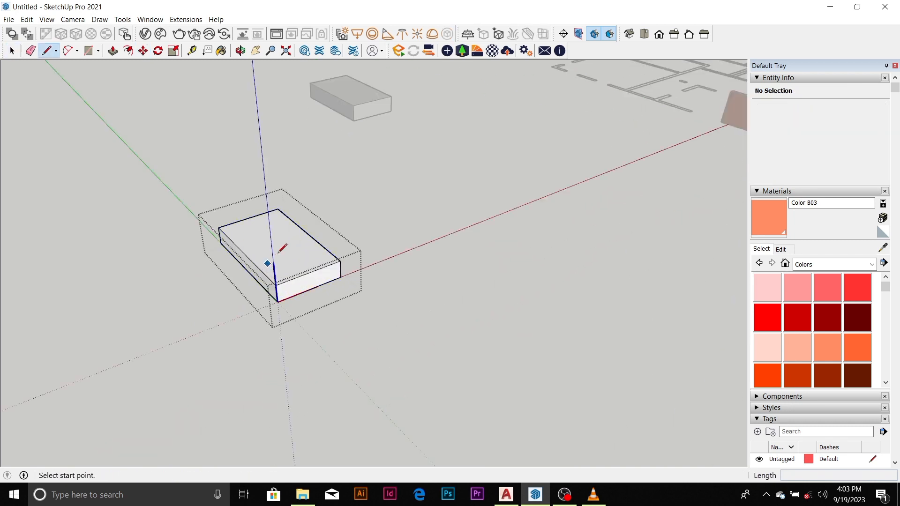
{"action": "middle_click_drag", "start_coordinate": [282, 250], "coordinate": [312, 240]}
{"action": "key", "text": "space"}
{"action": "left_click", "coordinate": [365, 230]}
{"action": "scroll", "coordinate": [304, 261], "scroll_direction": "down", "scroll_amount": 1}
{"action": "left_click", "coordinate": [291, 261]}
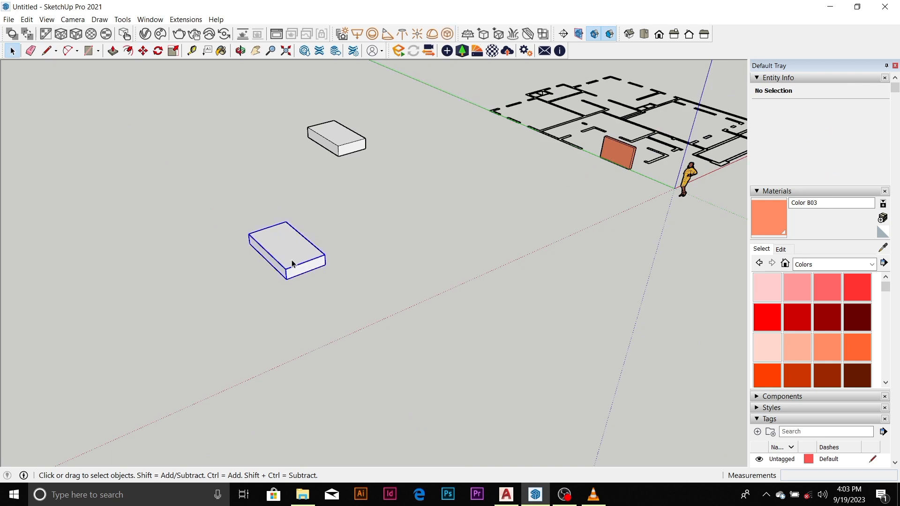
{"action": "scroll", "coordinate": [284, 264], "scroll_direction": "up", "scroll_amount": 2}
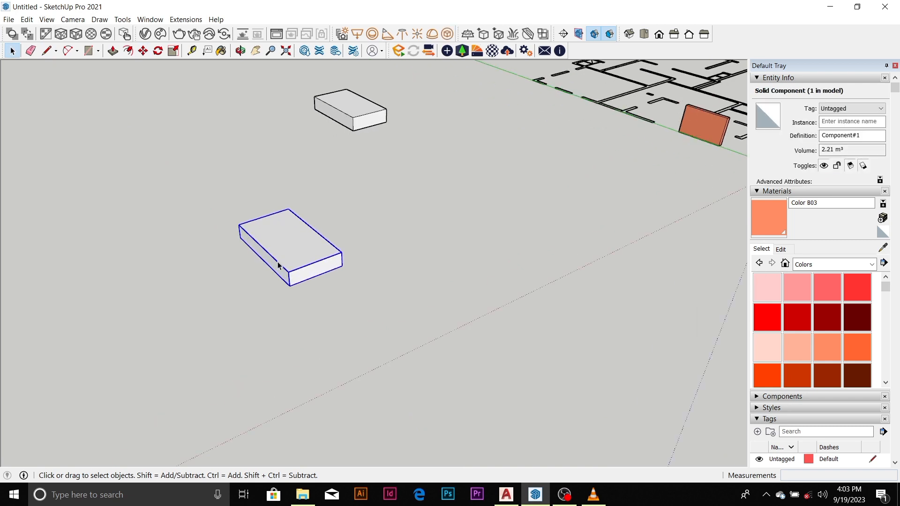
{"action": "key", "text": "m"}
{"action": "left_click", "coordinate": [289, 272]}
{"action": "key", "text": "ctrl"}
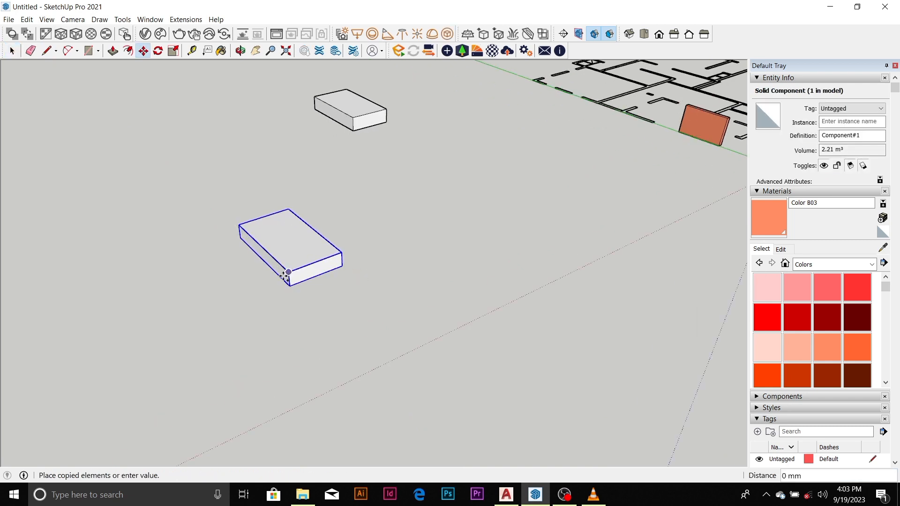
{"action": "key", "text": "Escape"}
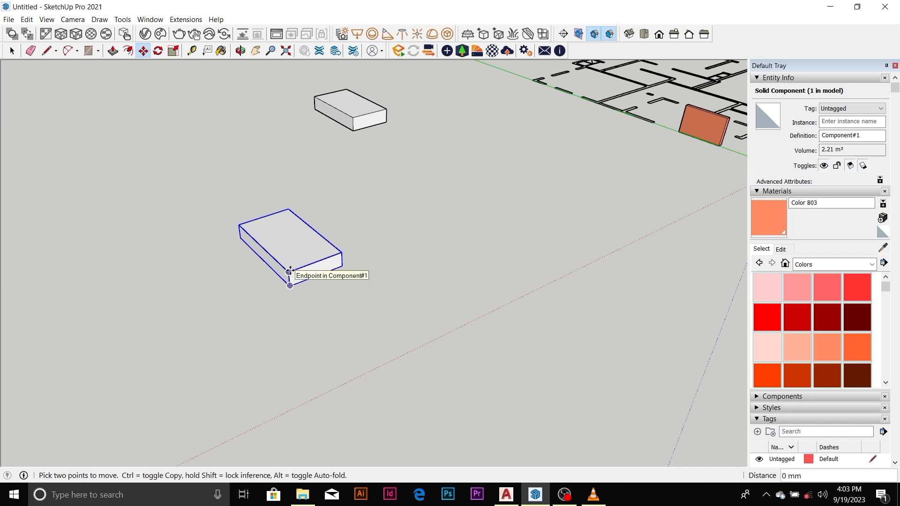
{"action": "key", "text": "space"}
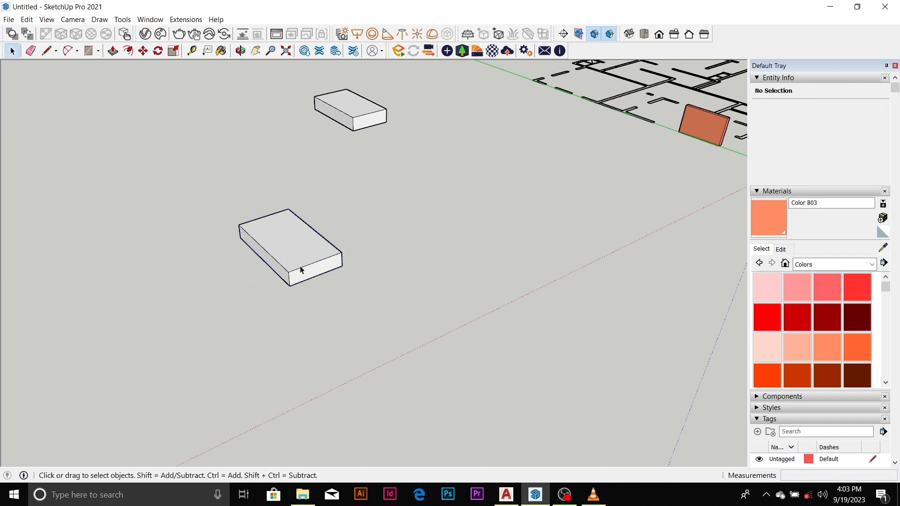
Copy the component block from its front top corner to an empty spot beside it along the red axis.
{"action": "left_click", "coordinate": [296, 268]}
{"action": "key", "text": "m"}
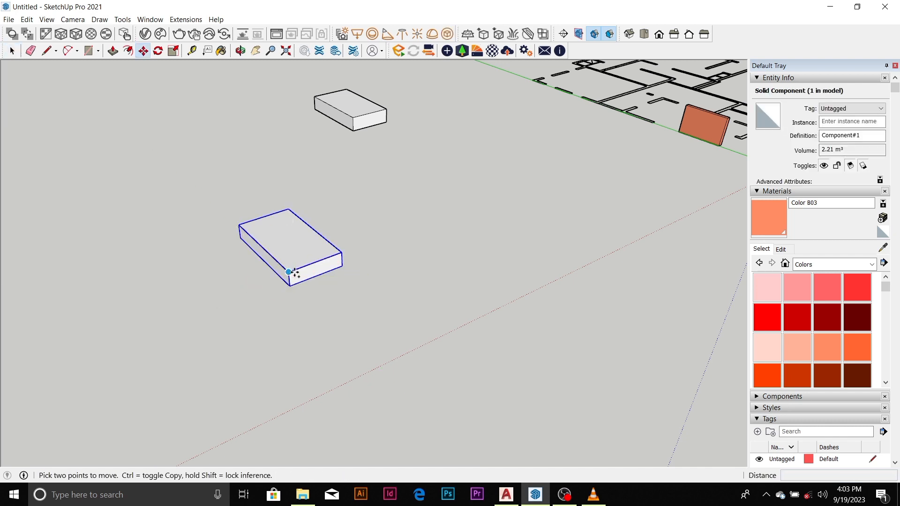
{"action": "left_click", "coordinate": [294, 272]}
{"action": "key", "text": "ctrl"}
{"action": "left_click", "coordinate": [149, 323]}
{"action": "key", "text": "space"}
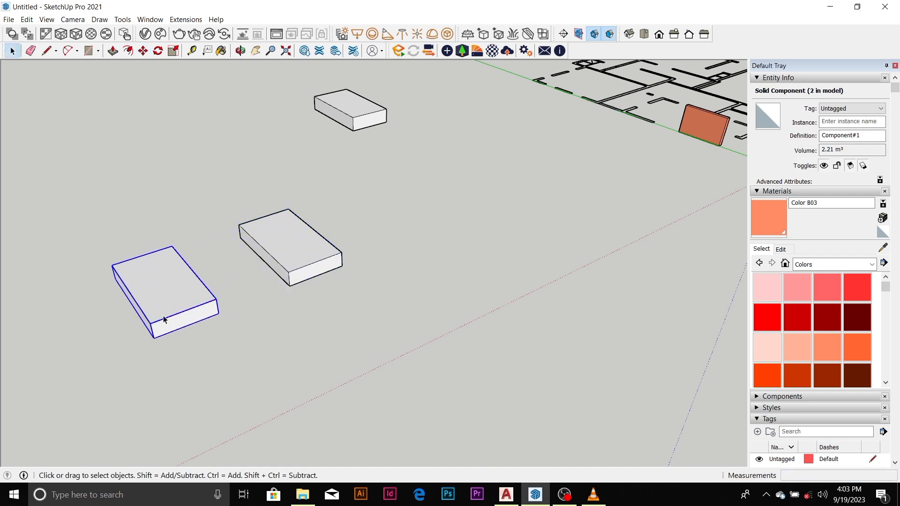
Open the original component block and draw a line about 1651 mm long across its top face between the two long edges.
{"action": "scroll", "coordinate": [273, 263], "scroll_direction": "down", "scroll_amount": 2}
{"action": "scroll", "coordinate": [219, 274], "scroll_direction": "up", "scroll_amount": 2}
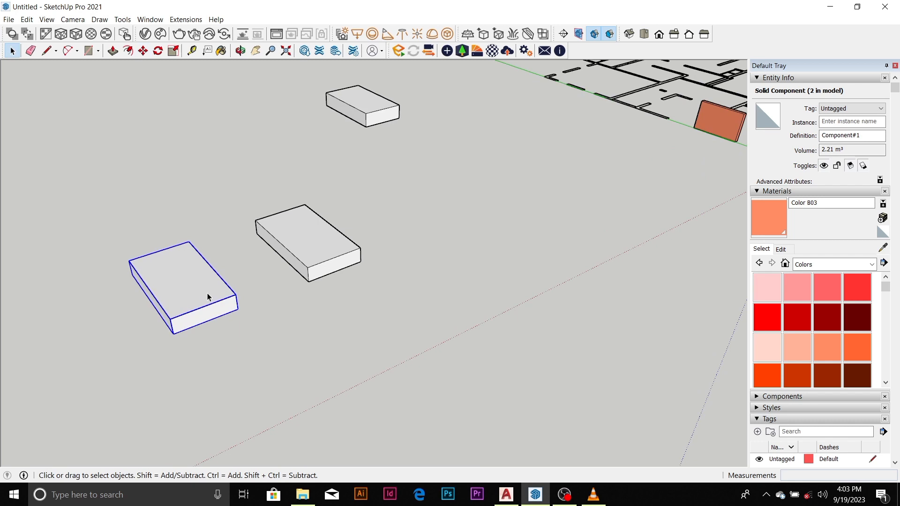
{"action": "scroll", "coordinate": [183, 277], "scroll_direction": "up", "scroll_amount": 2}
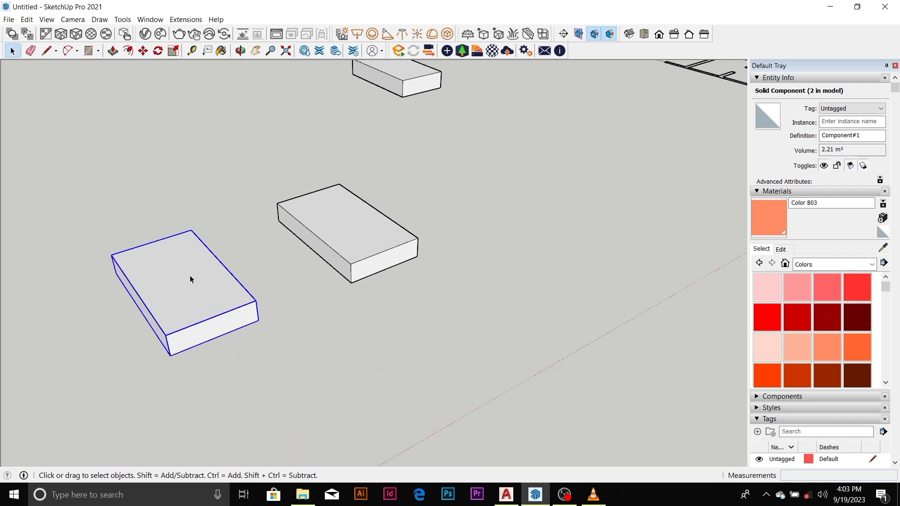
{"action": "scroll", "coordinate": [315, 244], "scroll_direction": "down", "scroll_amount": 2}
{"action": "double_click", "coordinate": [345, 242]}
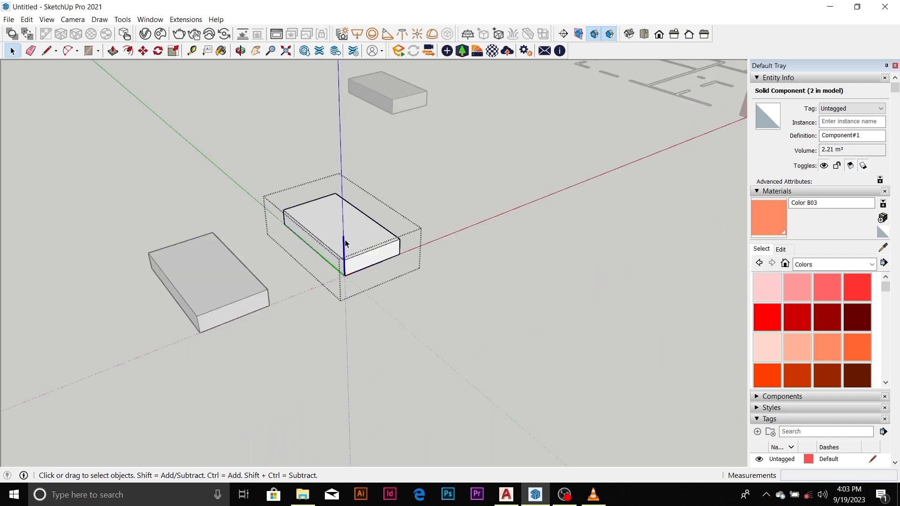
{"action": "key", "text": "l"}
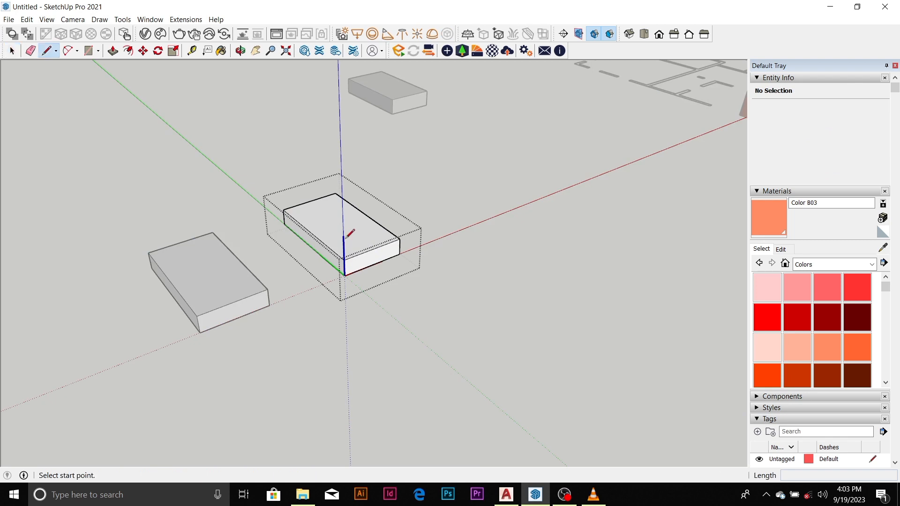
{"action": "left_click", "coordinate": [320, 240]}
{"action": "left_click", "coordinate": [374, 220]}
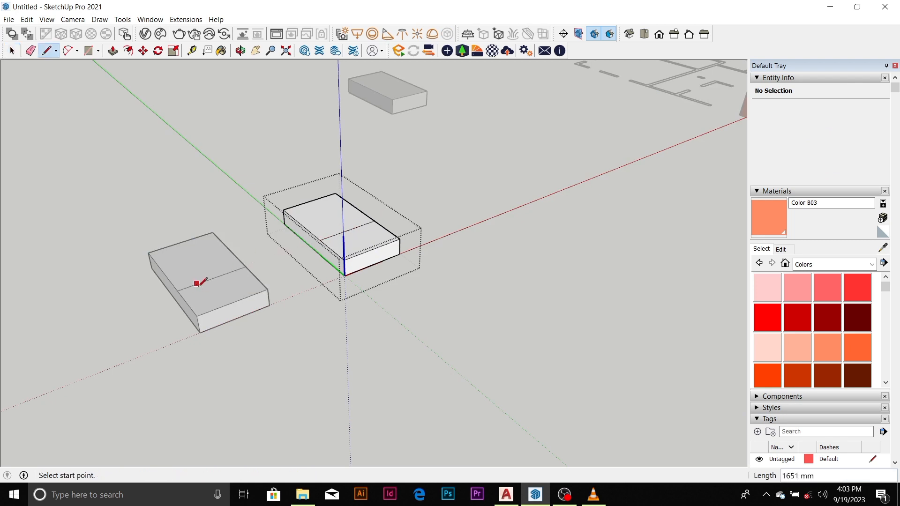
{"action": "key", "text": "space"}
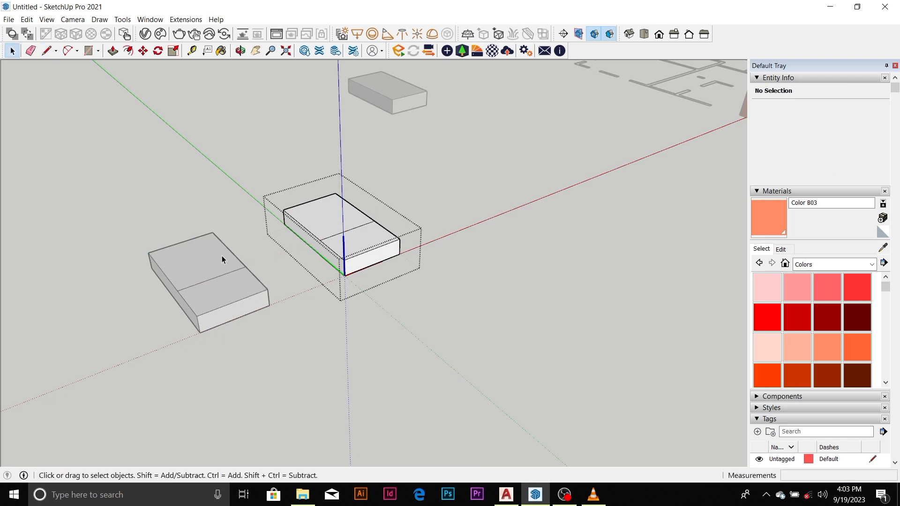
Close the component and copy the plain group block to an empty spot beside it along the red axis.
{"action": "middle_click_drag", "start_coordinate": [237, 232], "coordinate": [328, 165]}
{"action": "scroll", "coordinate": [329, 165], "scroll_direction": "up", "scroll_amount": 6}
{"action": "double_click", "coordinate": [339, 208]}
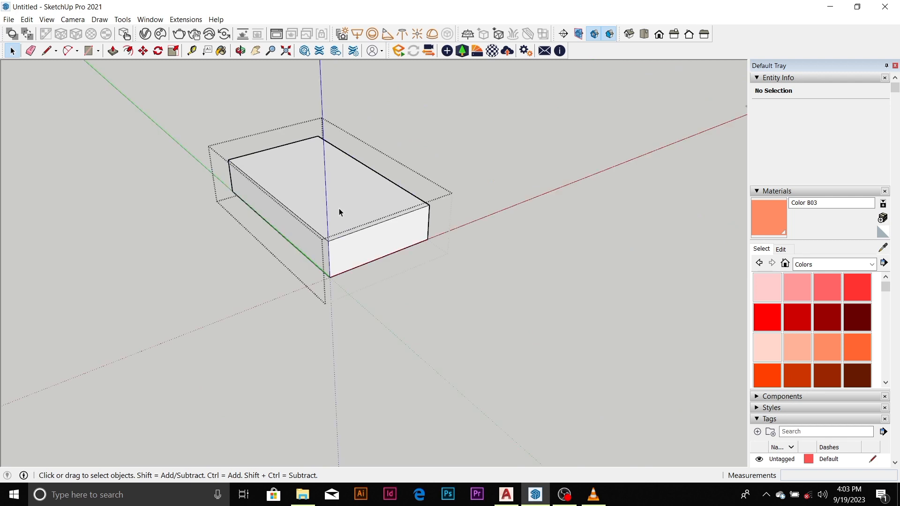
{"action": "scroll", "coordinate": [345, 209], "scroll_direction": "down", "scroll_amount": 1}
{"action": "left_click", "coordinate": [485, 218]}
{"action": "left_click", "coordinate": [346, 227]}
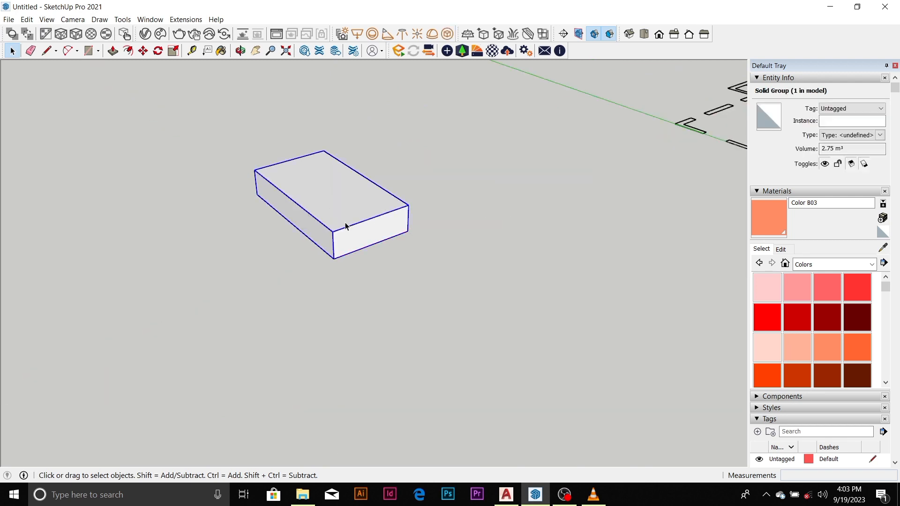
{"action": "key", "text": "m"}
{"action": "left_click", "coordinate": [353, 229]}
{"action": "key", "text": "ctrl"}
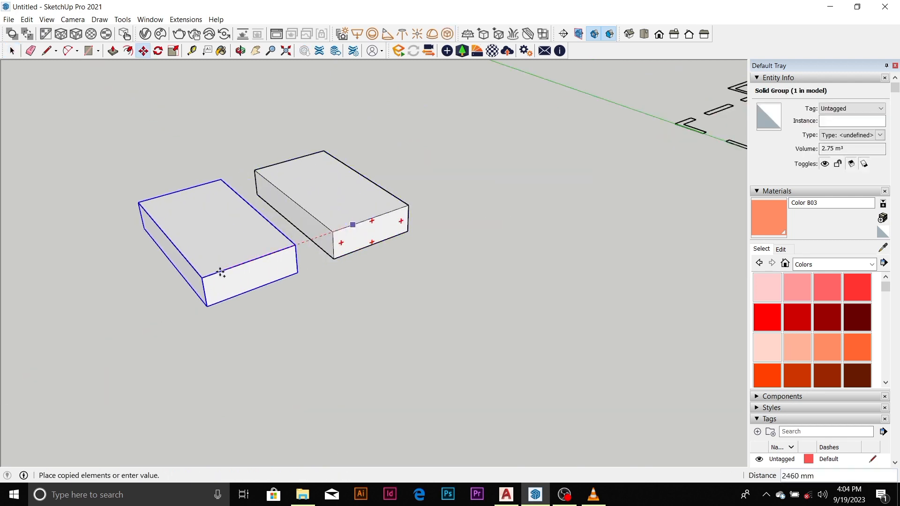
{"action": "left_click", "coordinate": [192, 284]}
{"action": "key", "text": "space"}
Open the original group block and draw a line across its top face between the two long edges.
{"action": "double_click", "coordinate": [353, 197]}
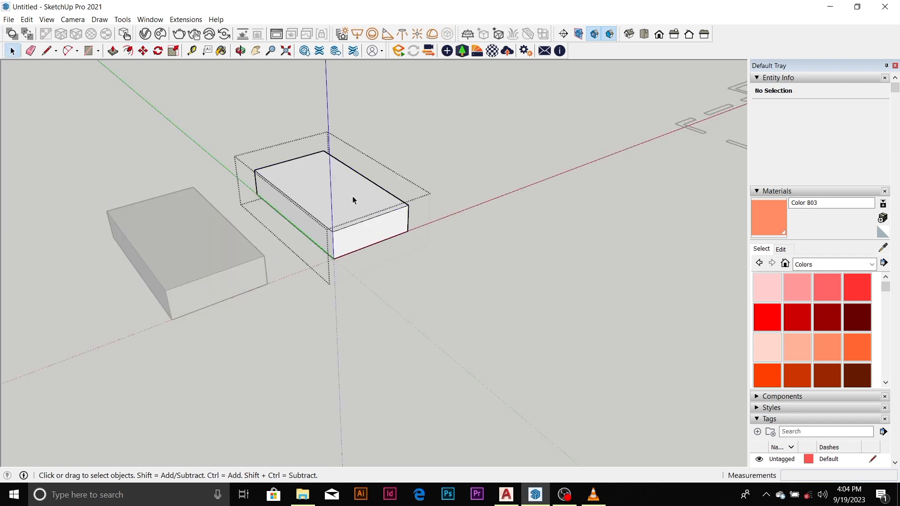
{"action": "key", "text": "l"}
{"action": "left_click", "coordinate": [301, 207]}
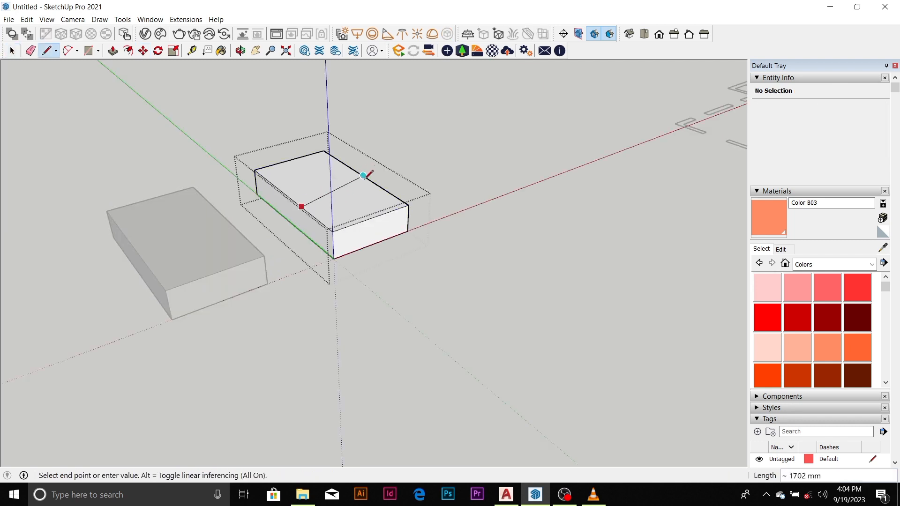
{"action": "left_click", "coordinate": [375, 183]}
{"action": "key", "text": "space"}
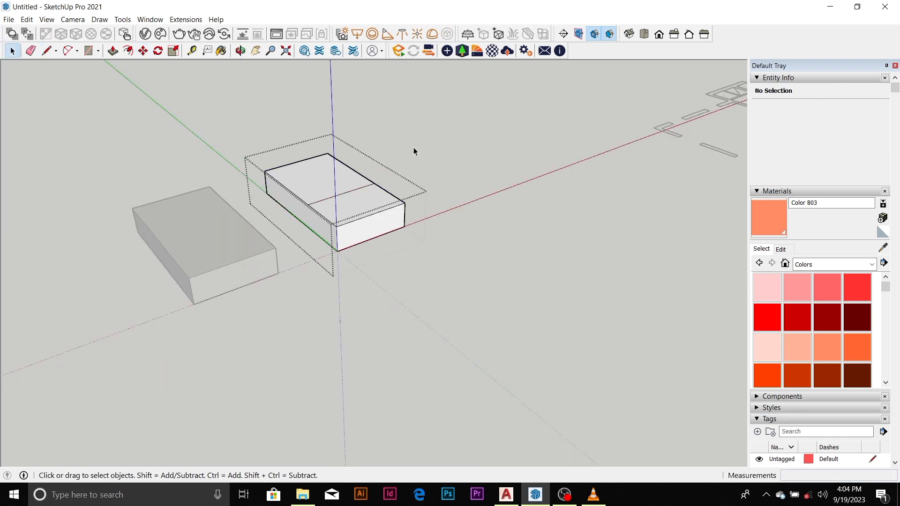
Leave the group and compare the top faces of the two group blocks with those of the two component blocks.
{"action": "scroll", "coordinate": [411, 149], "scroll_direction": "down", "scroll_amount": 8}
{"action": "scroll", "coordinate": [386, 165], "scroll_direction": "up", "scroll_amount": 2}
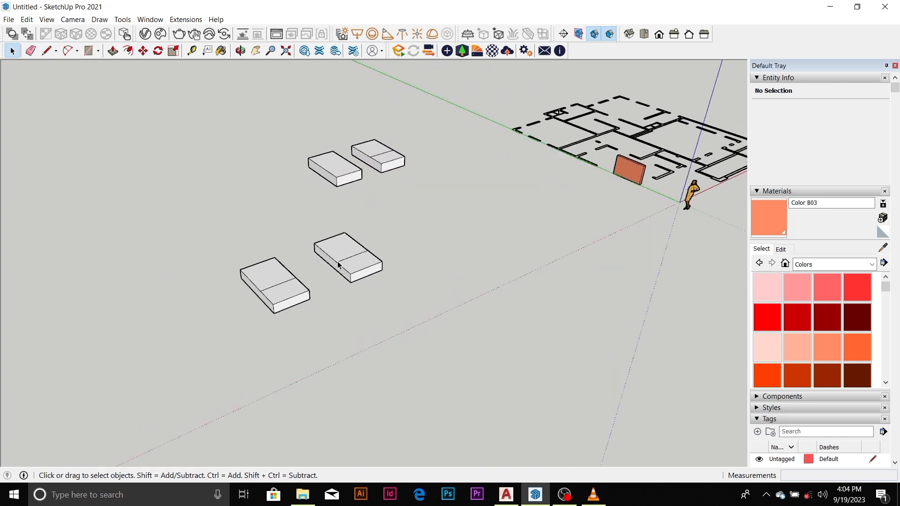
{"action": "scroll", "coordinate": [346, 251], "scroll_direction": "down", "scroll_amount": 4}
{"action": "scroll", "coordinate": [312, 274], "scroll_direction": "up", "scroll_amount": 5}
{"action": "scroll", "coordinate": [313, 265], "scroll_direction": "up", "scroll_amount": 1}
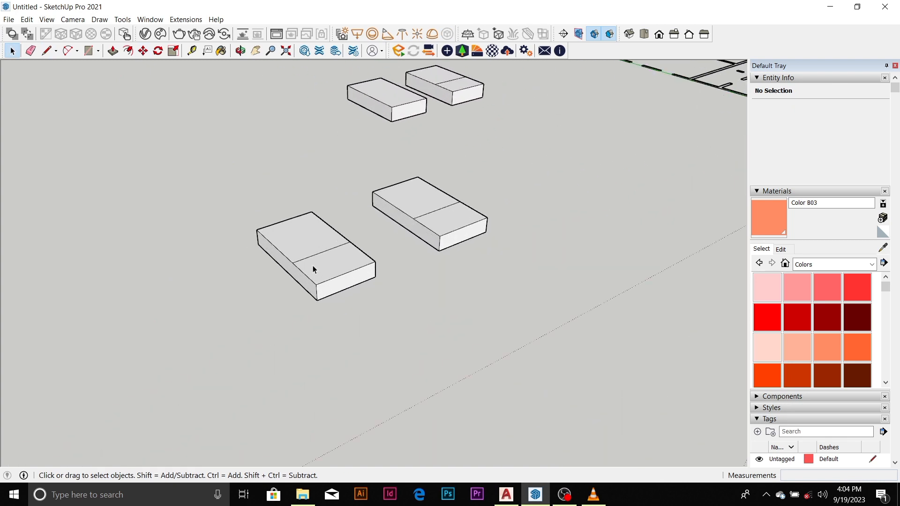
{"action": "scroll", "coordinate": [324, 255], "scroll_direction": "down", "scroll_amount": 2}
{"action": "scroll", "coordinate": [321, 256], "scroll_direction": "up", "scroll_amount": 3}
{"action": "scroll", "coordinate": [321, 262], "scroll_direction": "up", "scroll_amount": 1}
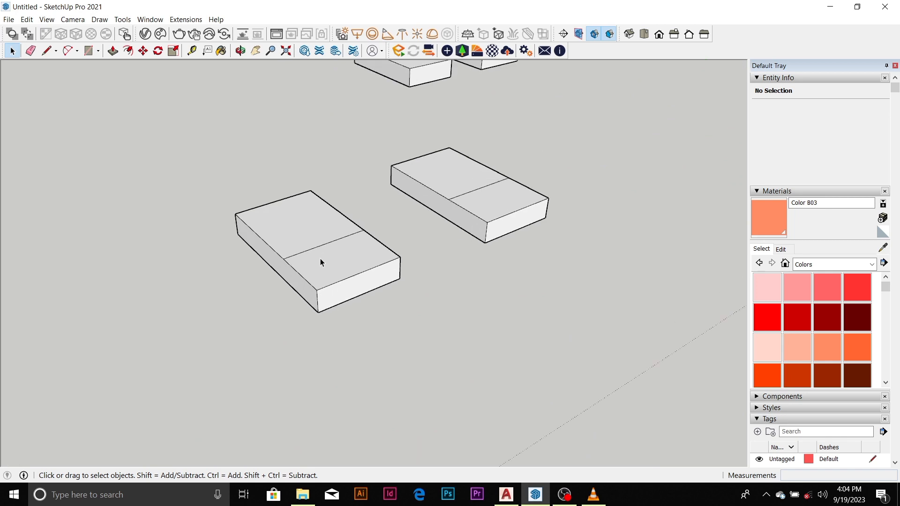
{"action": "scroll", "coordinate": [331, 249], "scroll_direction": "down", "scroll_amount": 4}
Copy the outer component block about 2838 mm along the red axis and array the copy x10.
{"action": "left_click", "coordinate": [356, 269]}
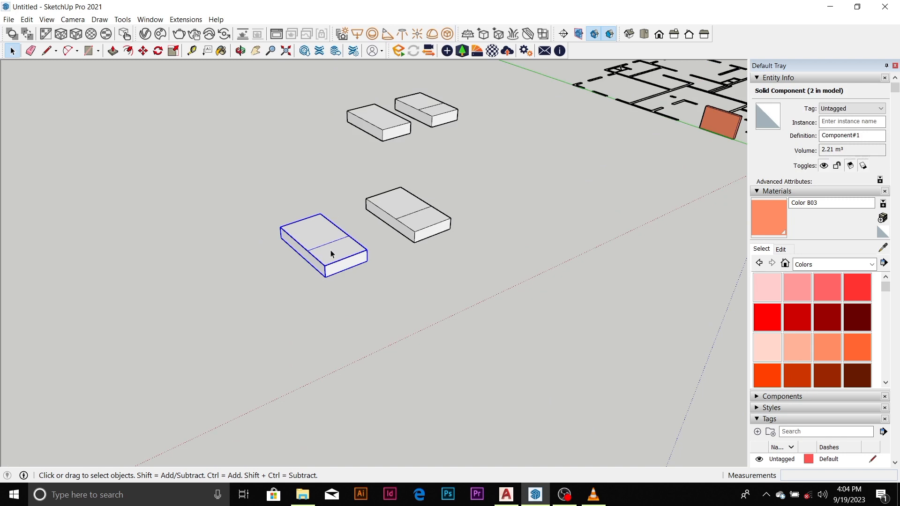
{"action": "scroll", "coordinate": [331, 249], "scroll_direction": "down", "scroll_amount": 4}
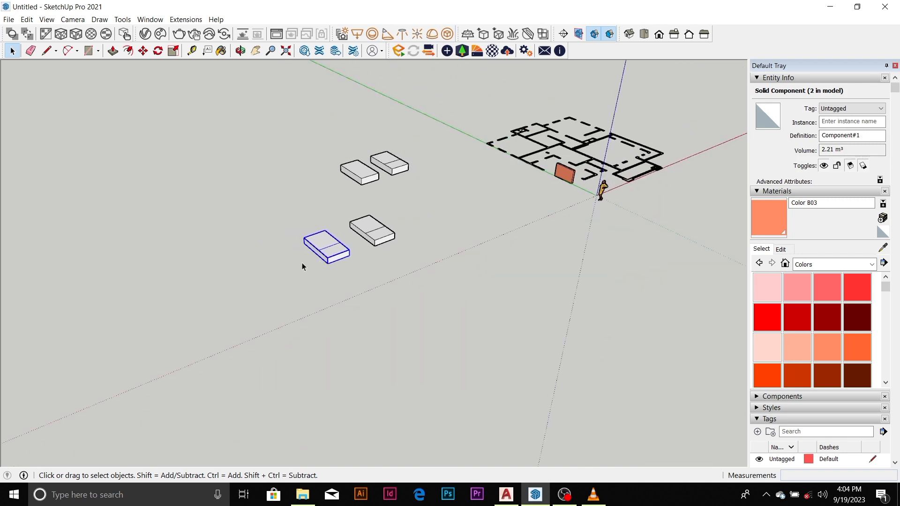
{"action": "scroll", "coordinate": [325, 258], "scroll_direction": "up", "scroll_amount": 4}
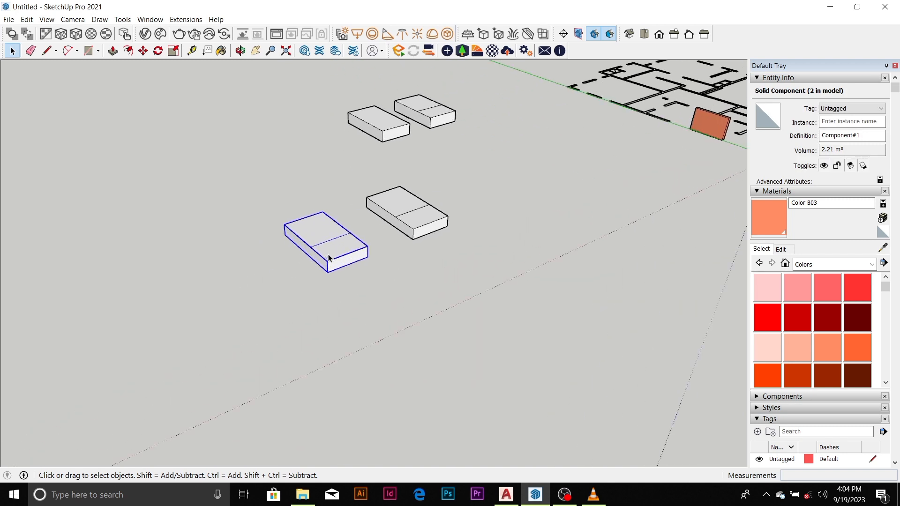
{"action": "key", "text": "m"}
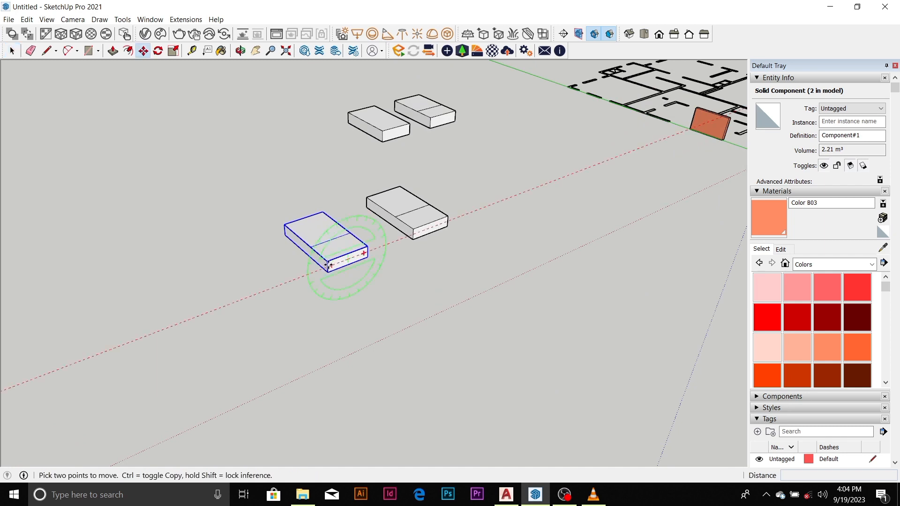
{"action": "key", "text": "ctrl"}
{"action": "left_click", "coordinate": [328, 261]}
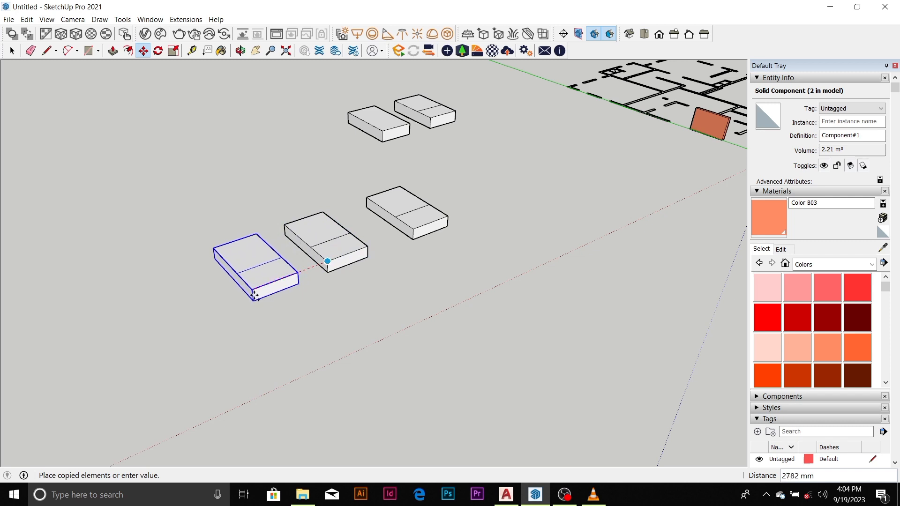
{"action": "left_click", "coordinate": [252, 295]}
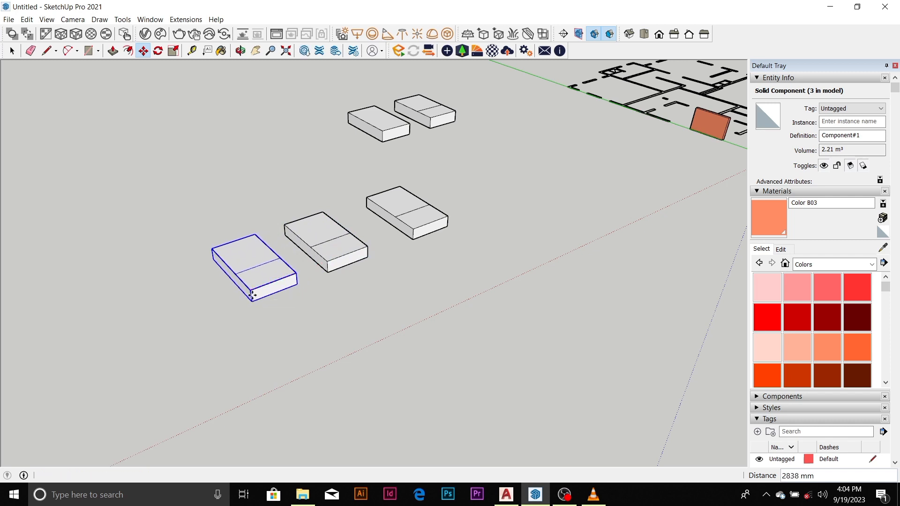
{"action": "type", "text": "x10"}
{"action": "key", "text": "Return"}
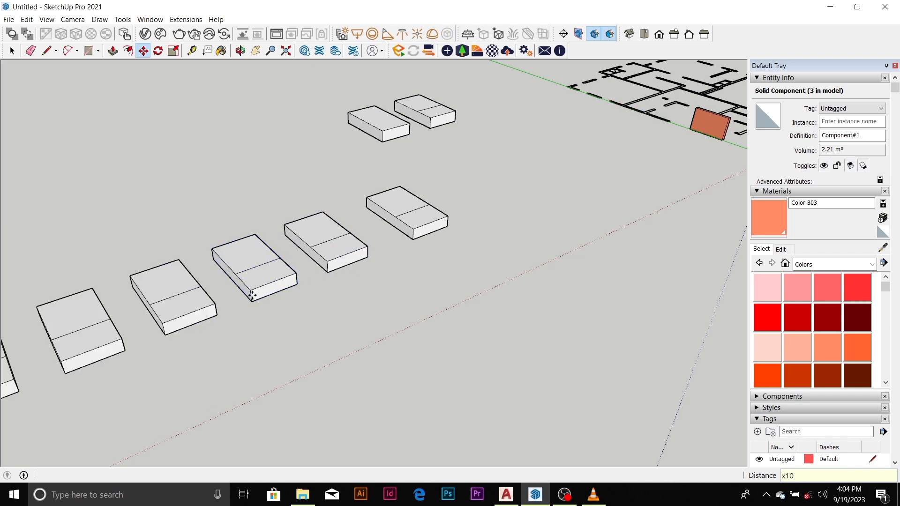
Copy the group block without the dividing line about 3301 mm along the red axis and array the copy x10.
{"action": "scroll", "coordinate": [389, 214], "scroll_direction": "down", "scroll_amount": 5}
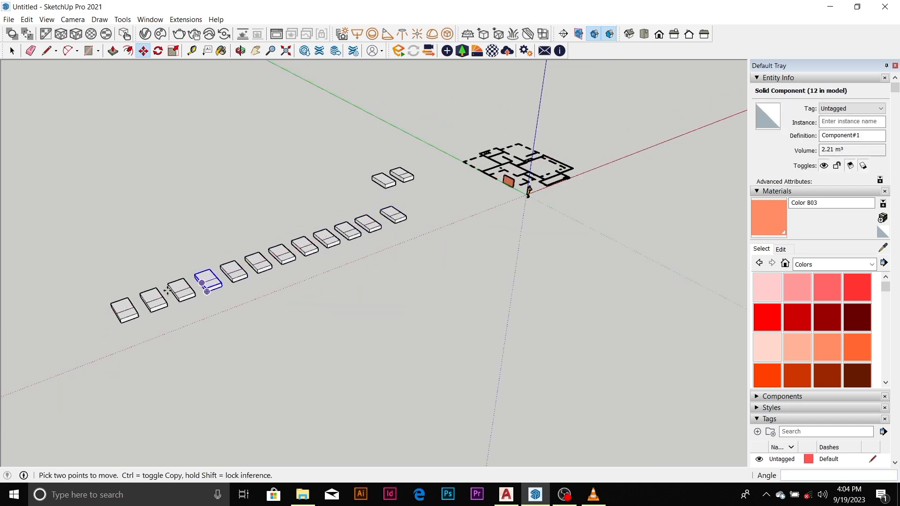
{"action": "scroll", "coordinate": [202, 288], "scroll_direction": "up", "scroll_amount": 6}
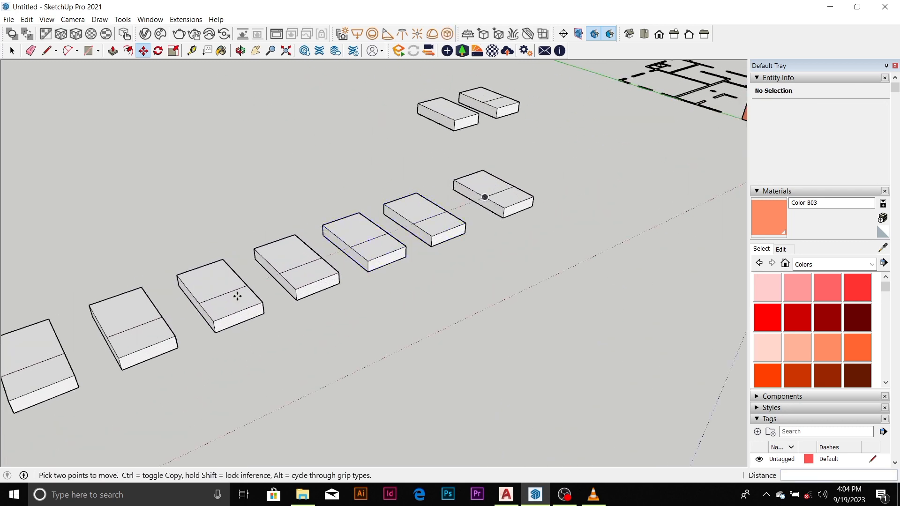
{"action": "scroll", "coordinate": [236, 295], "scroll_direction": "down", "scroll_amount": 4}
{"action": "scroll", "coordinate": [324, 206], "scroll_direction": "up", "scroll_amount": 4}
{"action": "scroll", "coordinate": [364, 181], "scroll_direction": "up", "scroll_amount": 2}
{"action": "key", "text": "space"}
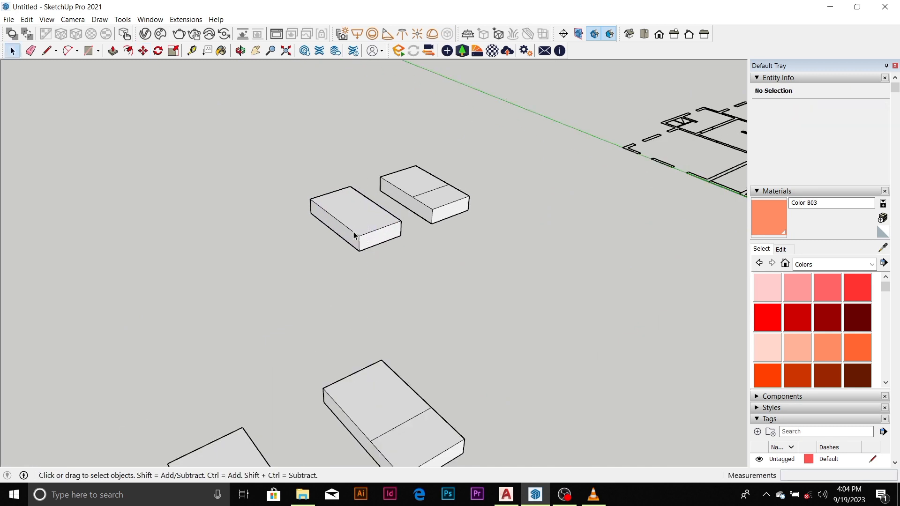
{"action": "left_click", "coordinate": [355, 234]}
{"action": "key", "text": "m"}
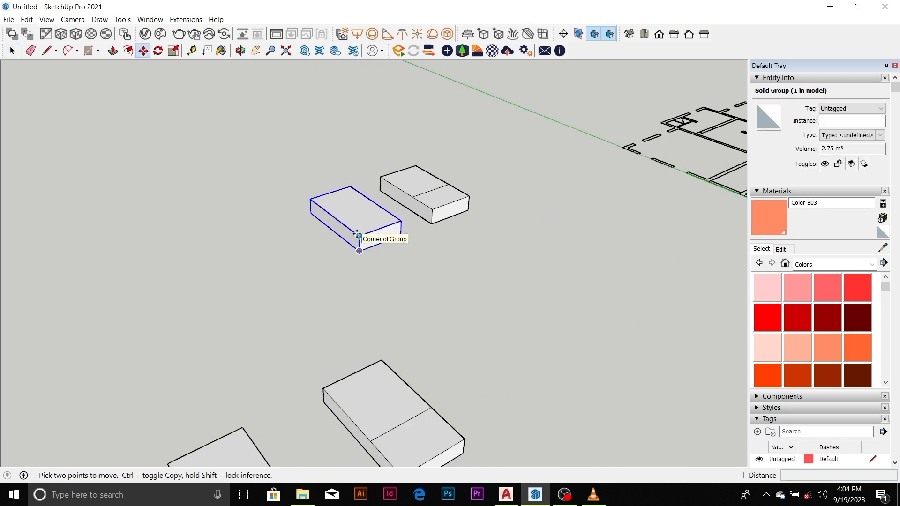
{"action": "left_click", "coordinate": [357, 235]}
{"action": "key", "text": "ctrl"}
{"action": "left_click", "coordinate": [262, 267]}
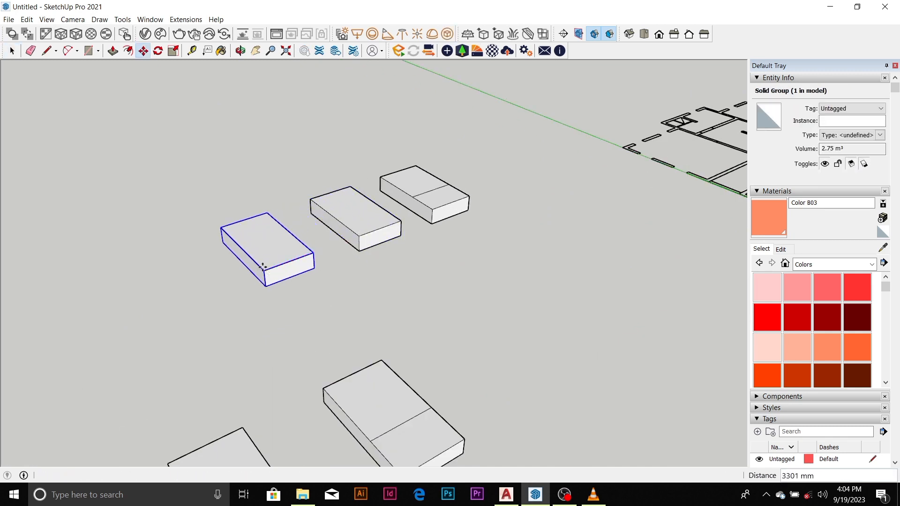
{"action": "type", "text": "x10"}
{"action": "key", "text": "Return"}
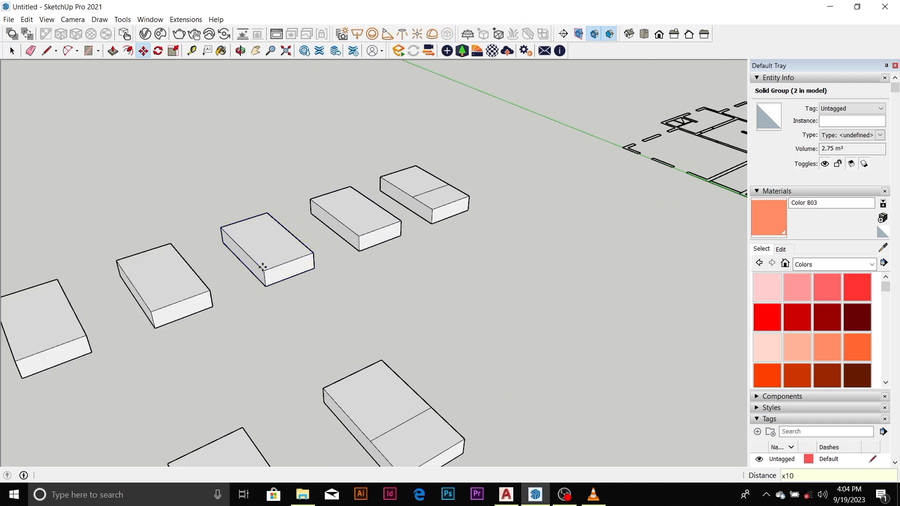
Examine the row of group copies and the row of component copies, comparing their top faces.
{"action": "scroll", "coordinate": [416, 187], "scroll_direction": "down", "scroll_amount": 6}
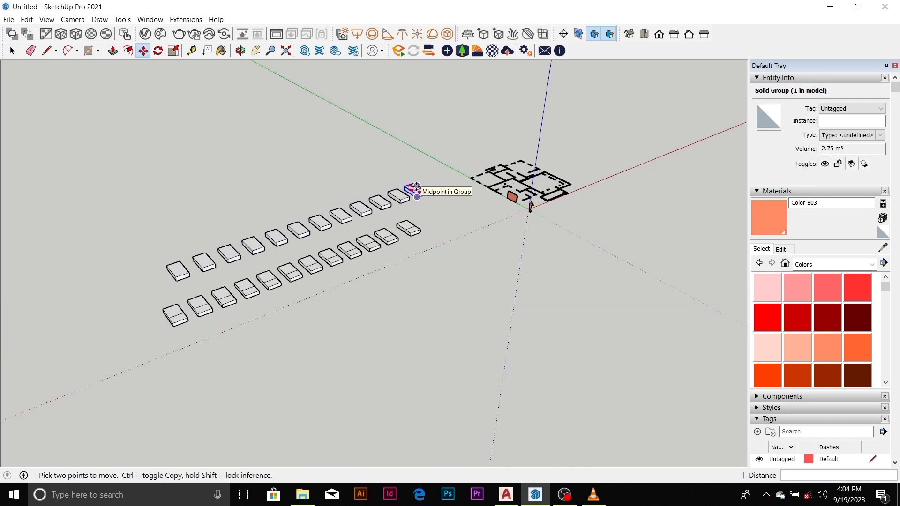
{"action": "scroll", "coordinate": [408, 190], "scroll_direction": "up", "scroll_amount": 6}
{"action": "scroll", "coordinate": [381, 189], "scroll_direction": "down", "scroll_amount": 5}
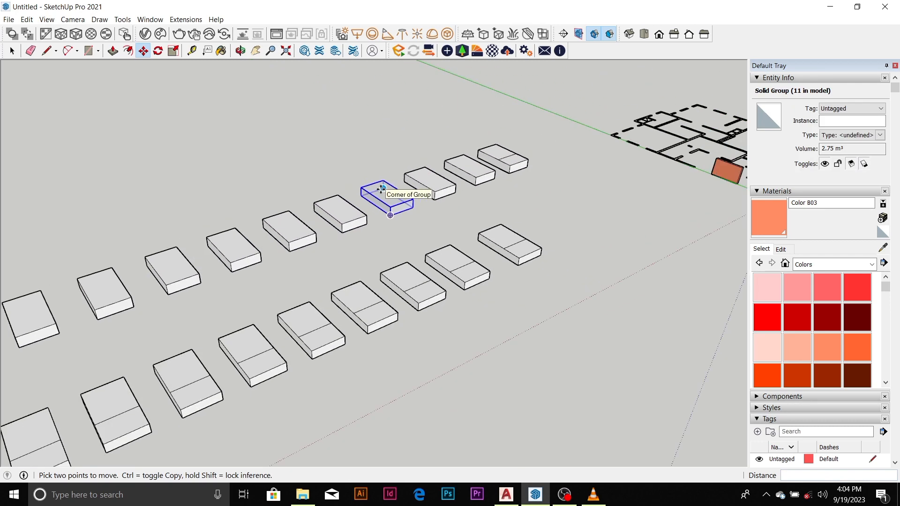
{"action": "scroll", "coordinate": [386, 255], "scroll_direction": "up", "scroll_amount": 5}
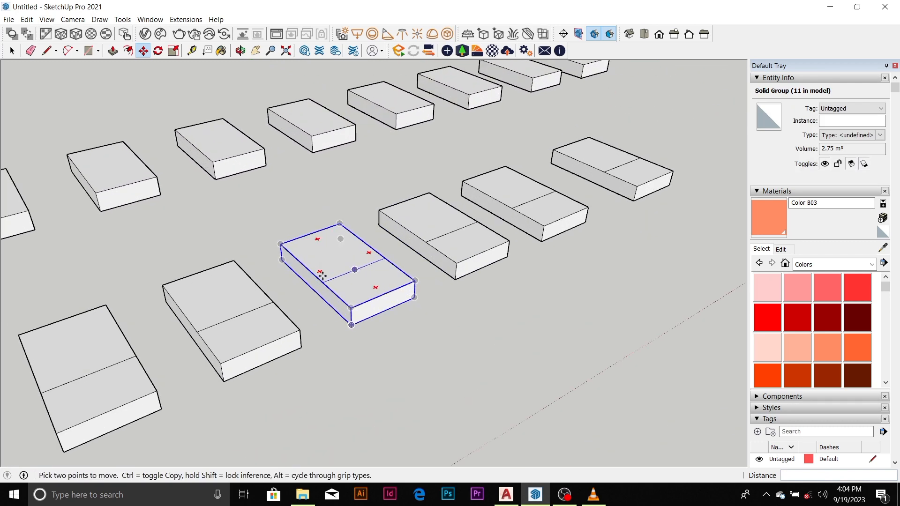
{"action": "scroll", "coordinate": [354, 271], "scroll_direction": "down", "scroll_amount": 2}
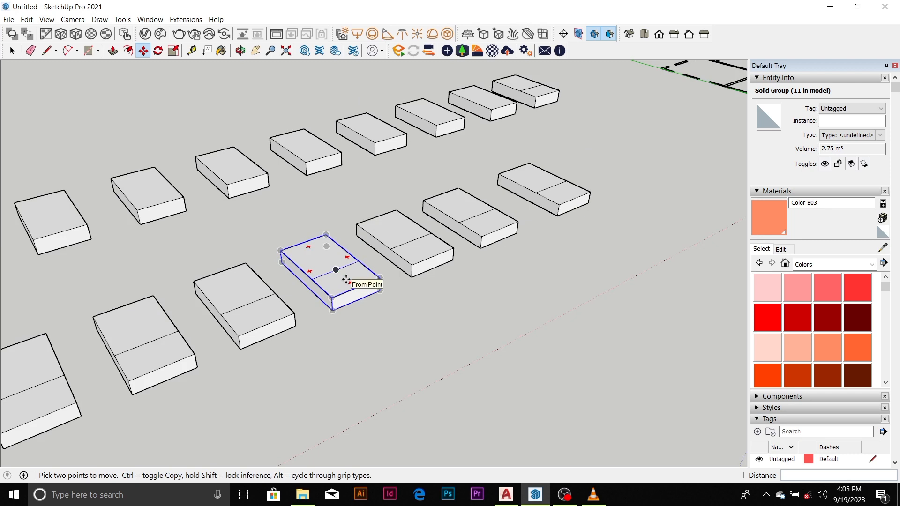
{"action": "scroll", "coordinate": [332, 271], "scroll_direction": "up", "scroll_amount": 3}
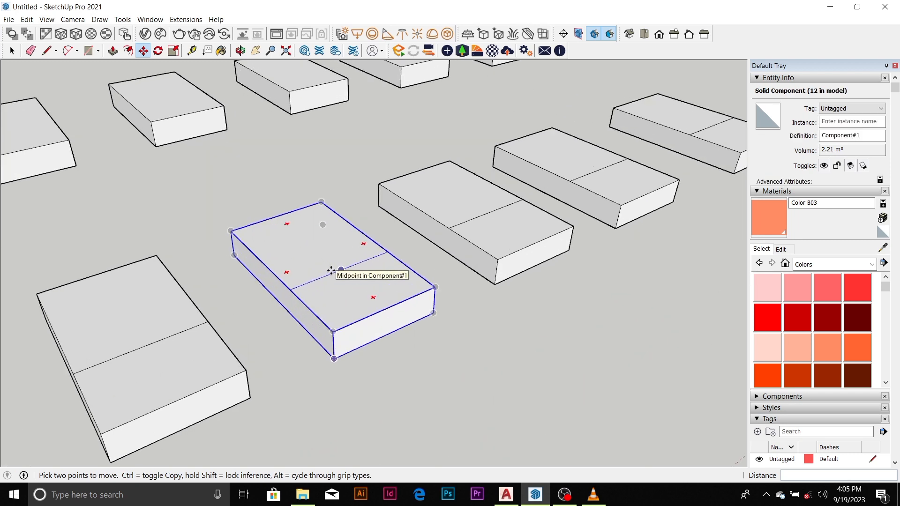
{"action": "scroll", "coordinate": [205, 345], "scroll_direction": "down", "scroll_amount": 2}
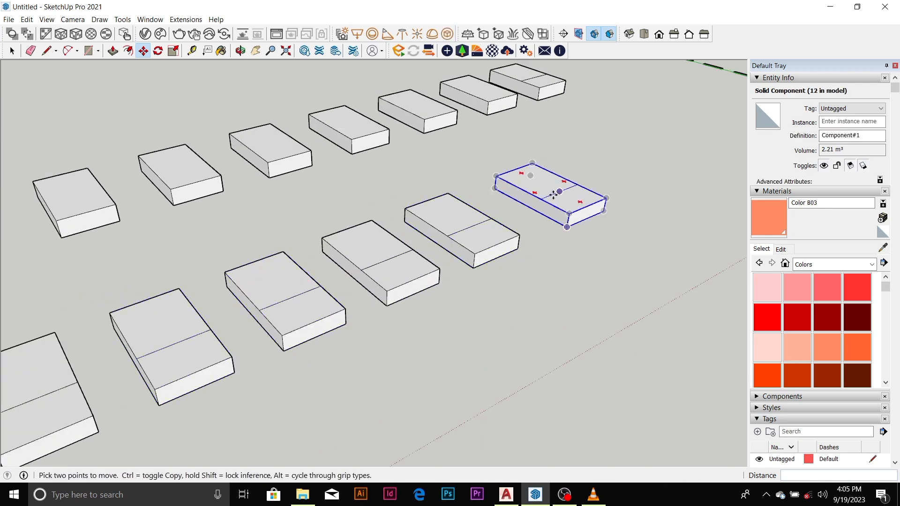
{"action": "scroll", "coordinate": [357, 254], "scroll_direction": "down", "scroll_amount": 3}
{"action": "scroll", "coordinate": [354, 255], "scroll_direction": "down", "scroll_amount": 4}
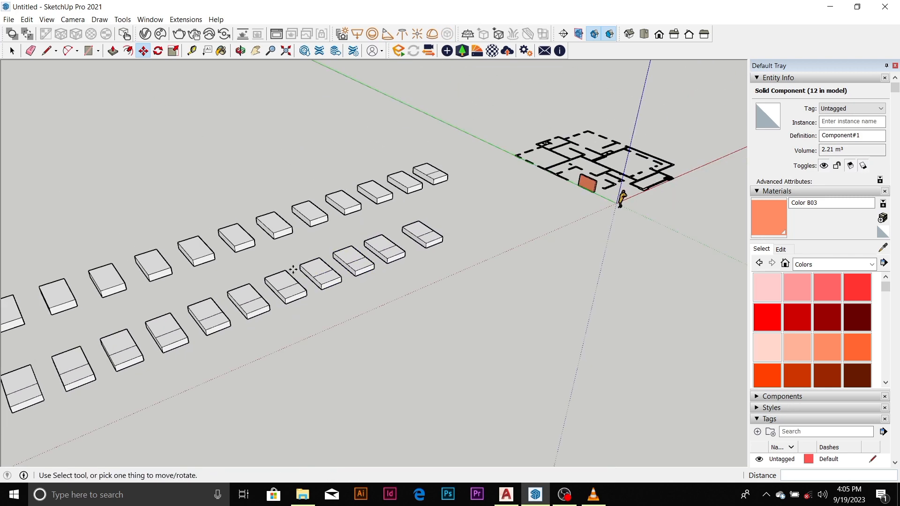
{"action": "key", "text": "q"}
{"action": "key", "text": "m"}
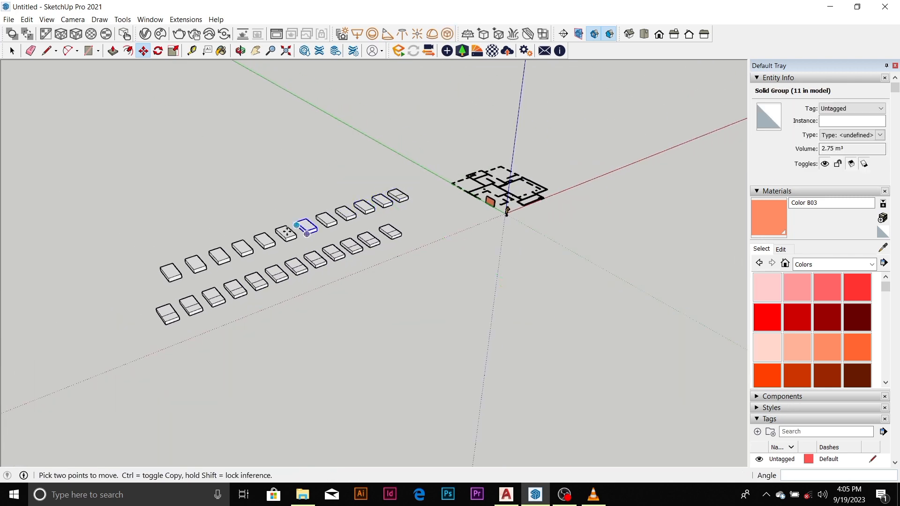
{"action": "scroll", "coordinate": [302, 227], "scroll_direction": "up", "scroll_amount": 5}
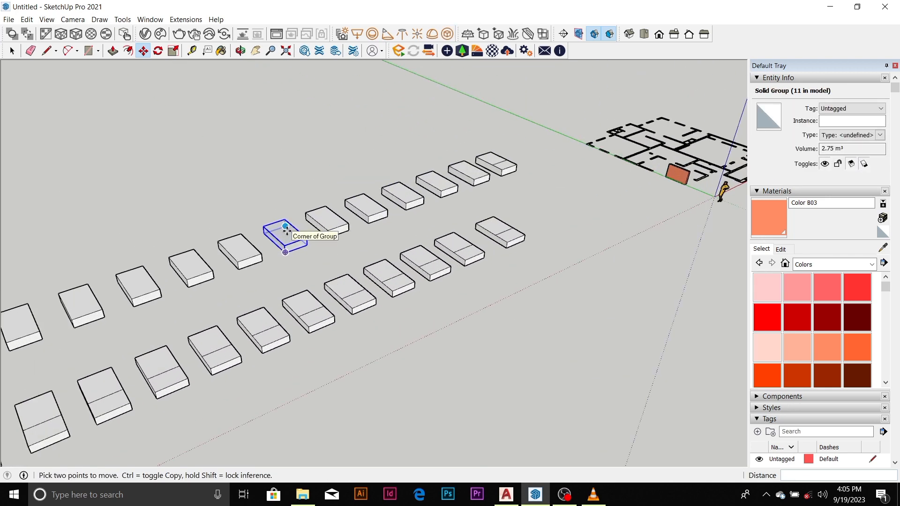
{"action": "scroll", "coordinate": [286, 230], "scroll_direction": "up", "scroll_amount": 6}
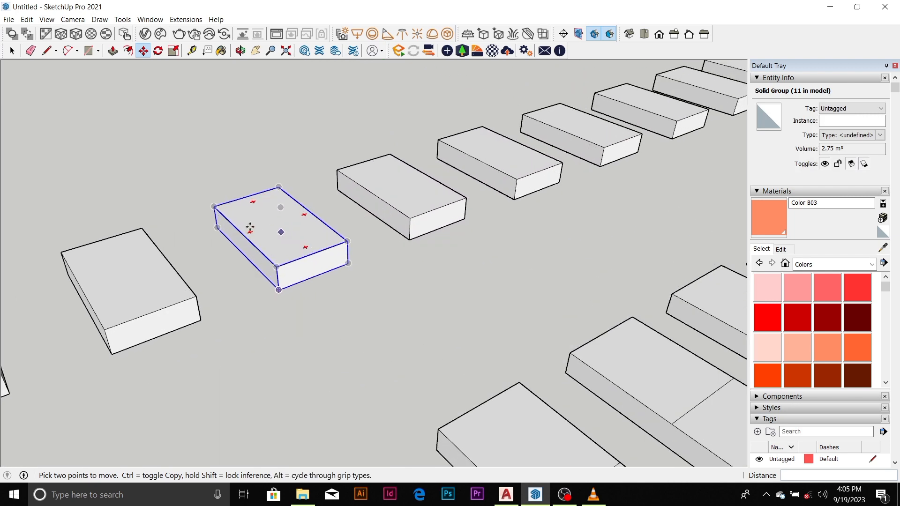
{"action": "scroll", "coordinate": [355, 182], "scroll_direction": "down", "scroll_amount": 6}
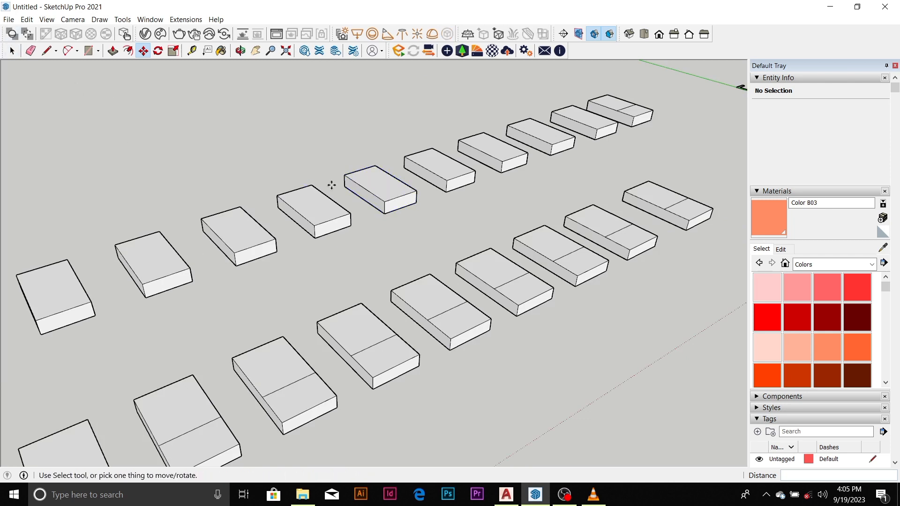
Save the model in the Documents folder under the file name "sketchup tutorial".
{"action": "key", "text": "ctrl+s"}
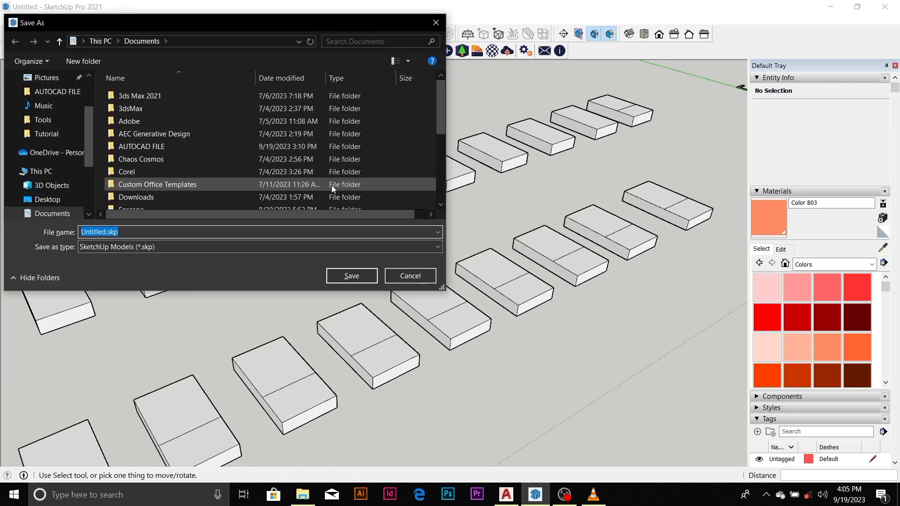
{"action": "scroll", "coordinate": [86, 143], "scroll_direction": "up", "scroll_amount": 2}
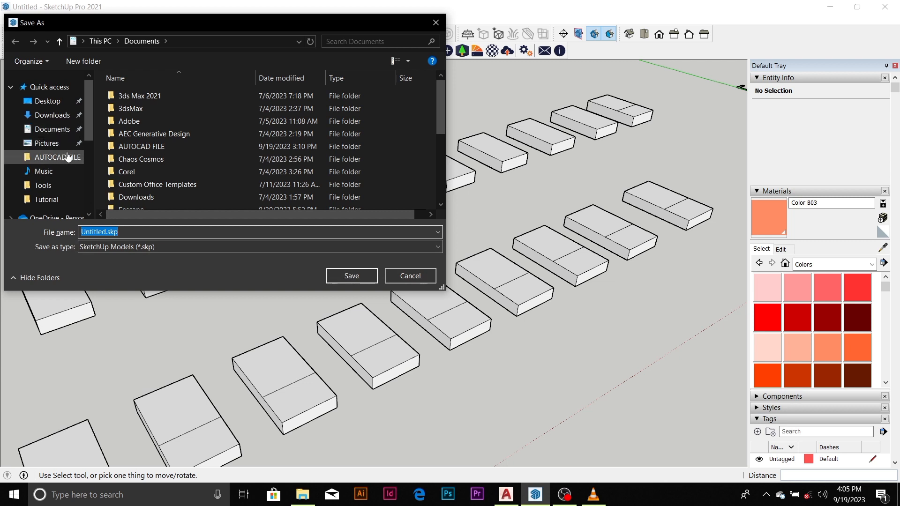
{"action": "mouse_move", "coordinate": [89, 117]}
{"action": "left_mouse_down"}
{"action": "mouse_move", "coordinate": [88, 145]}
{"action": "mouse_move", "coordinate": [89, 114]}
{"action": "left_mouse_up"}
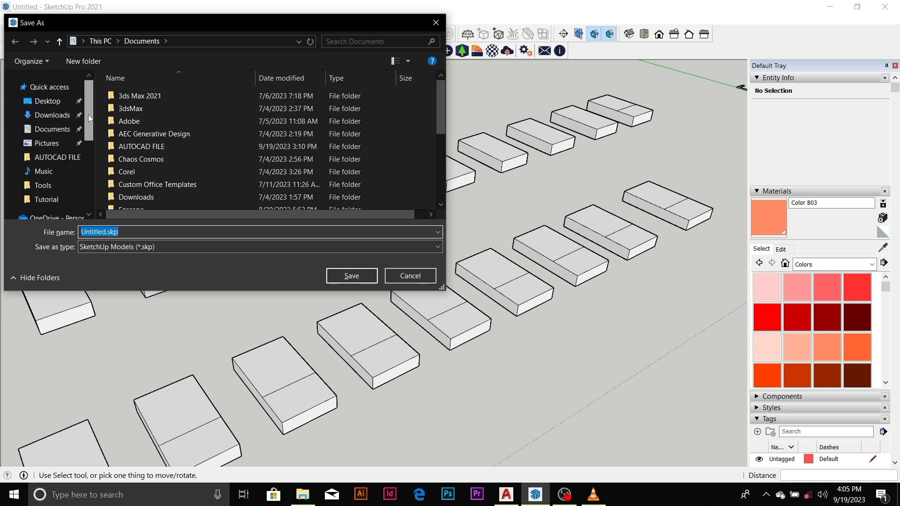
{"action": "left_click", "coordinate": [64, 129]}
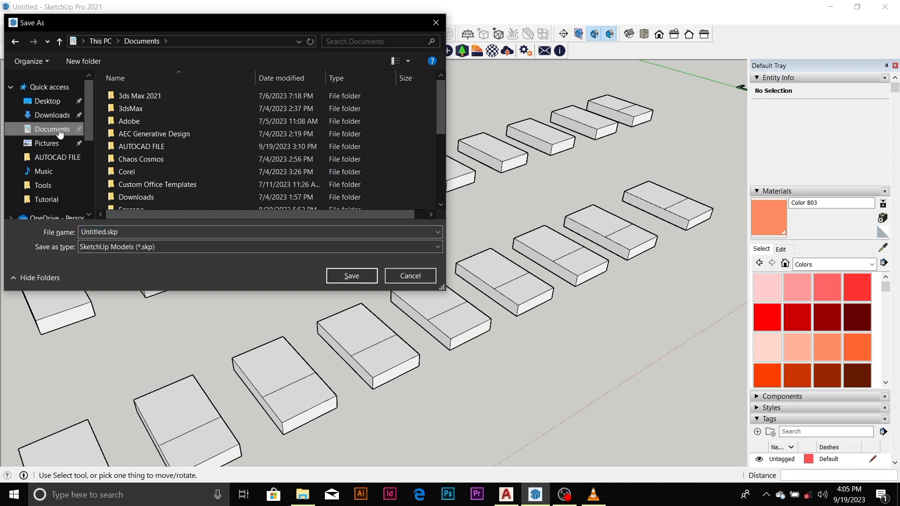
{"action": "scroll", "coordinate": [144, 137], "scroll_direction": "down", "scroll_amount": 3}
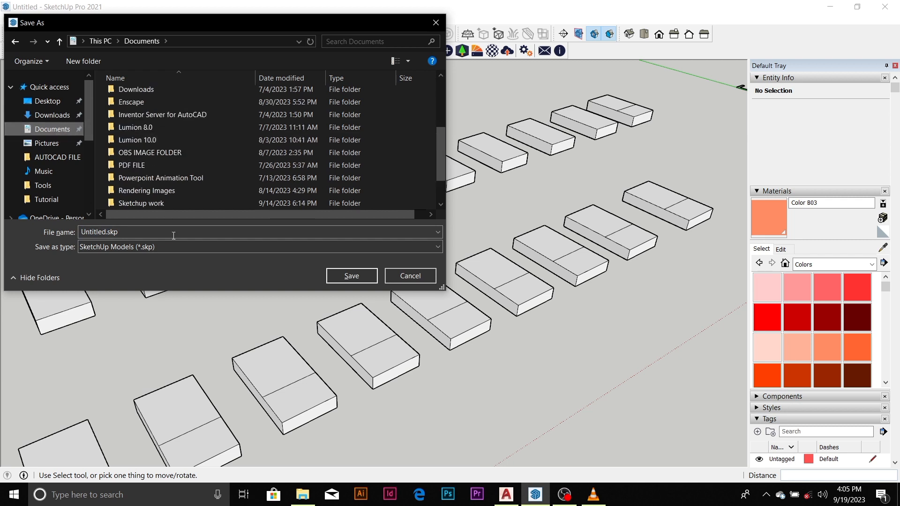
{"action": "left_click", "coordinate": [181, 205]}
{"action": "left_click", "coordinate": [160, 230]}
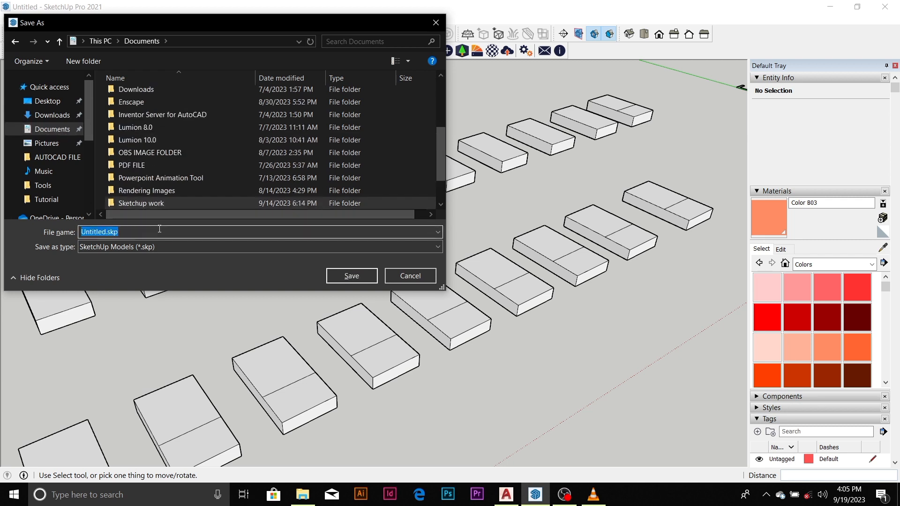
{"action": "type", "text": "s"}
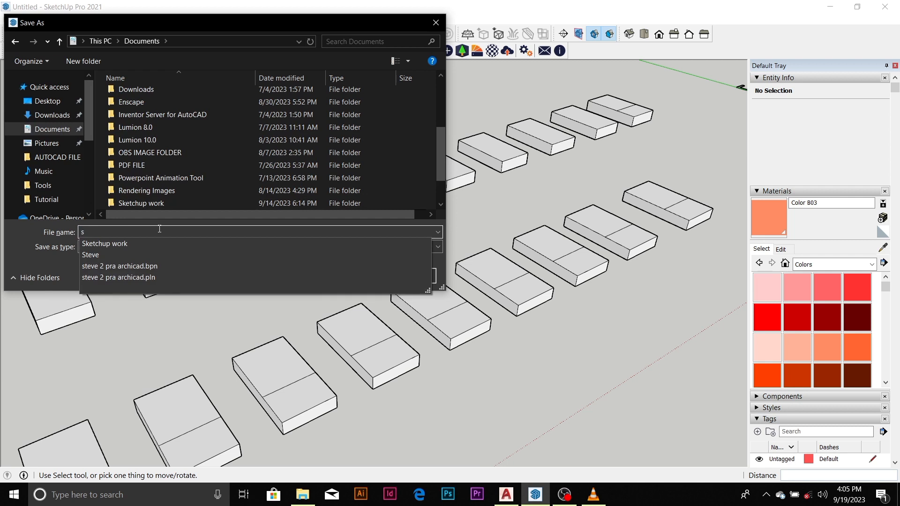
{"action": "type", "text": "c"}
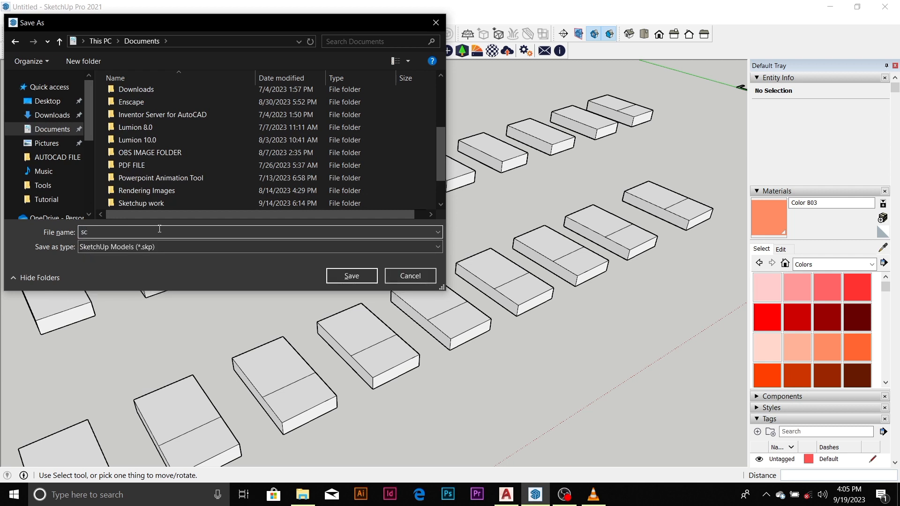
{"action": "key", "text": "BackSpace"}
{"action": "type", "text": "ke"}
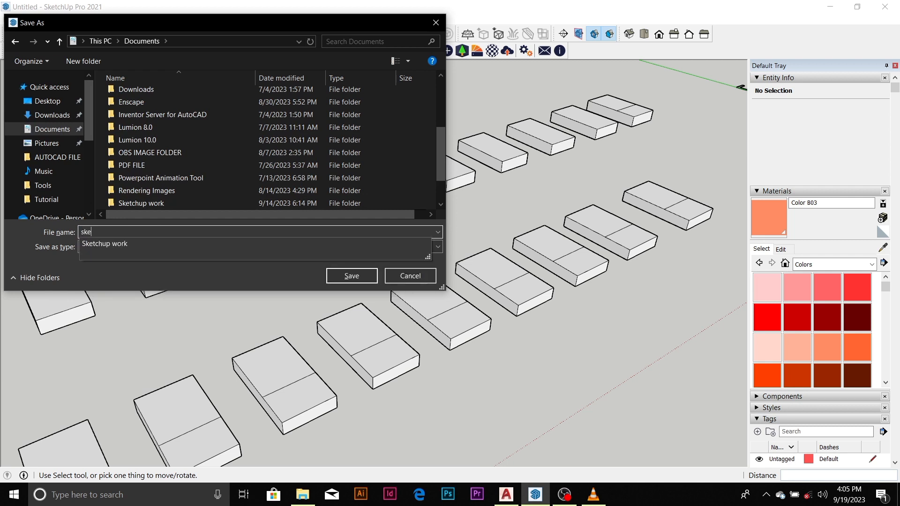
{"action": "type", "text": "tchup t"}
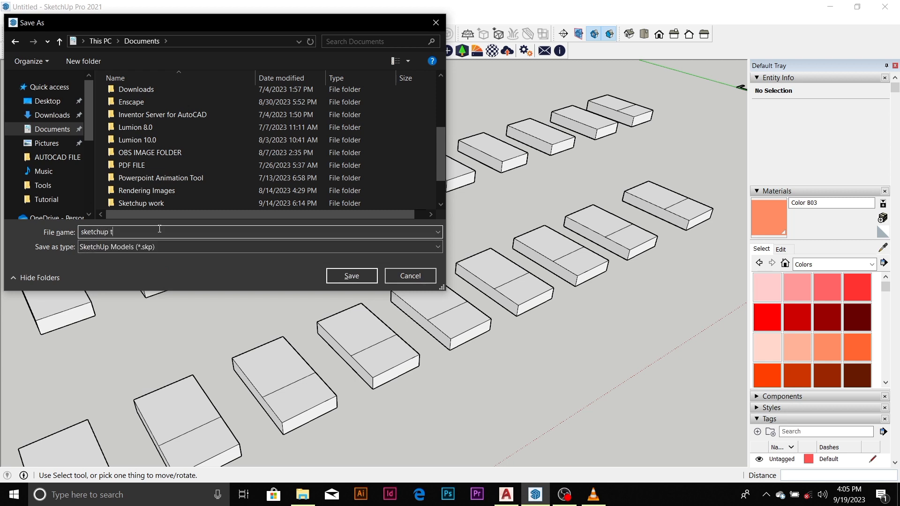
{"action": "type", "text": "utorial"}
{"action": "left_click", "coordinate": [363, 273]}
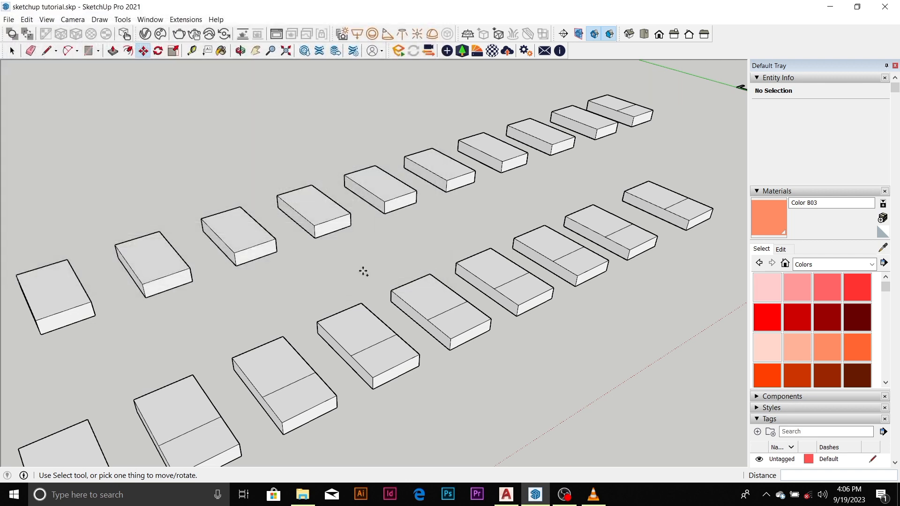
Look over the two rows of blocks and the floor plan with the painted wall.
{"action": "scroll", "coordinate": [317, 255], "scroll_direction": "down", "scroll_amount": 3}
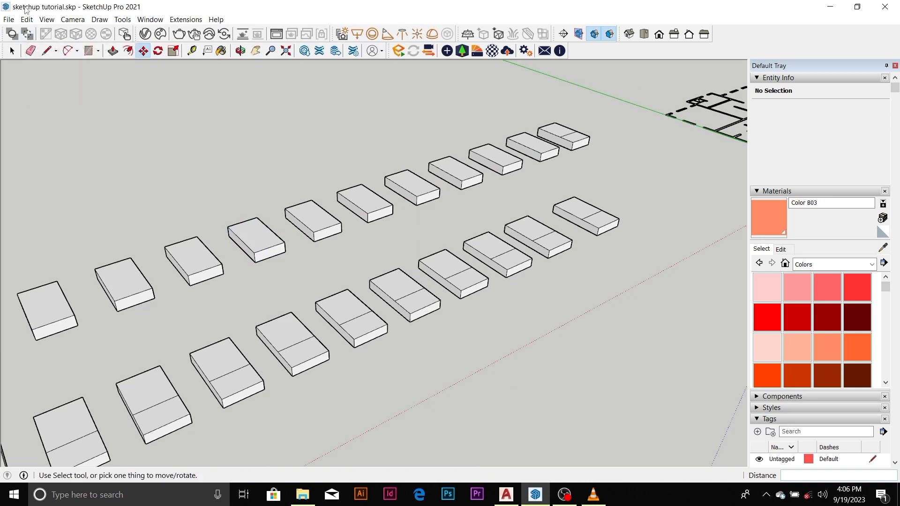
{"action": "scroll", "coordinate": [248, 201], "scroll_direction": "down", "scroll_amount": 2}
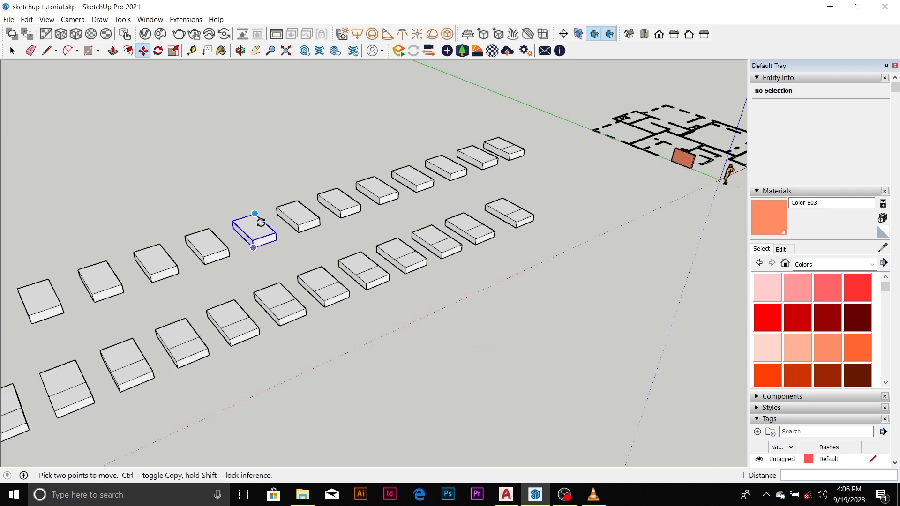
{"action": "scroll", "coordinate": [261, 222], "scroll_direction": "down", "scroll_amount": 3}
{"action": "left_click", "coordinate": [258, 226]}
{"action": "scroll", "coordinate": [338, 216], "scroll_direction": "down", "scroll_amount": 1}
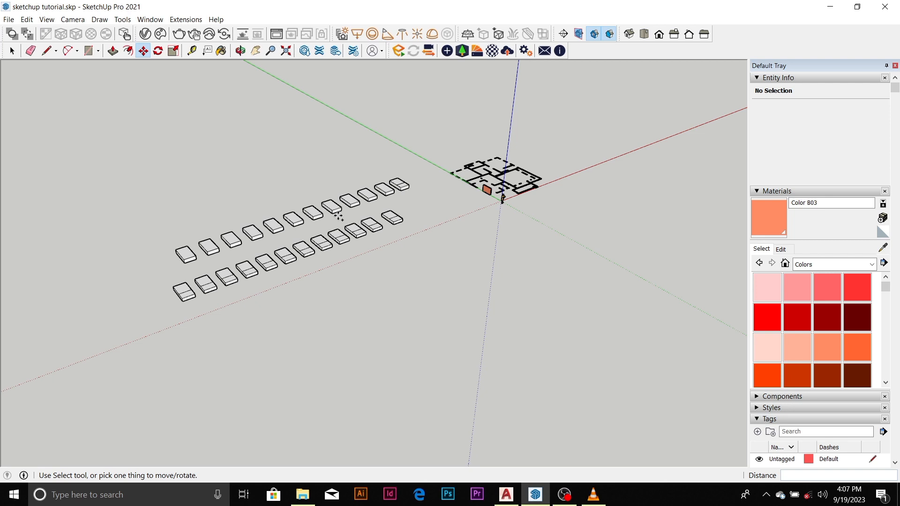
{"action": "scroll", "coordinate": [487, 188], "scroll_direction": "up", "scroll_amount": 6}
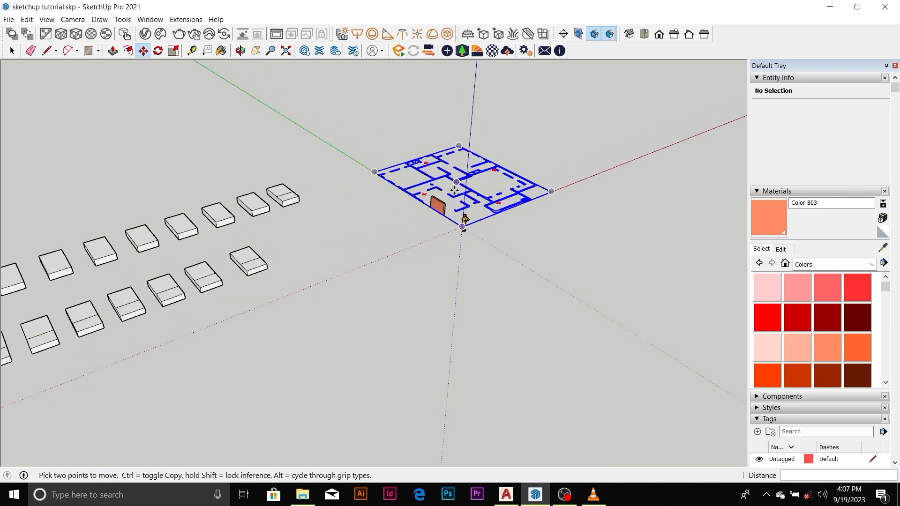
{"action": "key", "text": "space"}
{"action": "scroll", "coordinate": [403, 211], "scroll_direction": "down", "scroll_amount": 4}
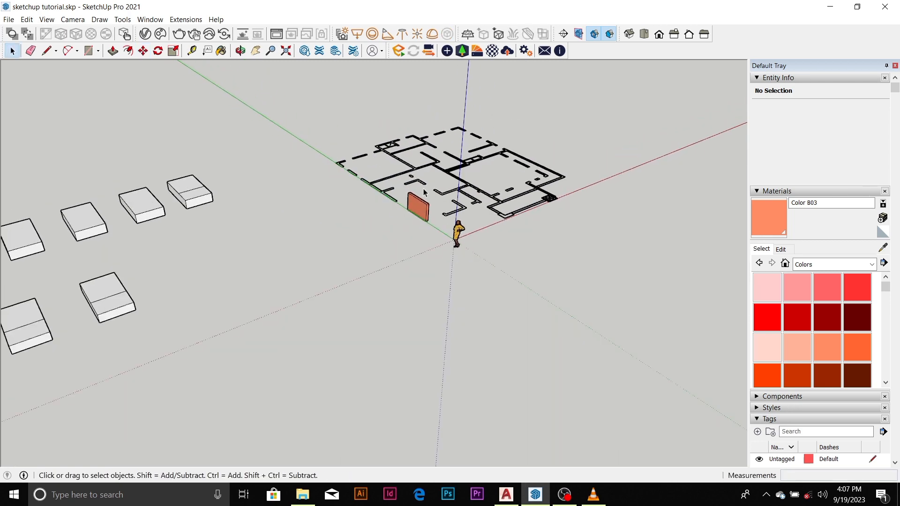
{"action": "scroll", "coordinate": [180, 208], "scroll_direction": "up", "scroll_amount": 3}
Copy the group block with the dividing line about 17856 mm away onto the open ground in front of the floor plan.
{"action": "left_click", "coordinate": [198, 186]}
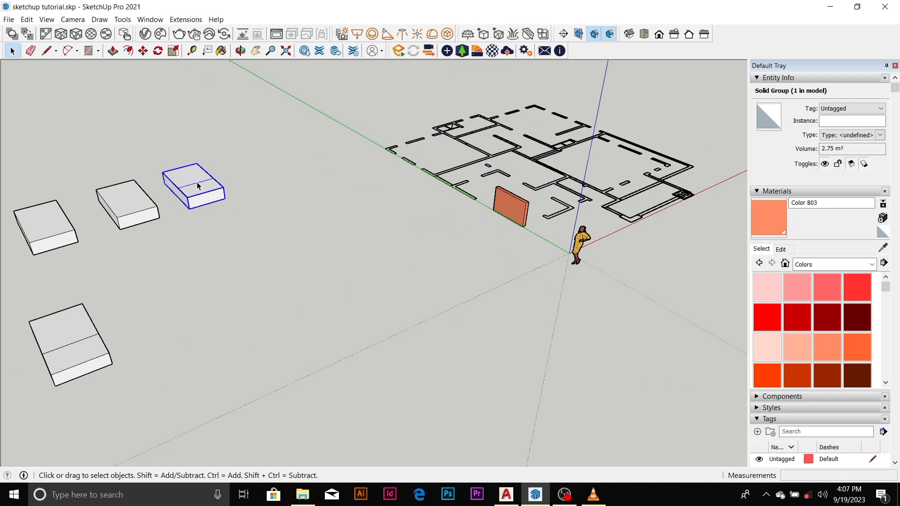
{"action": "key", "text": "m"}
{"action": "left_click", "coordinate": [197, 186]}
{"action": "key", "text": "ctrl"}
{"action": "scroll", "coordinate": [197, 186], "scroll_direction": "down", "scroll_amount": 3}
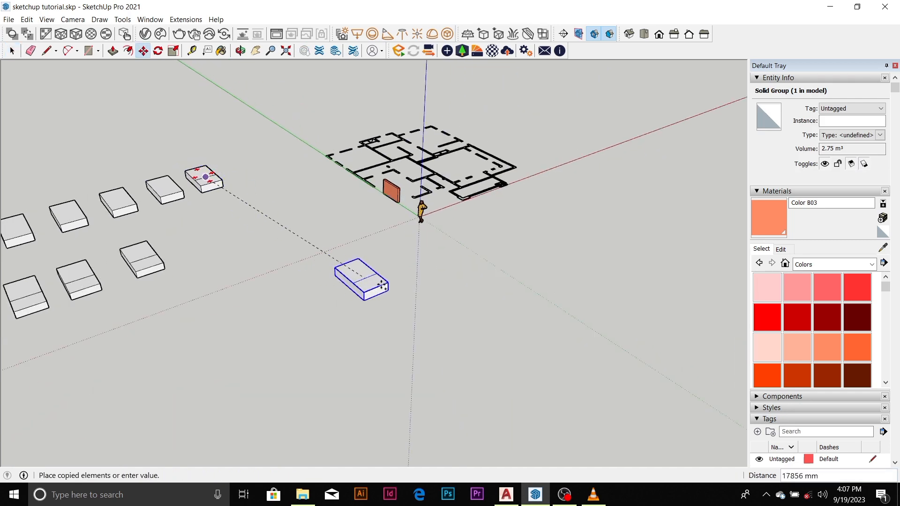
{"action": "left_click", "coordinate": [383, 287]}
{"action": "key", "text": "space"}
Open the copied group block for editing and erase the dividing line on its top face.
{"action": "scroll", "coordinate": [391, 304], "scroll_direction": "up", "scroll_amount": 4}
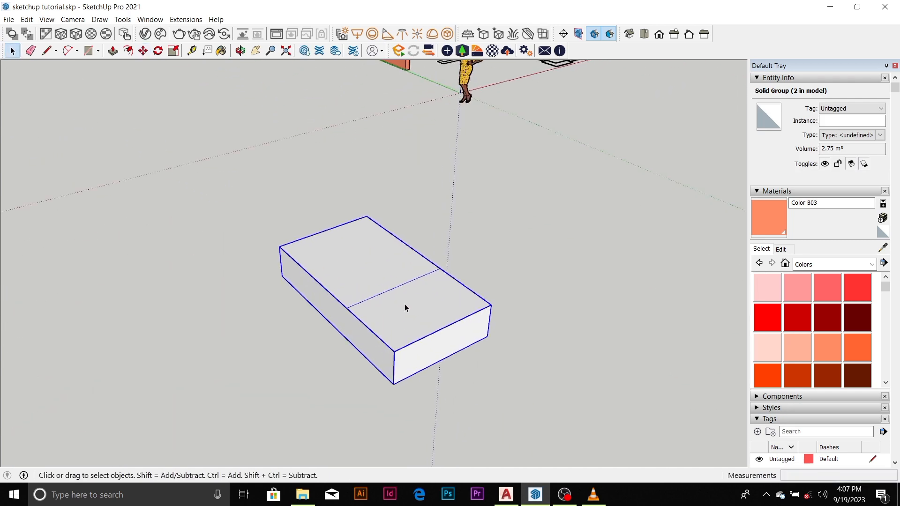
{"action": "double_click", "coordinate": [404, 304]}
{"action": "left_click", "coordinate": [404, 304]}
{"action": "key", "text": "e"}
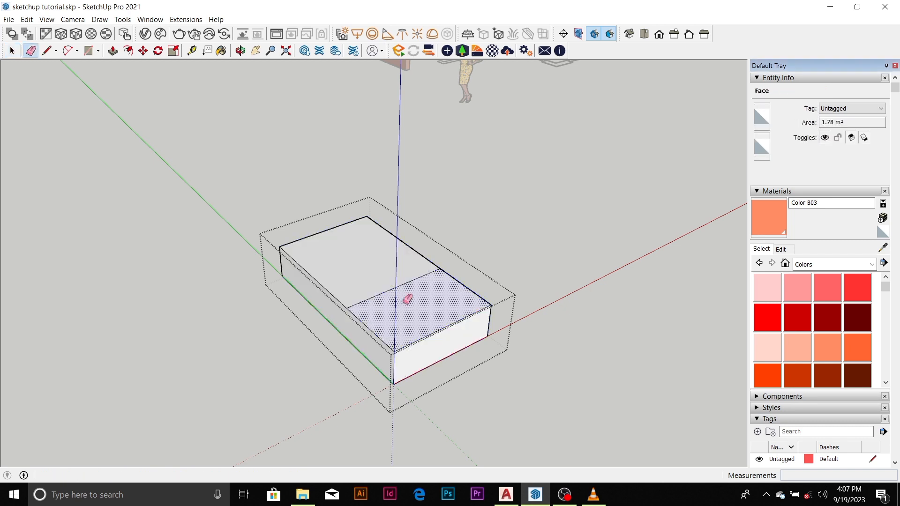
{"action": "left_click", "coordinate": [407, 283]}
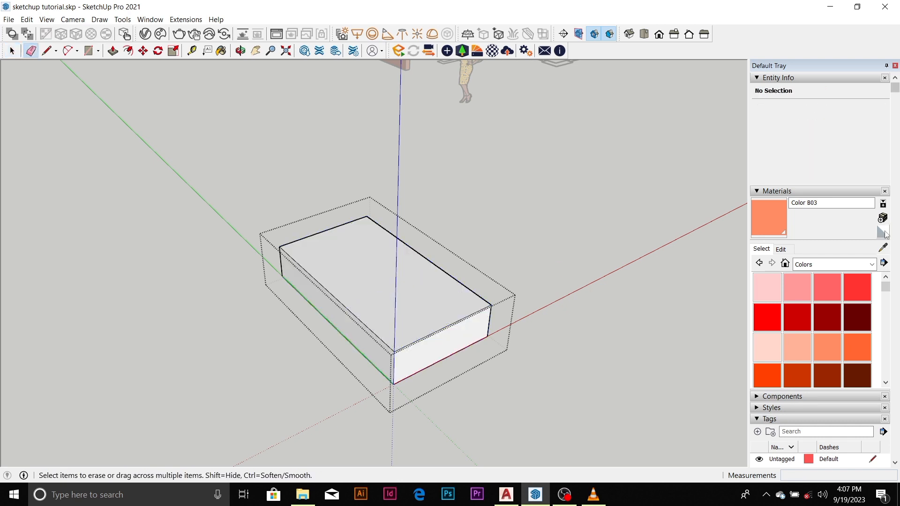
{"action": "left_click", "coordinate": [871, 264]}
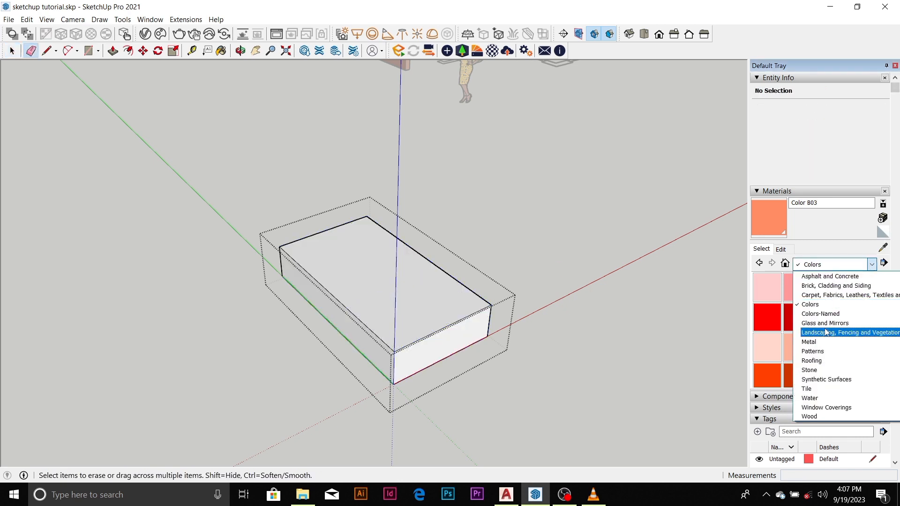
{"action": "left_click", "coordinate": [844, 265]}
{"action": "scroll", "coordinate": [440, 324], "scroll_direction": "down", "scroll_amount": 5}
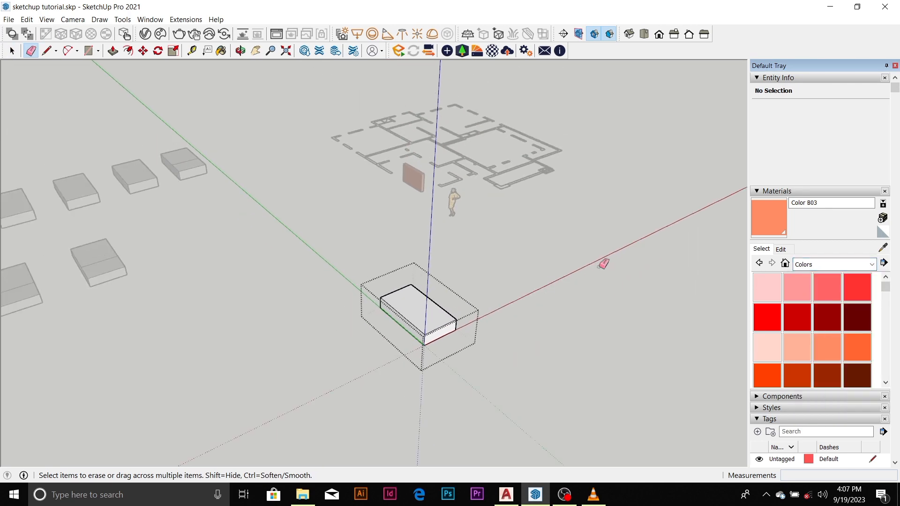
{"action": "key", "text": "space"}
Inside the floor plan component, draw a 150 mm line across the short end of the C-shaped wall outline to form a face.
{"action": "scroll", "coordinate": [528, 276], "scroll_direction": "up", "scroll_amount": 10}
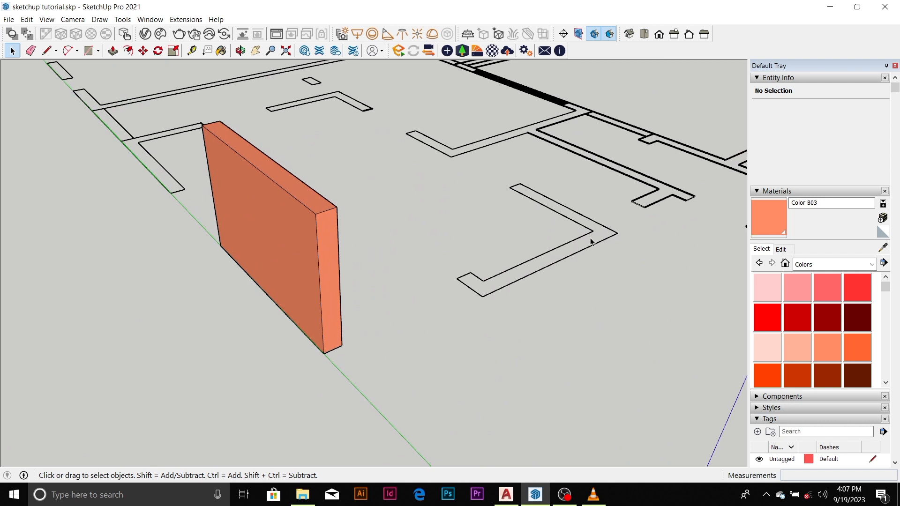
{"action": "scroll", "coordinate": [591, 242], "scroll_direction": "down", "scroll_amount": 3}
{"action": "double_click", "coordinate": [565, 241]}
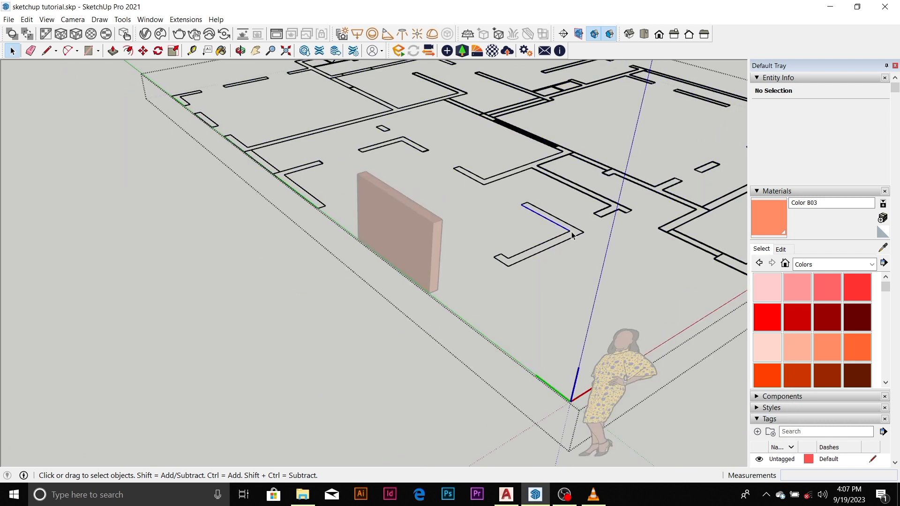
{"action": "left_click", "coordinate": [572, 235]}
{"action": "left_click", "coordinate": [574, 235]}
{"action": "scroll", "coordinate": [575, 235], "scroll_direction": "up", "scroll_amount": 4}
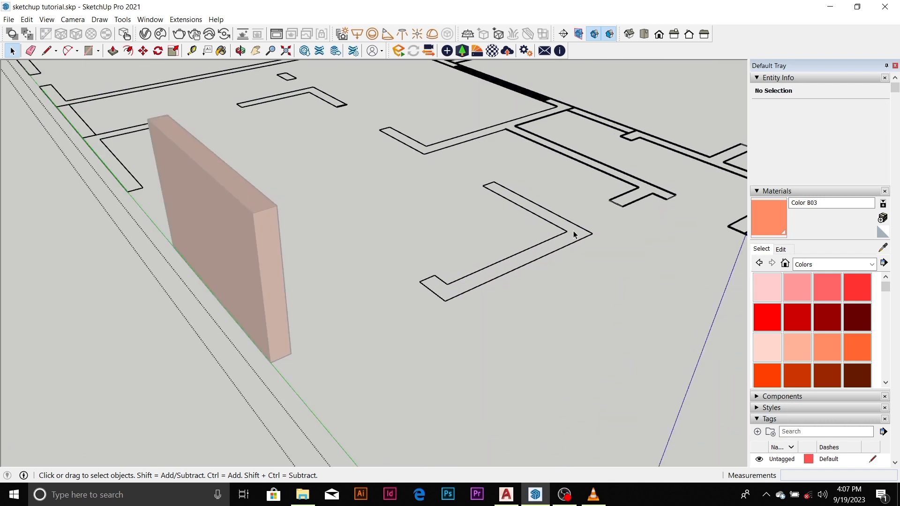
{"action": "key", "text": "l"}
{"action": "left_click", "coordinate": [420, 281]}
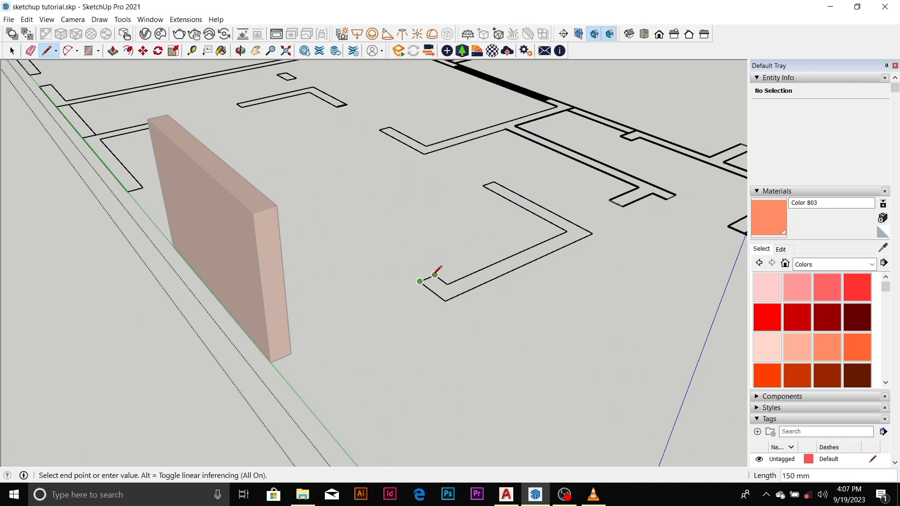
{"action": "left_click", "coordinate": [435, 275]}
{"action": "key", "text": "space"}
Reverse the C-shaped wall face and raise it with Push/Pull to about the painted wall's height.
{"action": "right_click", "coordinate": [474, 284]}
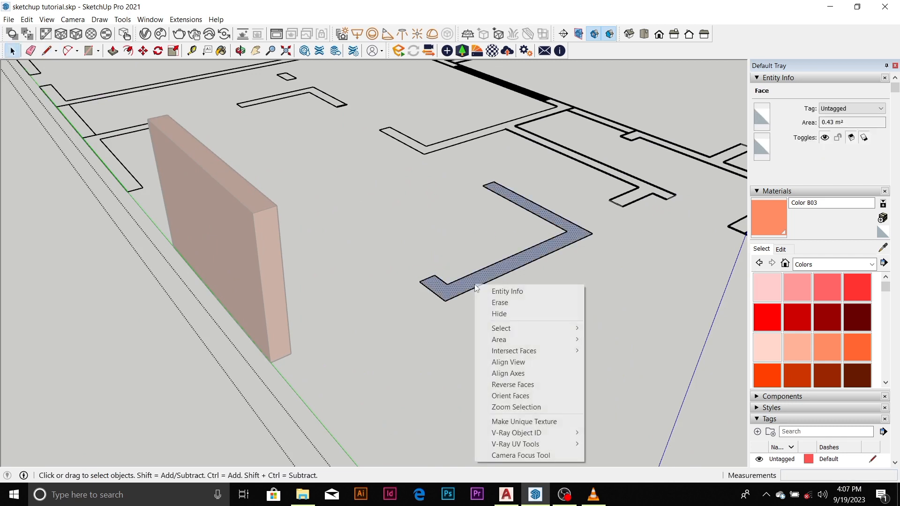
{"action": "left_click", "coordinate": [539, 384]}
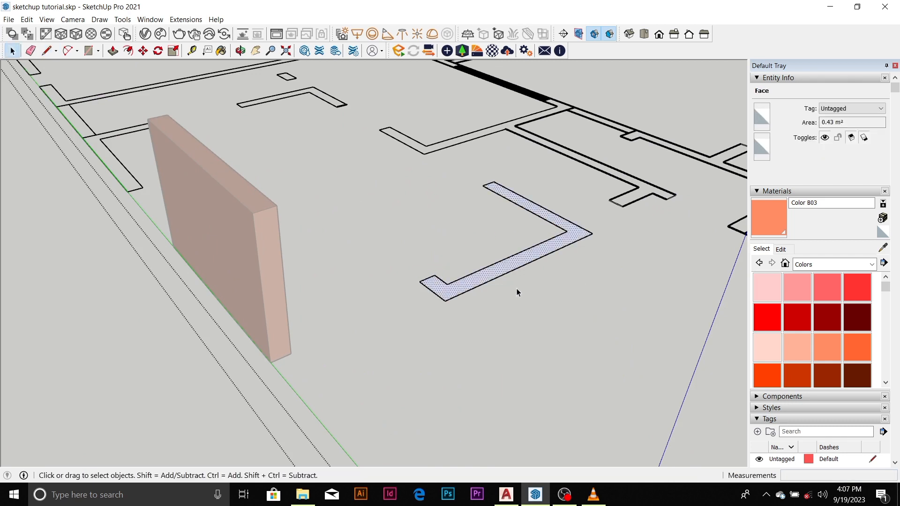
{"action": "key", "text": "p"}
{"action": "left_click", "coordinate": [518, 266]}
{"action": "scroll", "coordinate": [516, 249], "scroll_direction": "down", "scroll_amount": 4}
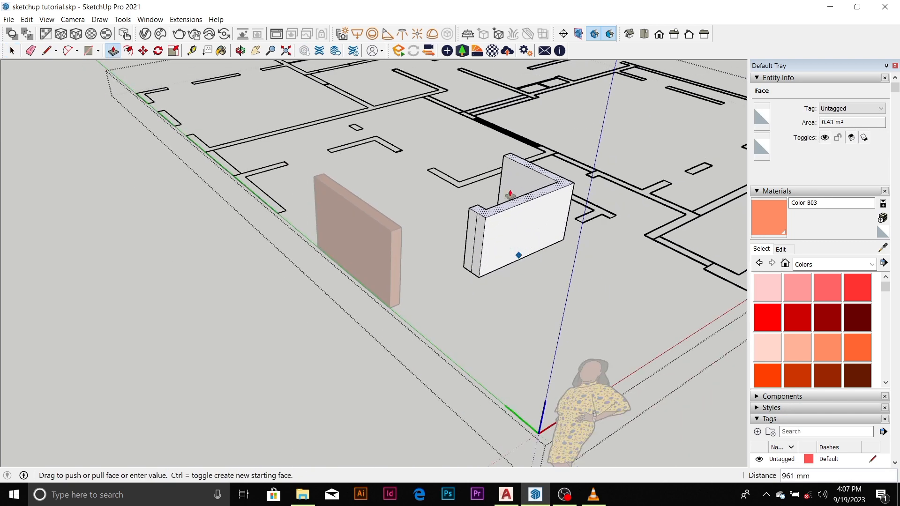
{"action": "left_click", "coordinate": [514, 181]}
{"action": "key", "text": "space"}
{"action": "scroll", "coordinate": [340, 322], "scroll_direction": "down", "scroll_amount": 5}
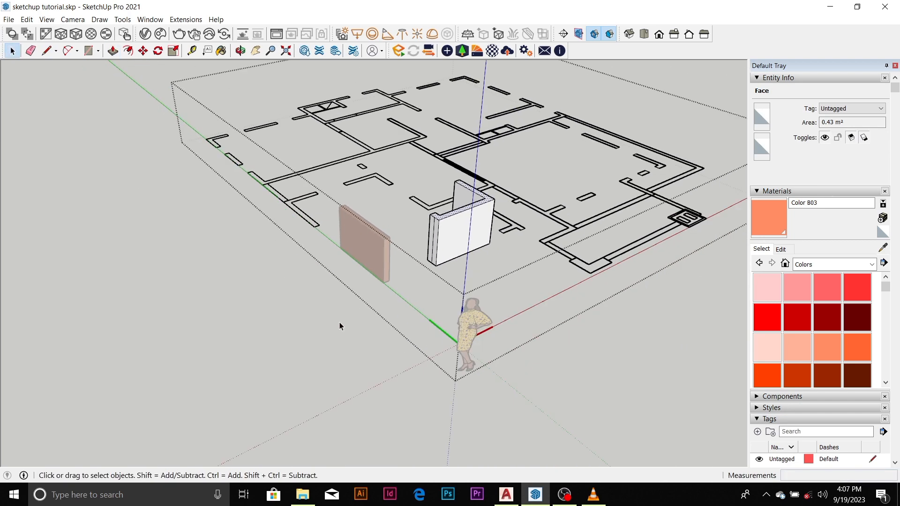
Check how the raised wall selects from outside the floor plan component, then reopen the component and undo the extrusion and face reversal.
{"action": "left_click", "coordinate": [359, 285]}
{"action": "left_click", "coordinate": [368, 265]}
{"action": "scroll", "coordinate": [474, 224], "scroll_direction": "up", "scroll_amount": 3}
{"action": "left_click", "coordinate": [466, 233]}
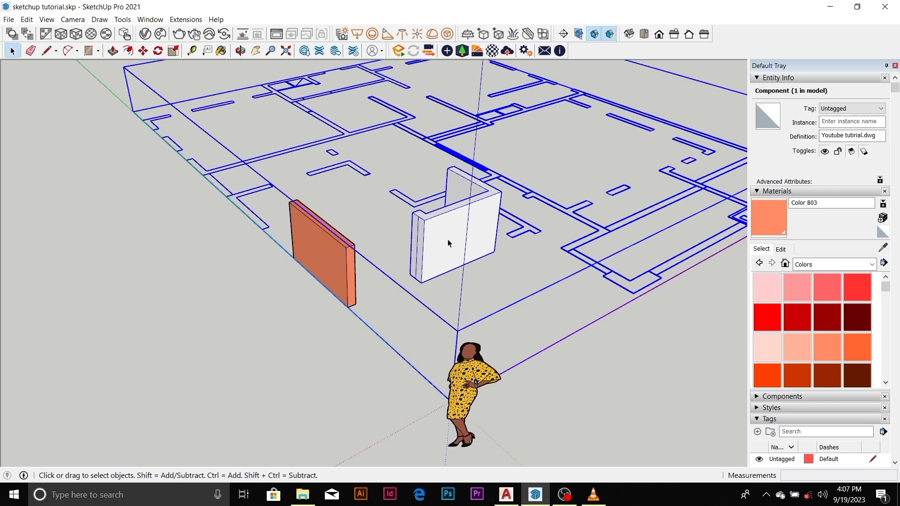
{"action": "double_click", "coordinate": [448, 239]}
{"action": "key", "text": "ctrl+z"}
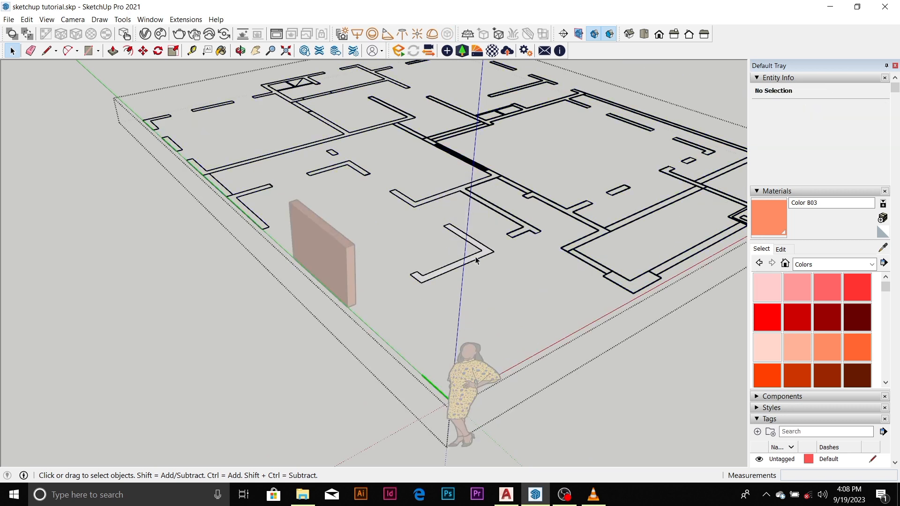
Leave the floor plan component and compare selecting the painted wall with selecting the floor plan.
{"action": "left_click", "coordinate": [274, 326]}
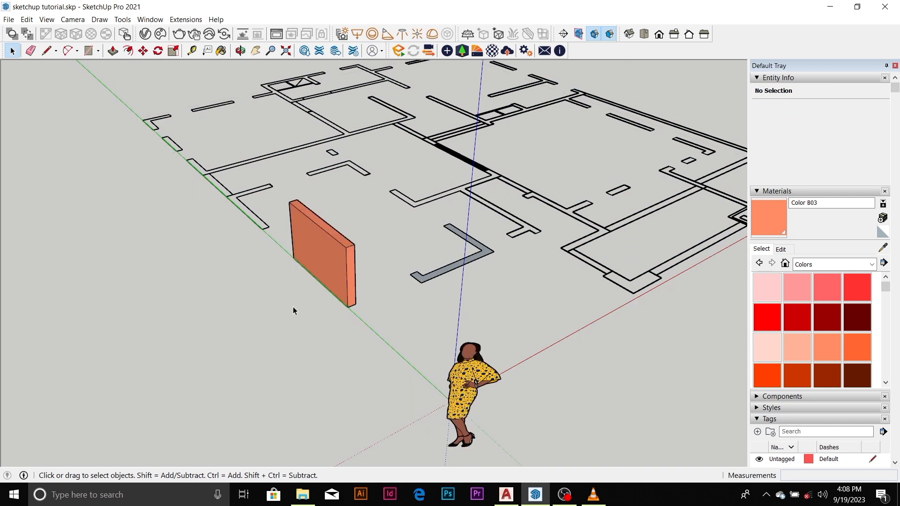
{"action": "left_click", "coordinate": [328, 274]}
{"action": "left_click", "coordinate": [351, 172]}
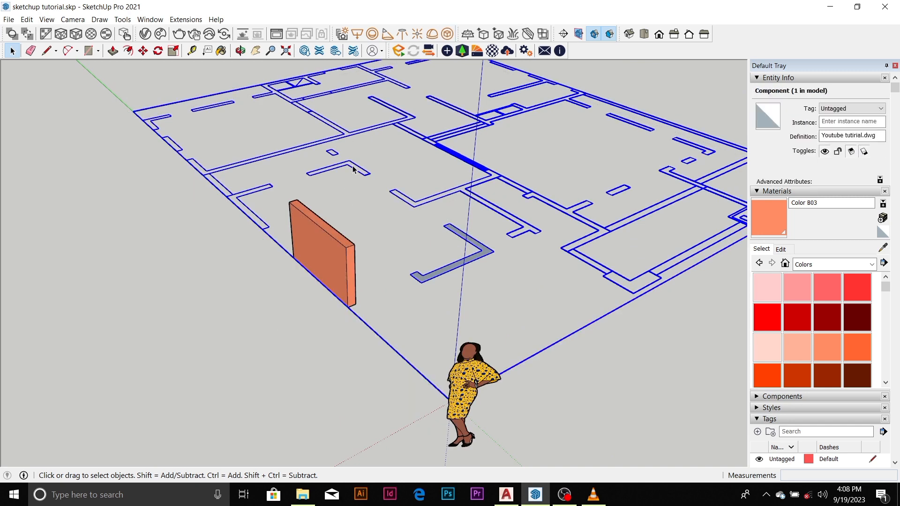
Collapse the painted wall down to its floor outline with Push/Pull, outside the floor plan component.
{"action": "double_click", "coordinate": [353, 170]}
{"action": "key", "text": "Escape"}
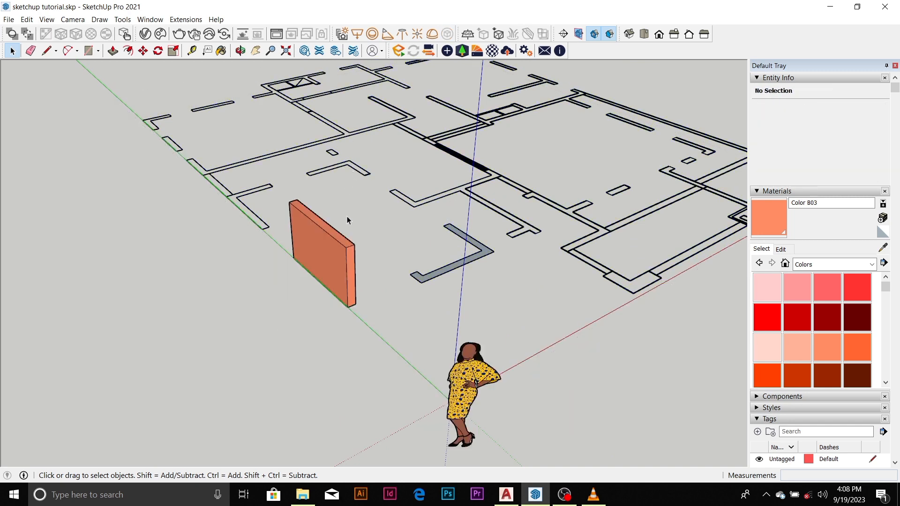
{"action": "left_click", "coordinate": [339, 270]}
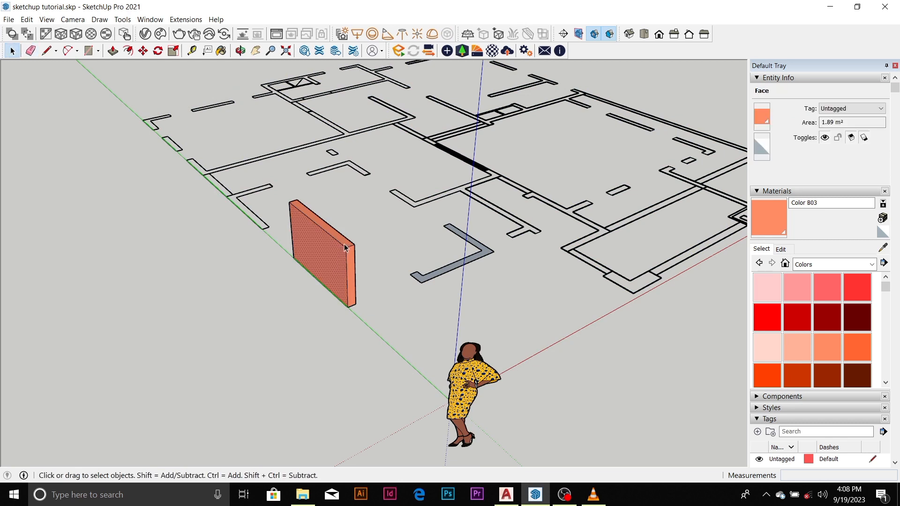
{"action": "key", "text": "p"}
{"action": "scroll", "coordinate": [348, 247], "scroll_direction": "up", "scroll_amount": 5}
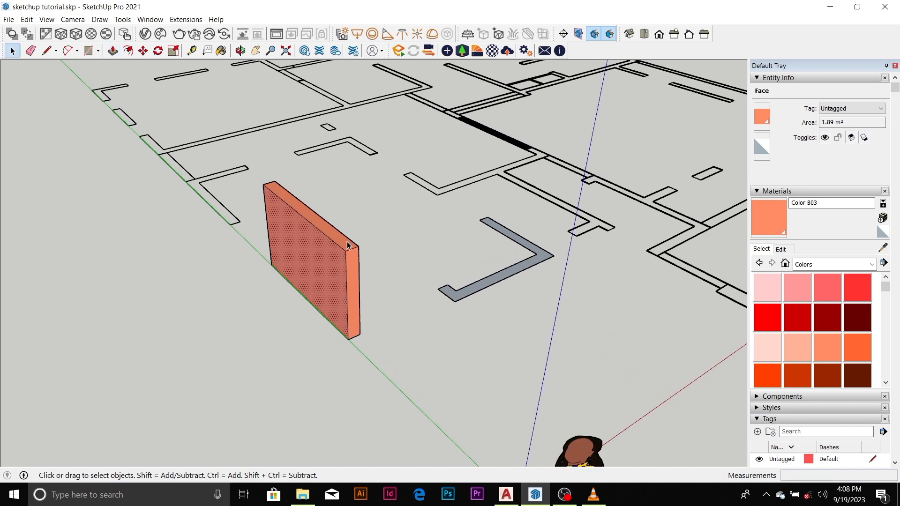
{"action": "left_click", "coordinate": [346, 252]}
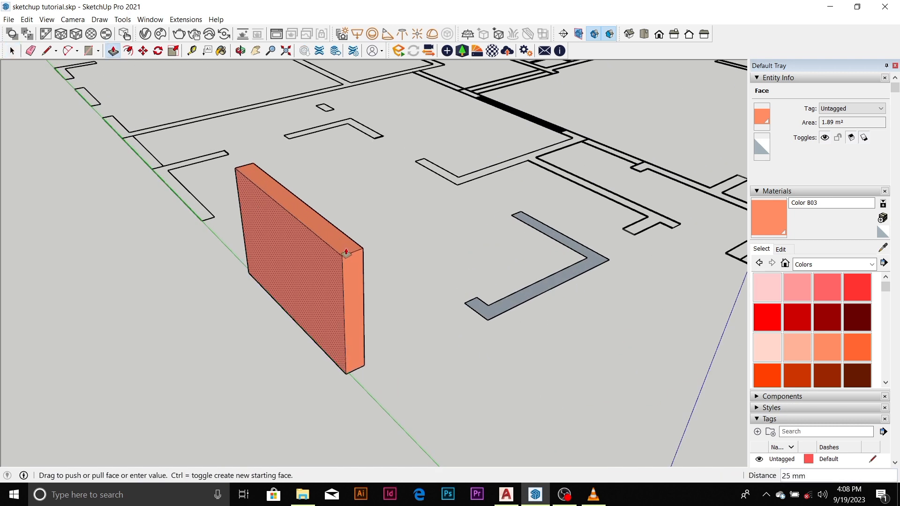
{"action": "left_click", "coordinate": [356, 366]}
{"action": "key", "text": "space"}
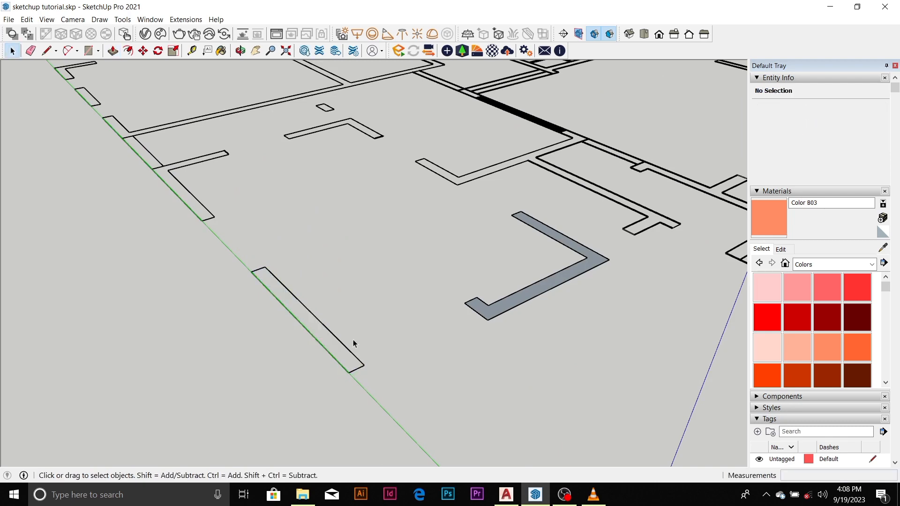
Open the floor plan component and draw a 150 by 1710 mm rectangle over the straight wall outline on the green axis.
{"action": "scroll", "coordinate": [318, 291], "scroll_direction": "down", "scroll_amount": 6}
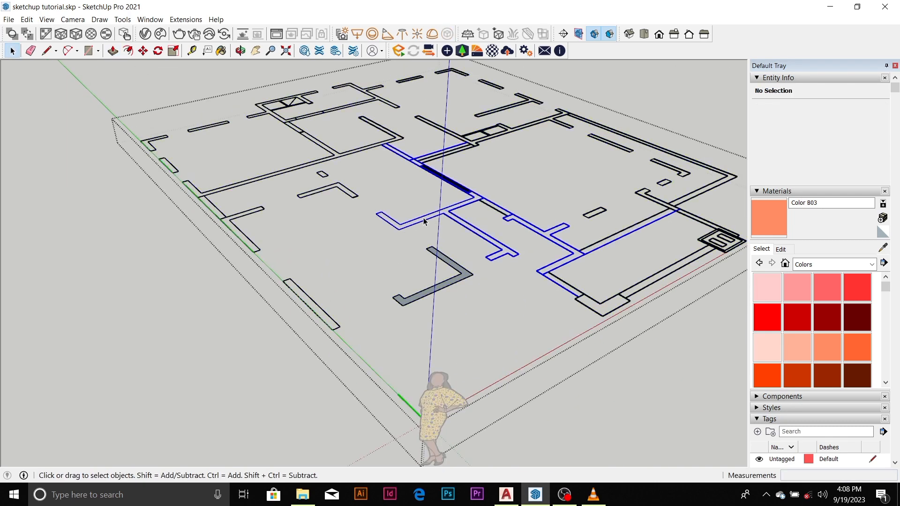
{"action": "left_click", "coordinate": [423, 222]}
{"action": "scroll", "coordinate": [305, 282], "scroll_direction": "up", "scroll_amount": 5}
{"action": "key", "text": "r"}
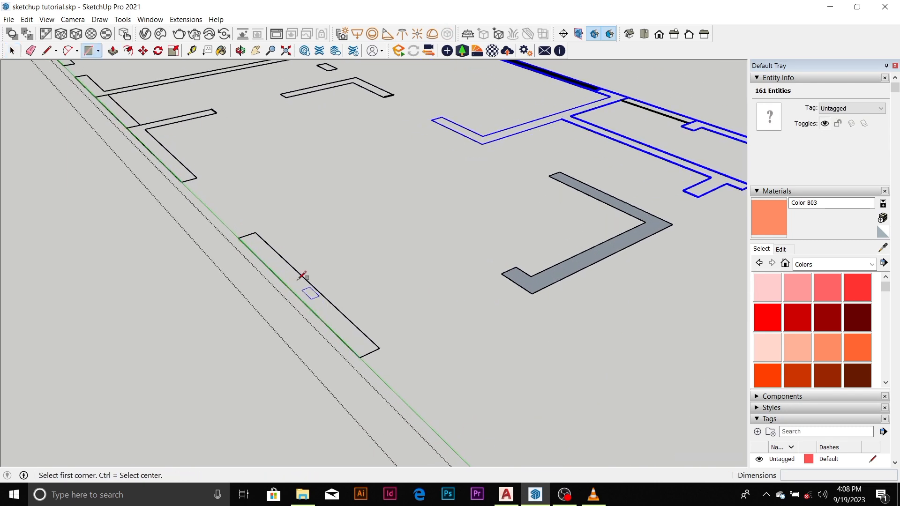
{"action": "left_click", "coordinate": [255, 233]}
{"action": "left_click", "coordinate": [359, 358]}
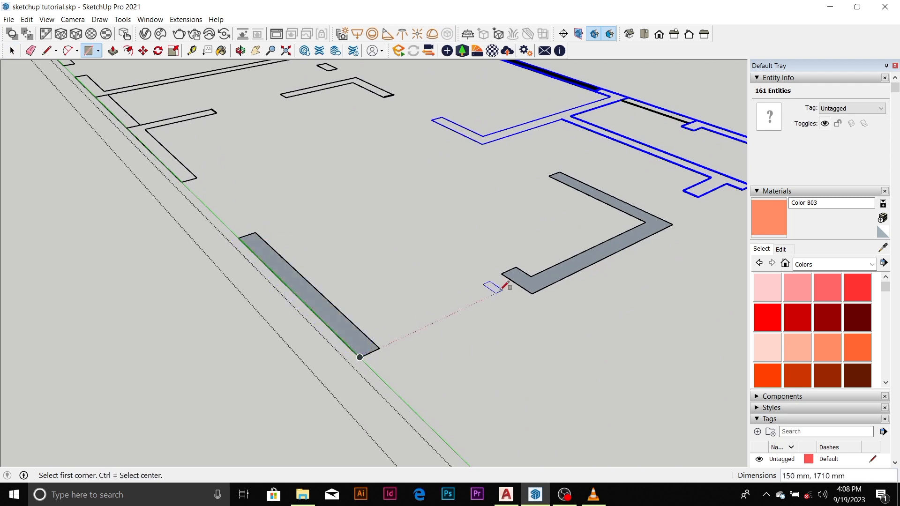
Reverse the faces of the straight wall outline and the C-shaped wall outline.
{"action": "key", "text": "space"}
{"action": "left_click", "coordinate": [370, 345]}
{"action": "right_click", "coordinate": [368, 345]}
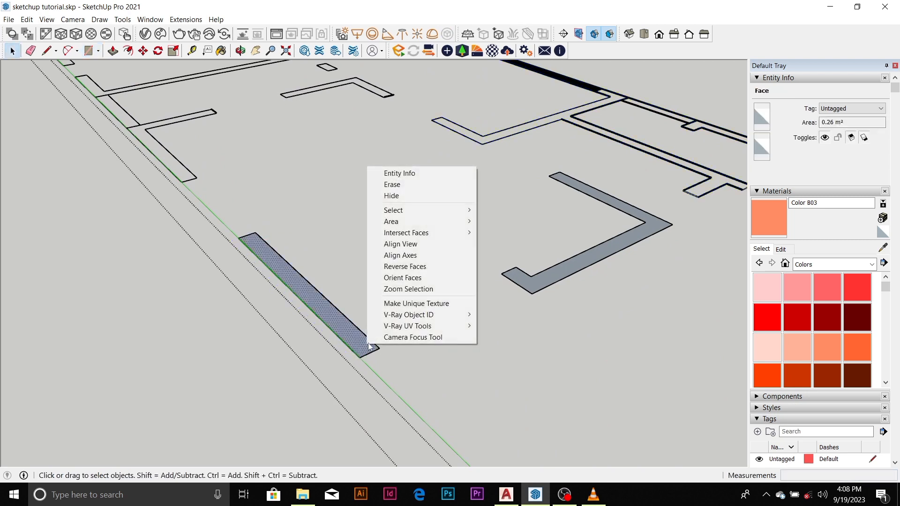
{"action": "left_click", "coordinate": [423, 266]}
{"action": "left_click", "coordinate": [531, 280]}
{"action": "right_click", "coordinate": [533, 278]}
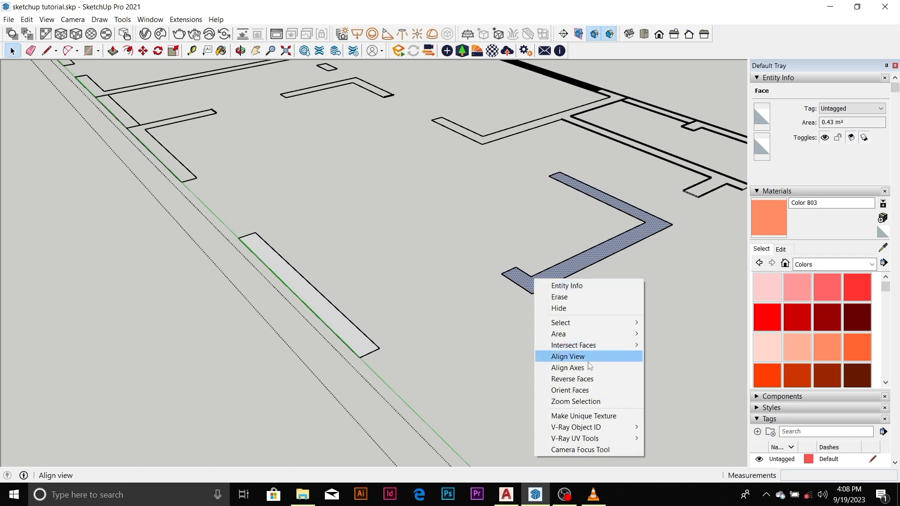
{"action": "left_click", "coordinate": [572, 379]}
Raise the C-shaped wall face 3000 mm with Push/Pull and repeat the same height on the straight wall face.
{"action": "scroll", "coordinate": [372, 337], "scroll_direction": "down", "scroll_amount": 5}
{"action": "key", "text": "p"}
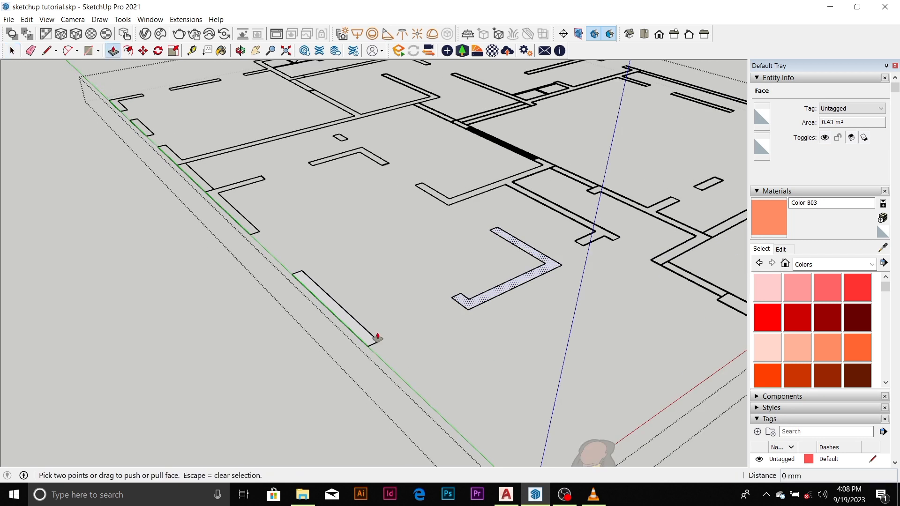
{"action": "left_click", "coordinate": [377, 336]}
{"action": "type", "text": "3"}
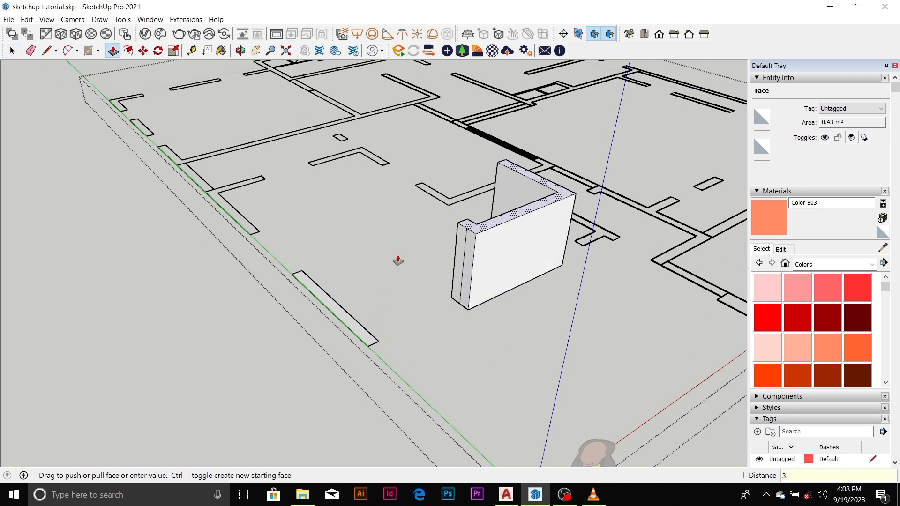
{"action": "type", "text": "00"}
{"action": "key", "text": "Return"}
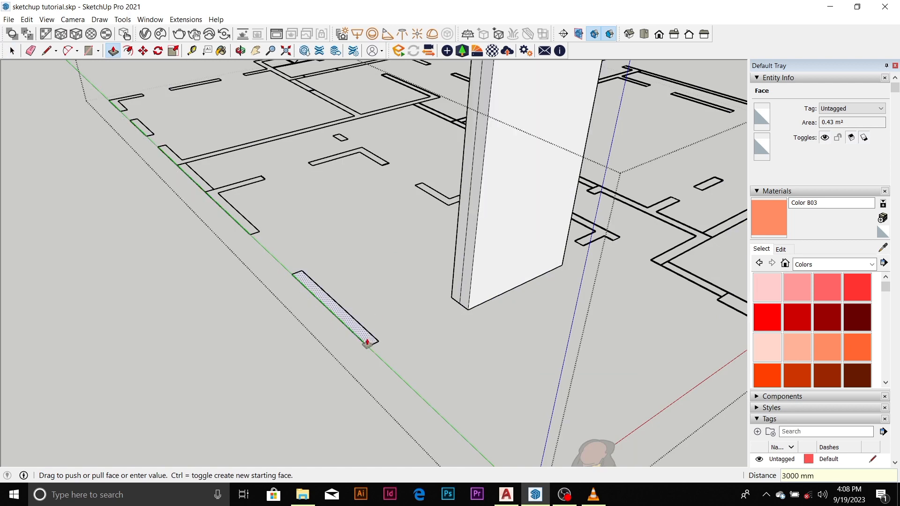
{"action": "double_click", "coordinate": [367, 341]}
{"action": "middle_click_drag", "start_coordinate": [367, 341], "coordinate": [367, 308]}
{"action": "scroll", "coordinate": [367, 309], "scroll_direction": "down", "scroll_amount": 5}
{"action": "key", "text": "space"}
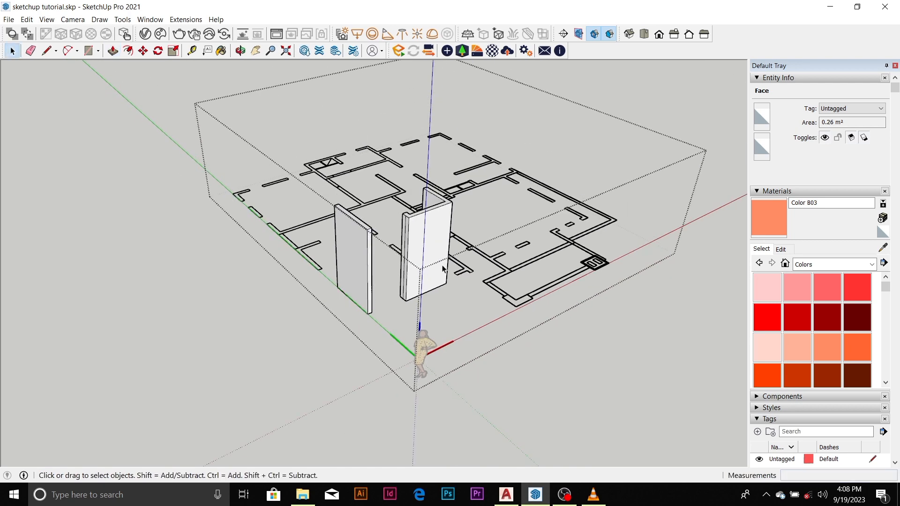
Draw two horizontal lines across the C-shaped wall's wide outer face, each spanning its full 1650 mm width.
{"action": "scroll", "coordinate": [344, 288], "scroll_direction": "up", "scroll_amount": 5}
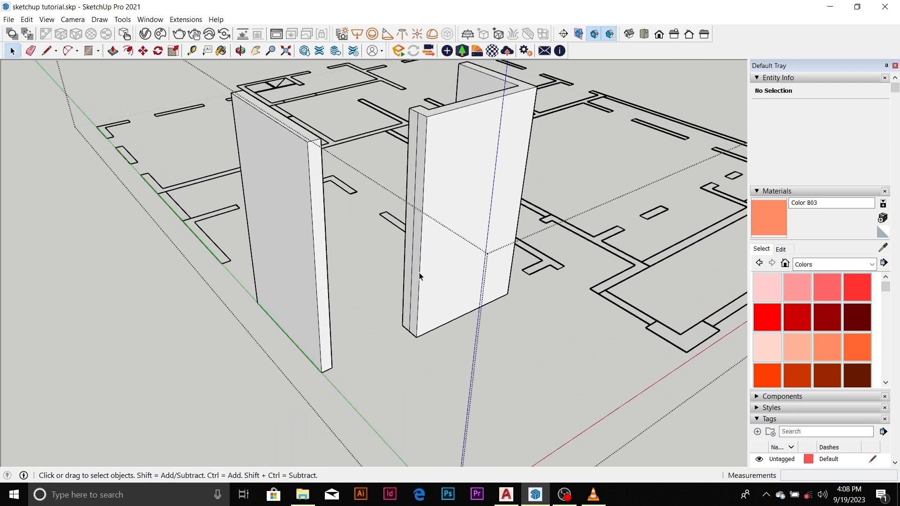
{"action": "key", "text": "l"}
{"action": "left_click", "coordinate": [420, 259]}
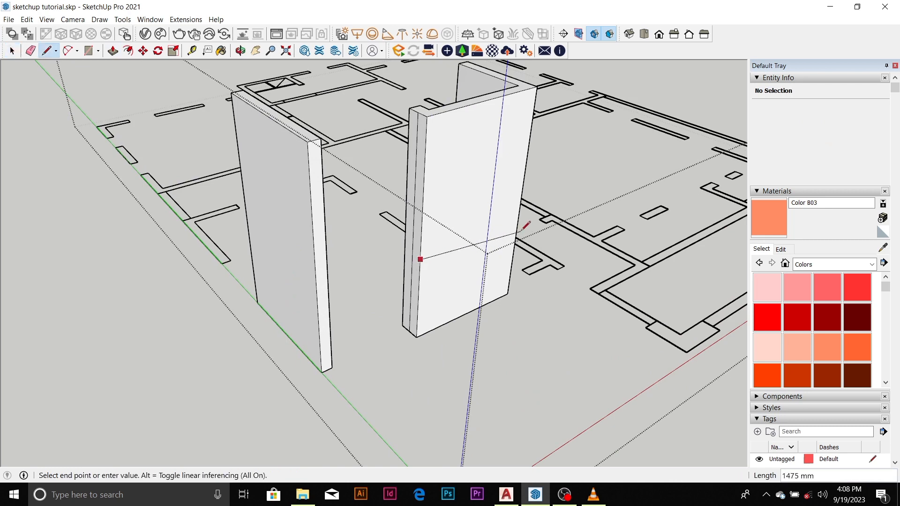
{"action": "left_click", "coordinate": [518, 220]}
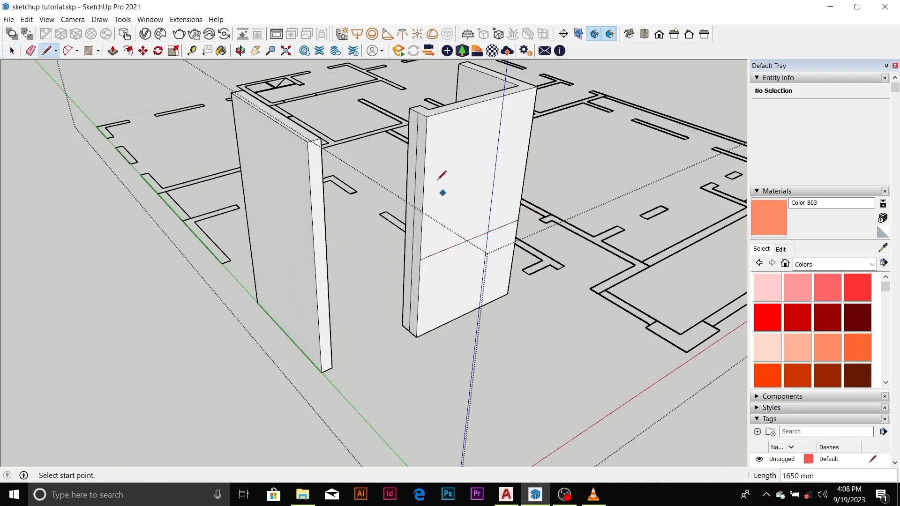
{"action": "left_click", "coordinate": [425, 173]}
{"action": "left_click", "coordinate": [530, 140]}
{"action": "key", "text": "space"}
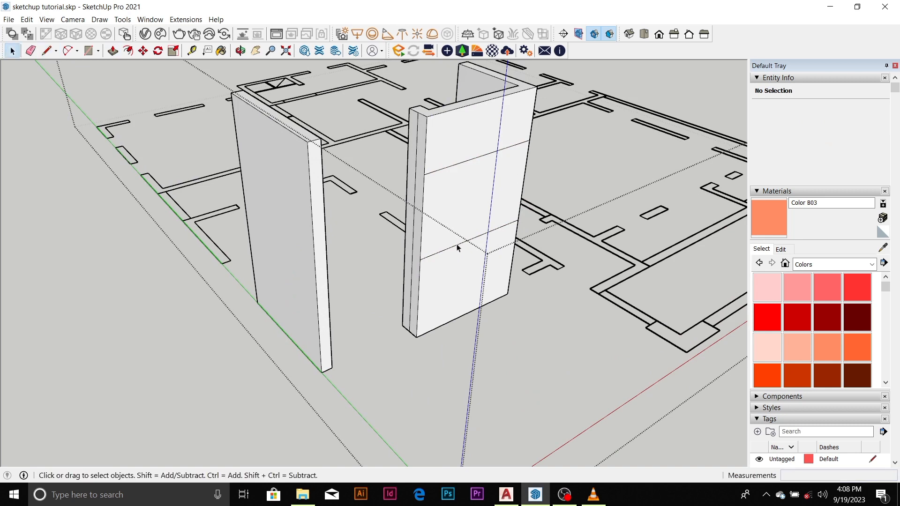
Erase both horizontal lines from the C-shaped wall's wide outer face.
{"action": "scroll", "coordinate": [457, 248], "scroll_direction": "down", "scroll_amount": 3}
{"action": "key", "text": "e"}
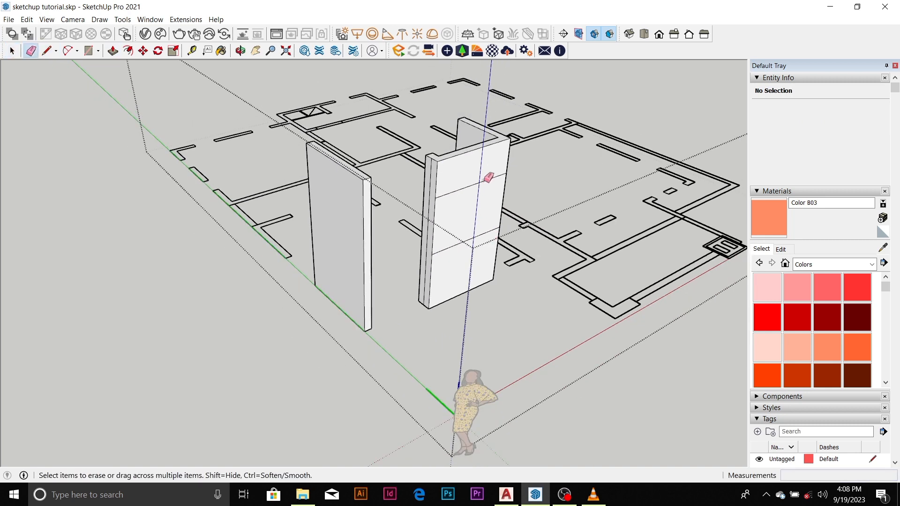
{"action": "left_click", "coordinate": [489, 181]}
{"action": "left_click", "coordinate": [486, 233]}
{"action": "key", "text": "space"}
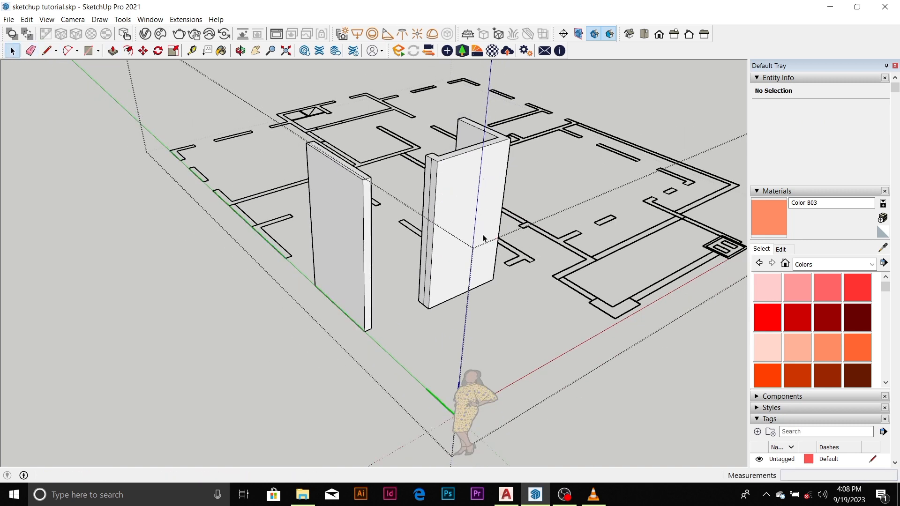
Paint the C-shaped wall's wide outer face with Cladding Siding Tan from the Brick, Cladding and Siding materials.
{"action": "left_click", "coordinate": [482, 237]}
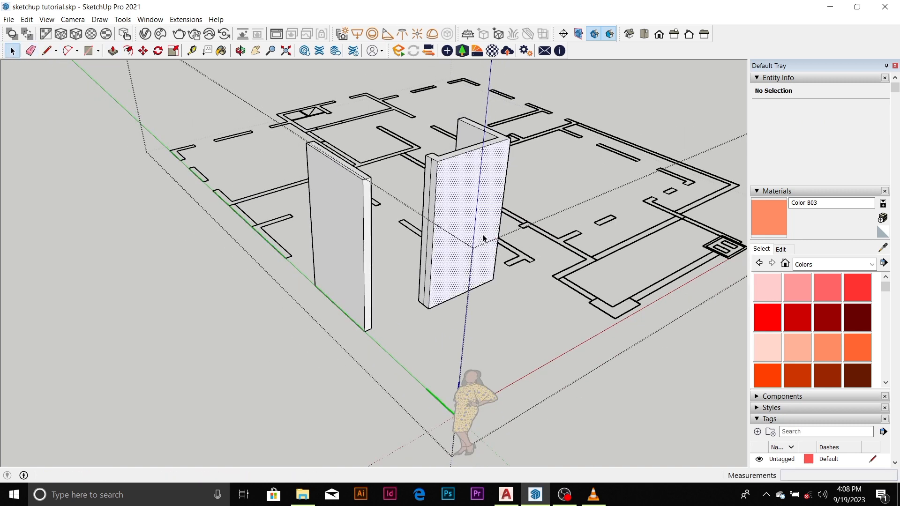
{"action": "left_click", "coordinate": [872, 265]}
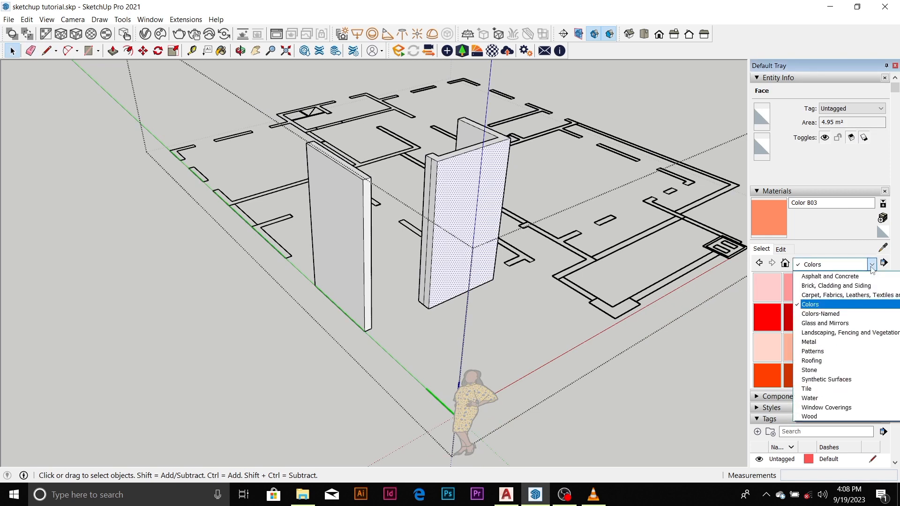
{"action": "left_click", "coordinate": [850, 286]}
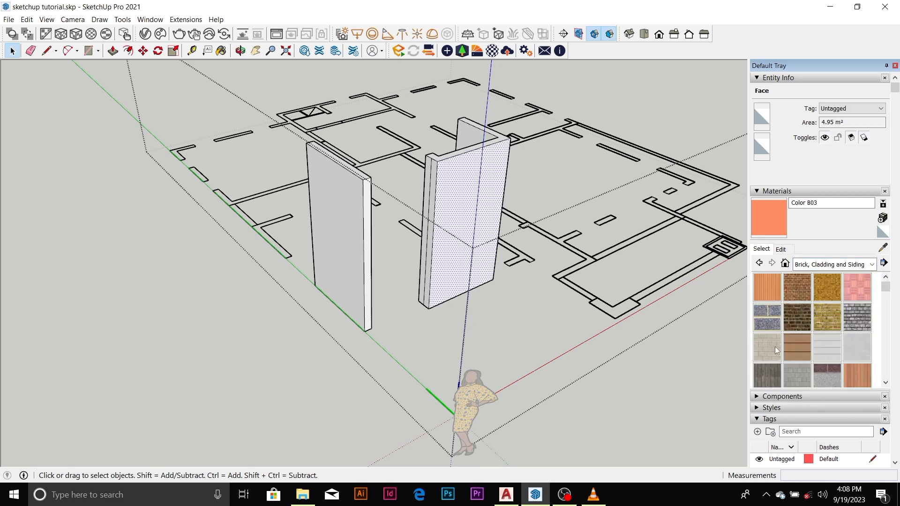
{"action": "left_click", "coordinate": [796, 347]}
{"action": "left_click", "coordinate": [460, 227]}
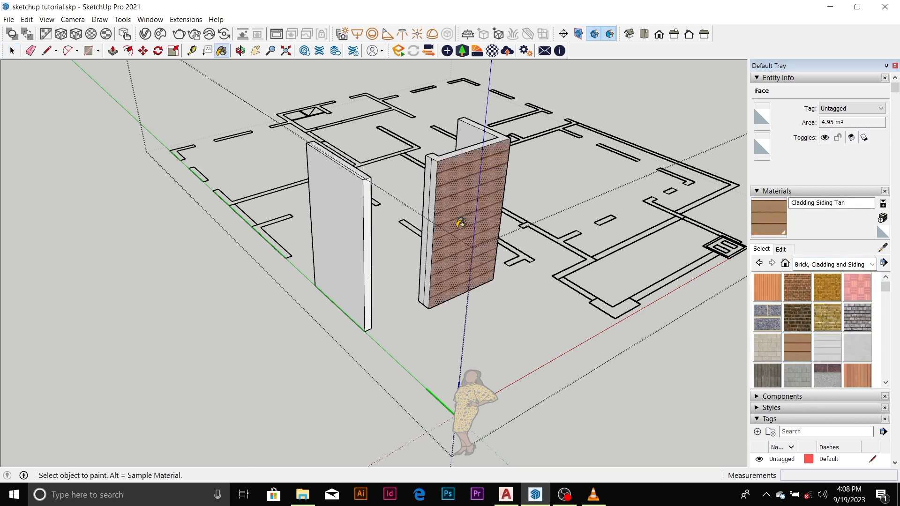
{"action": "scroll", "coordinate": [467, 217], "scroll_direction": "up", "scroll_amount": 4}
{"action": "scroll", "coordinate": [465, 248], "scroll_direction": "down", "scroll_amount": 3}
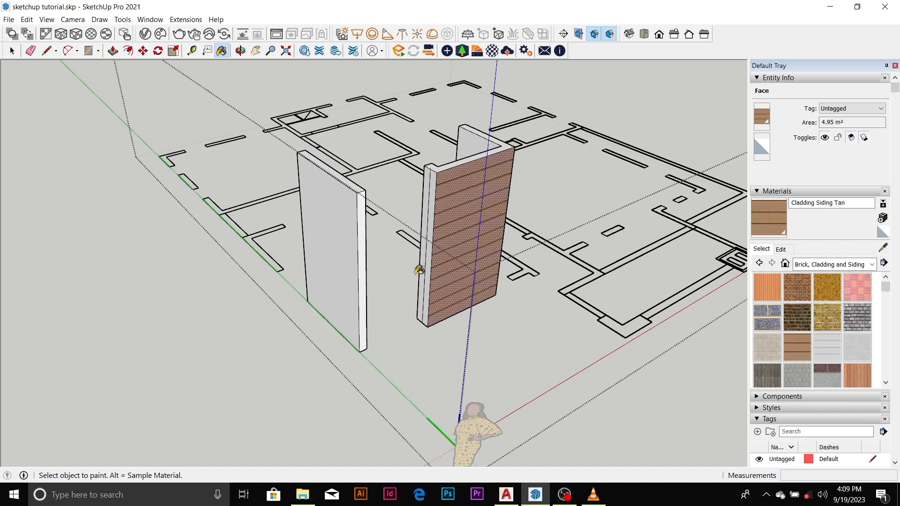
{"action": "scroll", "coordinate": [422, 267], "scroll_direction": "up", "scroll_amount": 5}
{"action": "key", "text": "space"}
Paint the C-shaped wall's adjoining outer side face with the Brick Tumbled material.
{"action": "scroll", "coordinate": [452, 248], "scroll_direction": "down", "scroll_amount": 10}
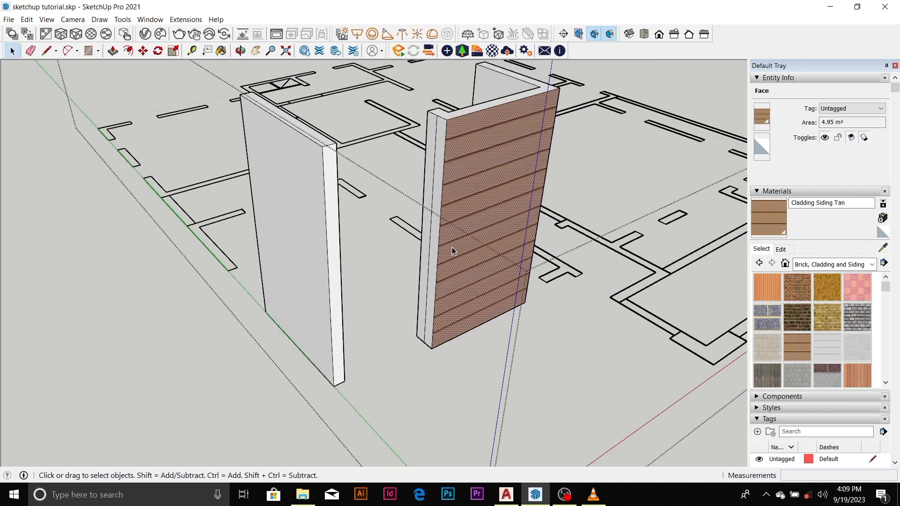
{"action": "mouse_move", "coordinate": [458, 261]}
{"action": "middle_mouse_down"}
{"action": "mouse_move", "coordinate": [344, 193]}
{"action": "mouse_move", "coordinate": [329, 155]}
{"action": "middle_mouse_up"}
{"action": "scroll", "coordinate": [483, 264], "scroll_direction": "up", "scroll_amount": 5}
{"action": "mouse_move", "coordinate": [450, 249]}
{"action": "middle_mouse_down"}
{"action": "mouse_move", "coordinate": [299, 240]}
{"action": "mouse_move", "coordinate": [389, 240]}
{"action": "middle_mouse_up"}
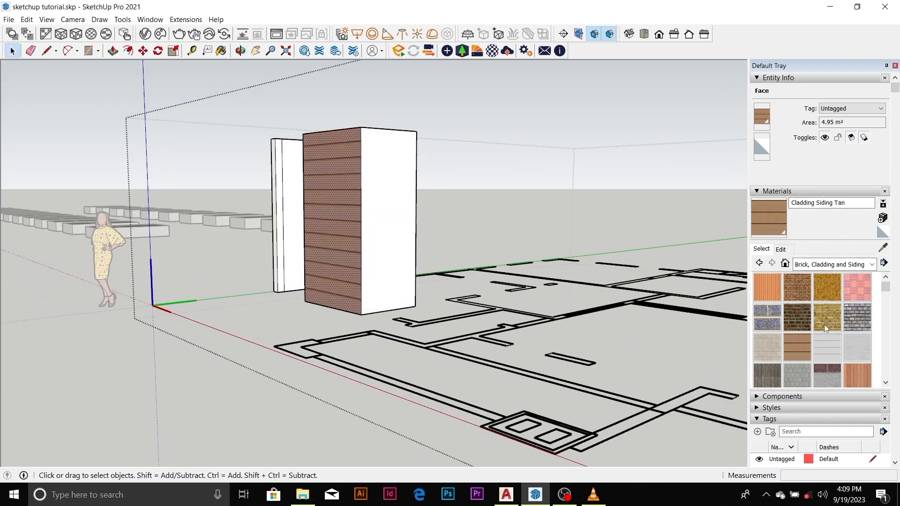
{"action": "left_click", "coordinate": [851, 320]}
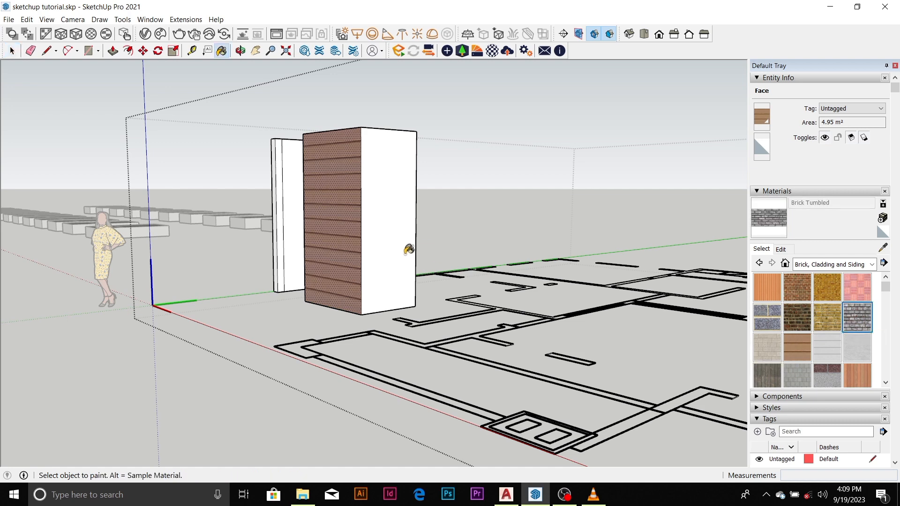
{"action": "left_click", "coordinate": [392, 259]}
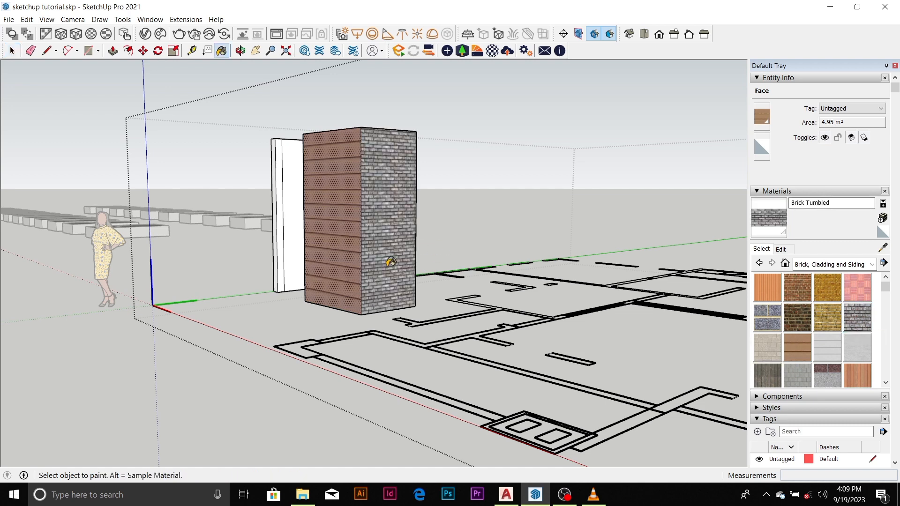
{"action": "mouse_move", "coordinate": [392, 259]}
{"action": "middle_mouse_down"}
{"action": "mouse_move", "coordinate": [370, 263]}
{"action": "mouse_move", "coordinate": [693, 251]}
{"action": "mouse_move", "coordinate": [513, 267]}
{"action": "mouse_move", "coordinate": [375, 297]}
{"action": "middle_mouse_up"}
{"action": "key", "text": "space"}
Select the C-shaped wall's wide outer face covered with cladding.
{"action": "left_click", "coordinate": [305, 281]}
{"action": "scroll", "coordinate": [415, 239], "scroll_direction": "down", "scroll_amount": 3}
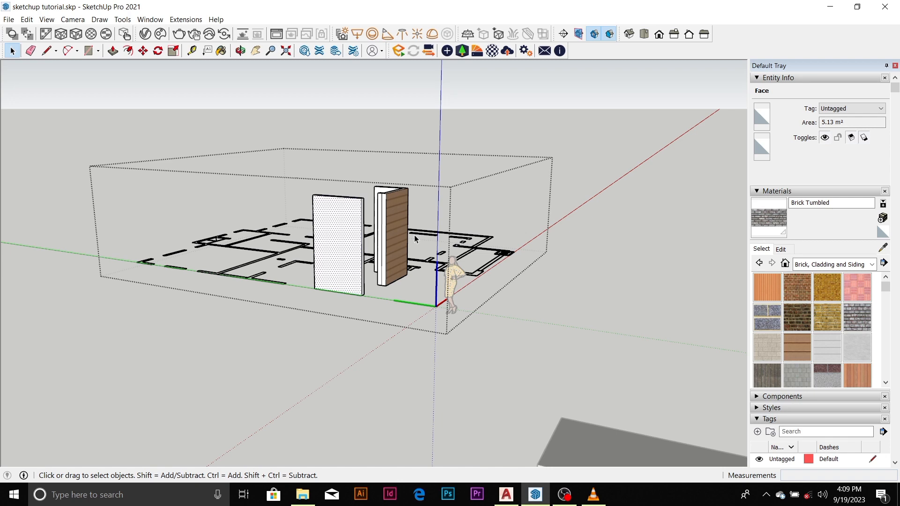
{"action": "scroll", "coordinate": [415, 239], "scroll_direction": "up", "scroll_amount": 10}
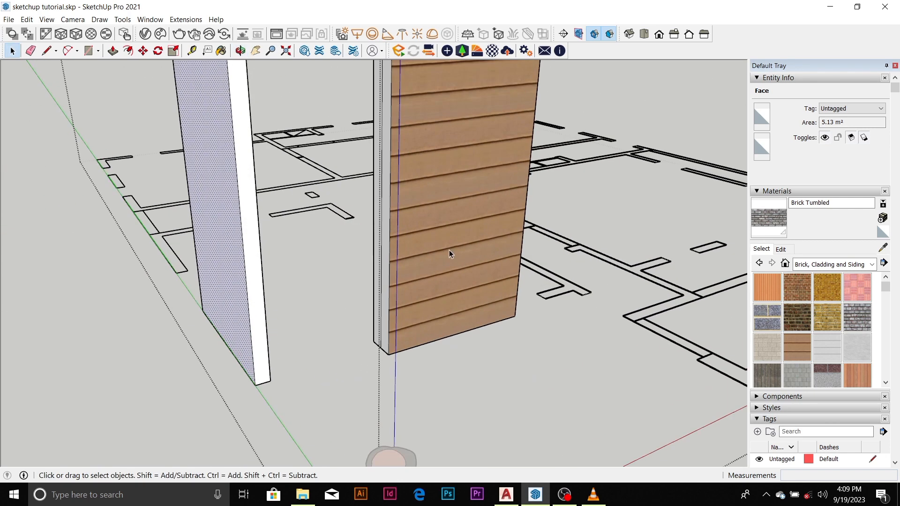
{"action": "left_click", "coordinate": [435, 253]}
{"action": "scroll", "coordinate": [435, 253], "scroll_direction": "down", "scroll_amount": 3}
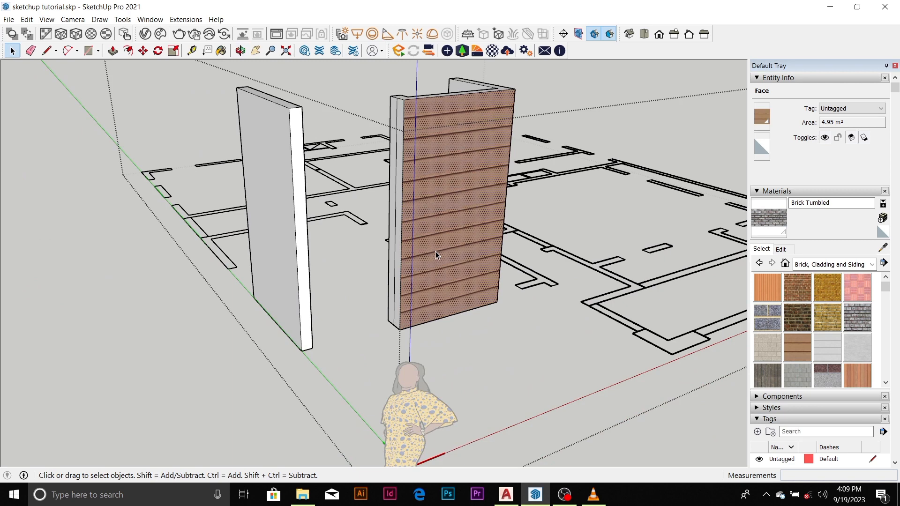
{"action": "middle_click_drag", "start_coordinate": [435, 252], "coordinate": [446, 235]}
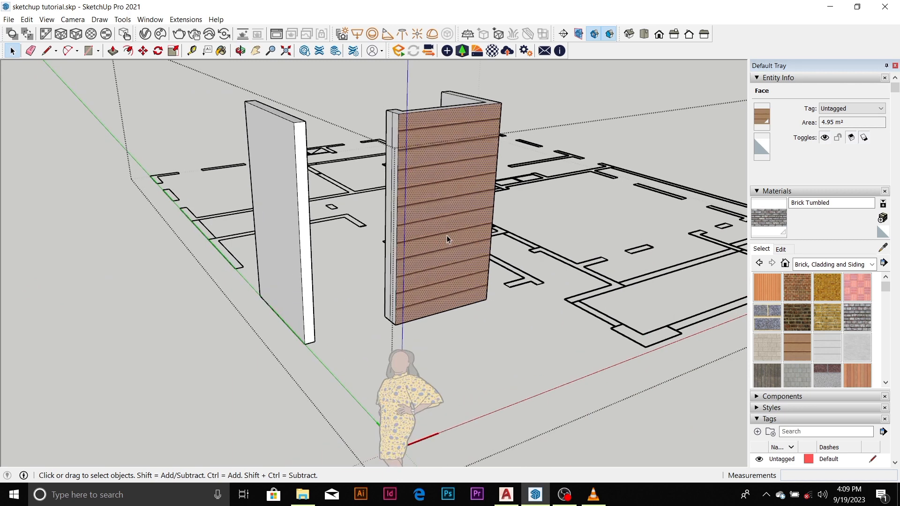
Recolour the Brick Tumbled material with the colour wheel to a muted grey-beige tone of medium brightness.
{"action": "left_click", "coordinate": [786, 251]}
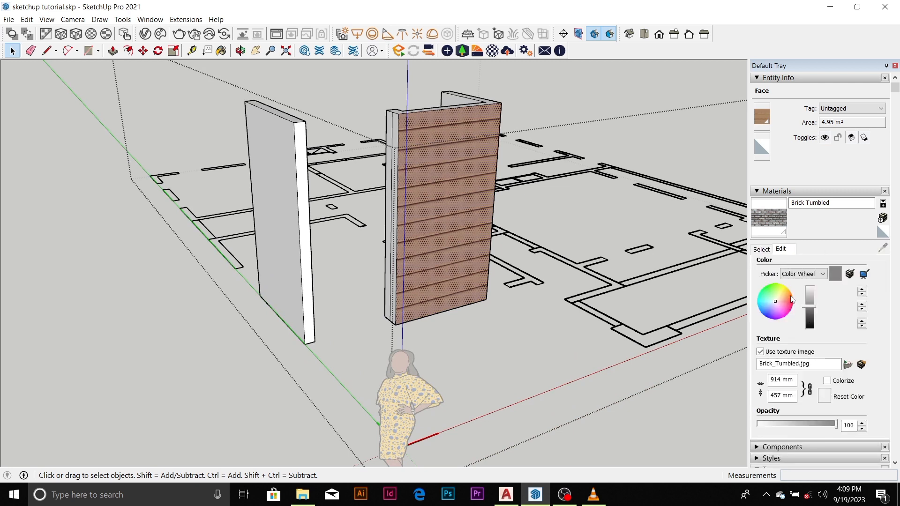
{"action": "left_click", "coordinate": [788, 291]}
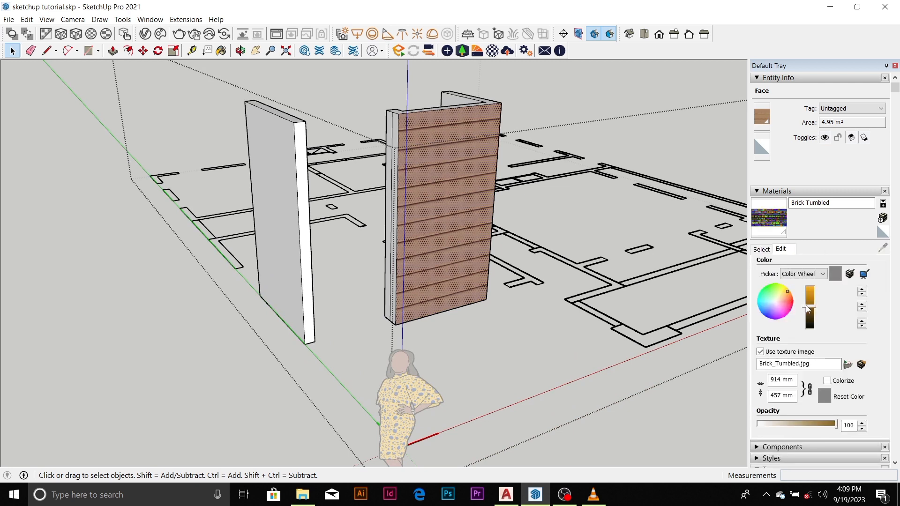
{"action": "left_click_drag", "start_coordinate": [809, 308], "coordinate": [811, 311]}
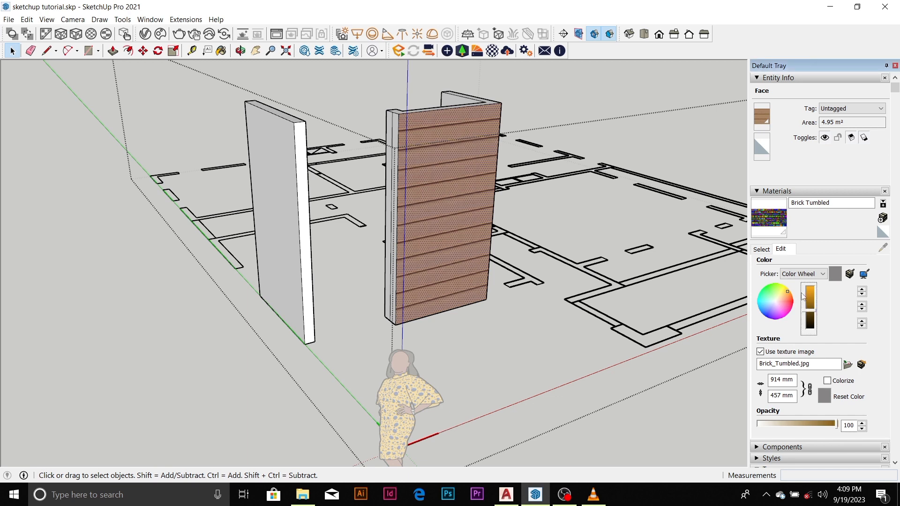
{"action": "left_click", "coordinate": [777, 302]}
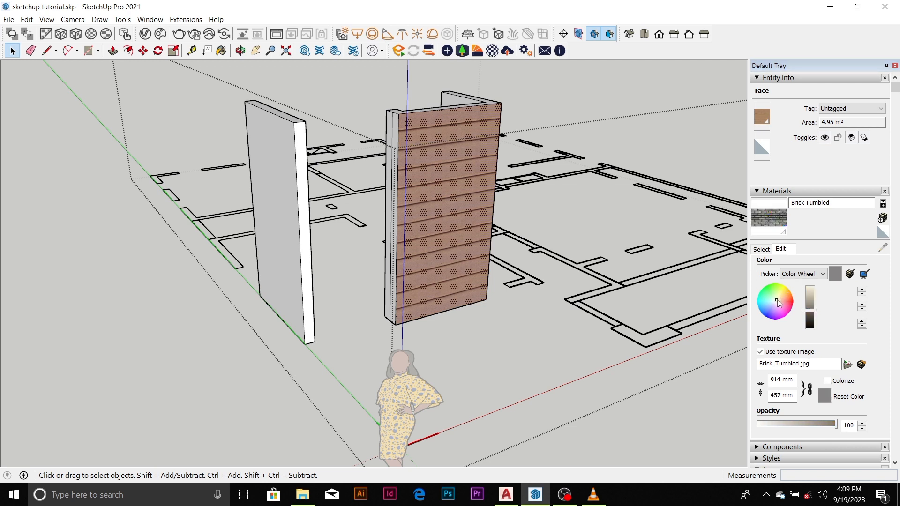
{"action": "left_click_drag", "start_coordinate": [813, 315], "coordinate": [812, 320]}
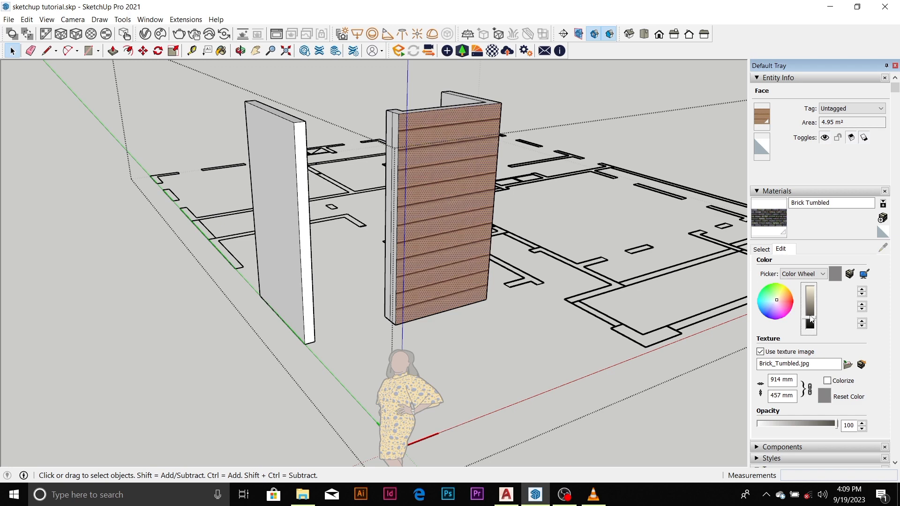
{"action": "left_click_drag", "start_coordinate": [809, 313], "coordinate": [811, 311]}
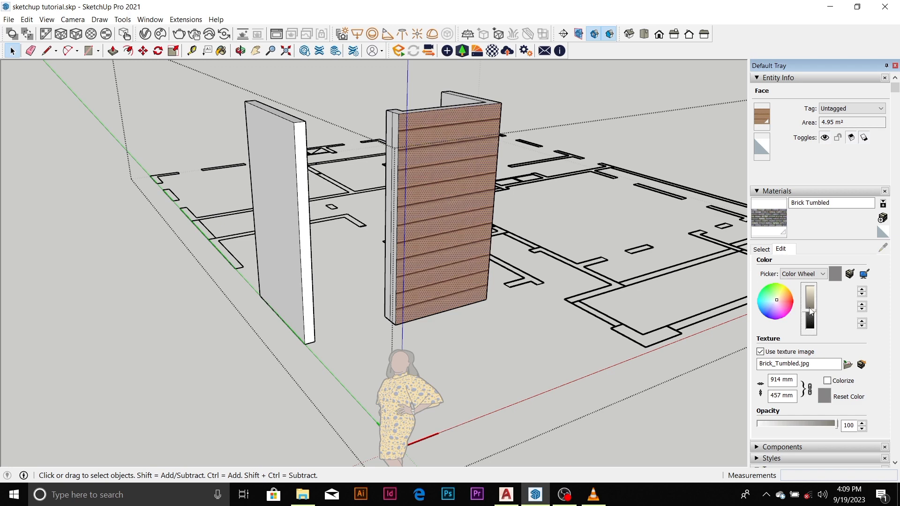
{"action": "middle_click_drag", "start_coordinate": [480, 267], "coordinate": [285, 217]}
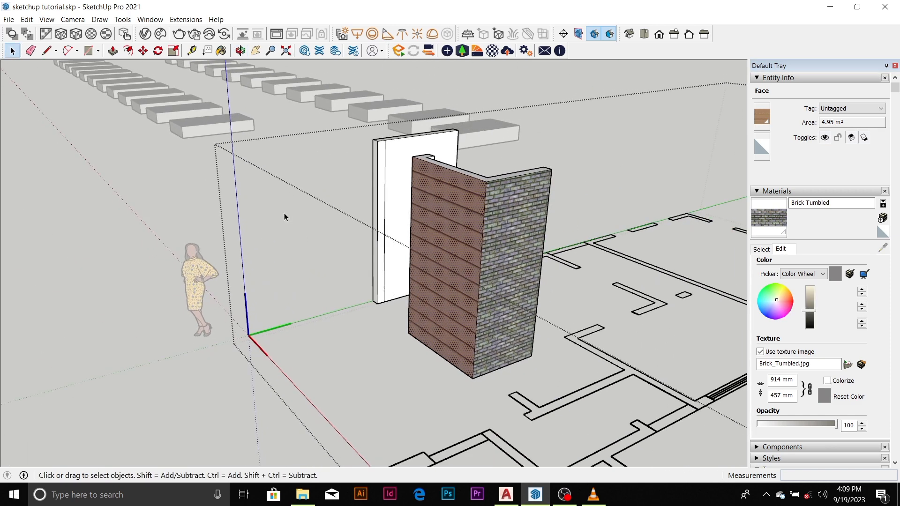
Leave and reopen the floor plan component for editing, and reselect the C-shaped wall's cladding-covered face.
{"action": "left_click", "coordinate": [544, 136]}
{"action": "scroll", "coordinate": [489, 211], "scroll_direction": "down", "scroll_amount": 1}
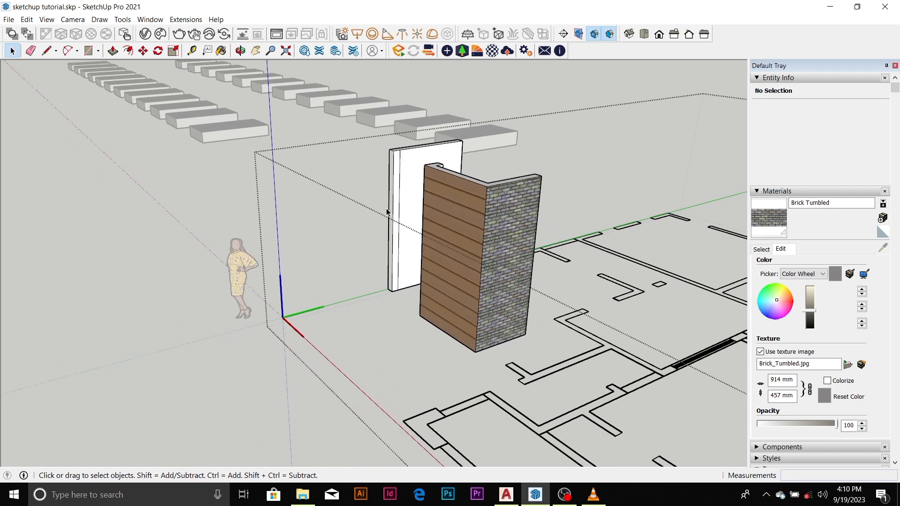
{"action": "left_click", "coordinate": [467, 237]}
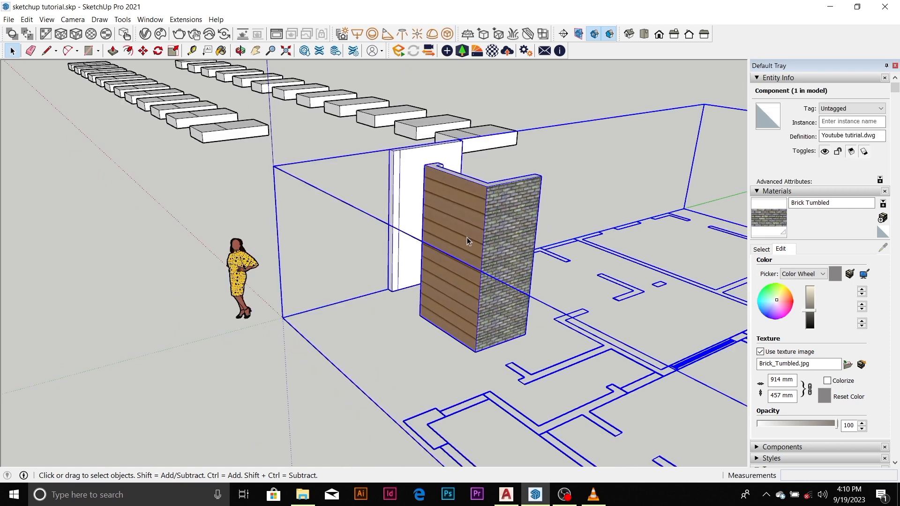
{"action": "double_click", "coordinate": [467, 237]}
{"action": "left_click", "coordinate": [466, 242]}
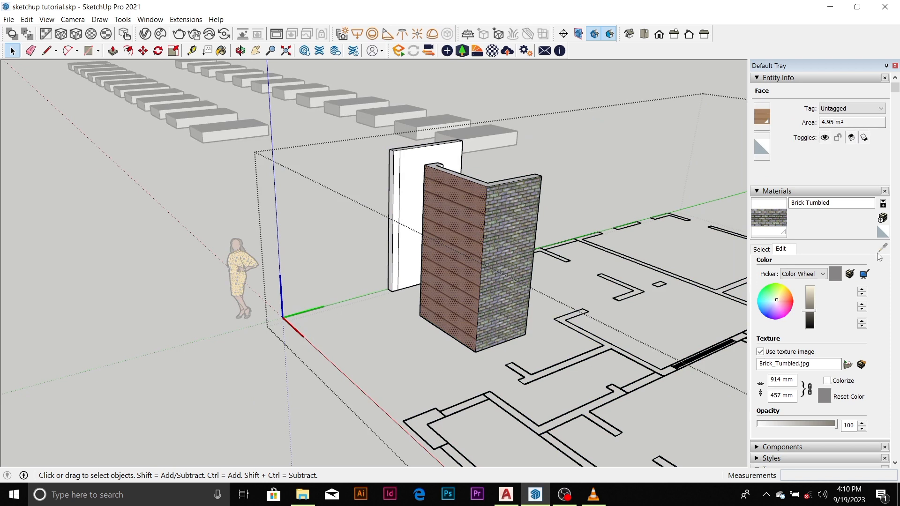
Sample the Cladding Siding Tan material from the C-shaped wall's wide outer face.
{"action": "left_click", "coordinate": [765, 250]}
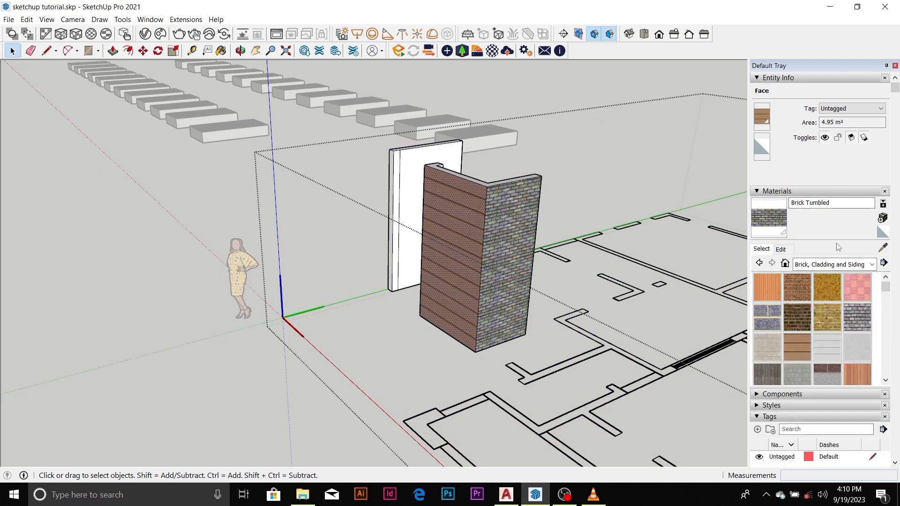
{"action": "left_click", "coordinate": [883, 247]}
{"action": "left_click", "coordinate": [471, 281]}
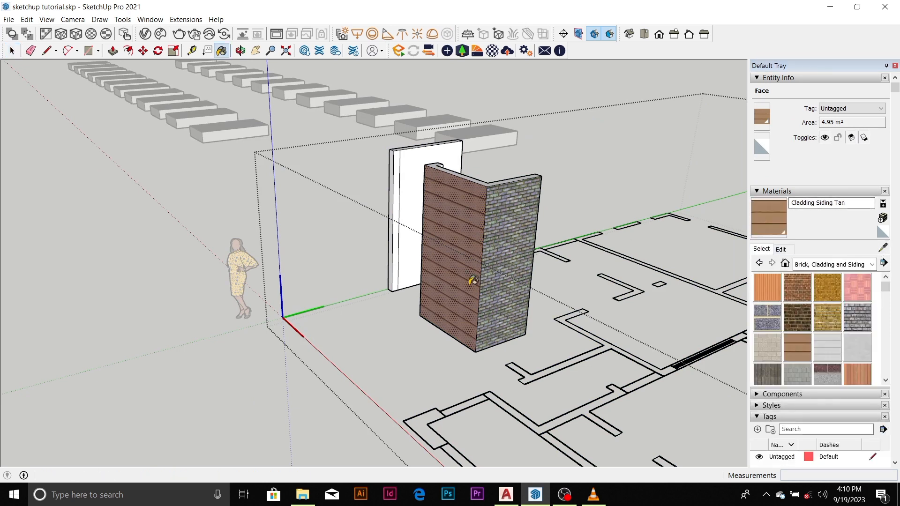
{"action": "key", "text": "space"}
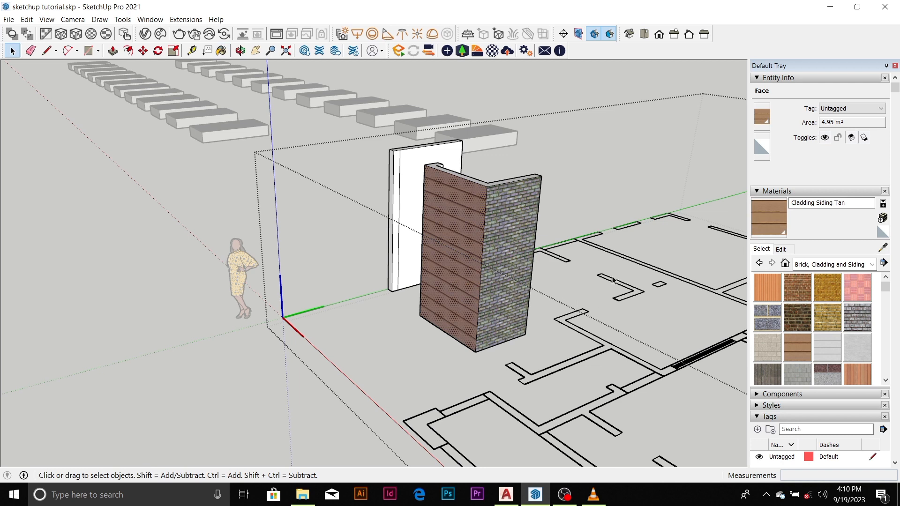
Recolour the Cladding Siding Tan material to a strong red of medium brightness with the colour wheel.
{"action": "left_click", "coordinate": [780, 250]}
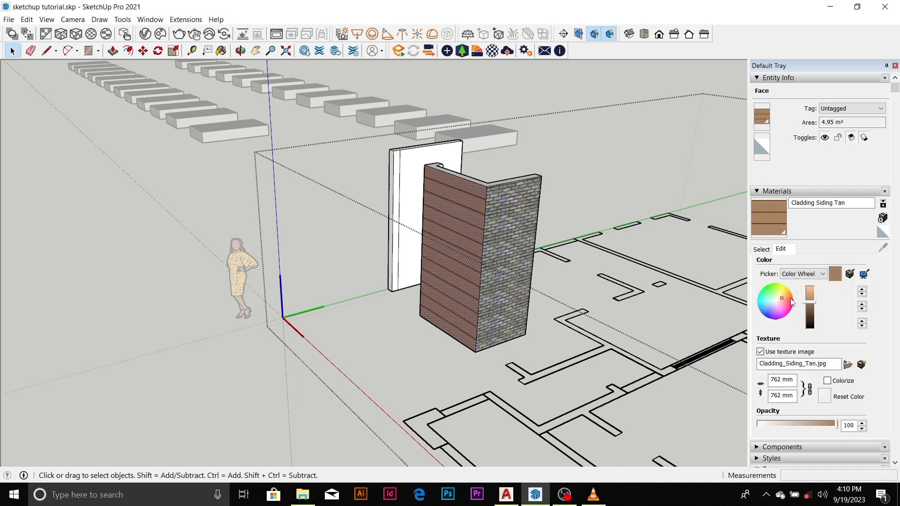
{"action": "left_click", "coordinate": [792, 301]}
{"action": "left_click", "coordinate": [810, 307]}
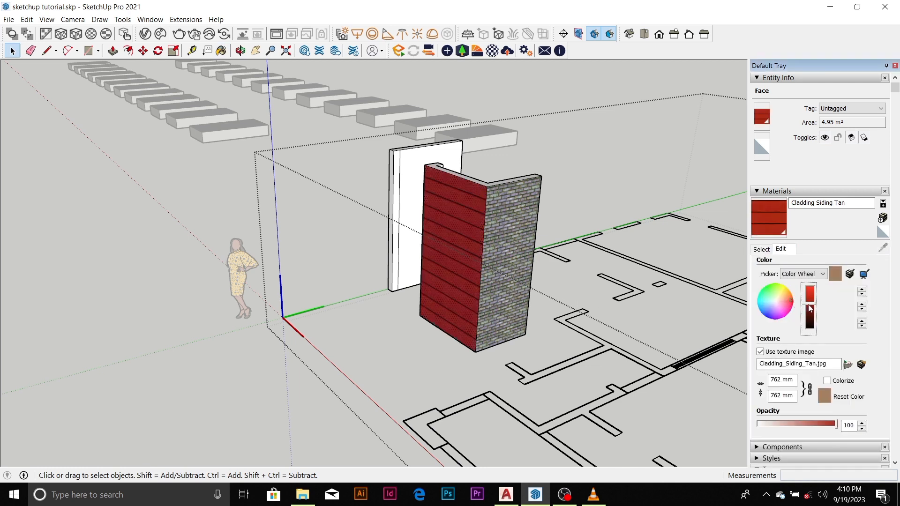
{"action": "left_click", "coordinate": [808, 313]}
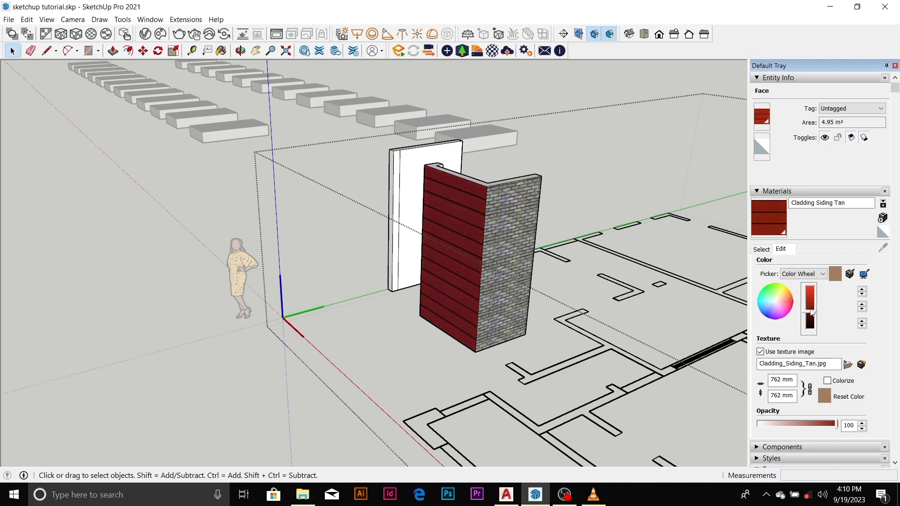
{"action": "left_click", "coordinate": [811, 304]}
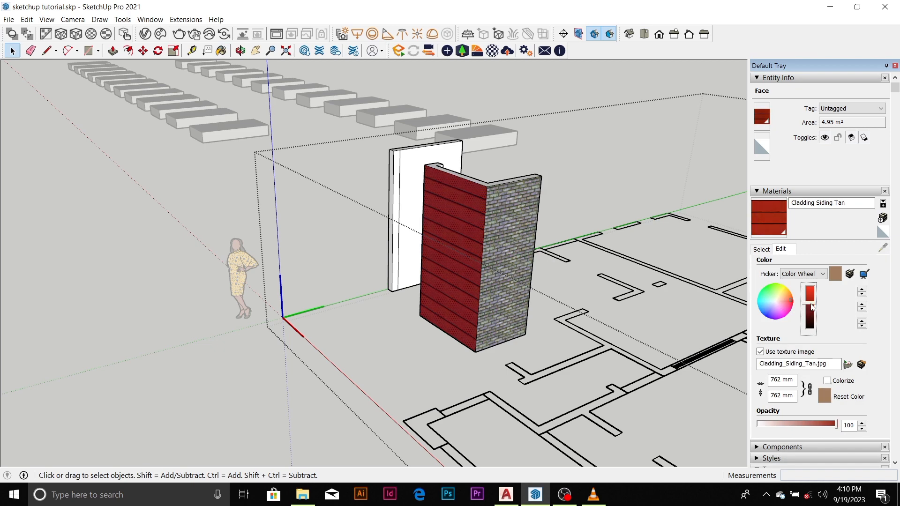
{"action": "left_click", "coordinate": [770, 249]}
Examine the C-shaped wall's recoloured cladding and brick faces from several sides and distances.
{"action": "scroll", "coordinate": [409, 257], "scroll_direction": "down", "scroll_amount": 3}
{"action": "middle_click_drag", "start_coordinate": [408, 258], "coordinate": [654, 263]}
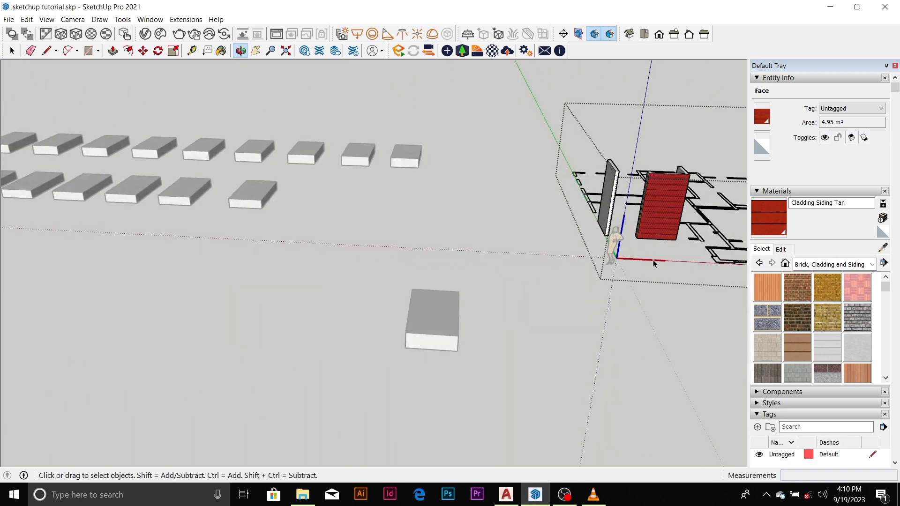
{"action": "scroll", "coordinate": [682, 192], "scroll_direction": "up", "scroll_amount": 5}
{"action": "middle_click_drag", "start_coordinate": [688, 179], "coordinate": [435, 209]}
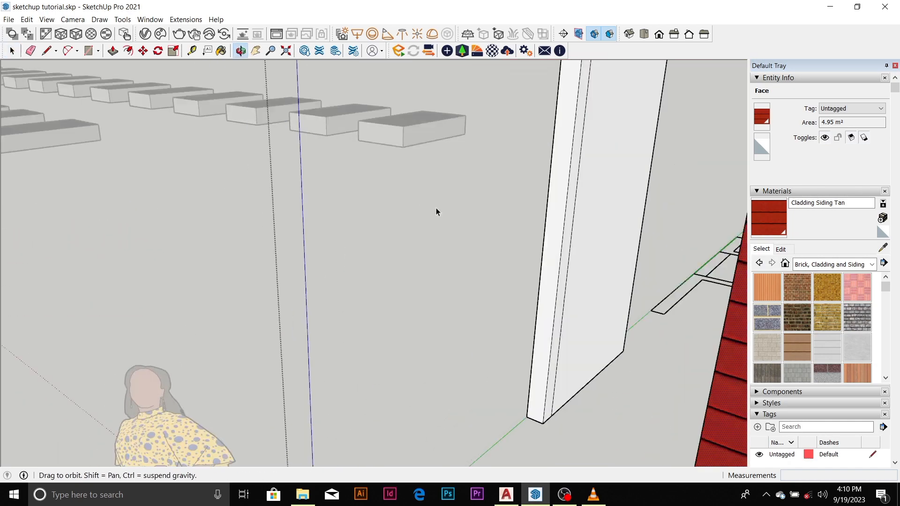
{"action": "scroll", "coordinate": [422, 203], "scroll_direction": "down", "scroll_amount": 6}
{"action": "scroll", "coordinate": [562, 232], "scroll_direction": "up", "scroll_amount": 4}
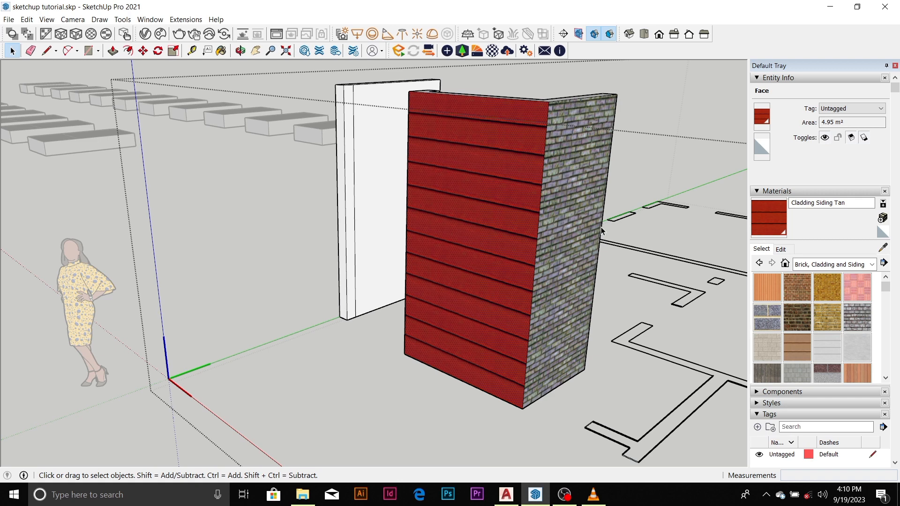
{"action": "scroll", "coordinate": [505, 289], "scroll_direction": "down", "scroll_amount": 8}
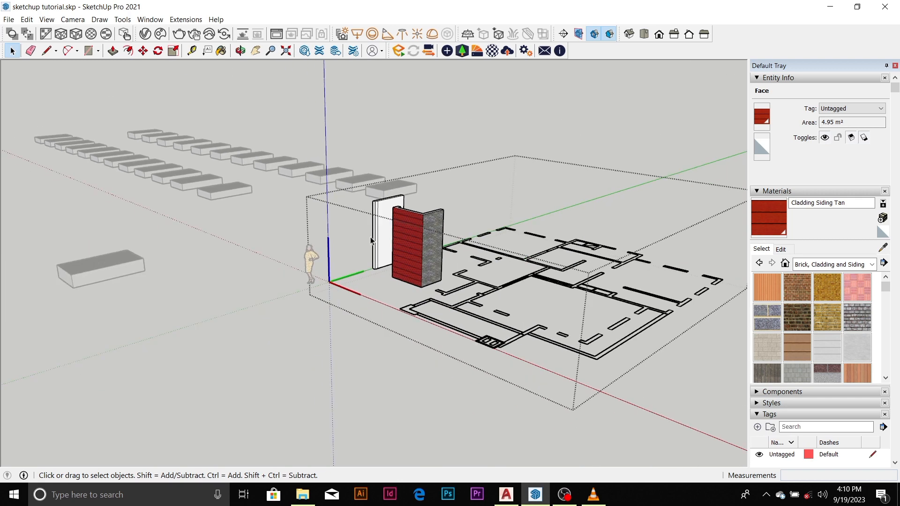
{"action": "middle_click_drag", "start_coordinate": [352, 251], "coordinate": [584, 307]}
{"action": "scroll", "coordinate": [135, 231], "scroll_direction": "down", "scroll_amount": 5}
{"action": "middle_click_drag", "start_coordinate": [328, 279], "coordinate": [358, 314]}
{"action": "scroll", "coordinate": [365, 234], "scroll_direction": "up", "scroll_amount": 2}
{"action": "scroll", "coordinate": [308, 258], "scroll_direction": "up", "scroll_amount": 6}
{"action": "middle_click_drag", "start_coordinate": [302, 261], "coordinate": [493, 212]}
{"action": "scroll", "coordinate": [493, 212], "scroll_direction": "down", "scroll_amount": 1}
{"action": "middle_click_drag", "start_coordinate": [377, 291], "coordinate": [277, 235]}
{"action": "scroll", "coordinate": [404, 253], "scroll_direction": "up", "scroll_amount": 4}
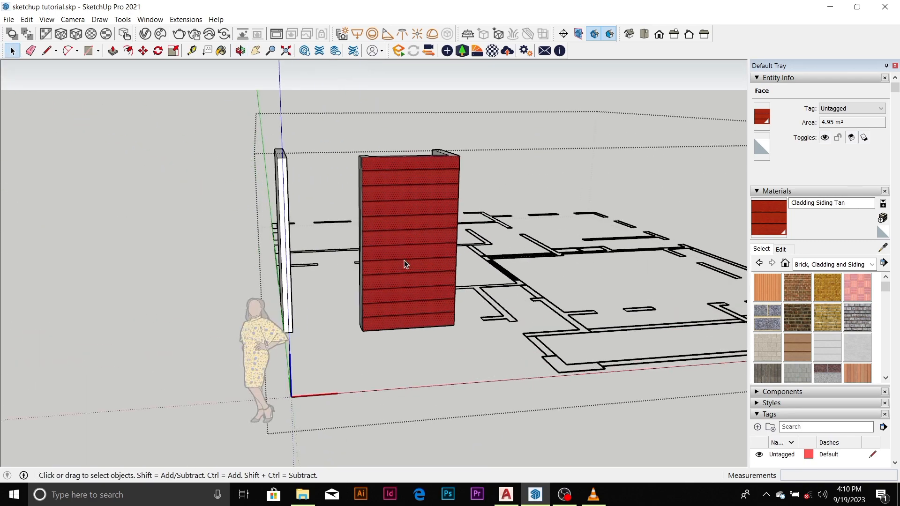
Close the floor plan component and clear the selection.
{"action": "scroll", "coordinate": [354, 272], "scroll_direction": "down", "scroll_amount": 2}
{"action": "scroll", "coordinate": [354, 272], "scroll_direction": "down", "scroll_amount": 3}
{"action": "left_click", "coordinate": [631, 184]}
{"action": "scroll", "coordinate": [357, 273], "scroll_direction": "up", "scroll_amount": 5}
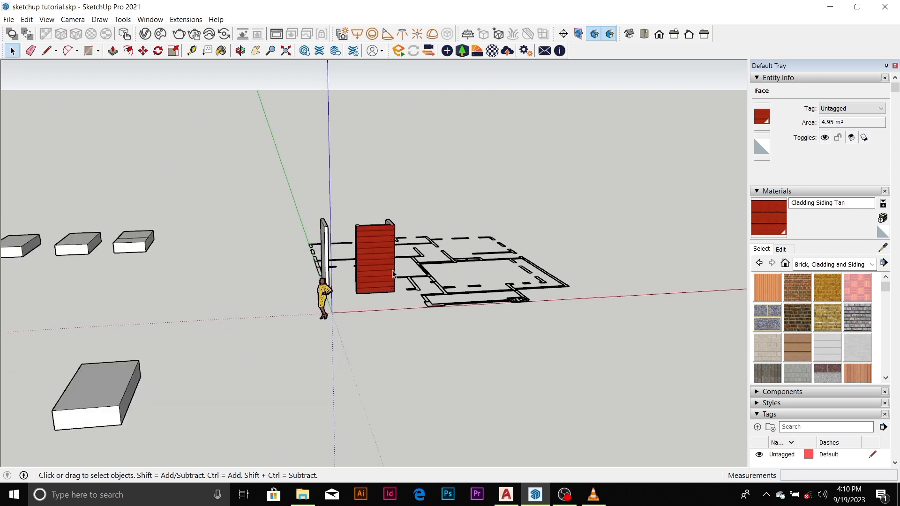
{"action": "scroll", "coordinate": [453, 237], "scroll_direction": "up", "scroll_amount": 2}
{"action": "scroll", "coordinate": [365, 314], "scroll_direction": "down", "scroll_amount": 4}
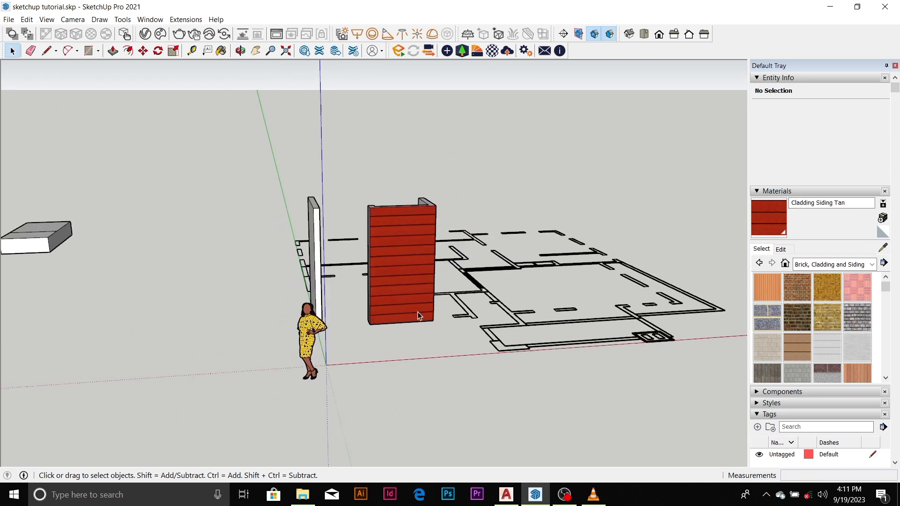
{"action": "scroll", "coordinate": [455, 294], "scroll_direction": "up", "scroll_amount": 2}
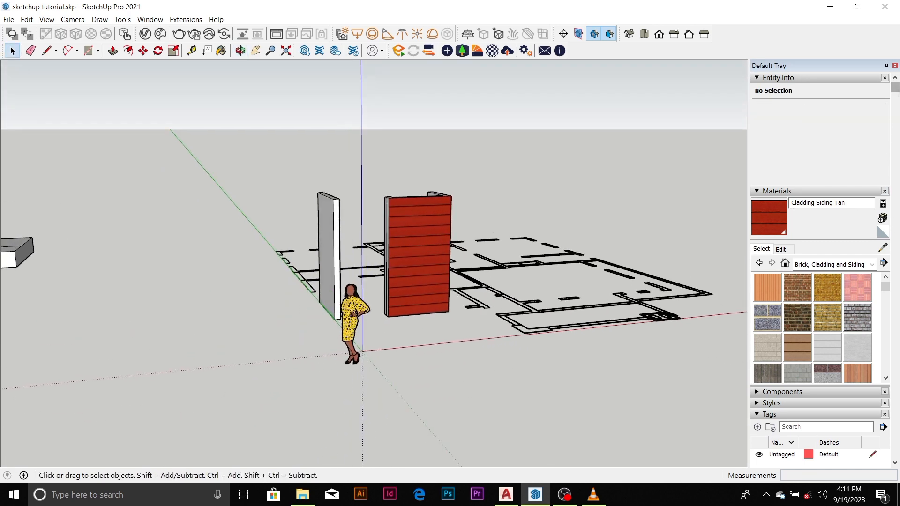
Save a new scene of a near eye-level view showing both walls, the standing figure and the floor plan.
{"action": "left_click_drag", "start_coordinate": [895, 88], "coordinate": [896, 183]}
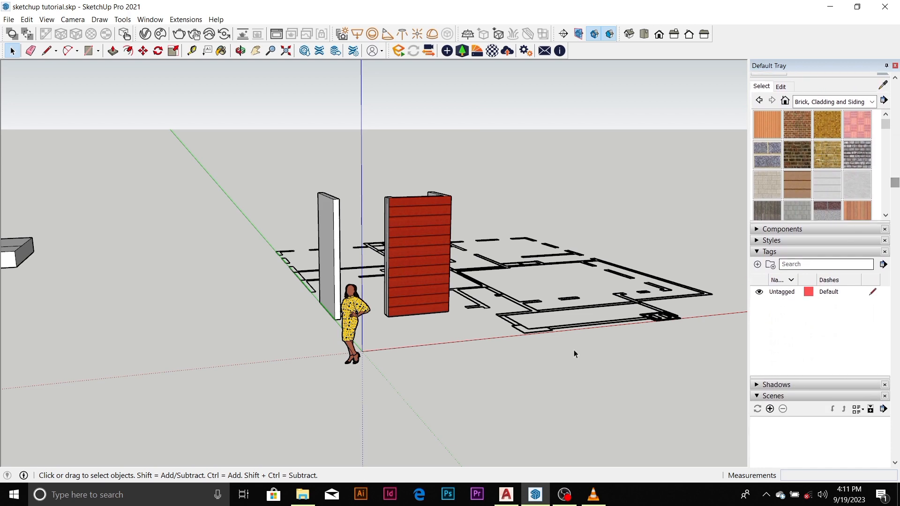
{"action": "scroll", "coordinate": [403, 293], "scroll_direction": "up", "scroll_amount": 3}
{"action": "scroll", "coordinate": [415, 285], "scroll_direction": "down", "scroll_amount": 5}
{"action": "middle_click_drag", "start_coordinate": [415, 286], "coordinate": [435, 270]}
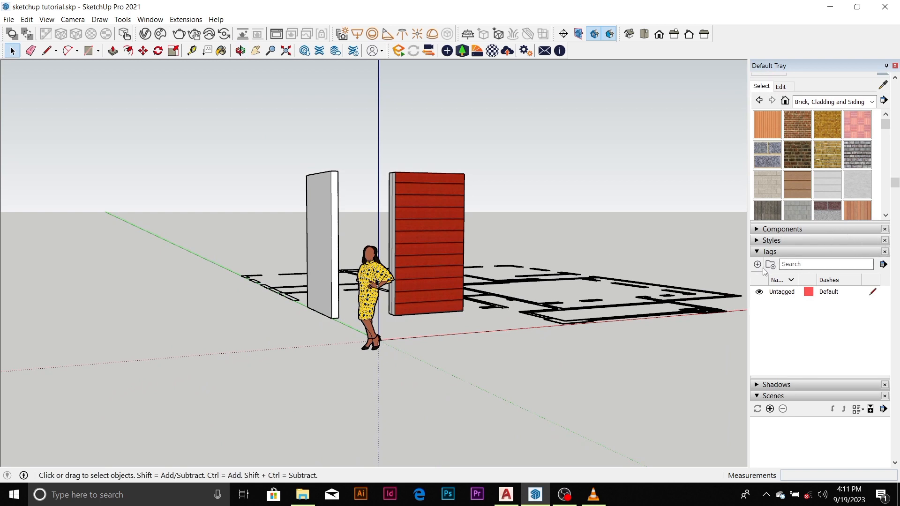
{"action": "left_click", "coordinate": [779, 397]}
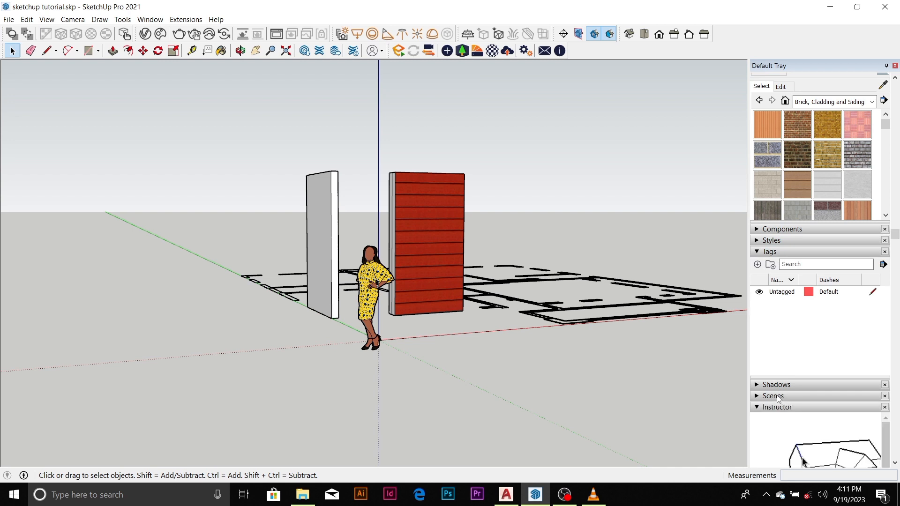
{"action": "scroll", "coordinate": [825, 404], "scroll_direction": "down", "scroll_amount": 2}
{"action": "scroll", "coordinate": [825, 404], "scroll_direction": "down", "scroll_amount": 6}
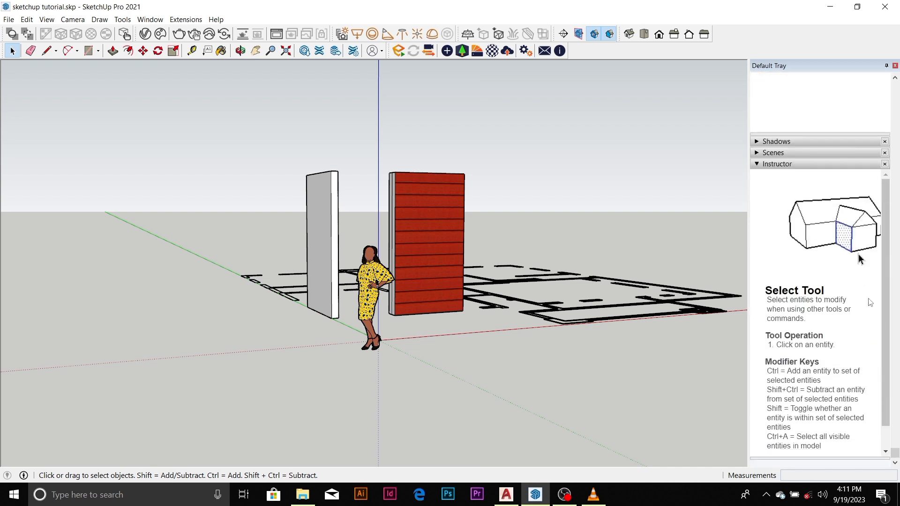
{"action": "left_click", "coordinate": [814, 153]}
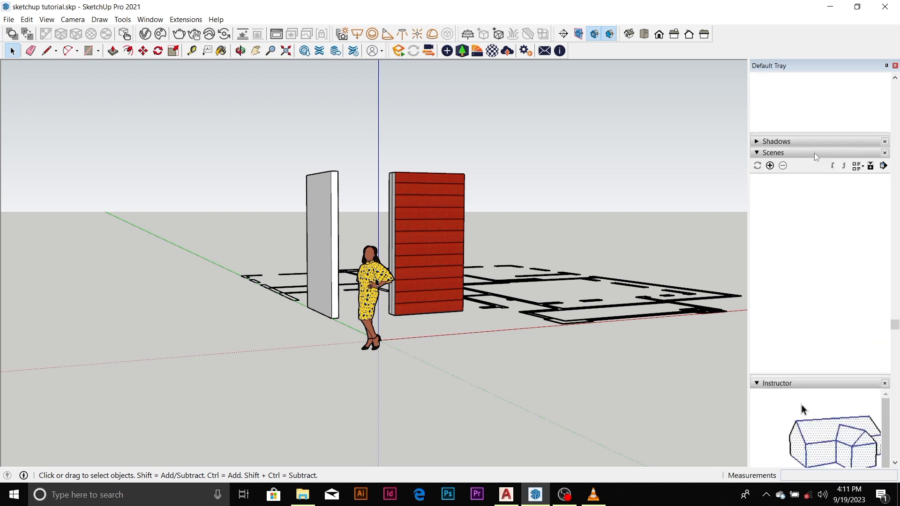
{"action": "left_click", "coordinate": [770, 165]}
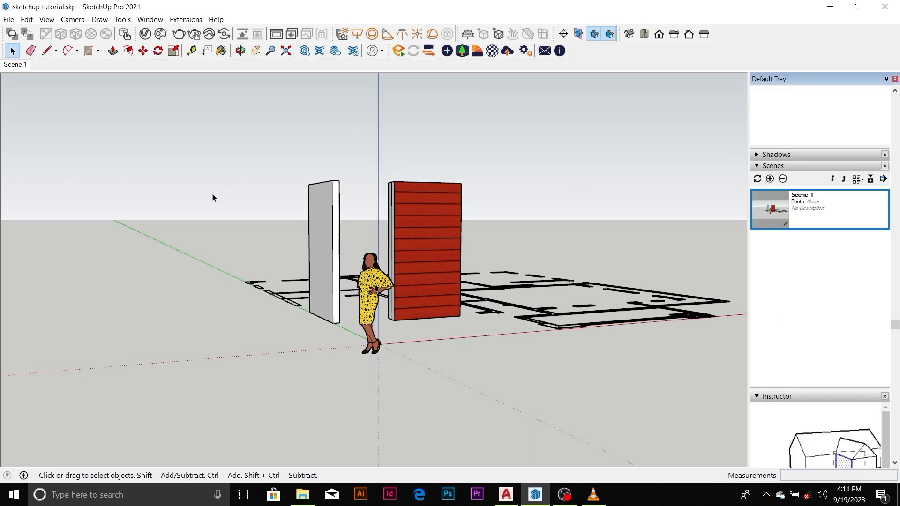
Save a second scene from an orbited view showing the C-shaped wall's red cladding and brick faces beside the standing figure.
{"action": "middle_click_drag", "start_coordinate": [410, 261], "coordinate": [108, 256]}
{"action": "left_click", "coordinate": [770, 178]}
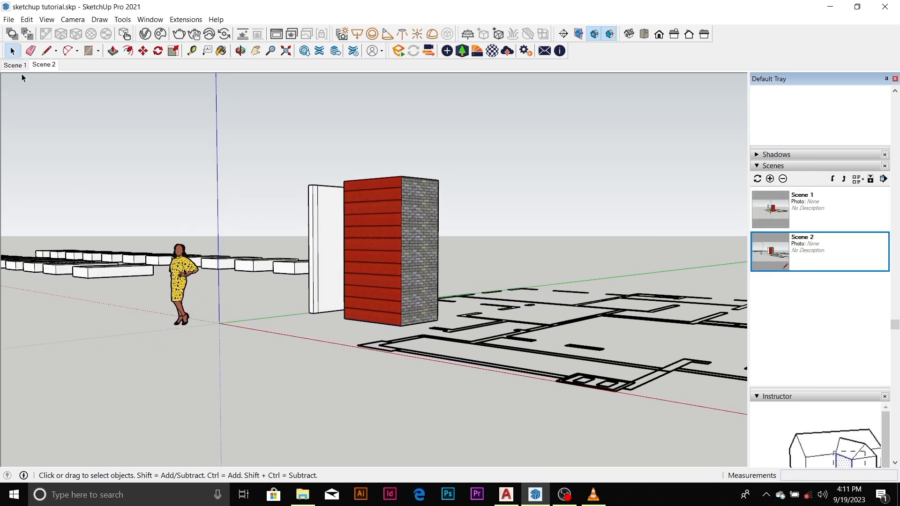
Switch back and forth between Scene 1 and Scene 2 to compare the saved views, ending on Scene 2.
{"action": "left_click", "coordinate": [21, 67]}
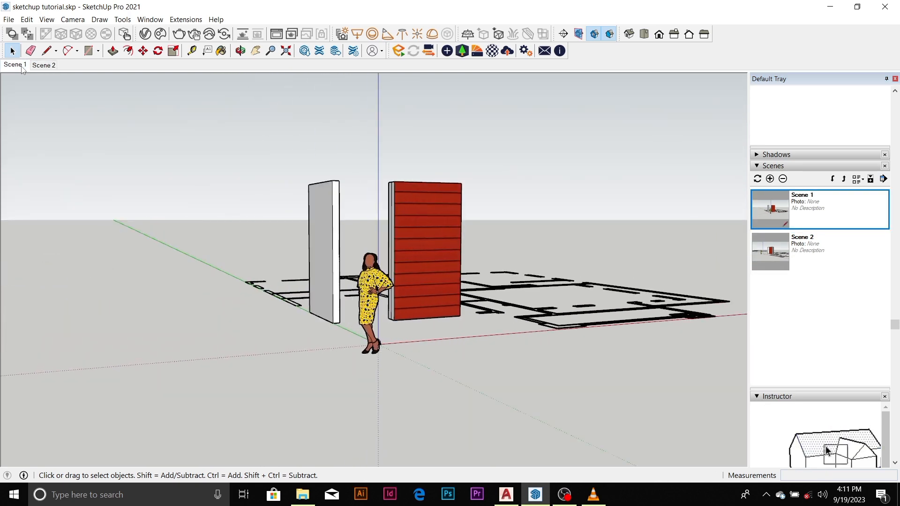
{"action": "left_click", "coordinate": [48, 66]}
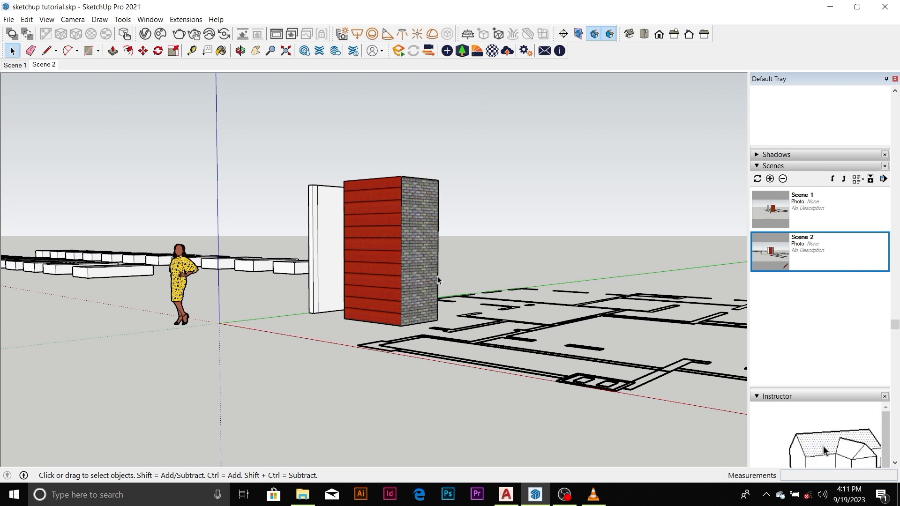
{"action": "left_click", "coordinate": [18, 65]}
{"action": "left_click", "coordinate": [39, 66]}
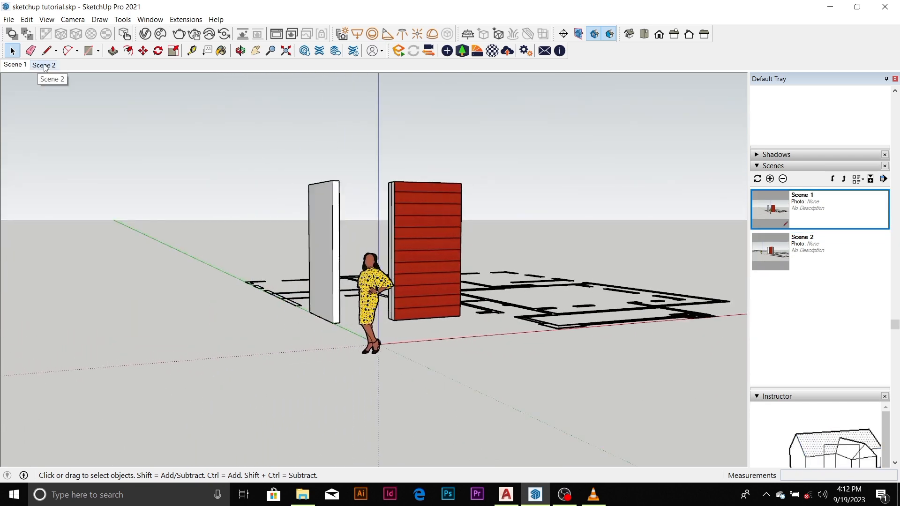
{"action": "left_click", "coordinate": [44, 67]}
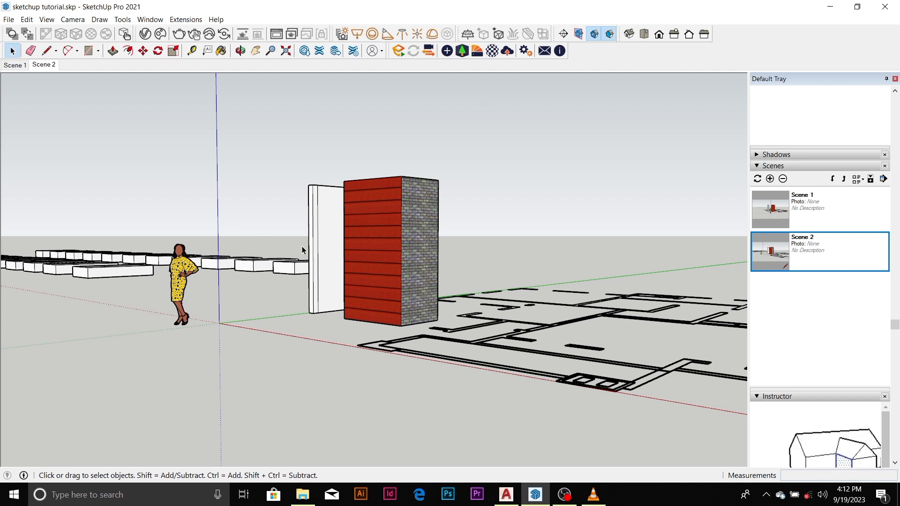
{"action": "scroll", "coordinate": [318, 249], "scroll_direction": "down", "scroll_amount": 2}
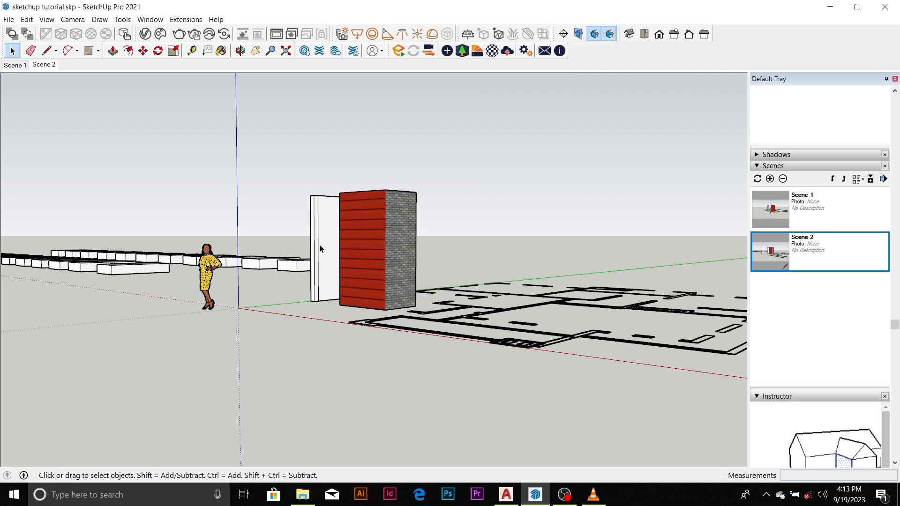
{"action": "scroll", "coordinate": [328, 249], "scroll_direction": "up", "scroll_amount": 8}
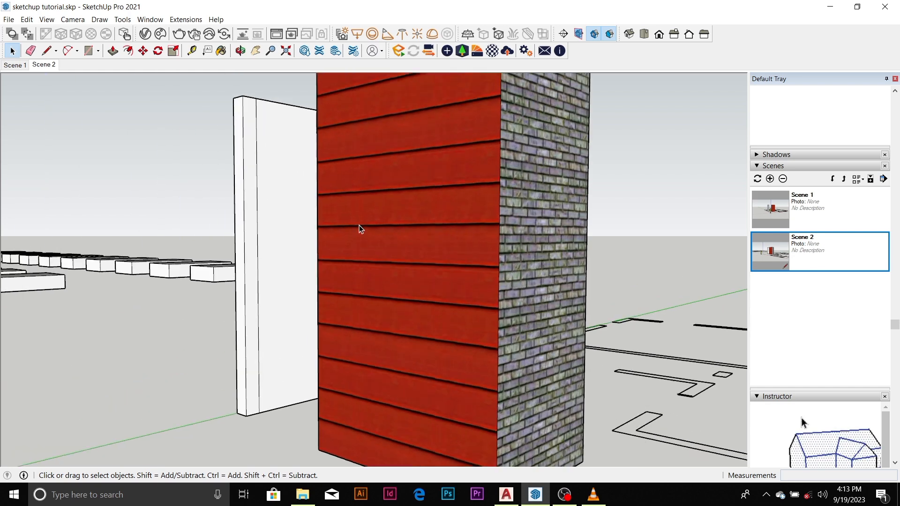
{"action": "scroll", "coordinate": [359, 225], "scroll_direction": "down", "scroll_amount": 10}
{"action": "middle_click_drag", "start_coordinate": [344, 246], "coordinate": [429, 272]}
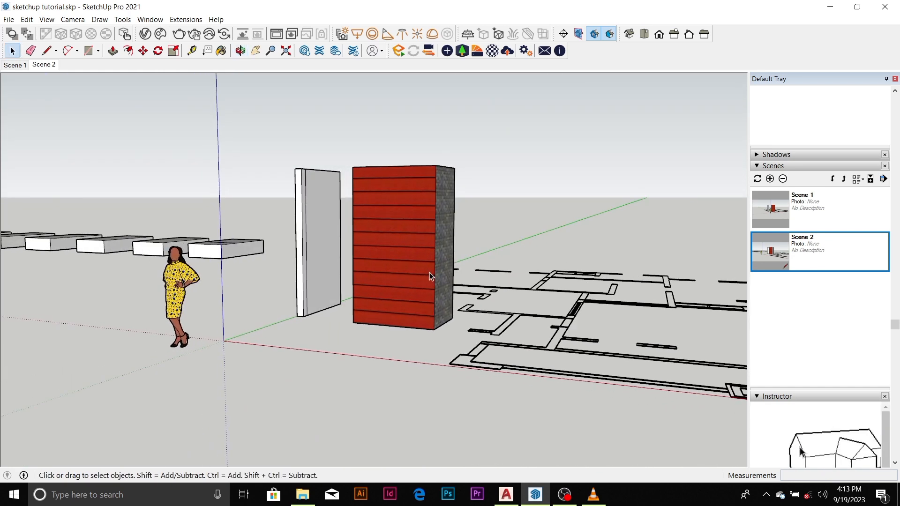
Look through the model's export types, including 3D model, 2D graphic and animation, without starting an export.
{"action": "left_click", "coordinate": [14, 20]}
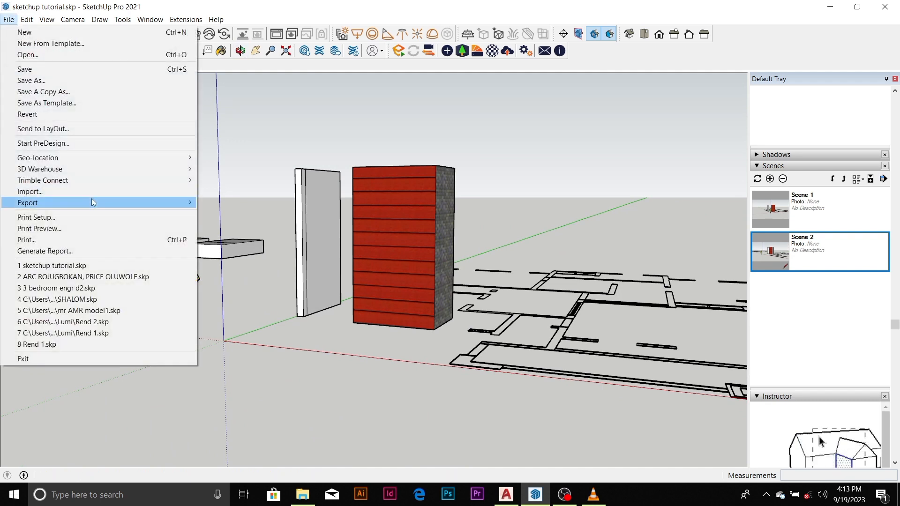
{"action": "mouse_move", "coordinate": [92, 202]}
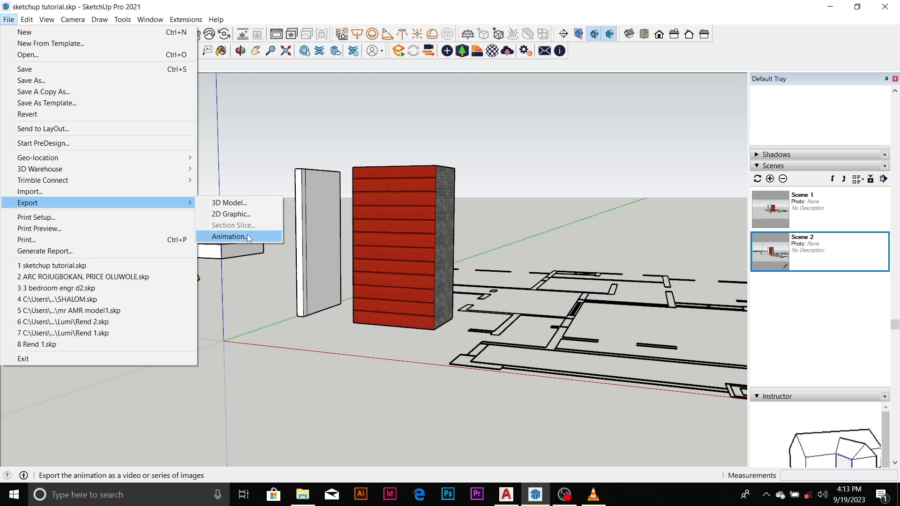
{"action": "left_click", "coordinate": [259, 165]}
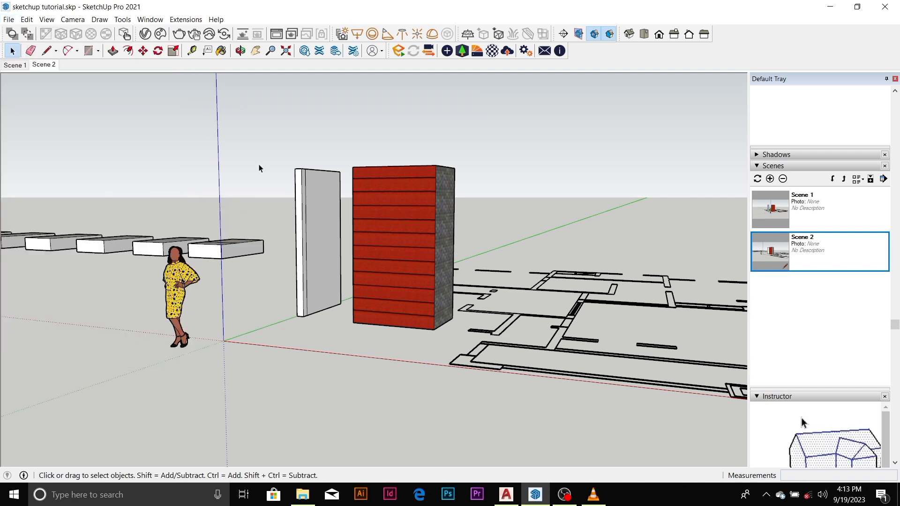
{"action": "scroll", "coordinate": [290, 206], "scroll_direction": "down", "scroll_amount": 2}
{"action": "scroll", "coordinate": [366, 215], "scroll_direction": "up", "scroll_amount": 2}
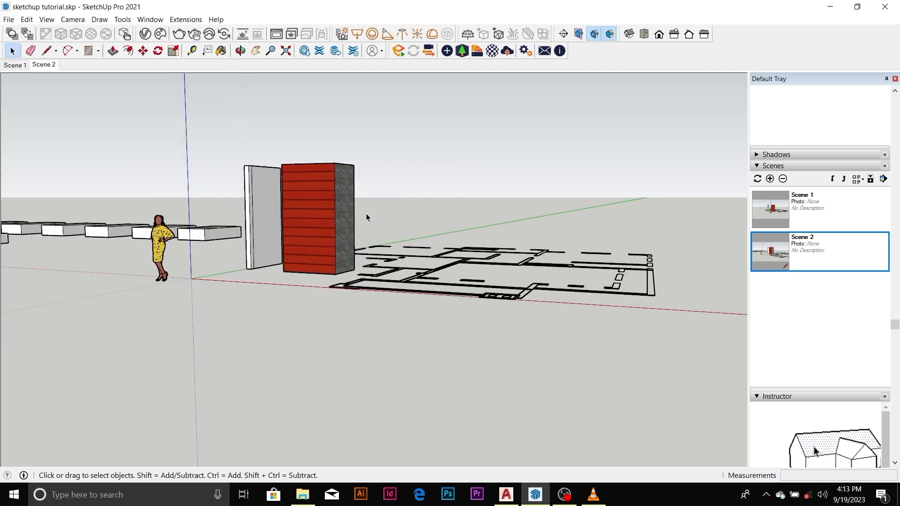
{"action": "middle_click_drag", "start_coordinate": [300, 214], "coordinate": [419, 238]}
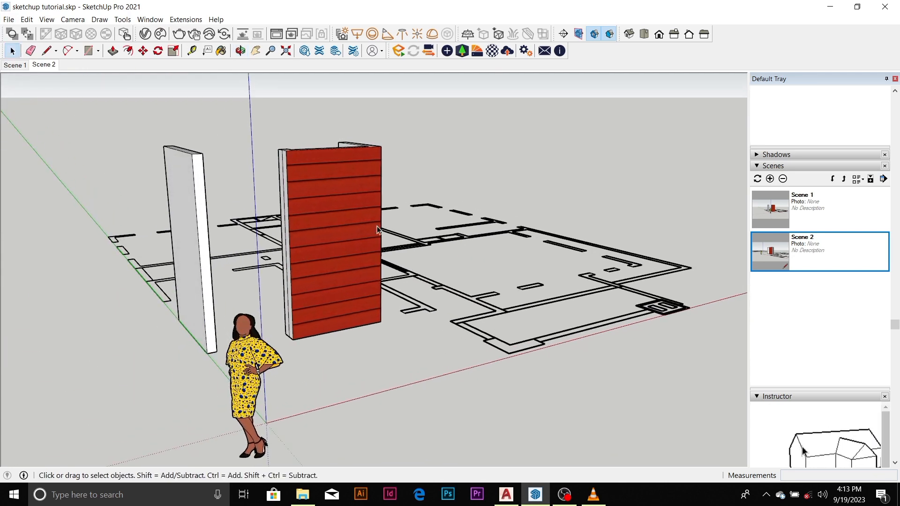
{"action": "scroll", "coordinate": [357, 221], "scroll_direction": "down", "scroll_amount": 1}
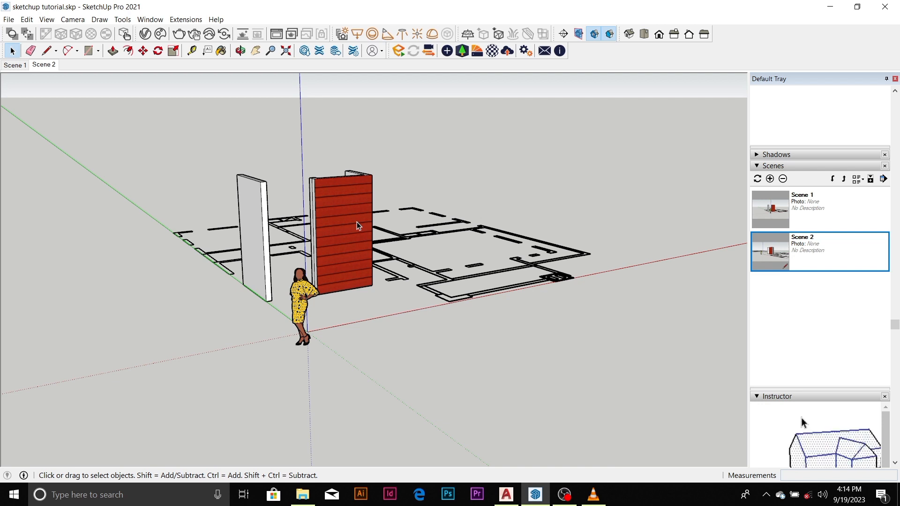
{"action": "scroll", "coordinate": [352, 257], "scroll_direction": "up", "scroll_amount": 3}
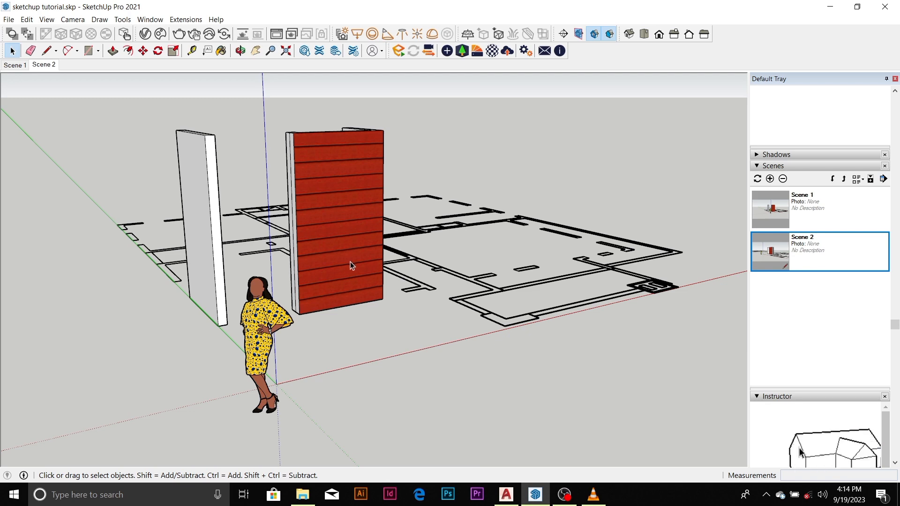
{"action": "scroll", "coordinate": [350, 262], "scroll_direction": "up", "scroll_amount": 3}
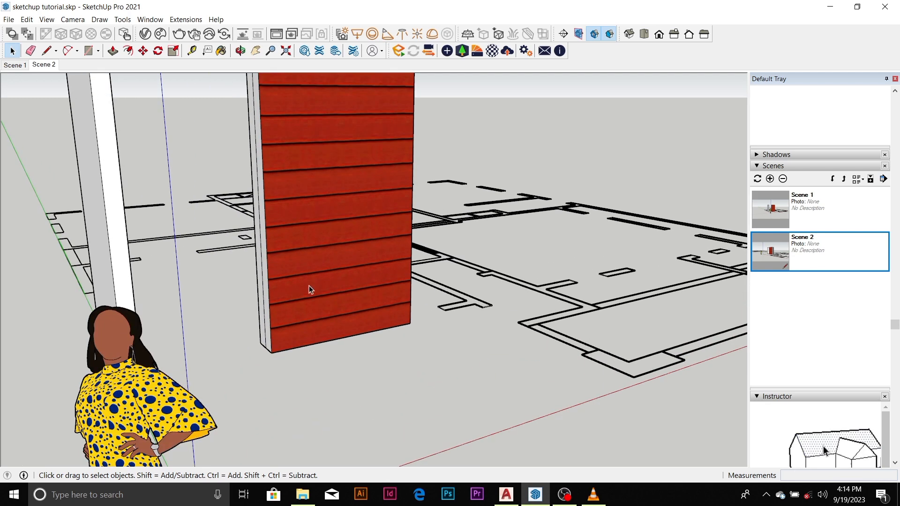
{"action": "scroll", "coordinate": [326, 277], "scroll_direction": "down", "scroll_amount": 4}
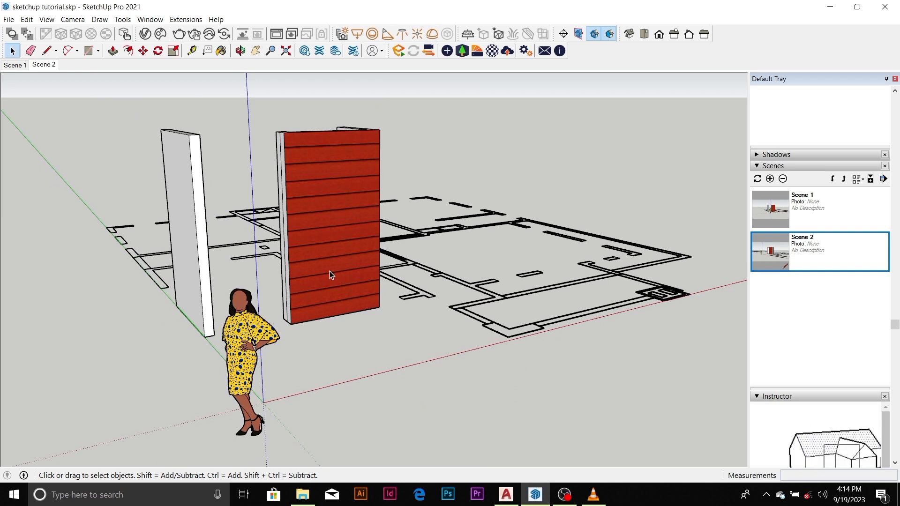
{"action": "left_click", "coordinate": [564, 495]}
{"action": "left_click", "coordinate": [791, 367]}
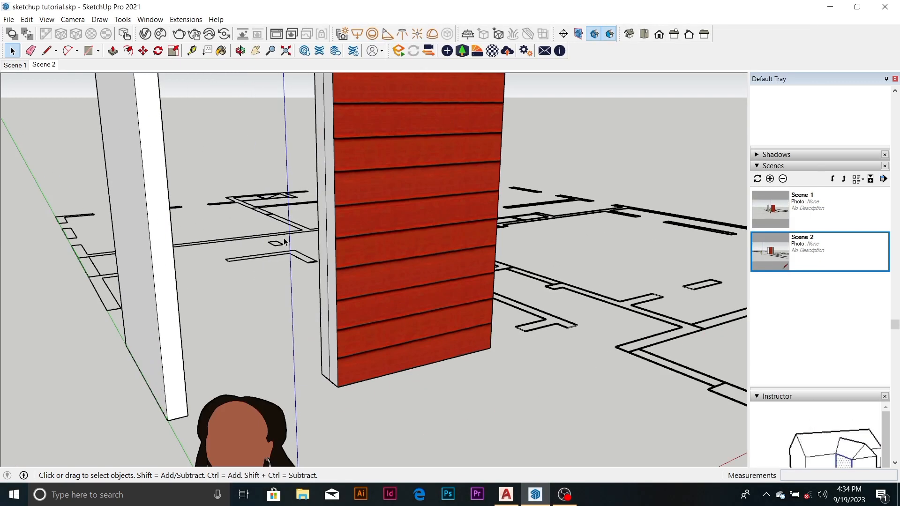
{"action": "scroll", "coordinate": [285, 242], "scroll_direction": "down", "scroll_amount": 6}
{"action": "middle_click_drag", "start_coordinate": [285, 242], "coordinate": [386, 214]}
{"action": "scroll", "coordinate": [385, 212], "scroll_direction": "up", "scroll_amount": 5}
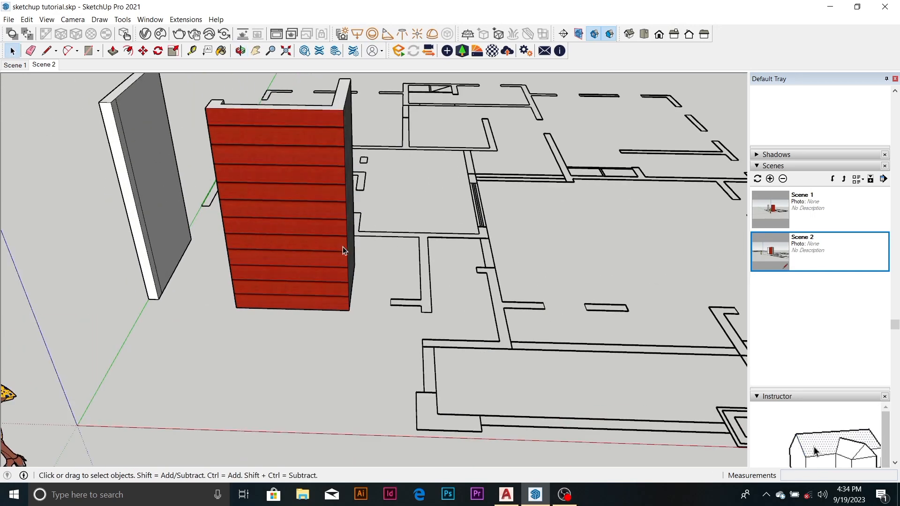
{"action": "middle_click_drag", "start_coordinate": [343, 246], "coordinate": [288, 176]}
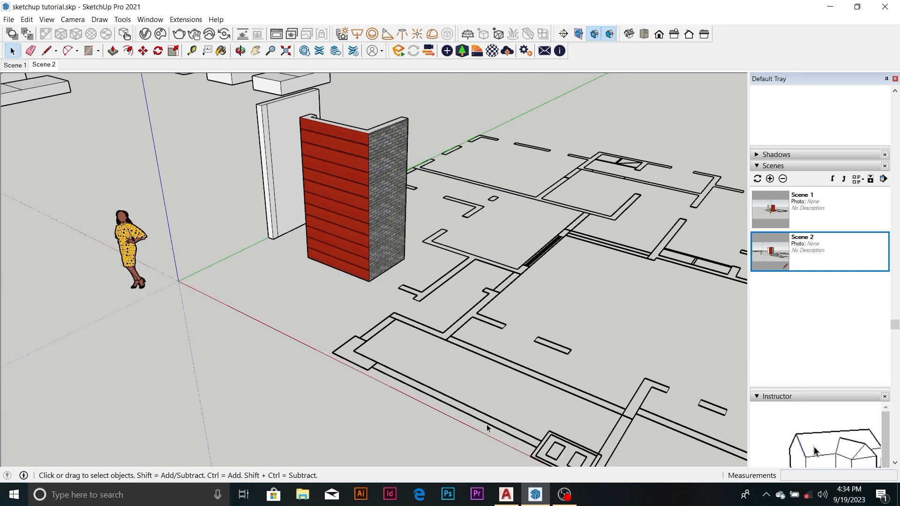
{"action": "mouse_move", "coordinate": [566, 495]}
{"action": "left_click", "coordinate": [575, 451]}
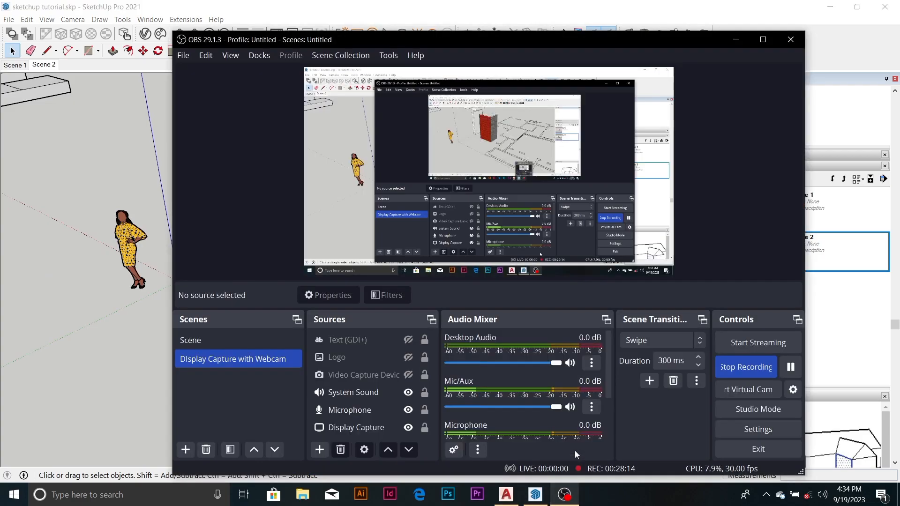